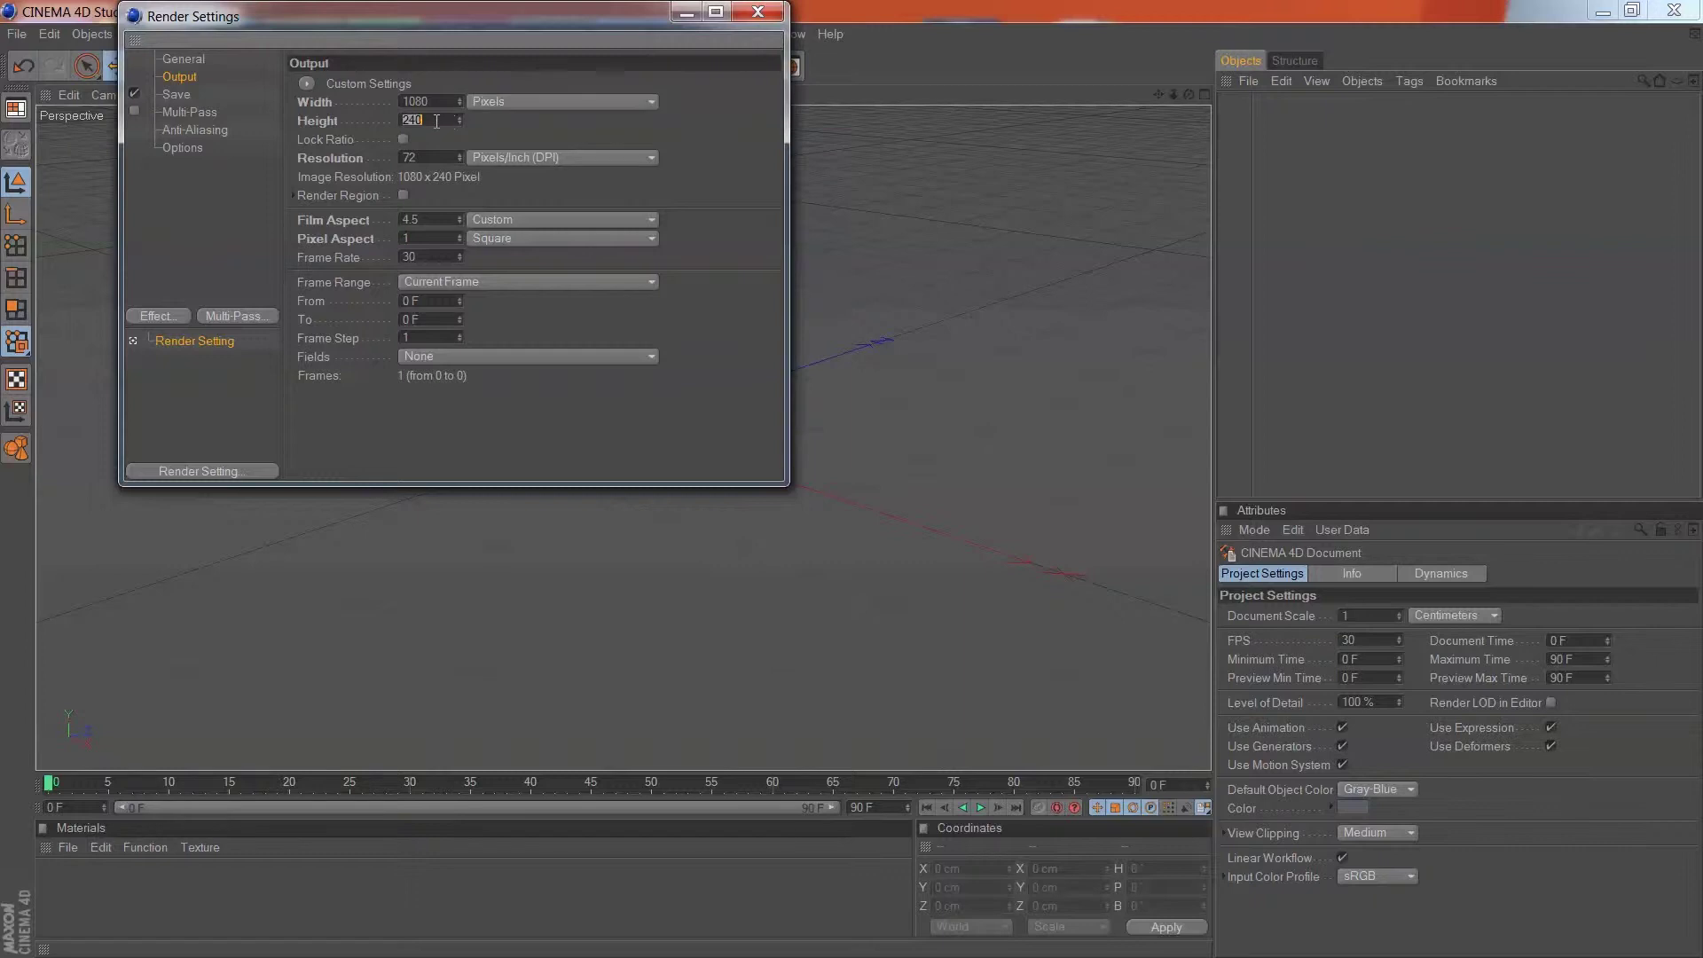
- Set the render output size to 1920 by 1080 pixels and close the render settings
key("BackSpace")
key("BackSpace")
key("BackSpace")
type("1080")
key("Return")
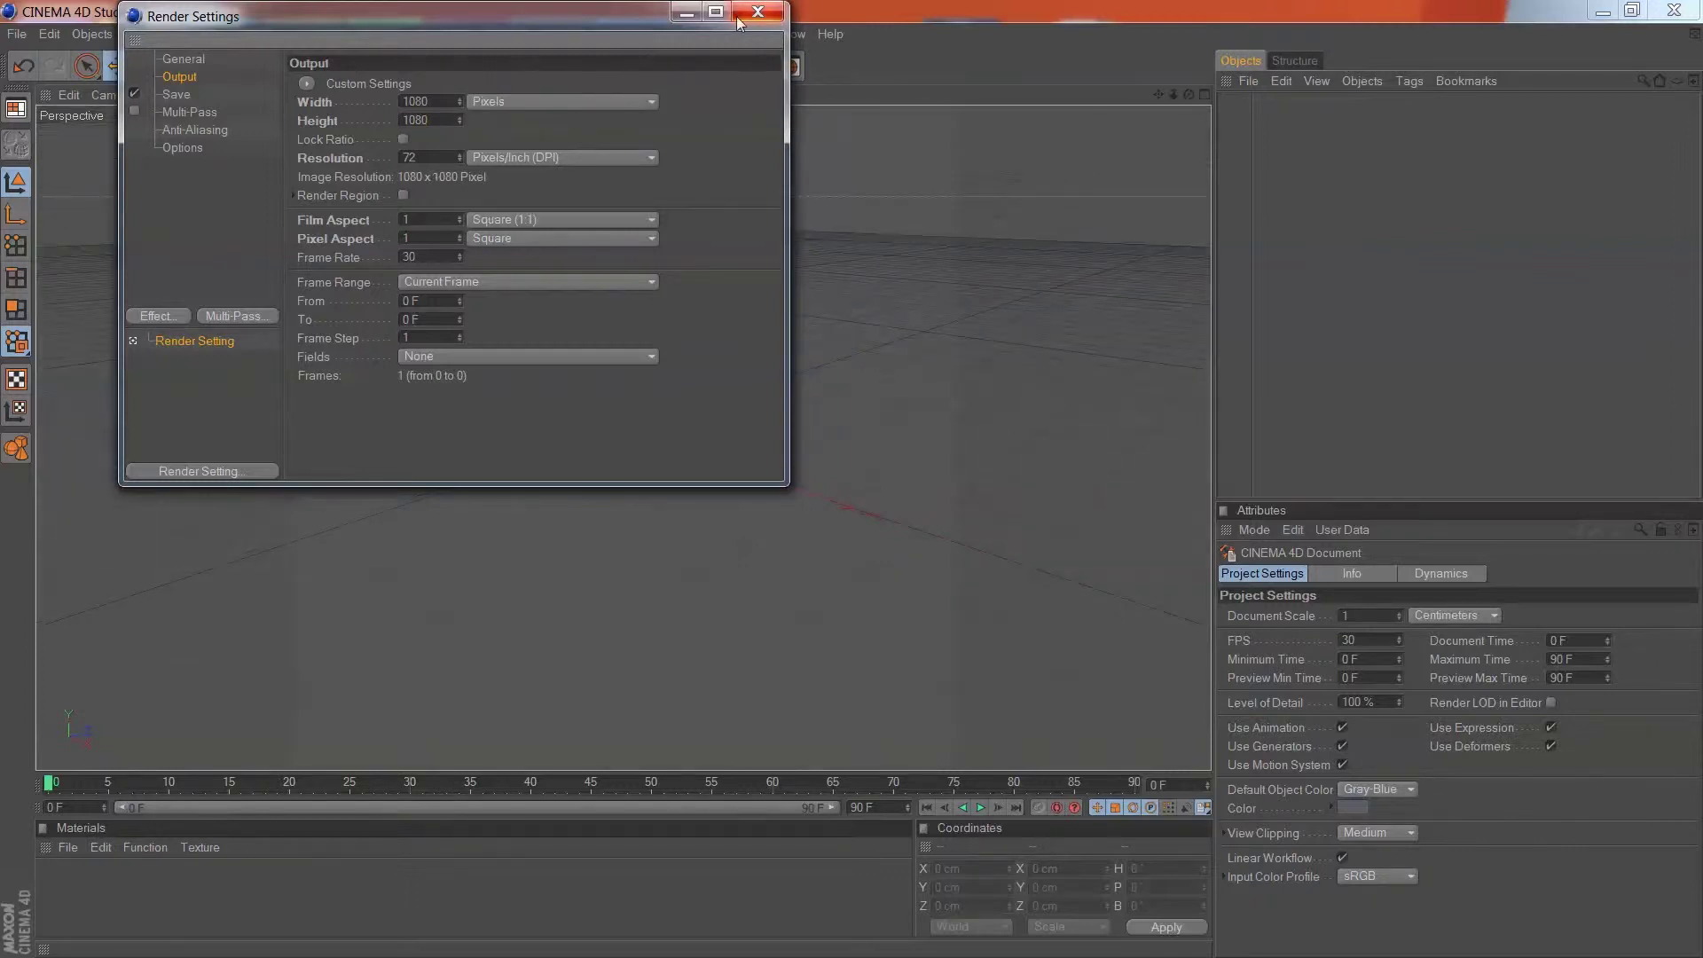
double_click(426, 100)
type("1920")
key("Return")
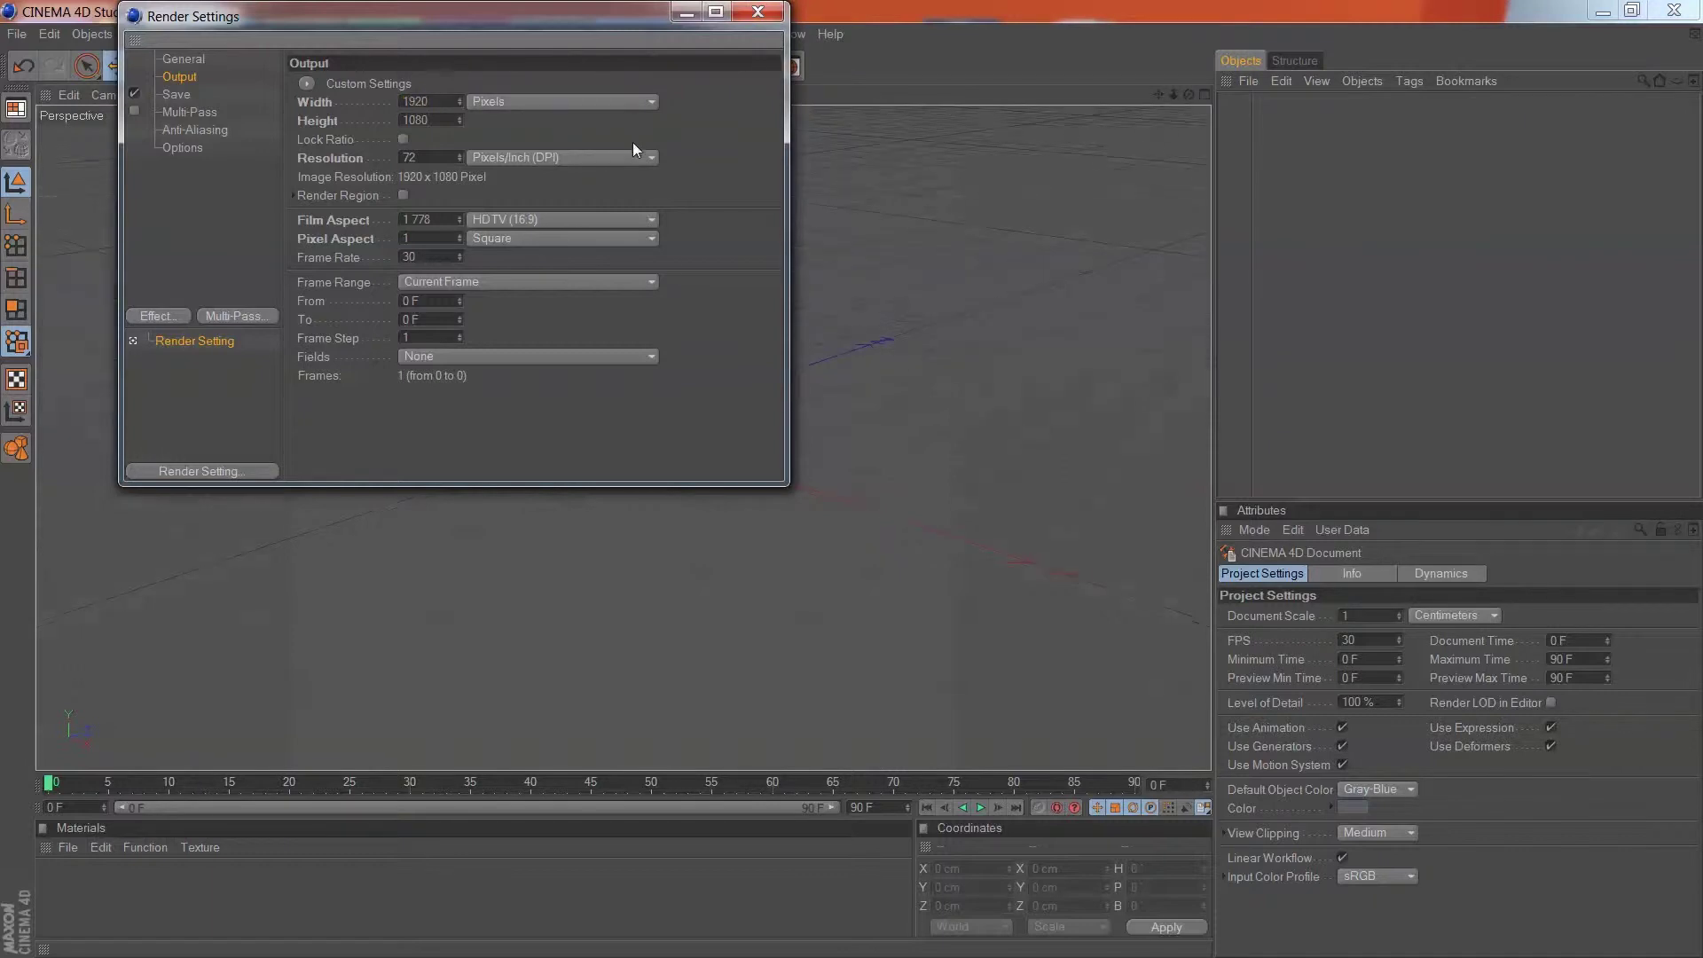
left_click(758, 11)
- Add a Floor object to the scene
left_click(89, 35)
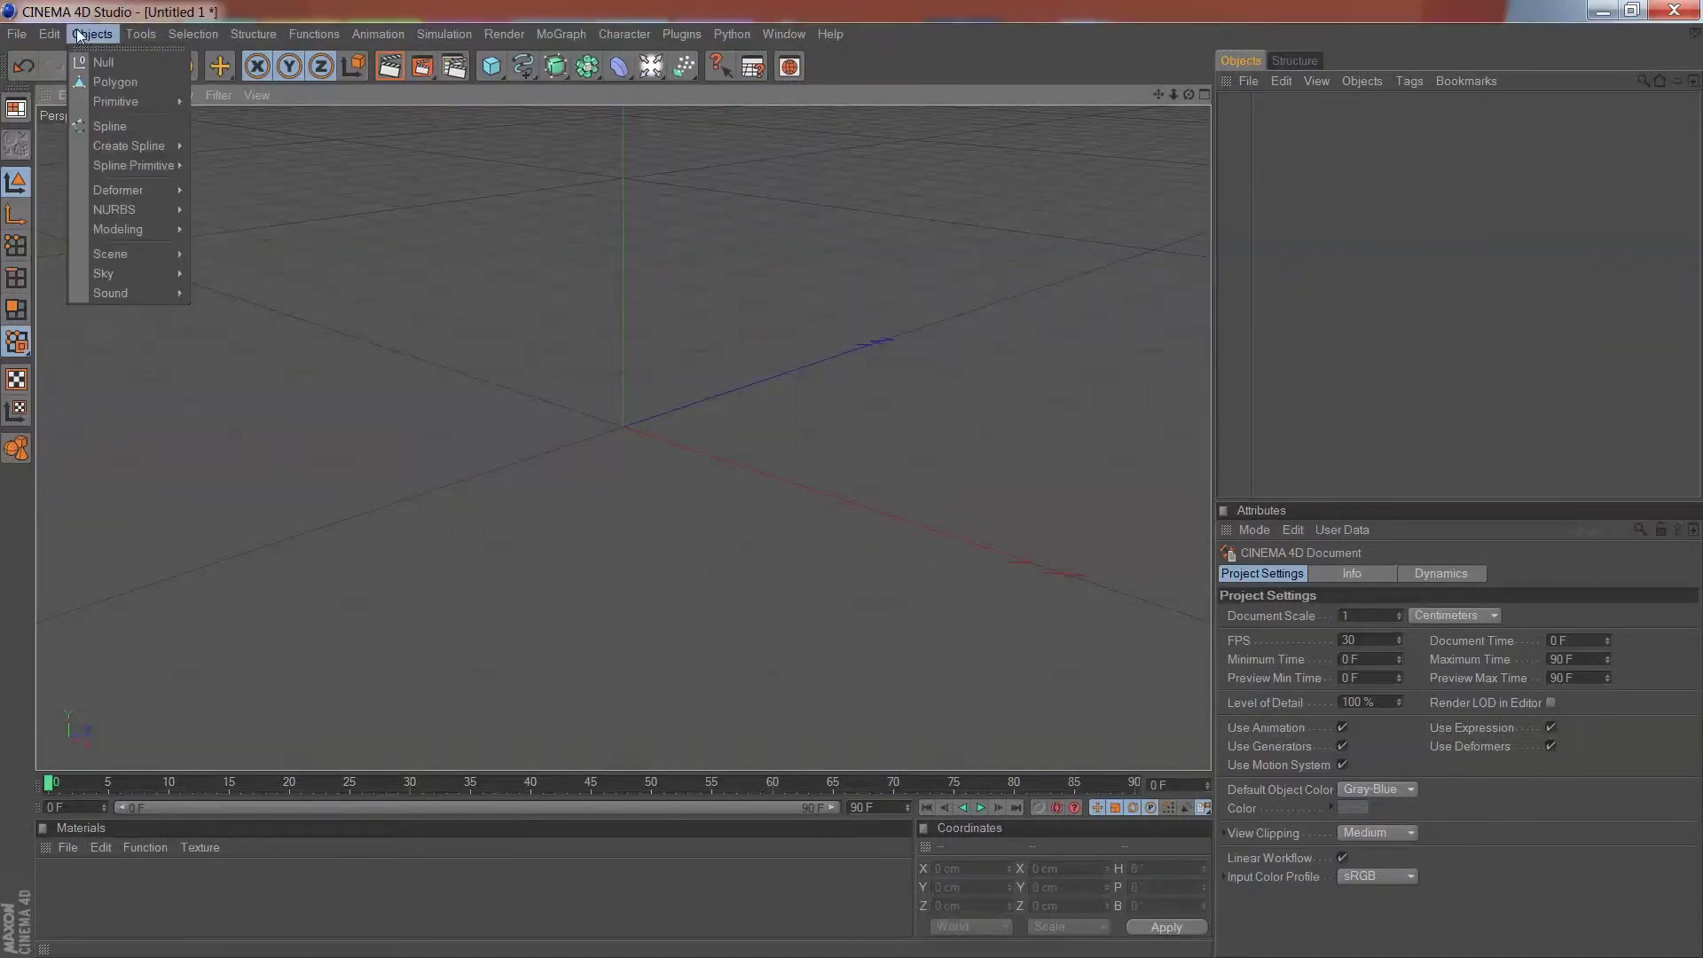
mouse_move(111, 254)
left_click(257, 447)
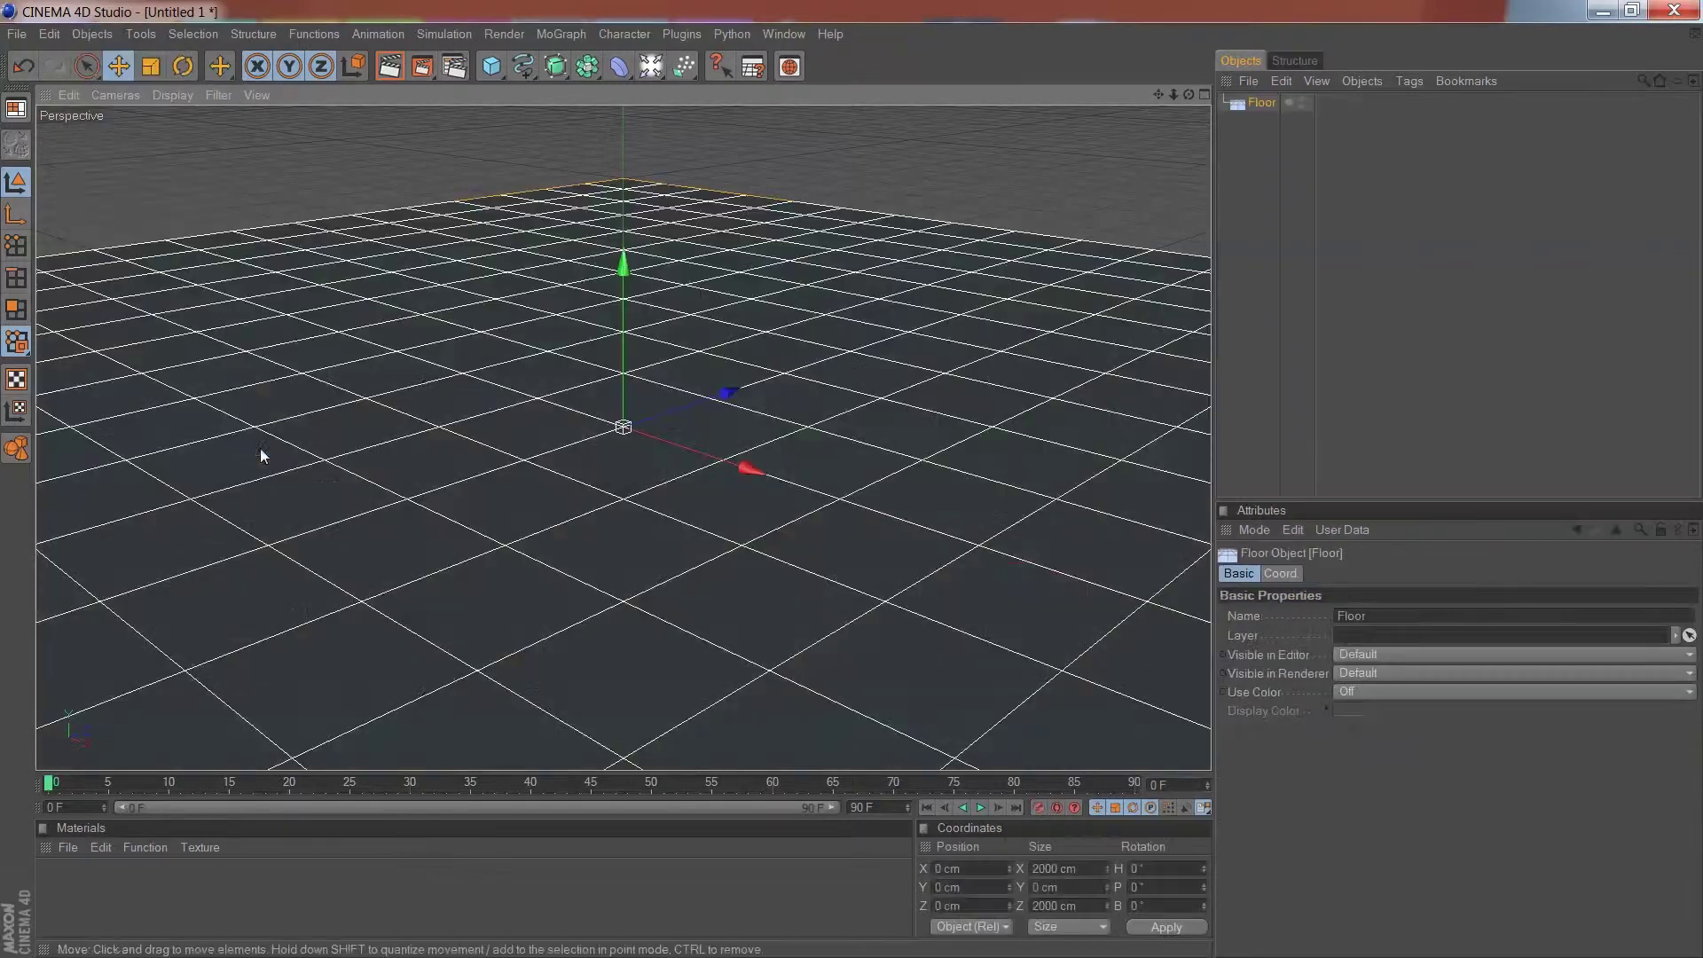
scroll(730, 323, "down", 5)
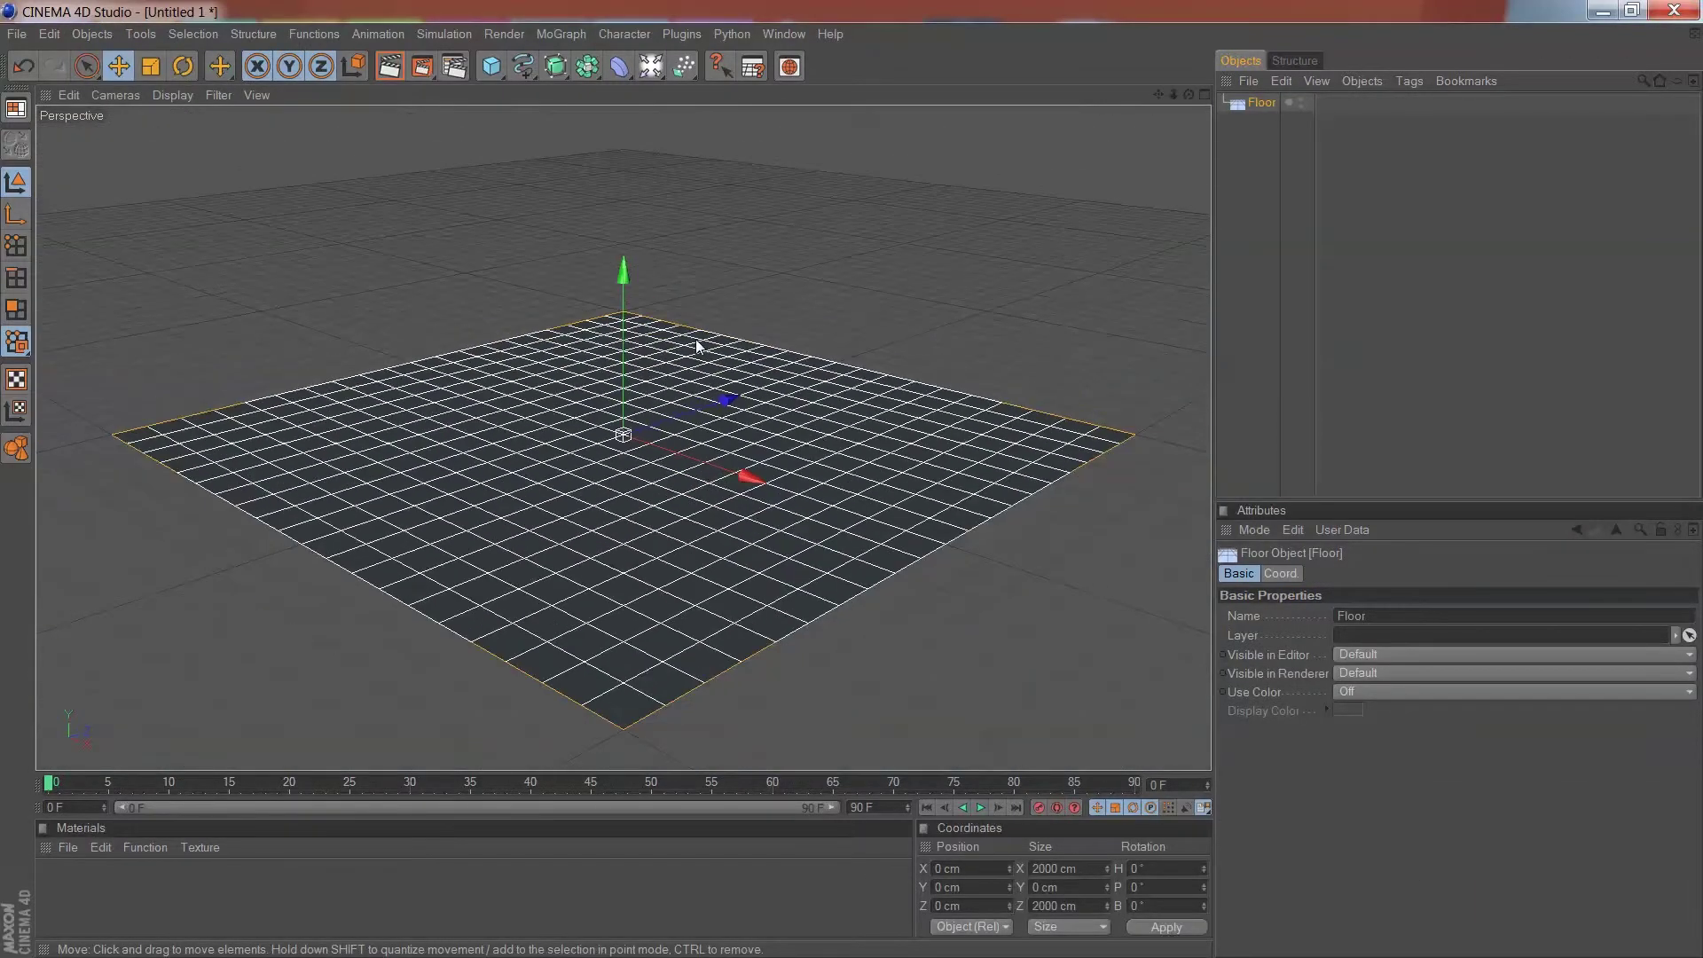
scroll(677, 348, "up", 1)
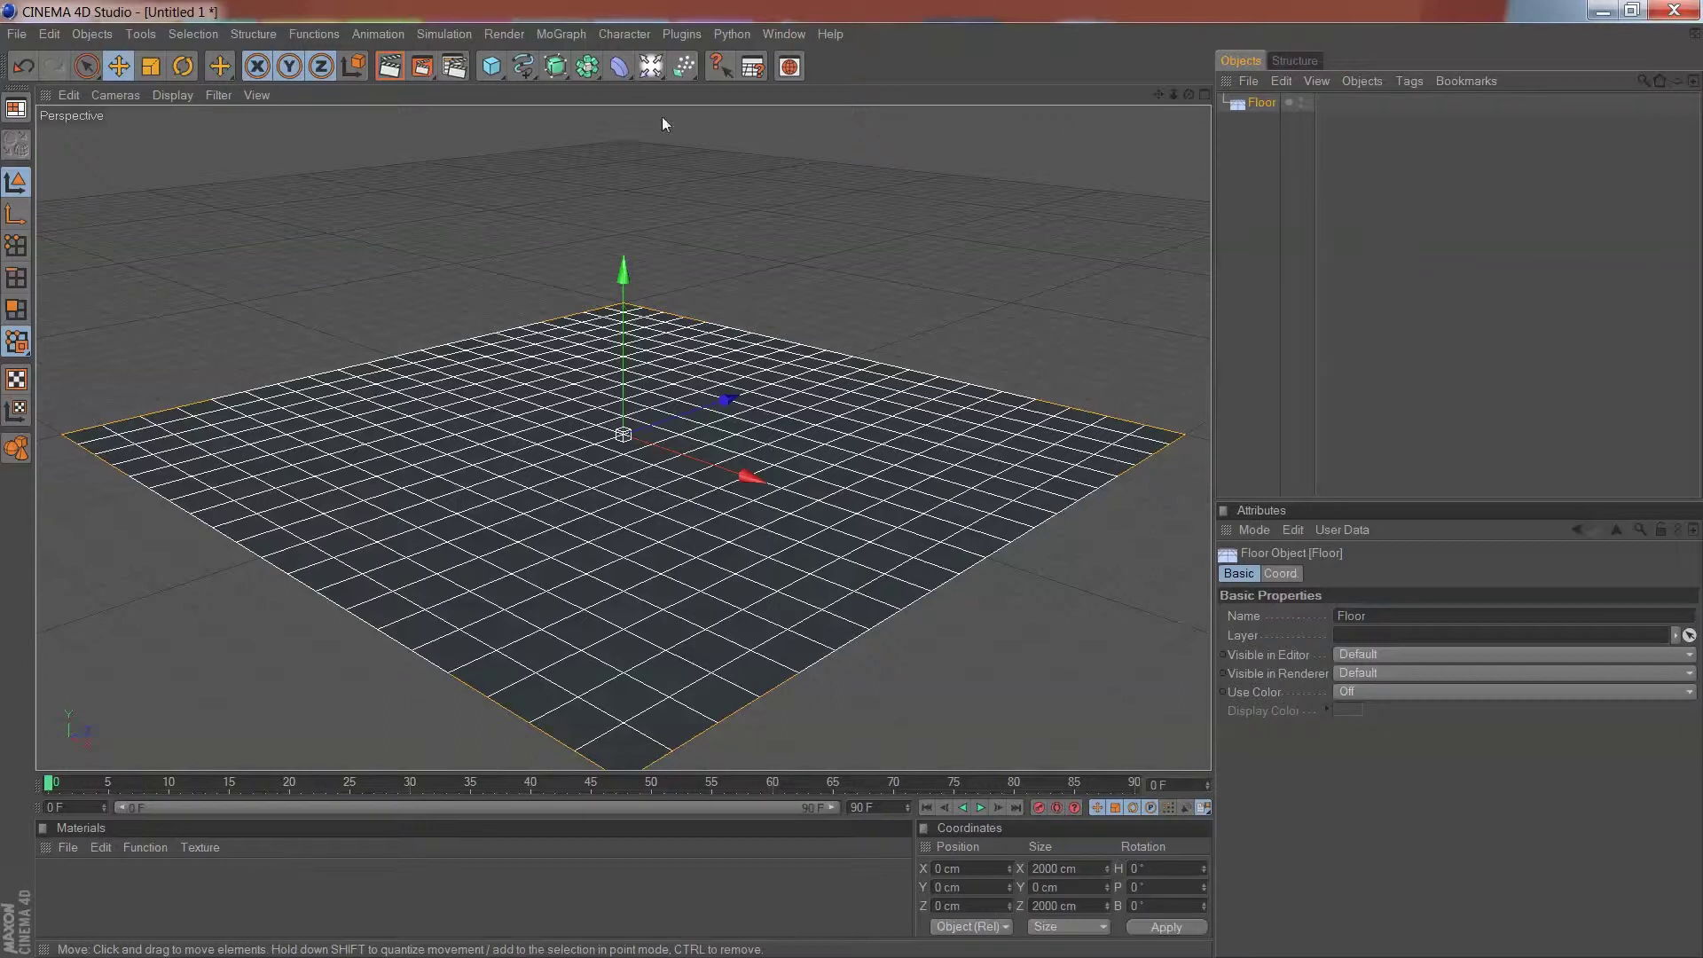
- Add a MoText object and replace its text with "sequence", "media" and "pro" on three separate lines
left_click(561, 34)
left_click(606, 250)
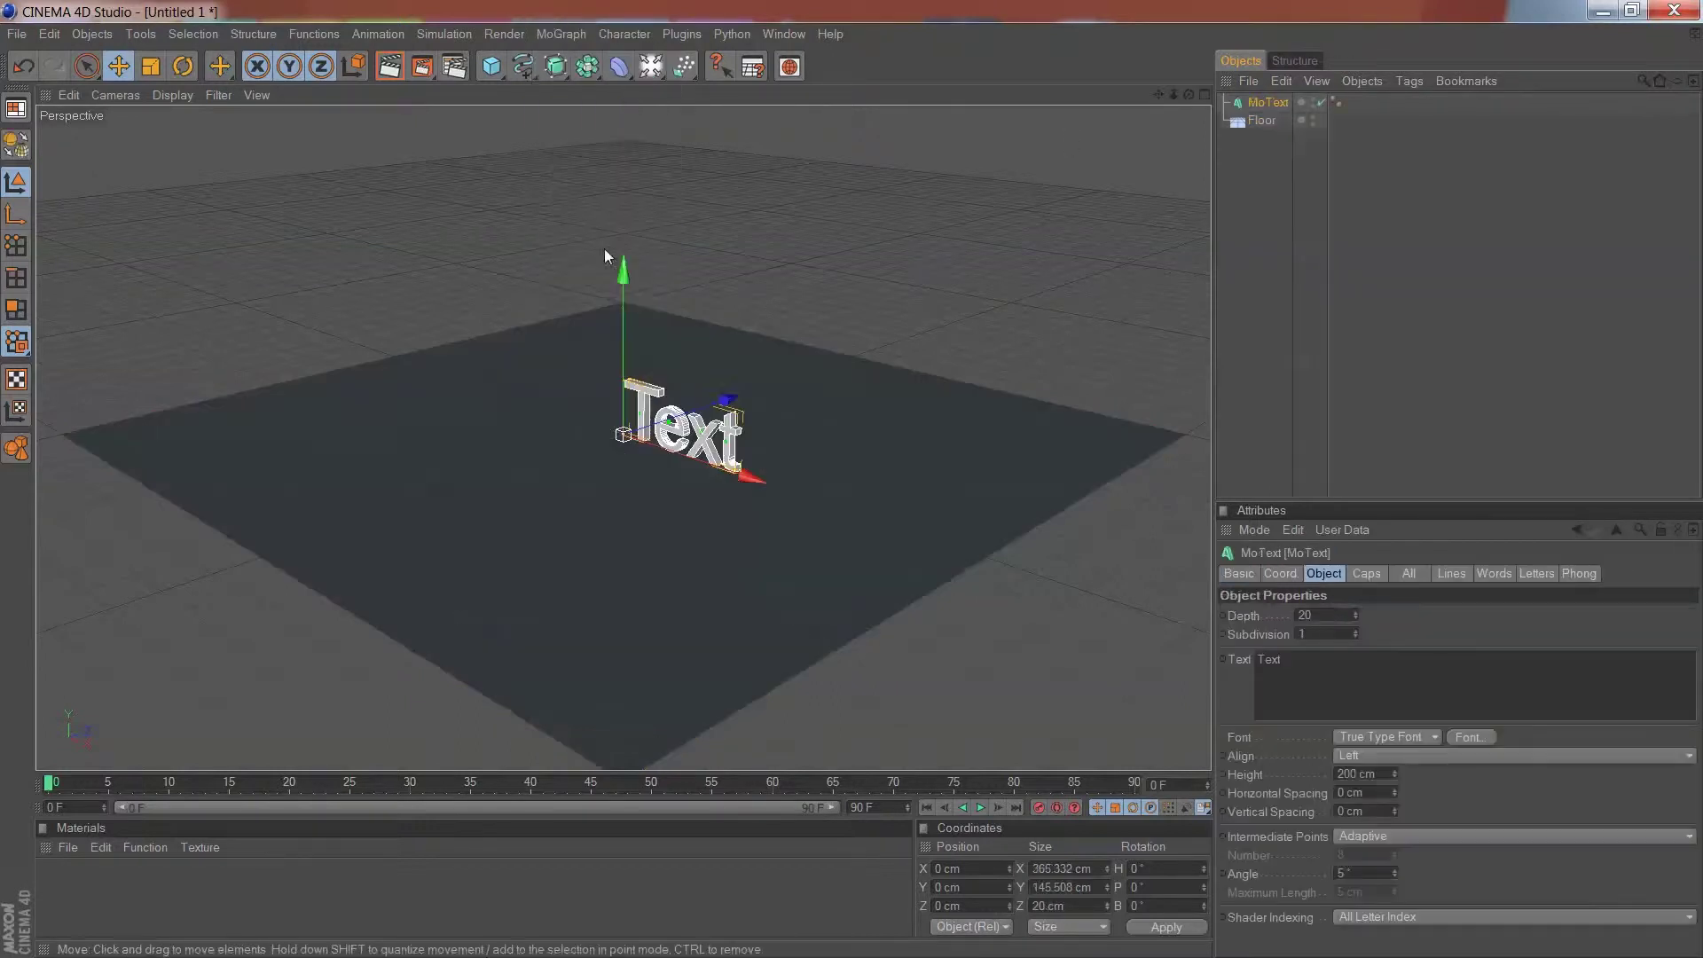
left_click(1380, 686)
key("BackSpace")
key("BackSpace")
key("BackSpace")
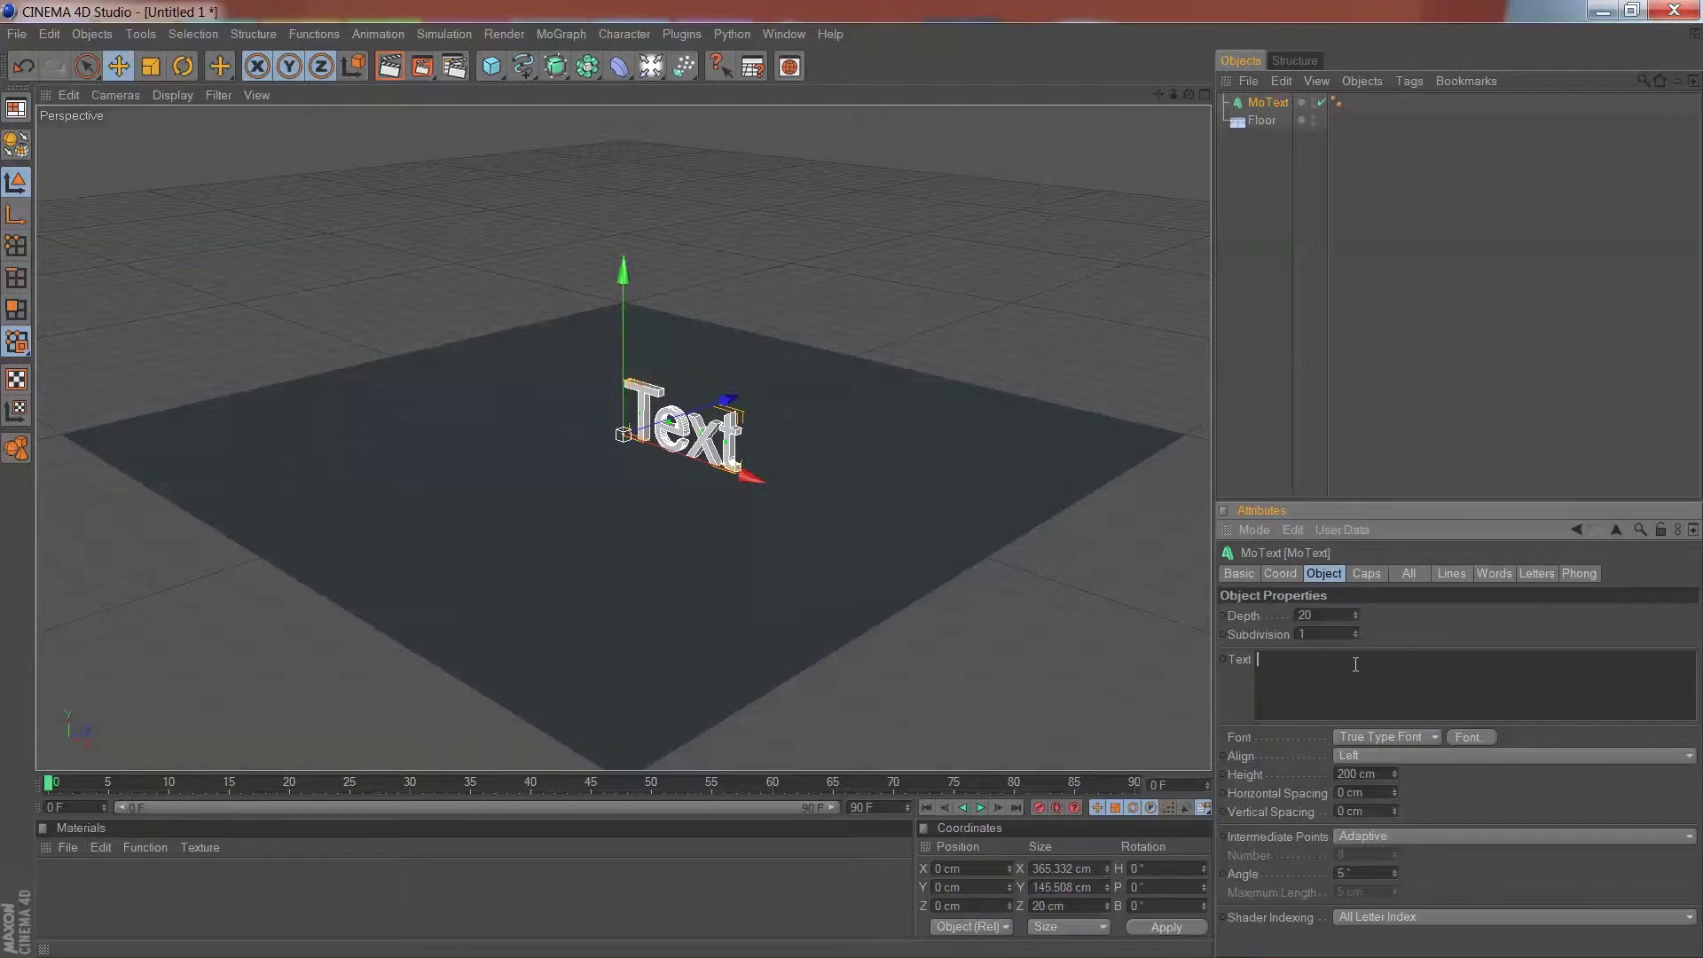
type("s")
key("BackSpace")
type("se")
type("qu")
type("ence ")
type("media ")
type("rpo")
left_click_drag(1313, 666, 1226, 713)
left_click(1277, 685)
type("pro")
left_click_drag(1428, 672, 1248, 671)
left_click(1375, 691)
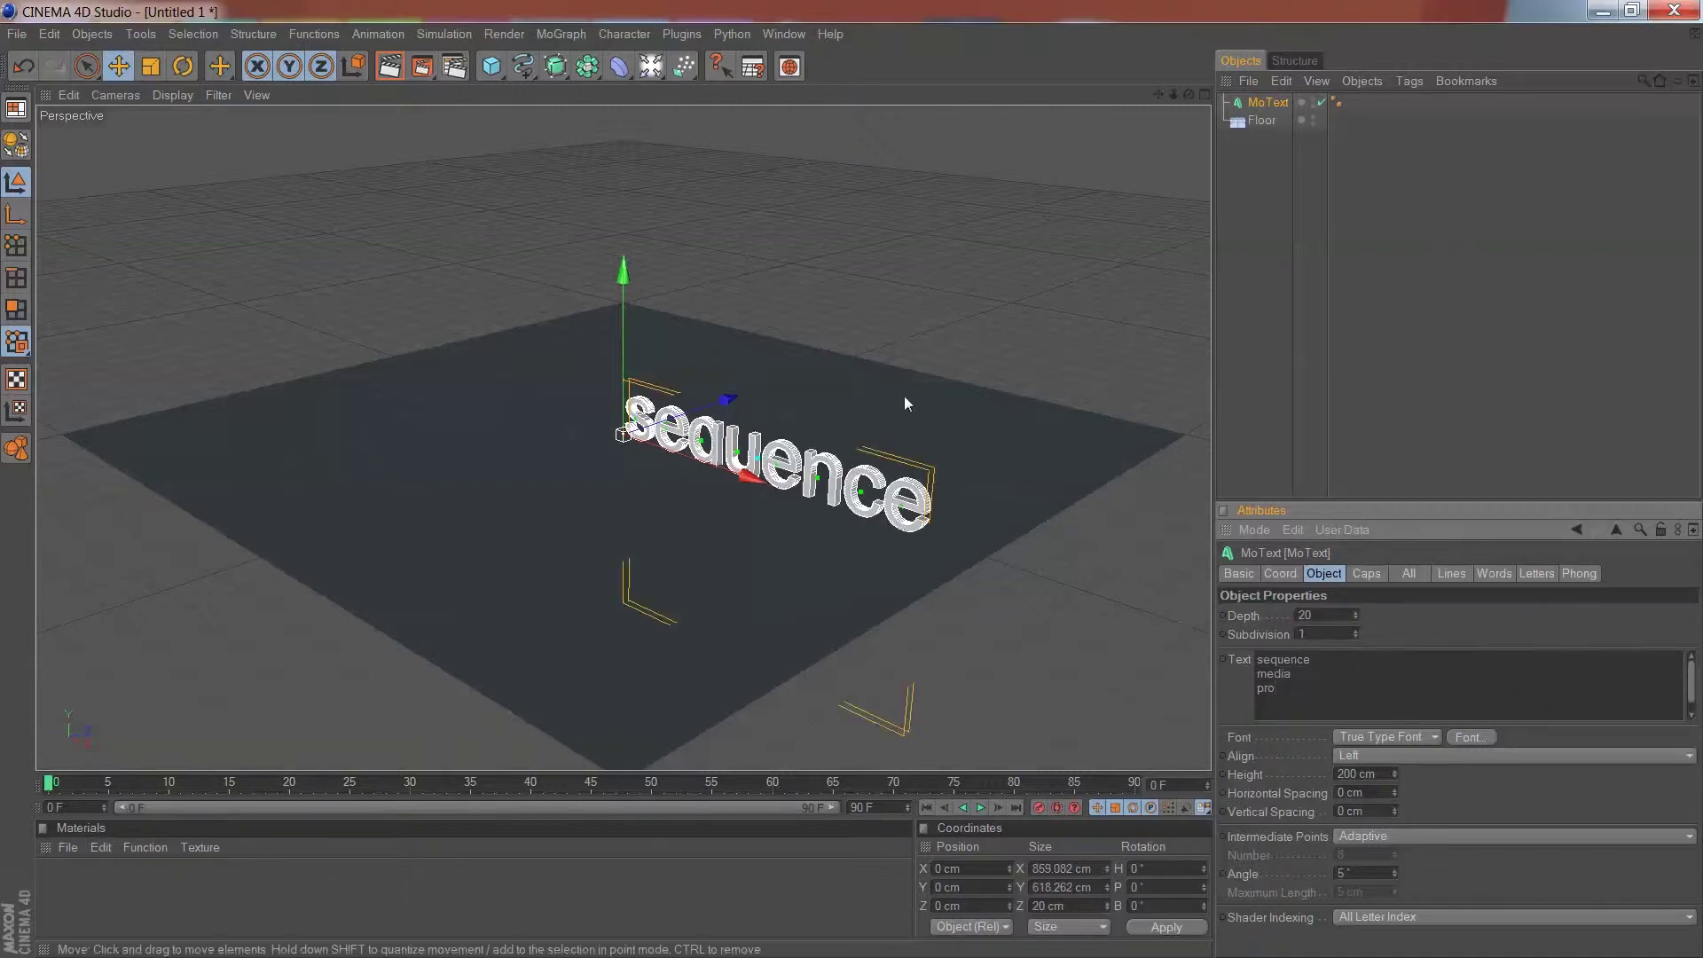
- Raise the text to about 484 cm in Y, with 1 cm horizontal and -104 cm vertical spacing
left_click_drag(624, 302, 624, 97)
left_click_drag(624, 433, 624, 429)
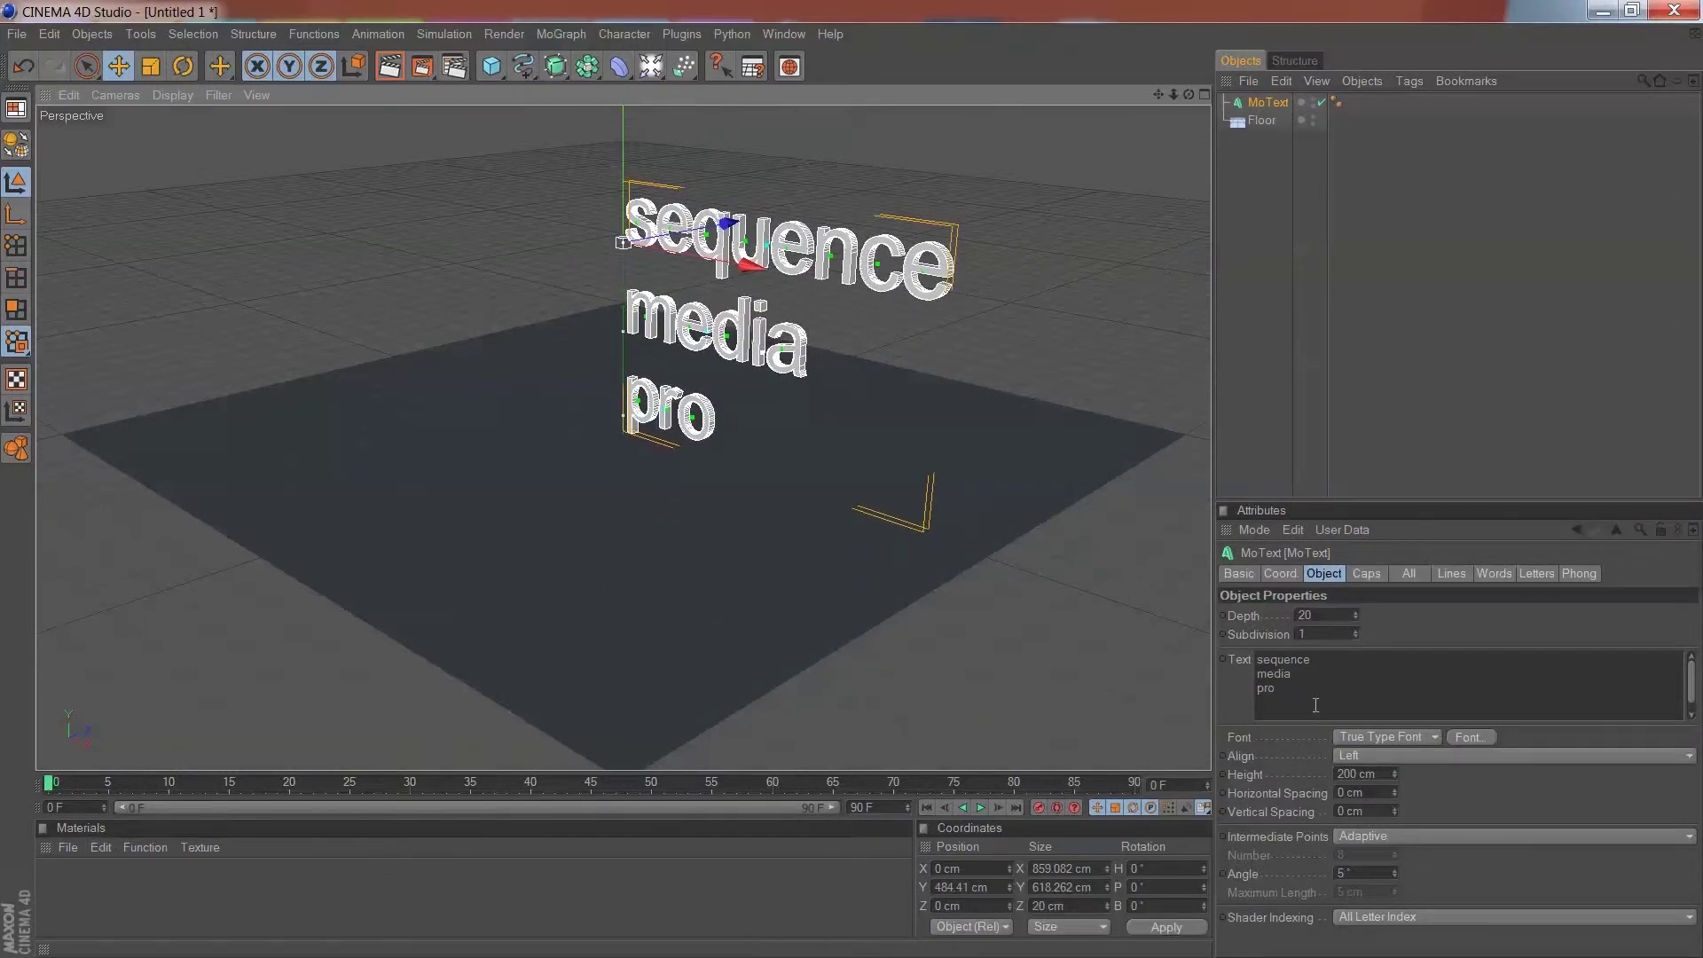
left_click(1396, 789)
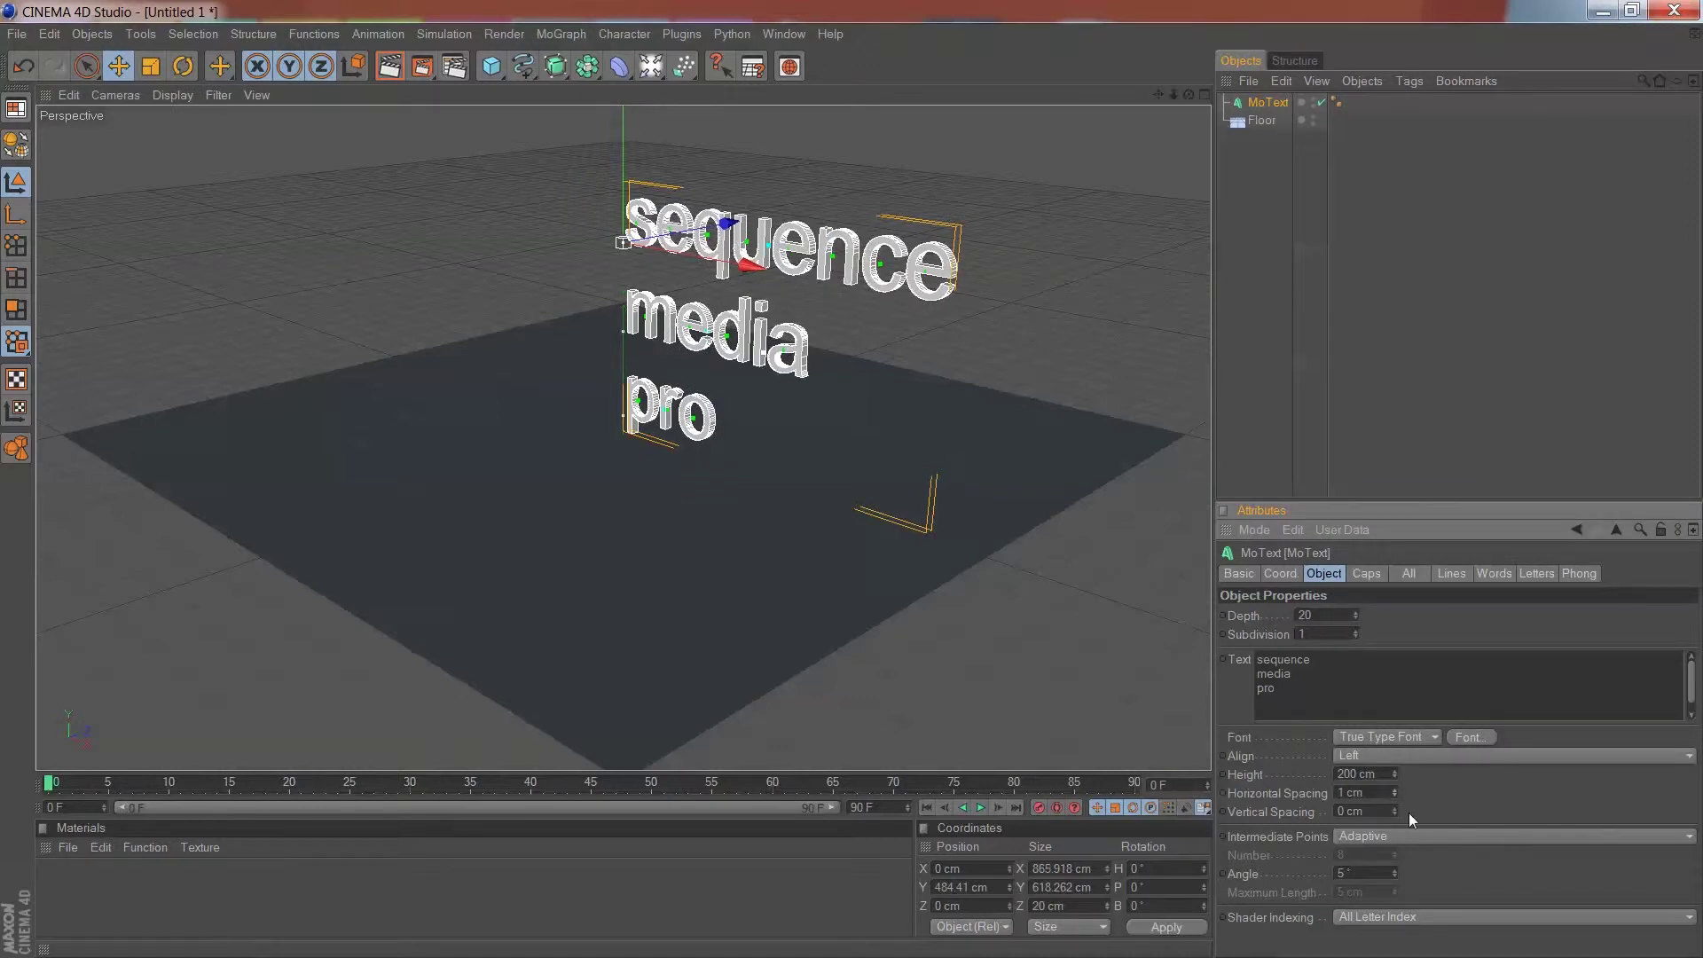
left_click_drag(1396, 811, 1396, 894)
- Change the font of the MoText to Impact in Bold style
left_click_drag(1315, 648, 1256, 635)
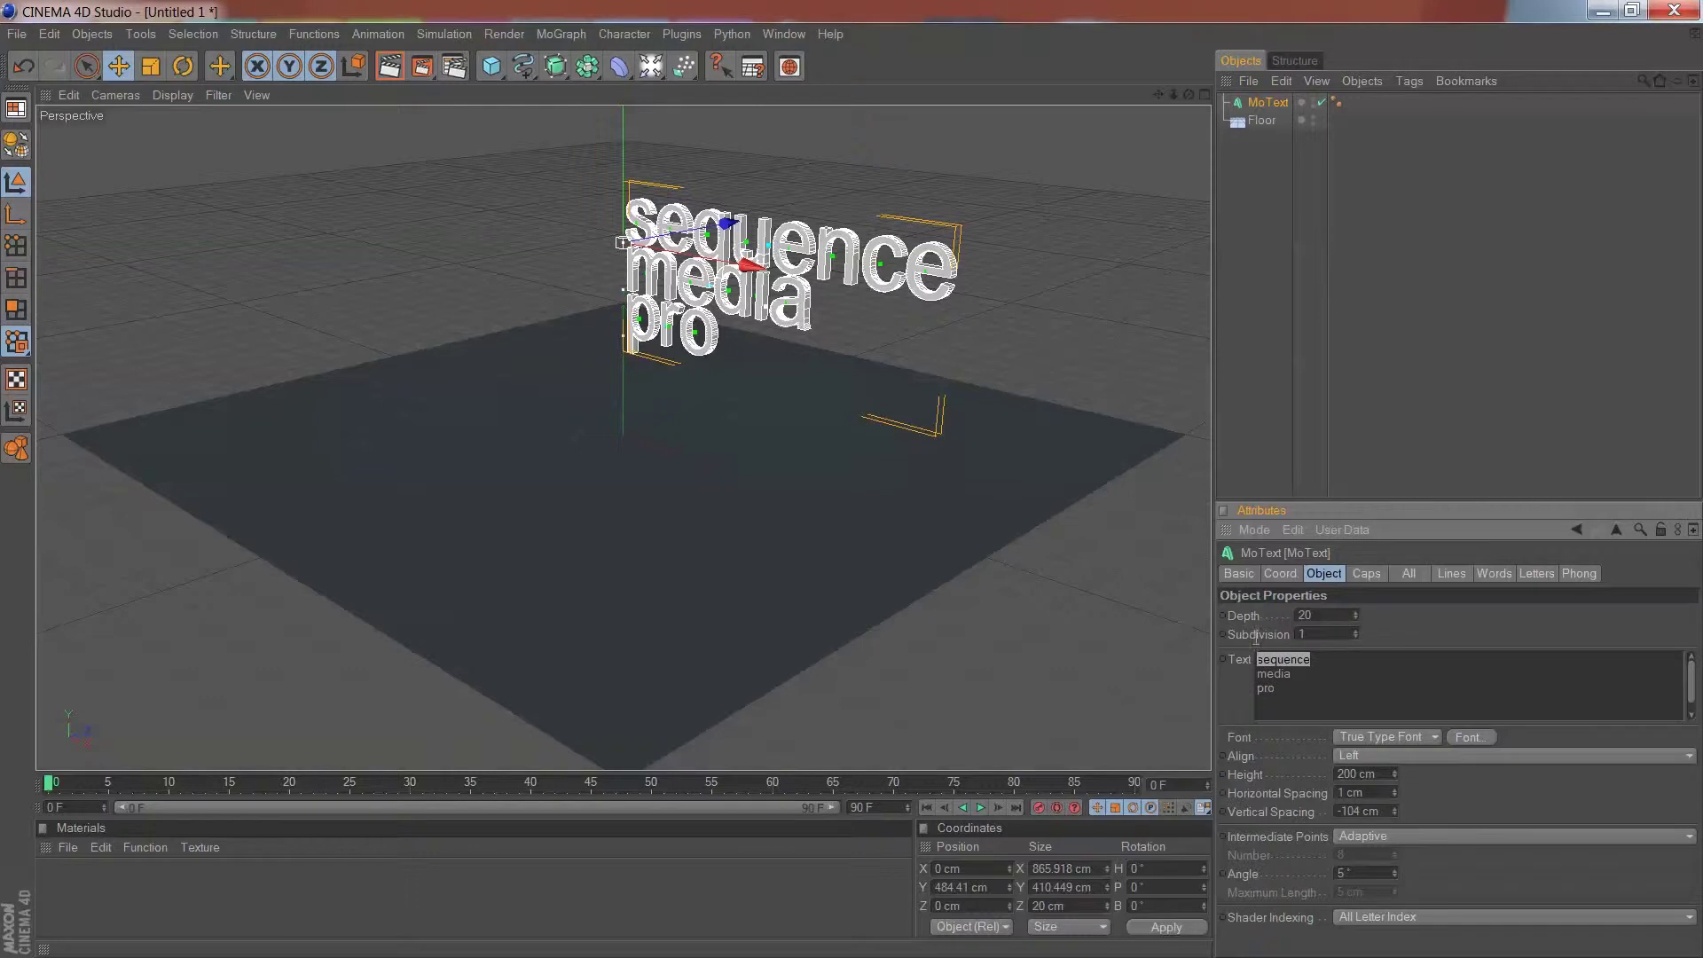
left_click(1468, 737)
left_click(188, 288)
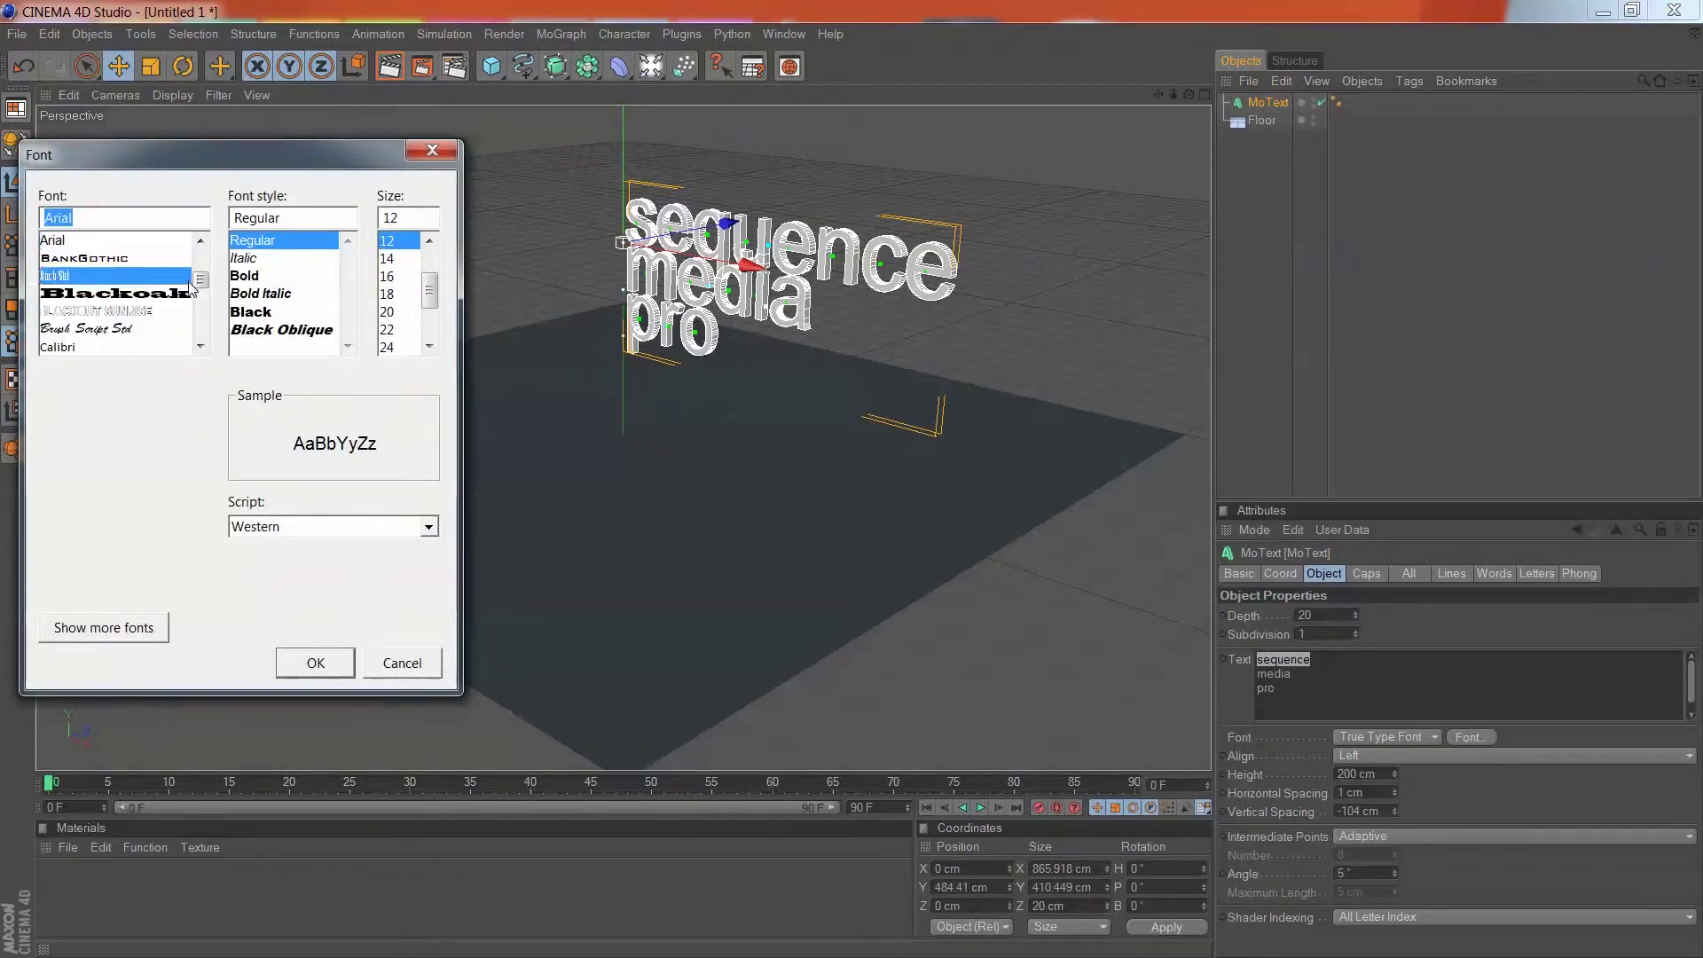
left_click_drag(202, 282, 206, 304)
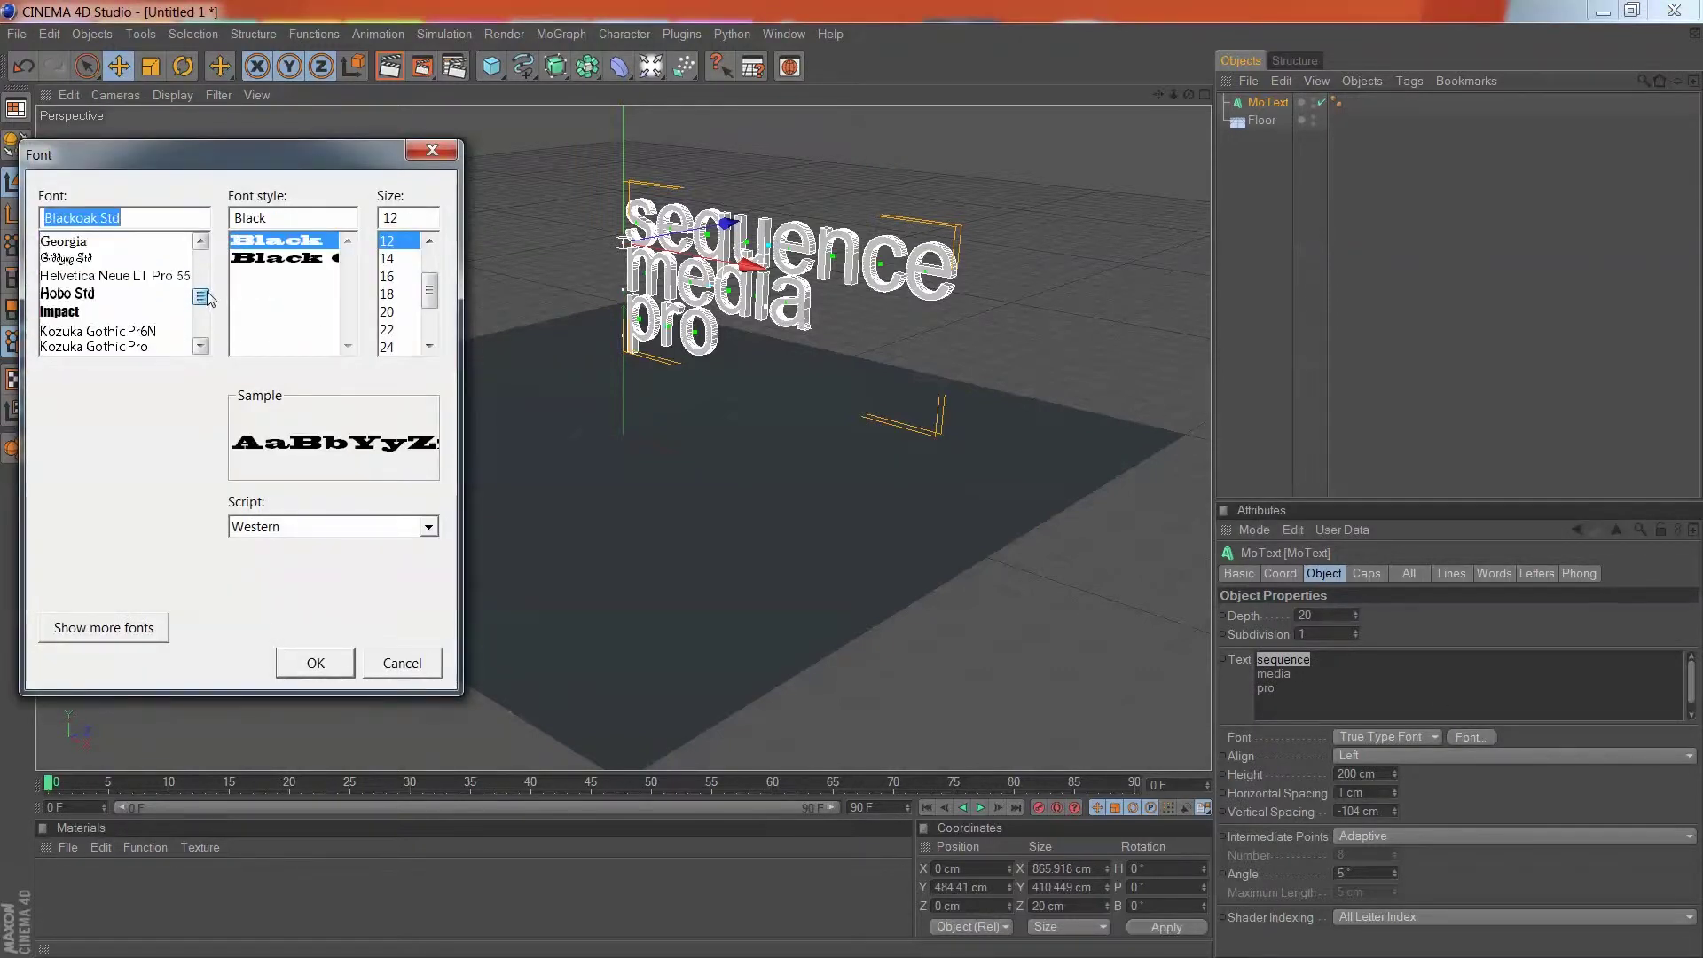
left_click(98, 311)
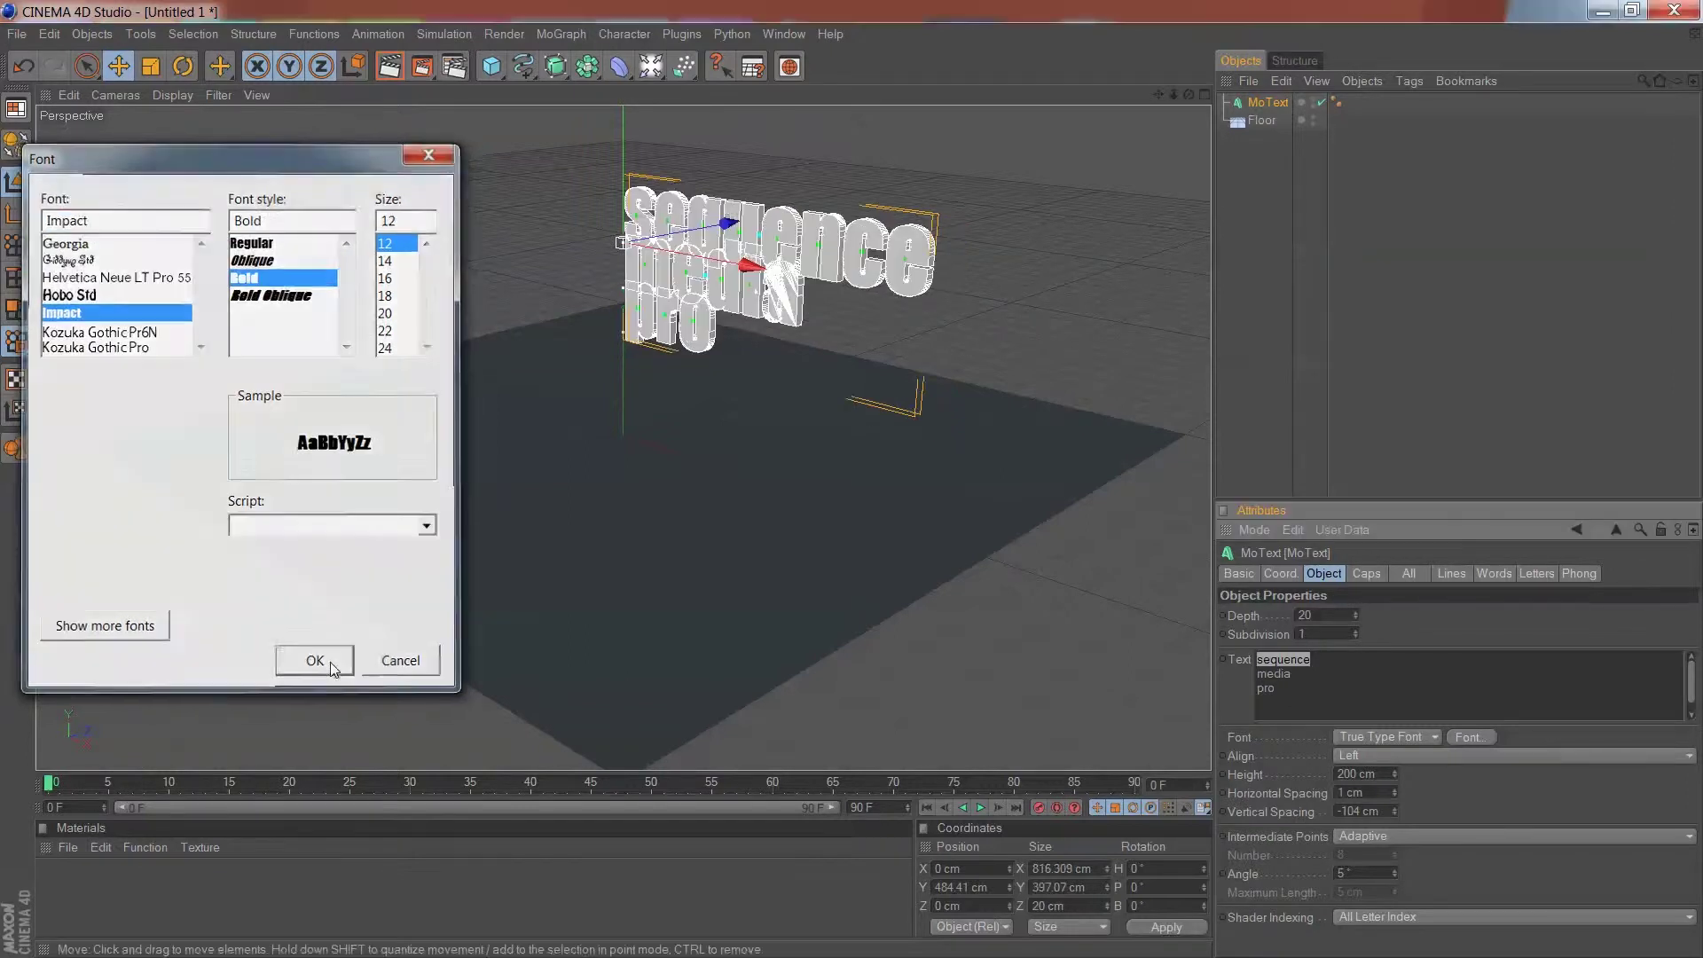
left_click(317, 663)
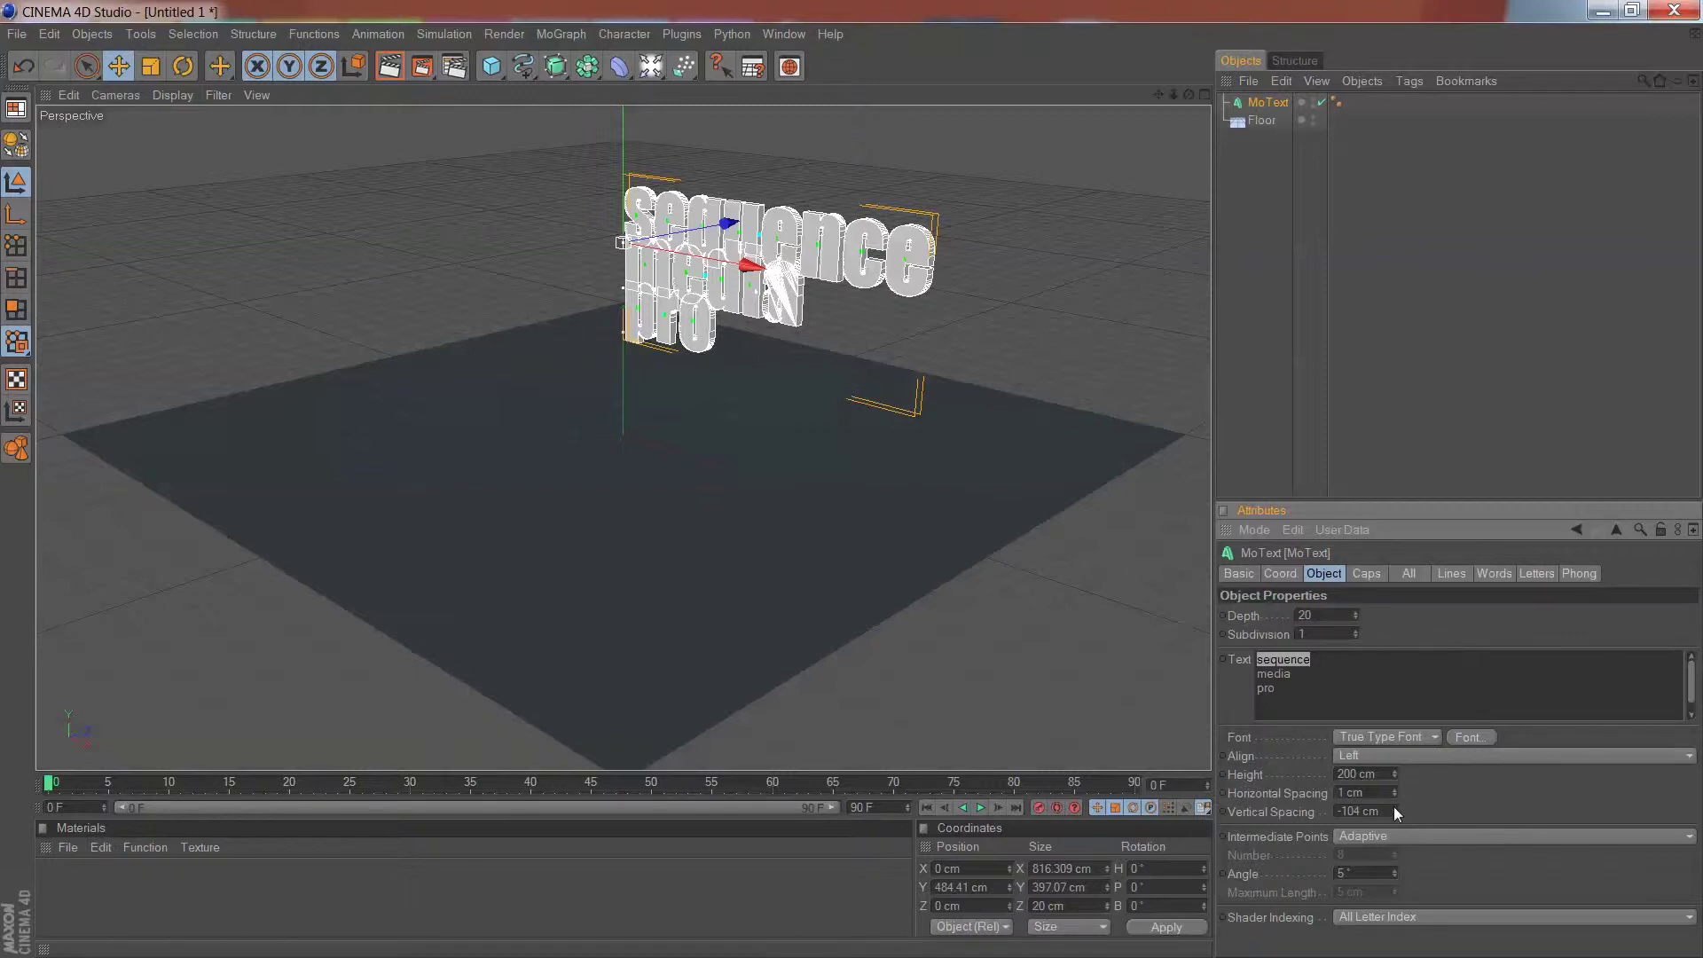
- Set the text's vertical spacing to -85 cm and lower the text to about 262 cm in Y
left_click_drag(1395, 811, 1395, 798)
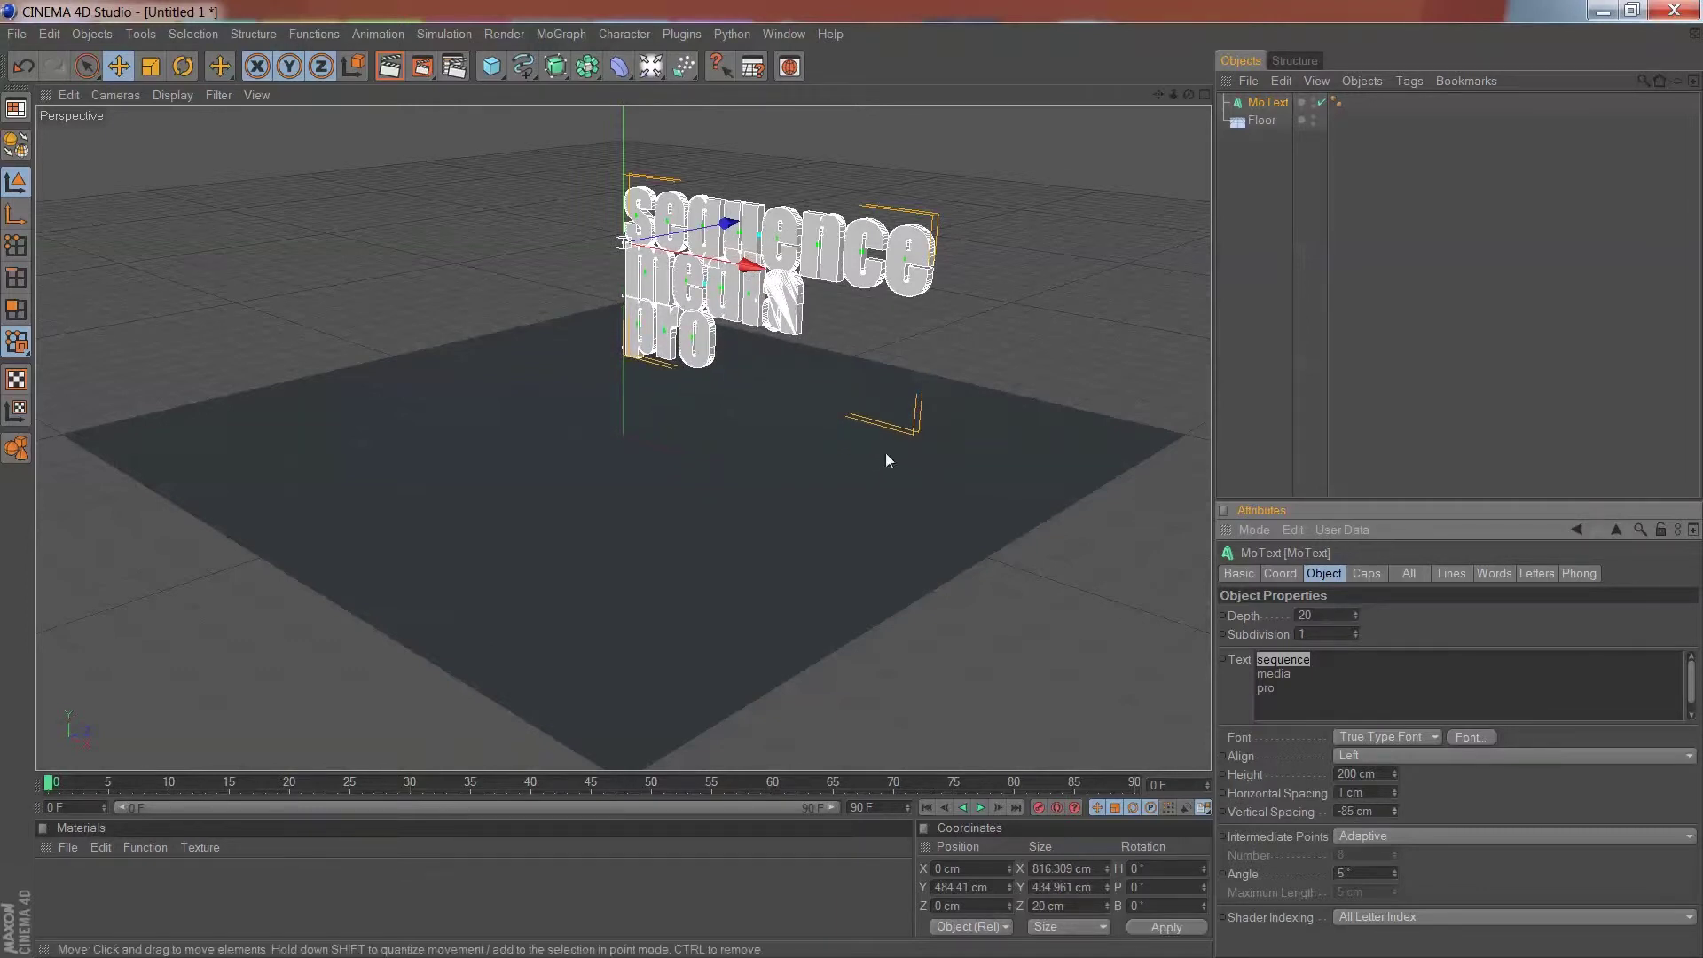
scroll(604, 131, "down", 3)
left_click_drag(623, 133, 623, 199)
- Set the extrusion depth of the MoText to 49
left_click_drag(1189, 94, 1200, 77)
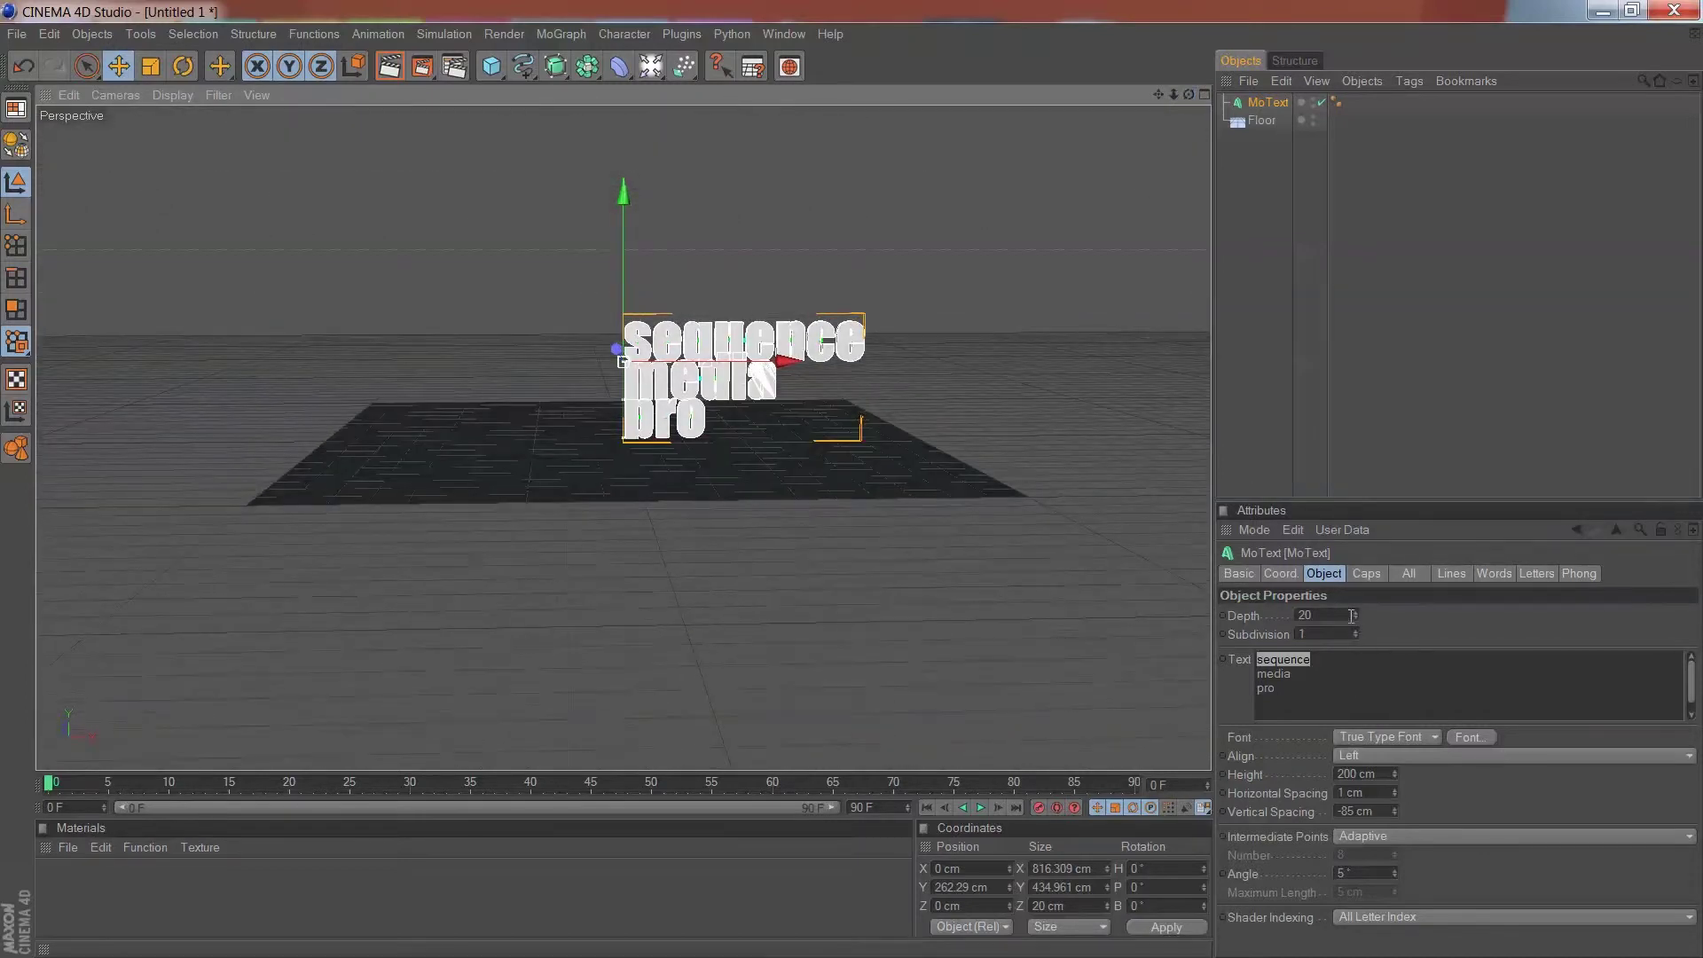
left_click_drag(1357, 616, 1375, 615)
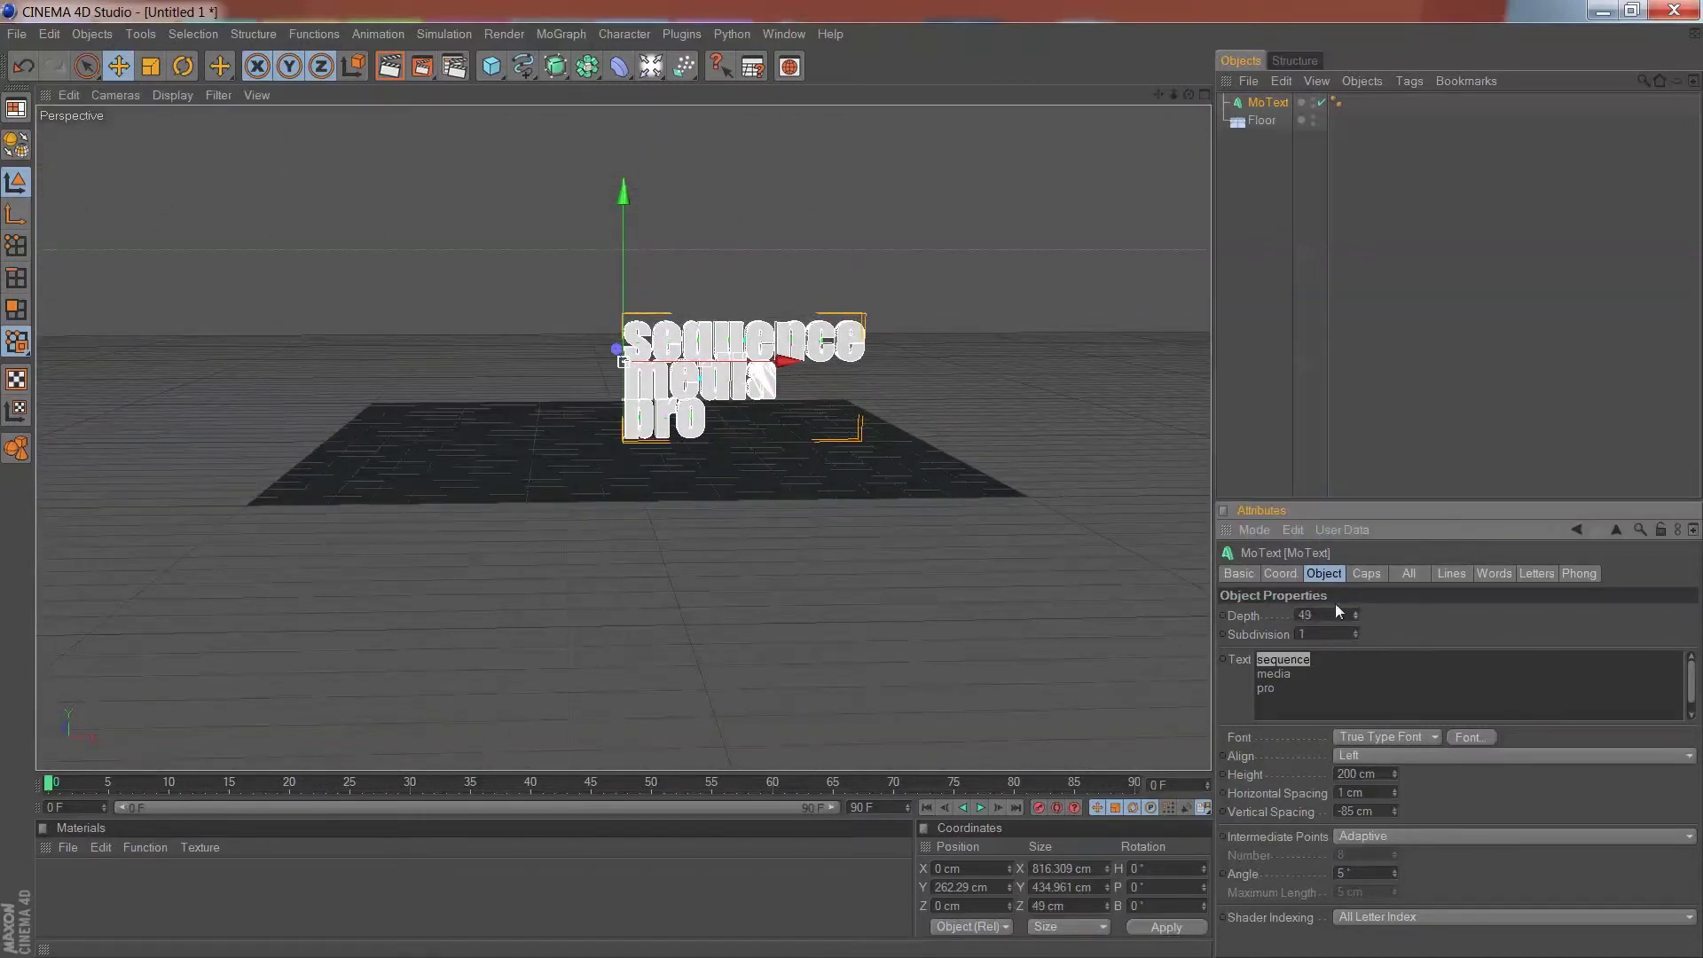
scroll(781, 448, "up", 8)
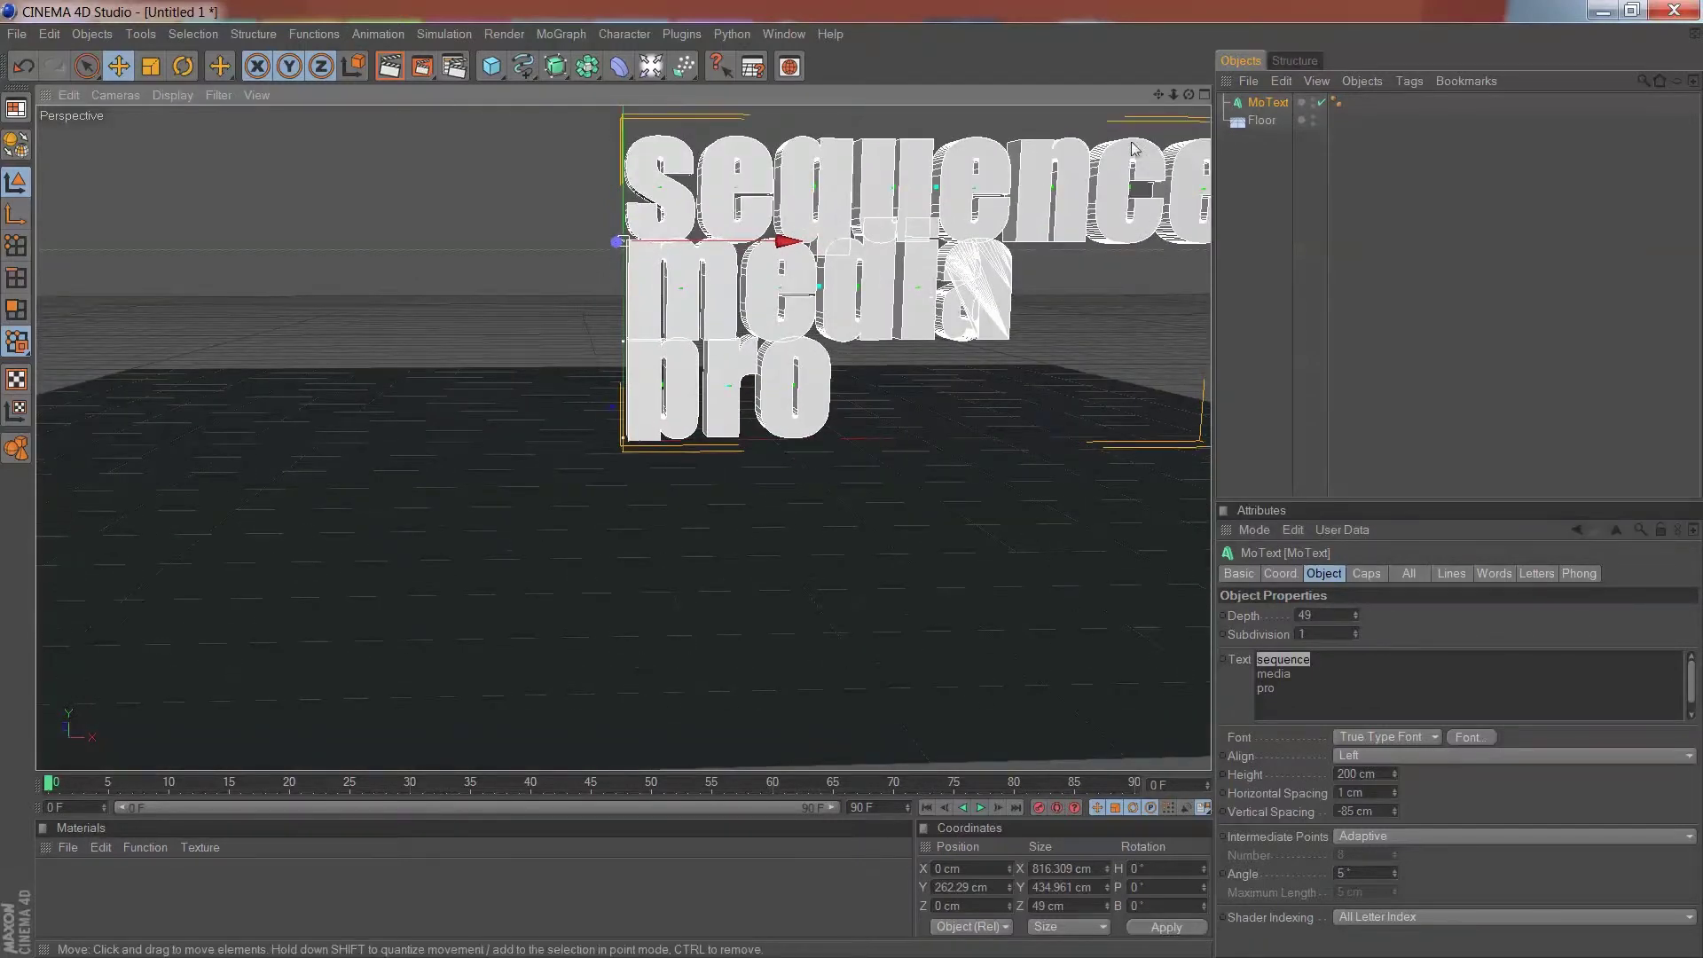
left_click_drag(1158, 94, 920, 153)
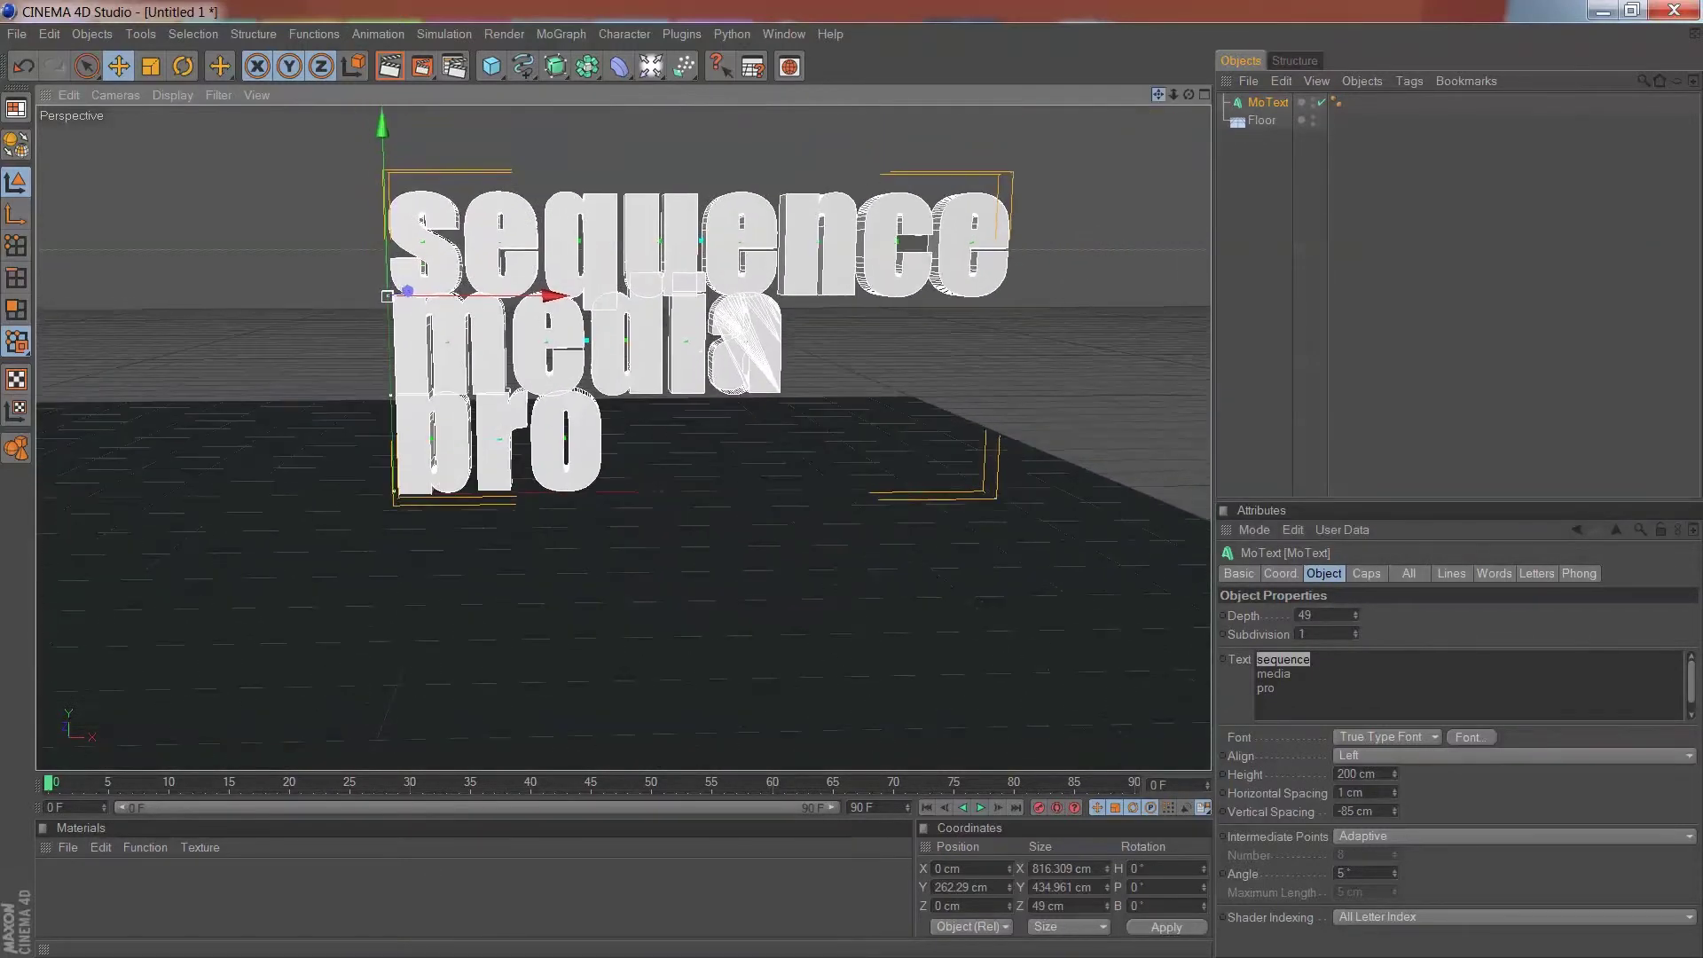
- Give the start of the MoText a Fillet Cap with 20 steps
left_click(1367, 574)
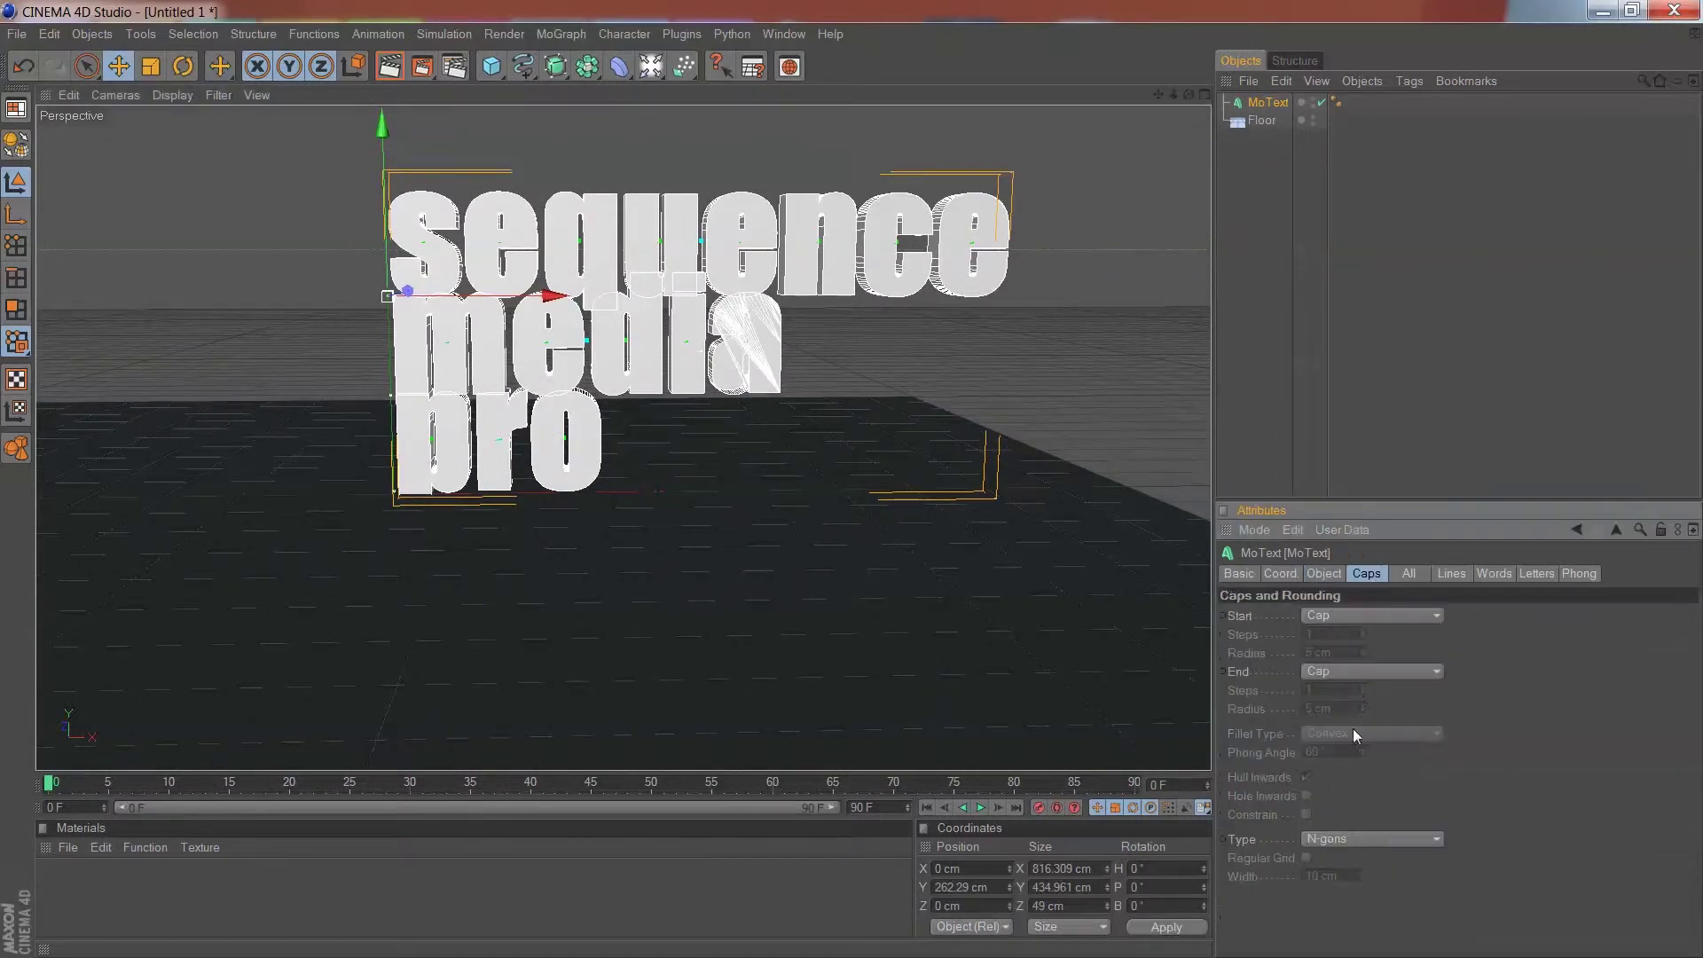
left_click(1387, 613)
left_click(1387, 694)
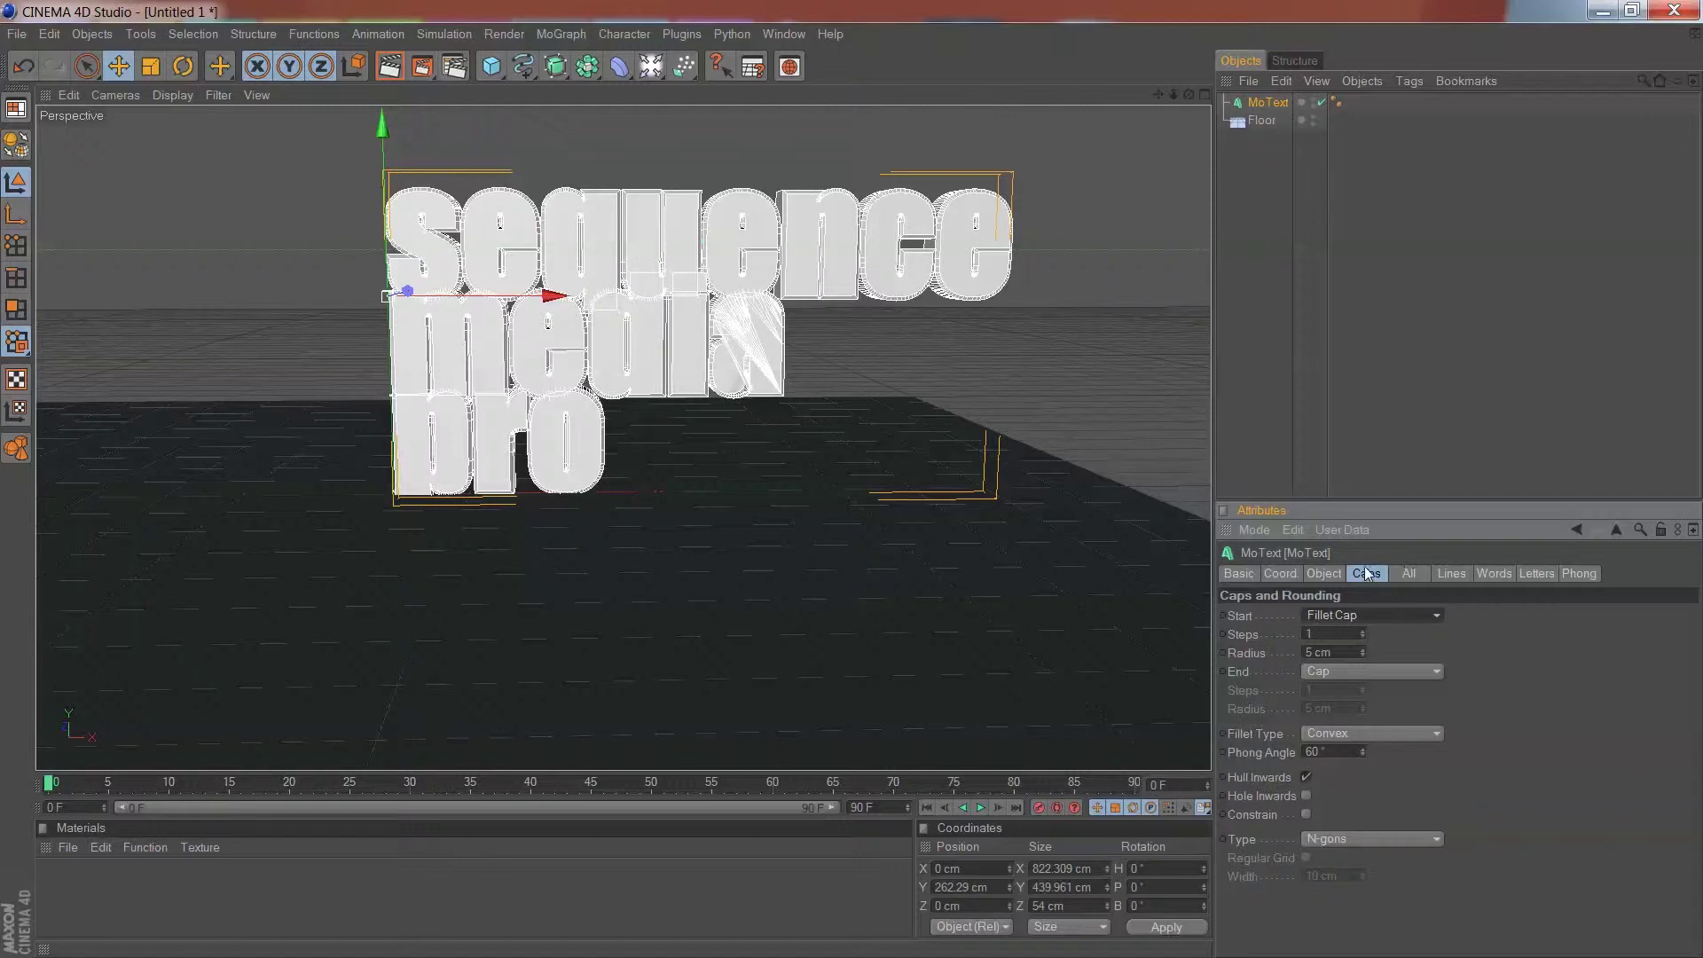
double_click(1335, 632)
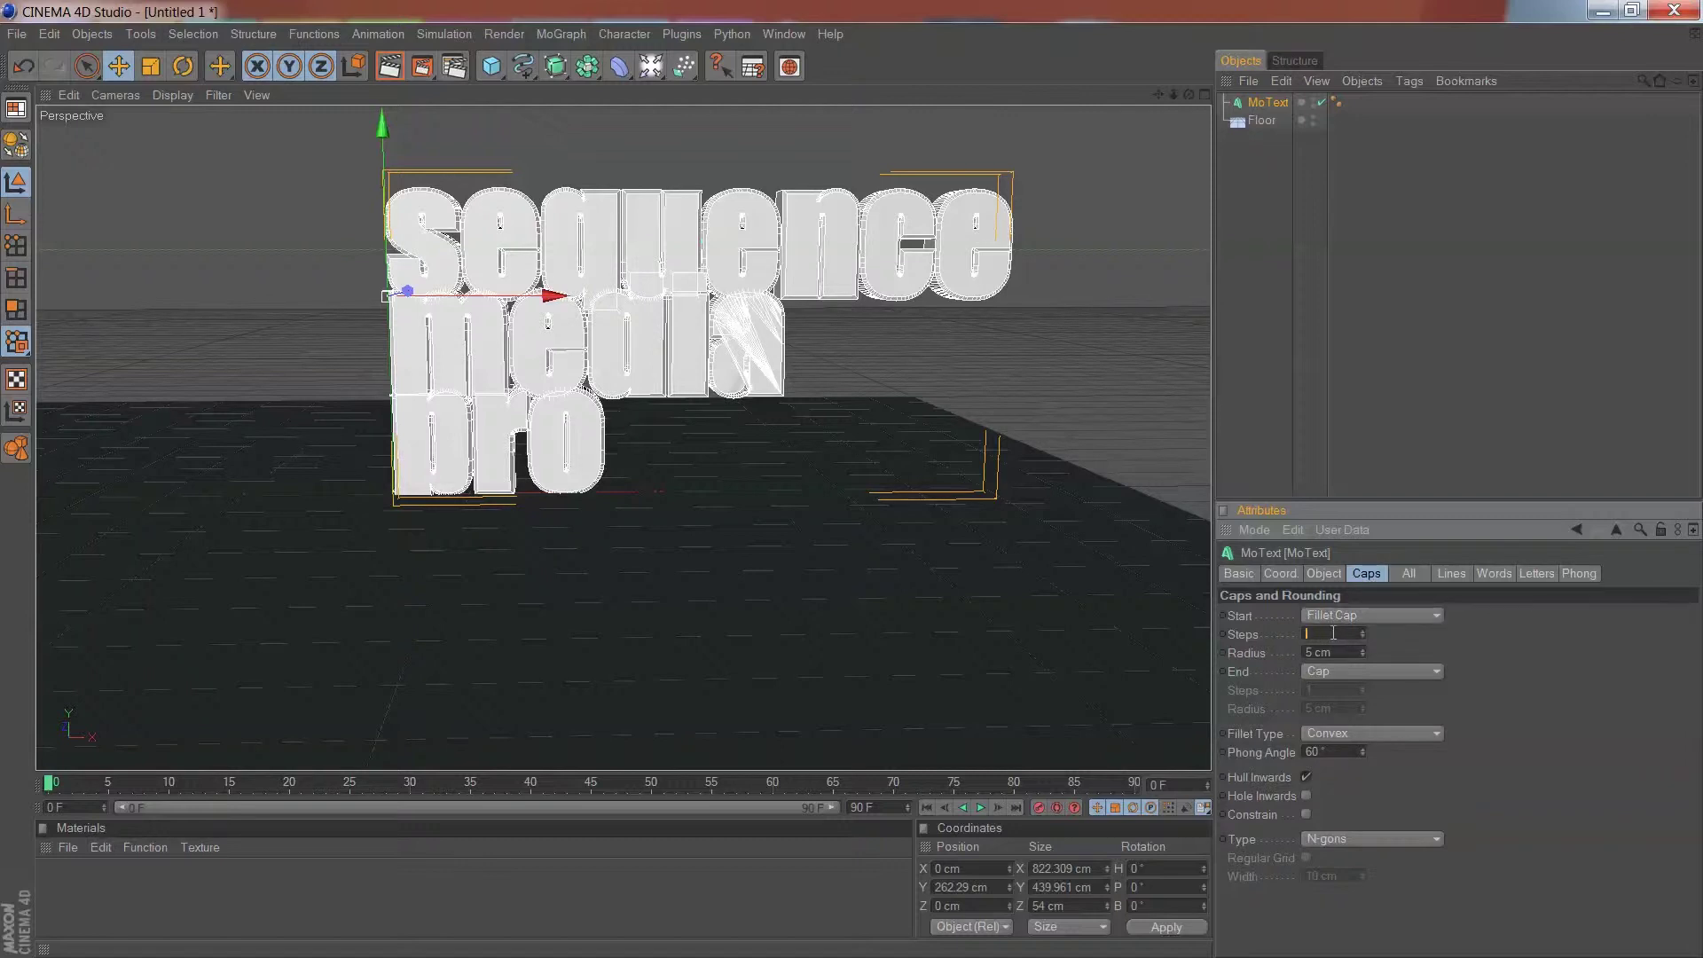
key("Return")
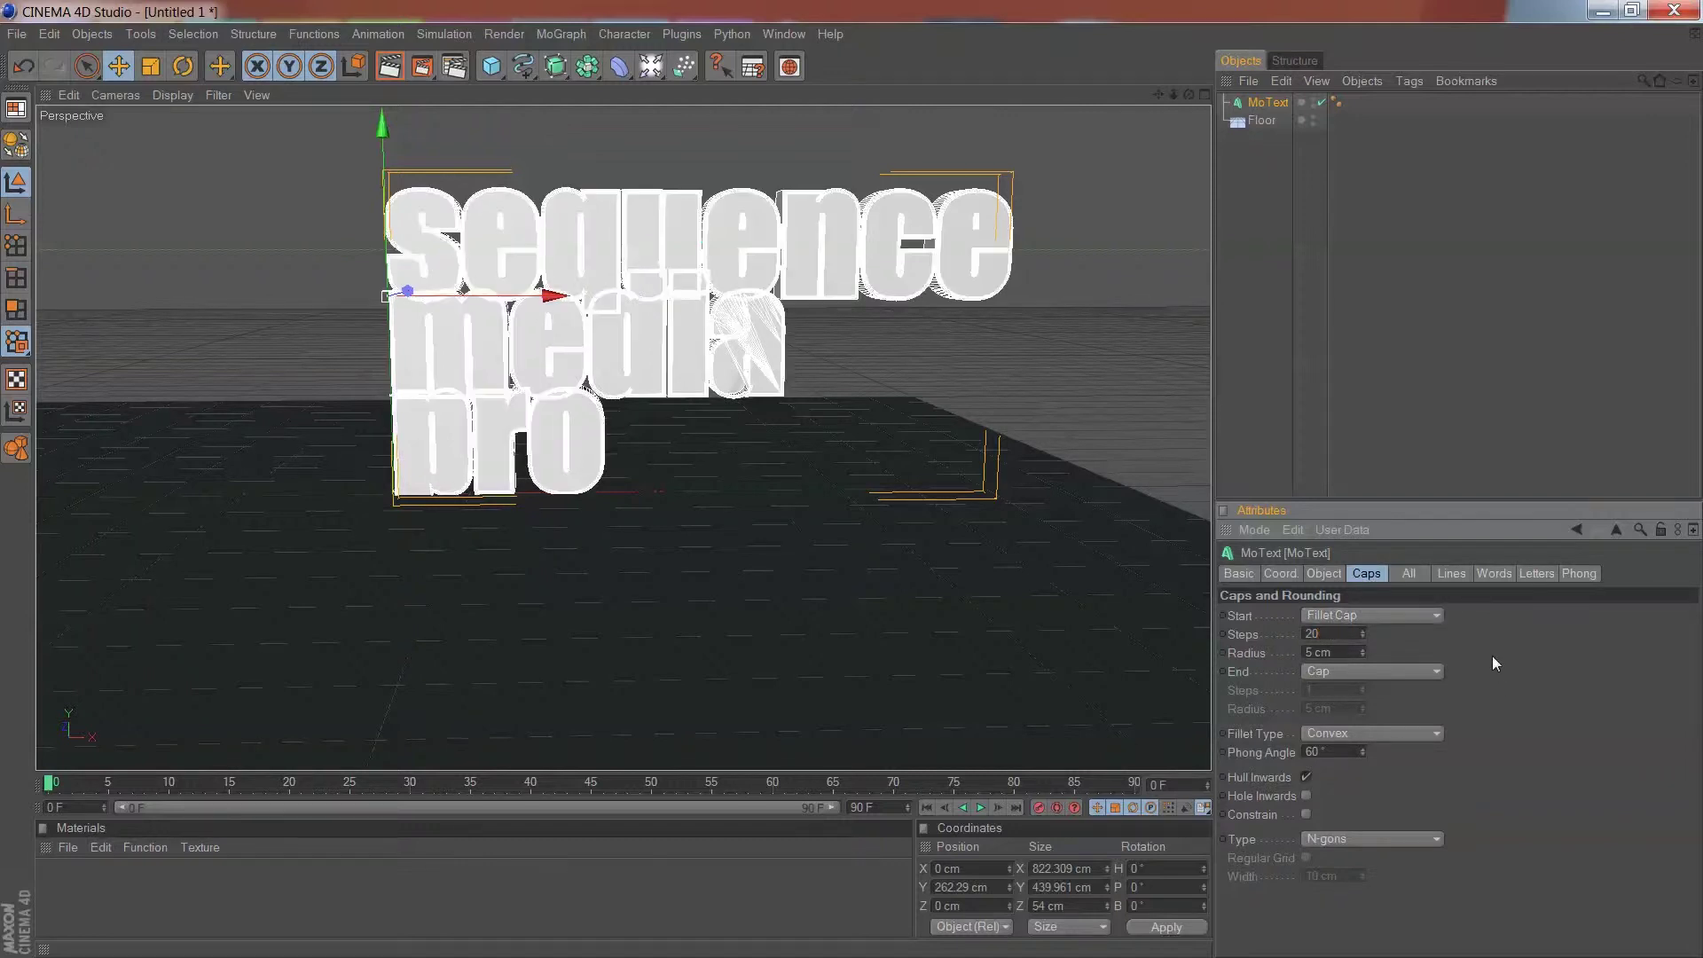
- Give the end of the MoText a Fillet Cap with 20 steps
left_click(1337, 671)
left_click(1344, 752)
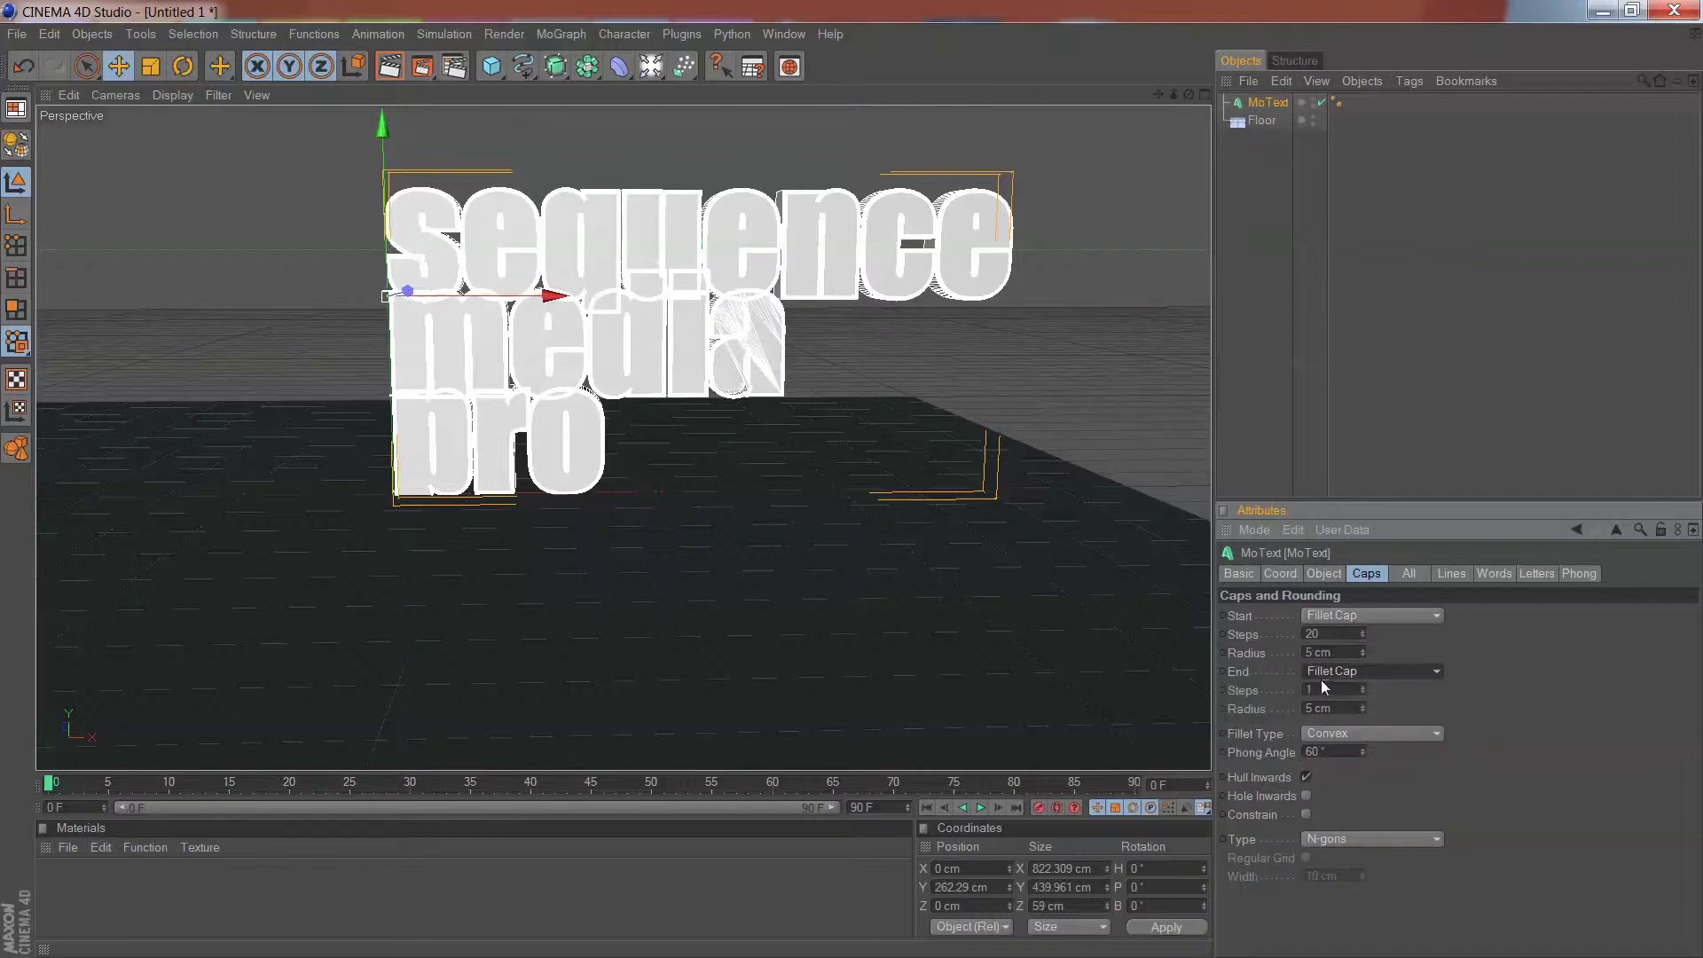
double_click(1324, 688)
type("20")
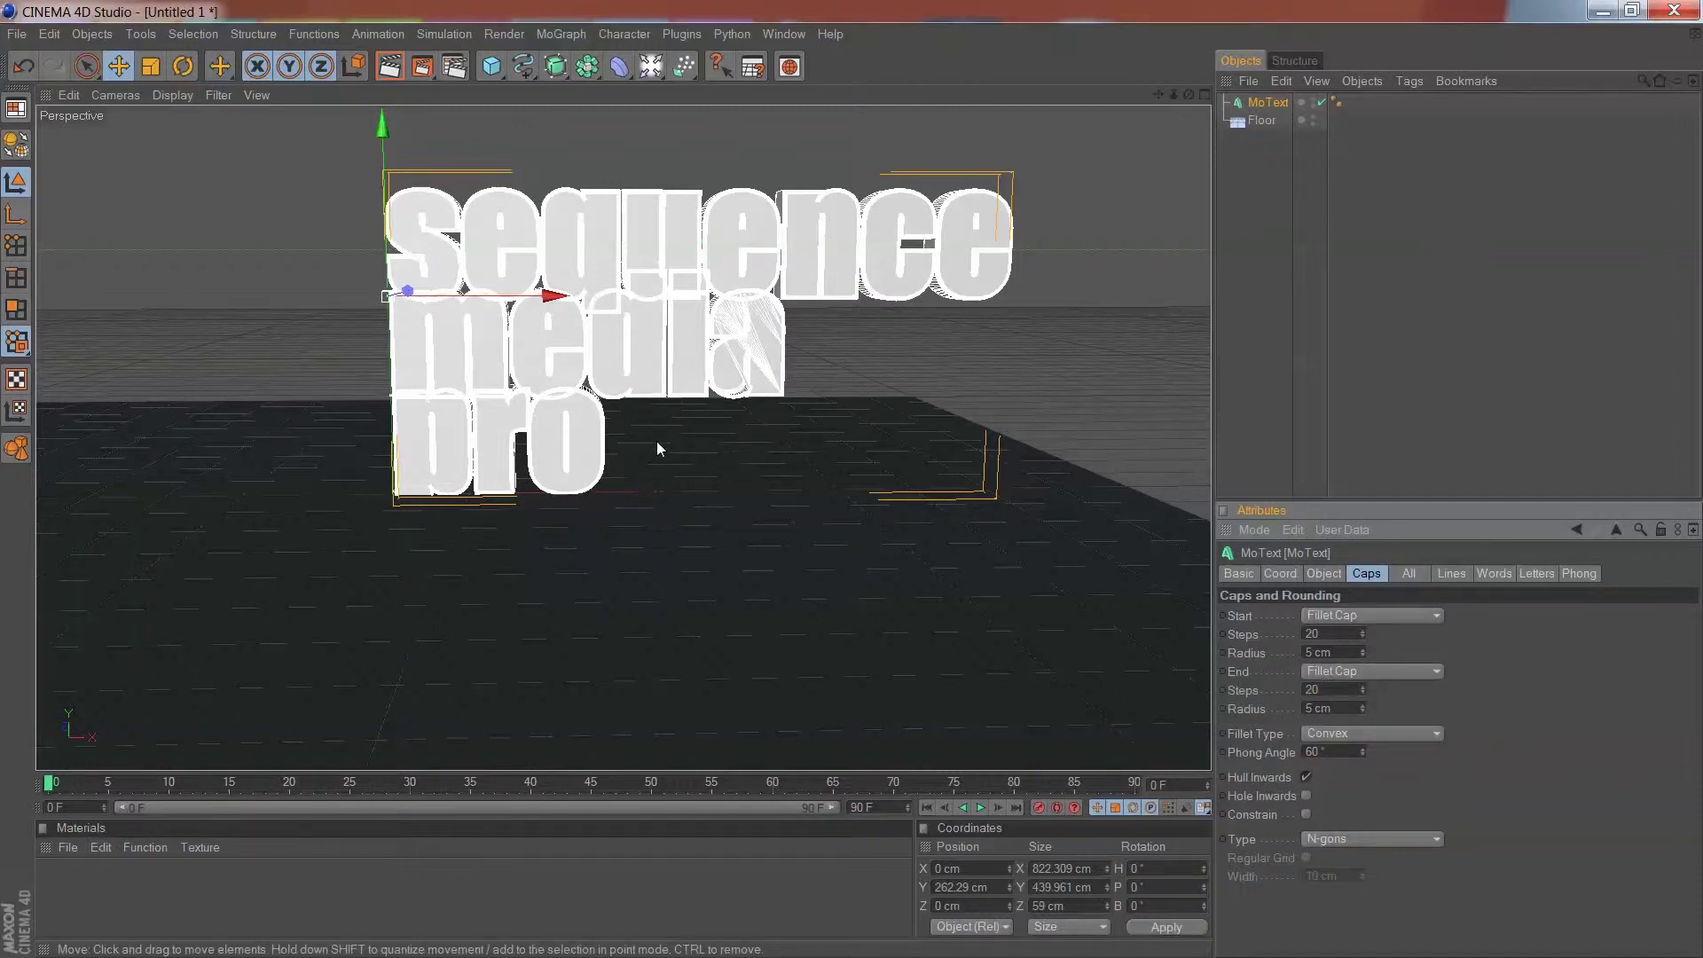
- Set the text's vertical spacing to -73 cm and raise the text to about 304 cm in Y
left_click(1283, 574)
left_click(1324, 573)
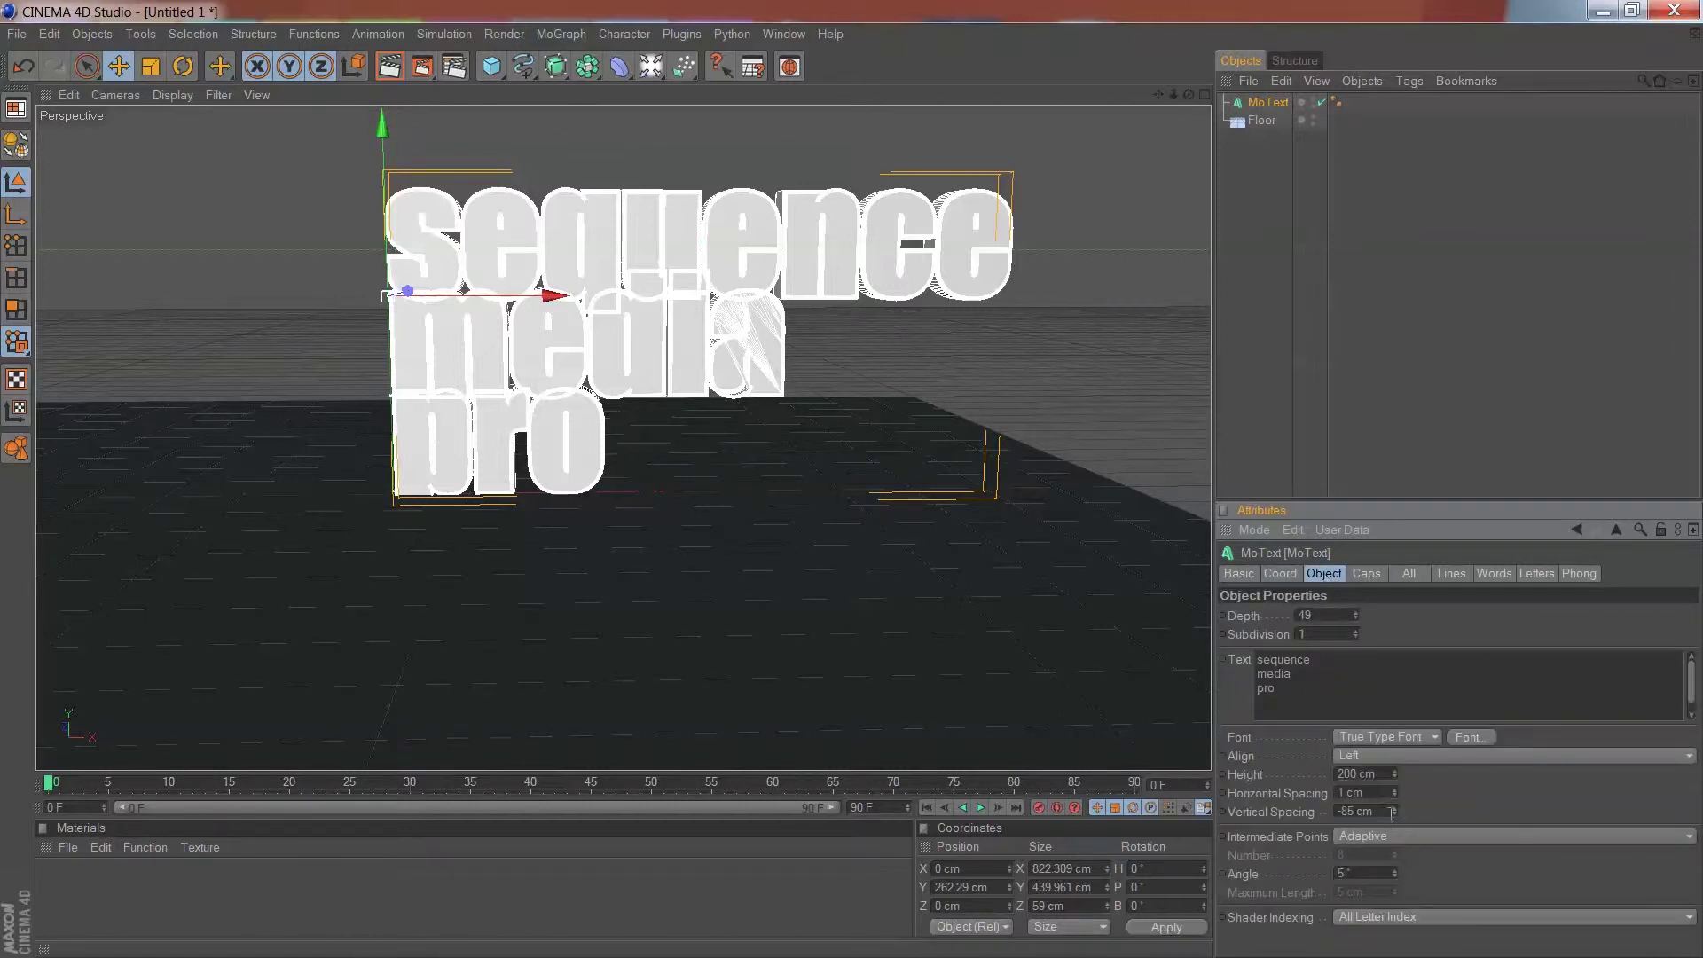
left_click_drag(1393, 812, 1393, 796)
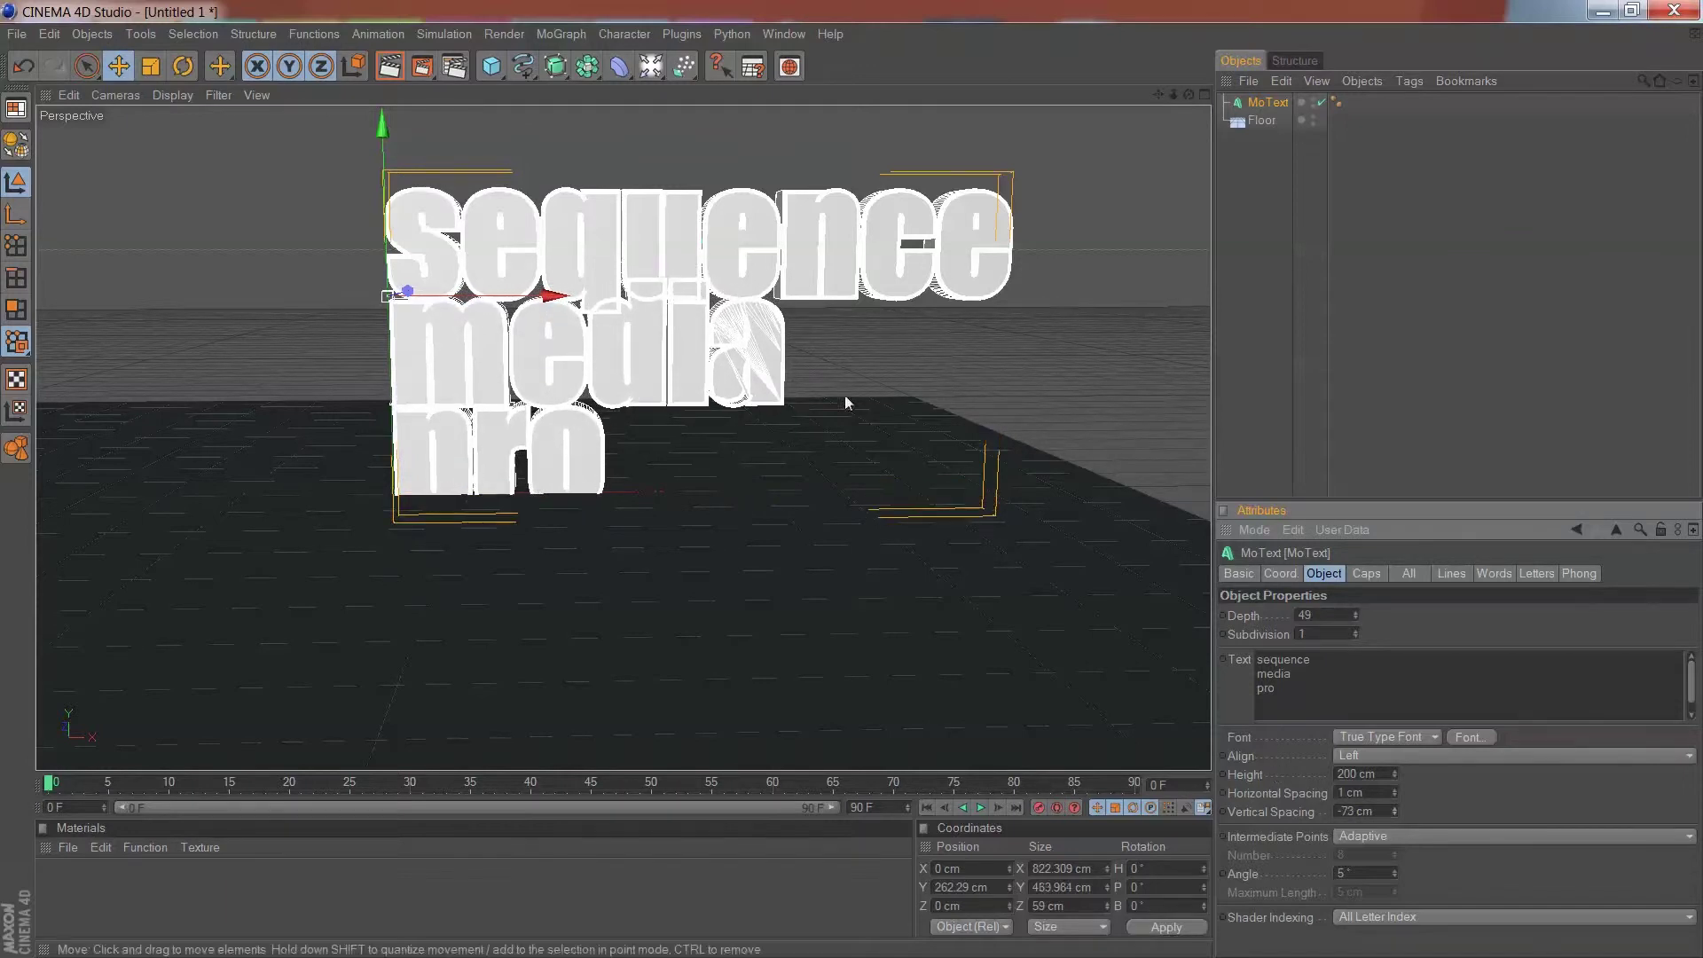
left_click_drag(383, 145, 383, 112)
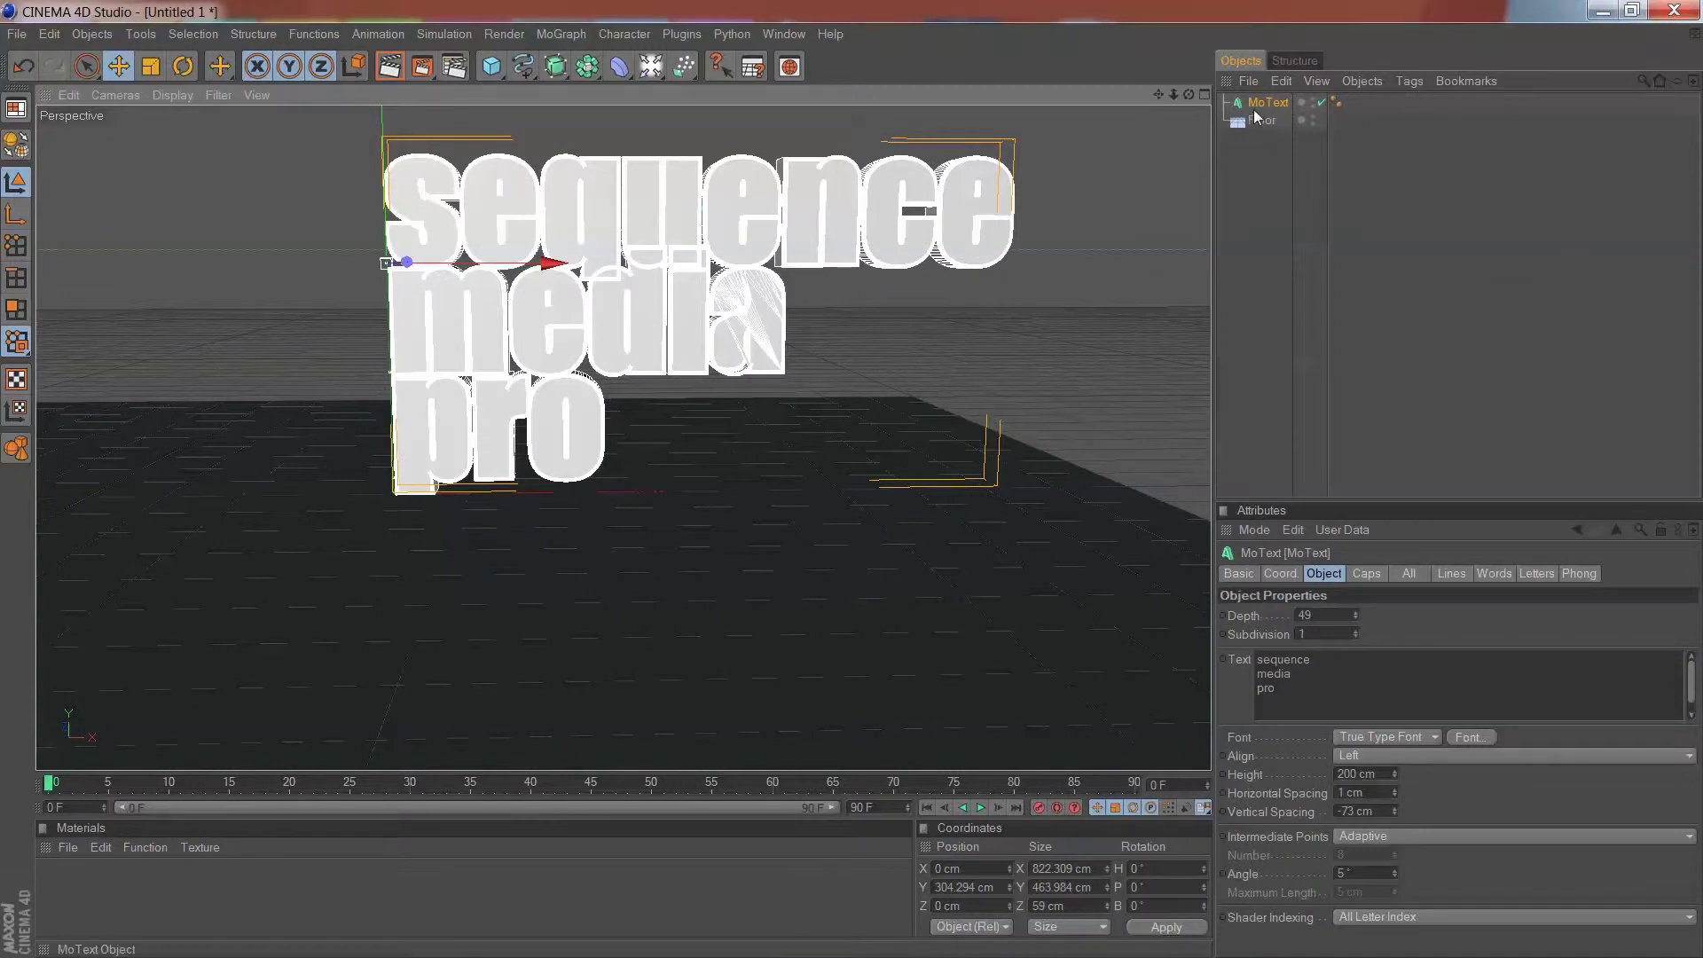
- Add a Dynamics Body tag to the MoText object
right_click(1254, 107)
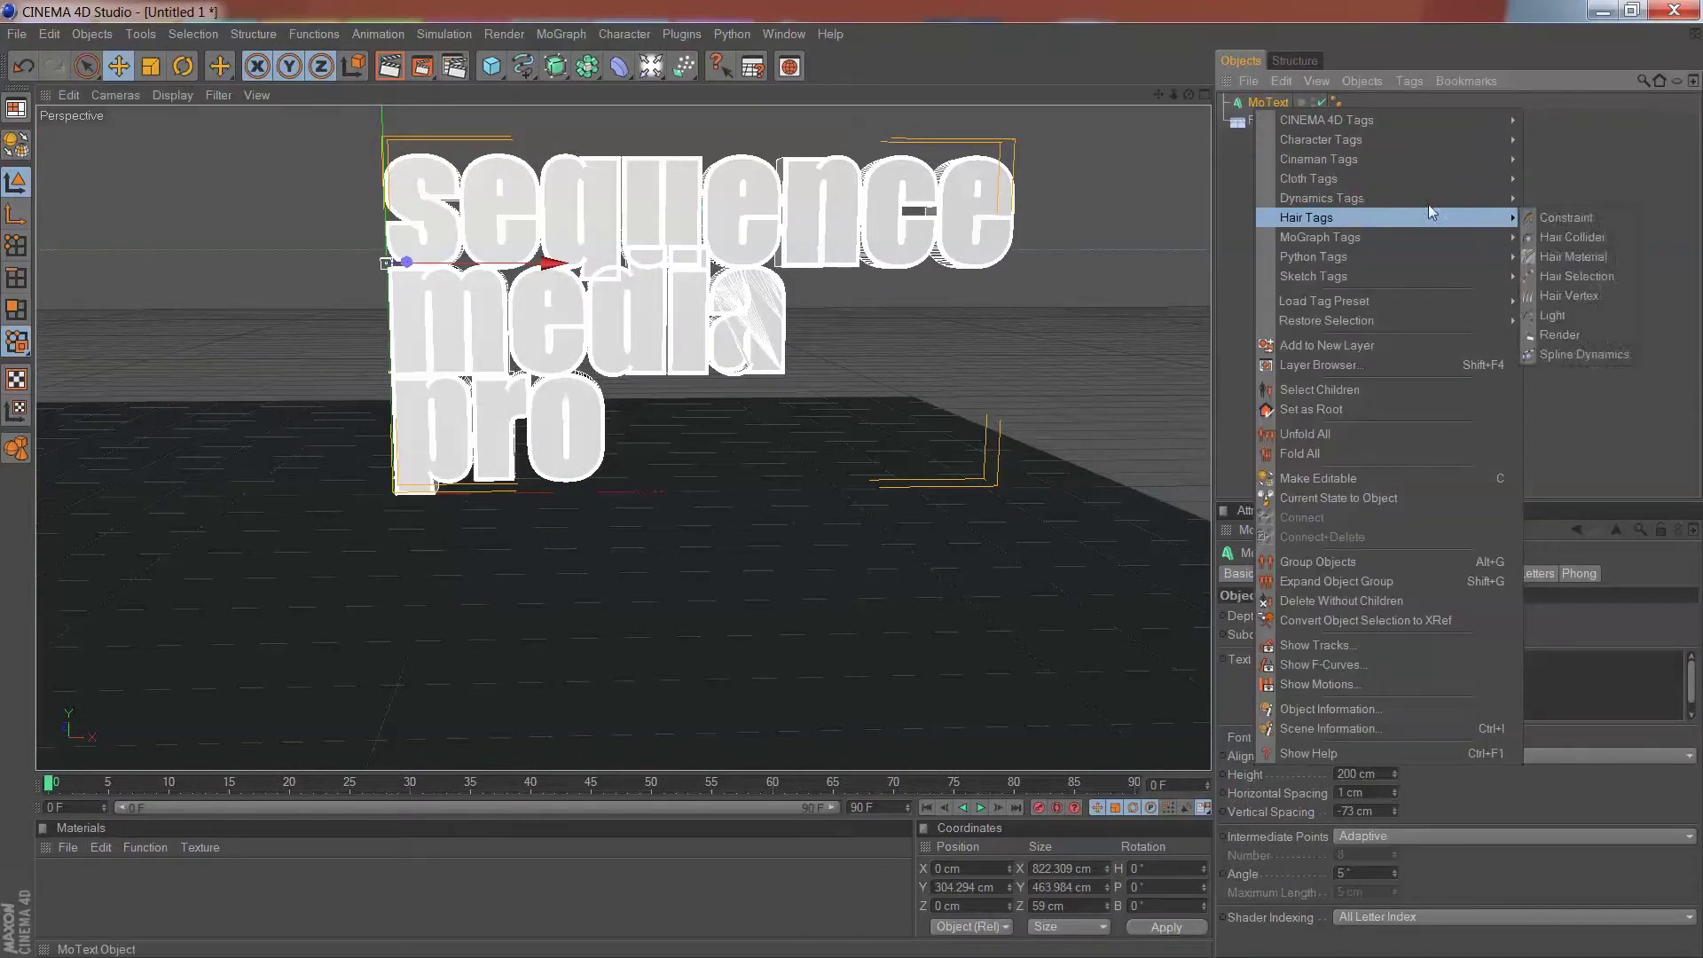
mouse_move(1424, 199)
left_click(1558, 200)
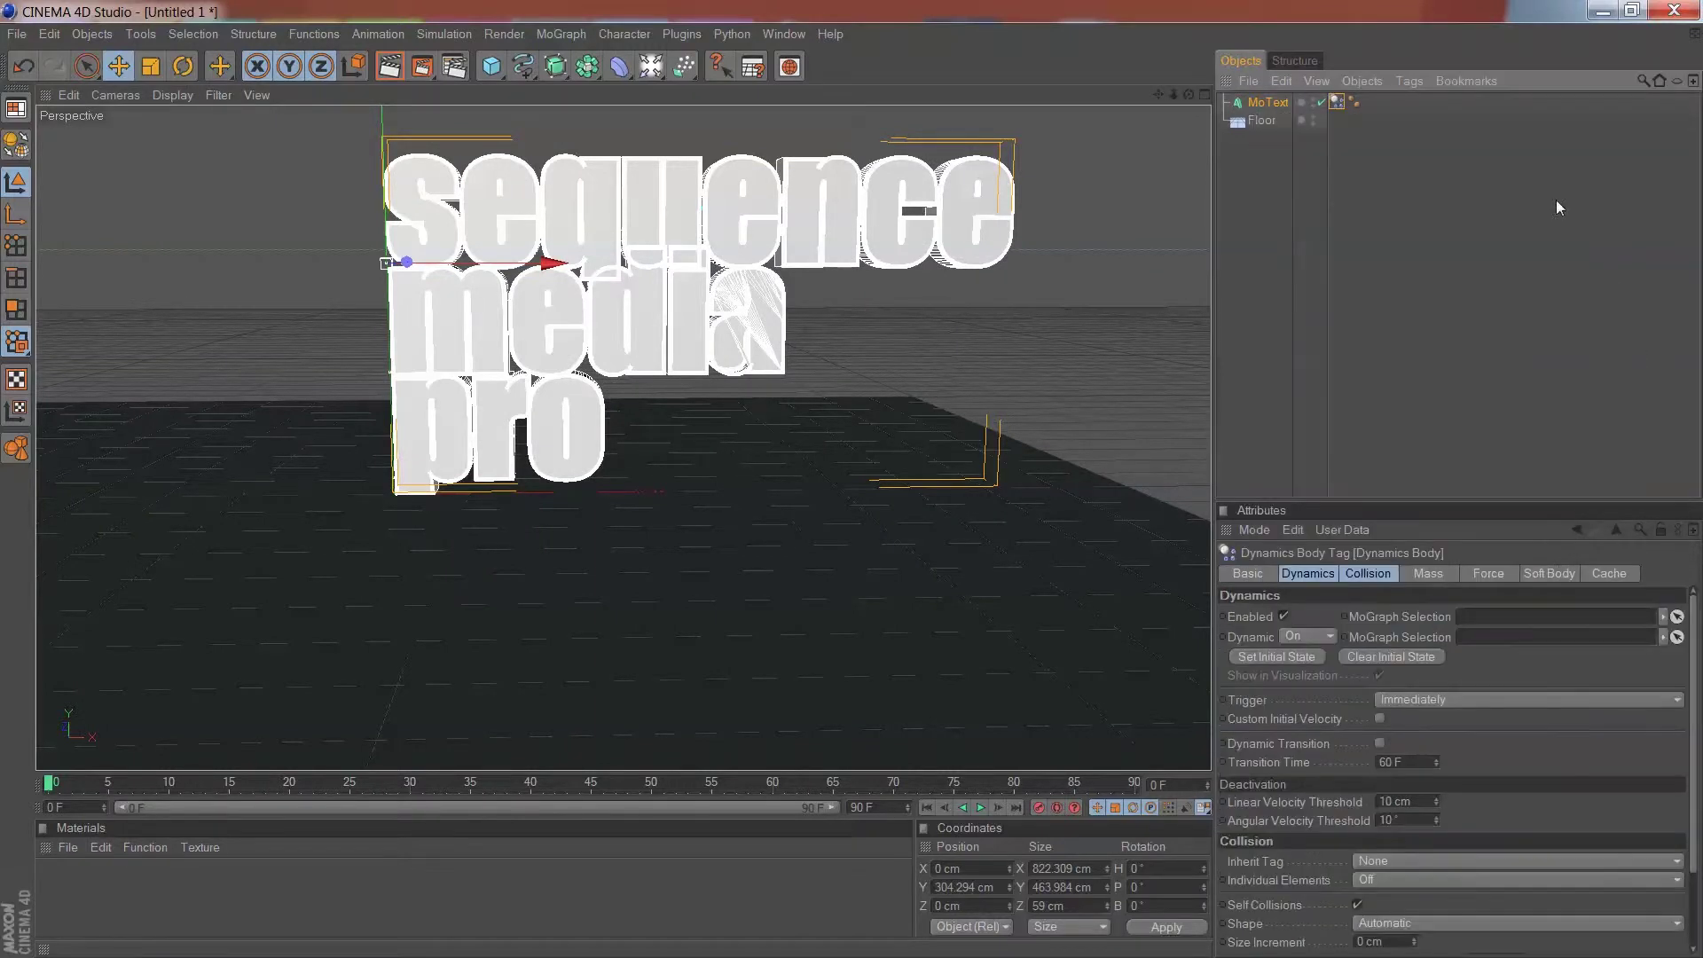
- Add a Dynamics Body tag to the Floor so it acts as a collision surface
right_click(1242, 124)
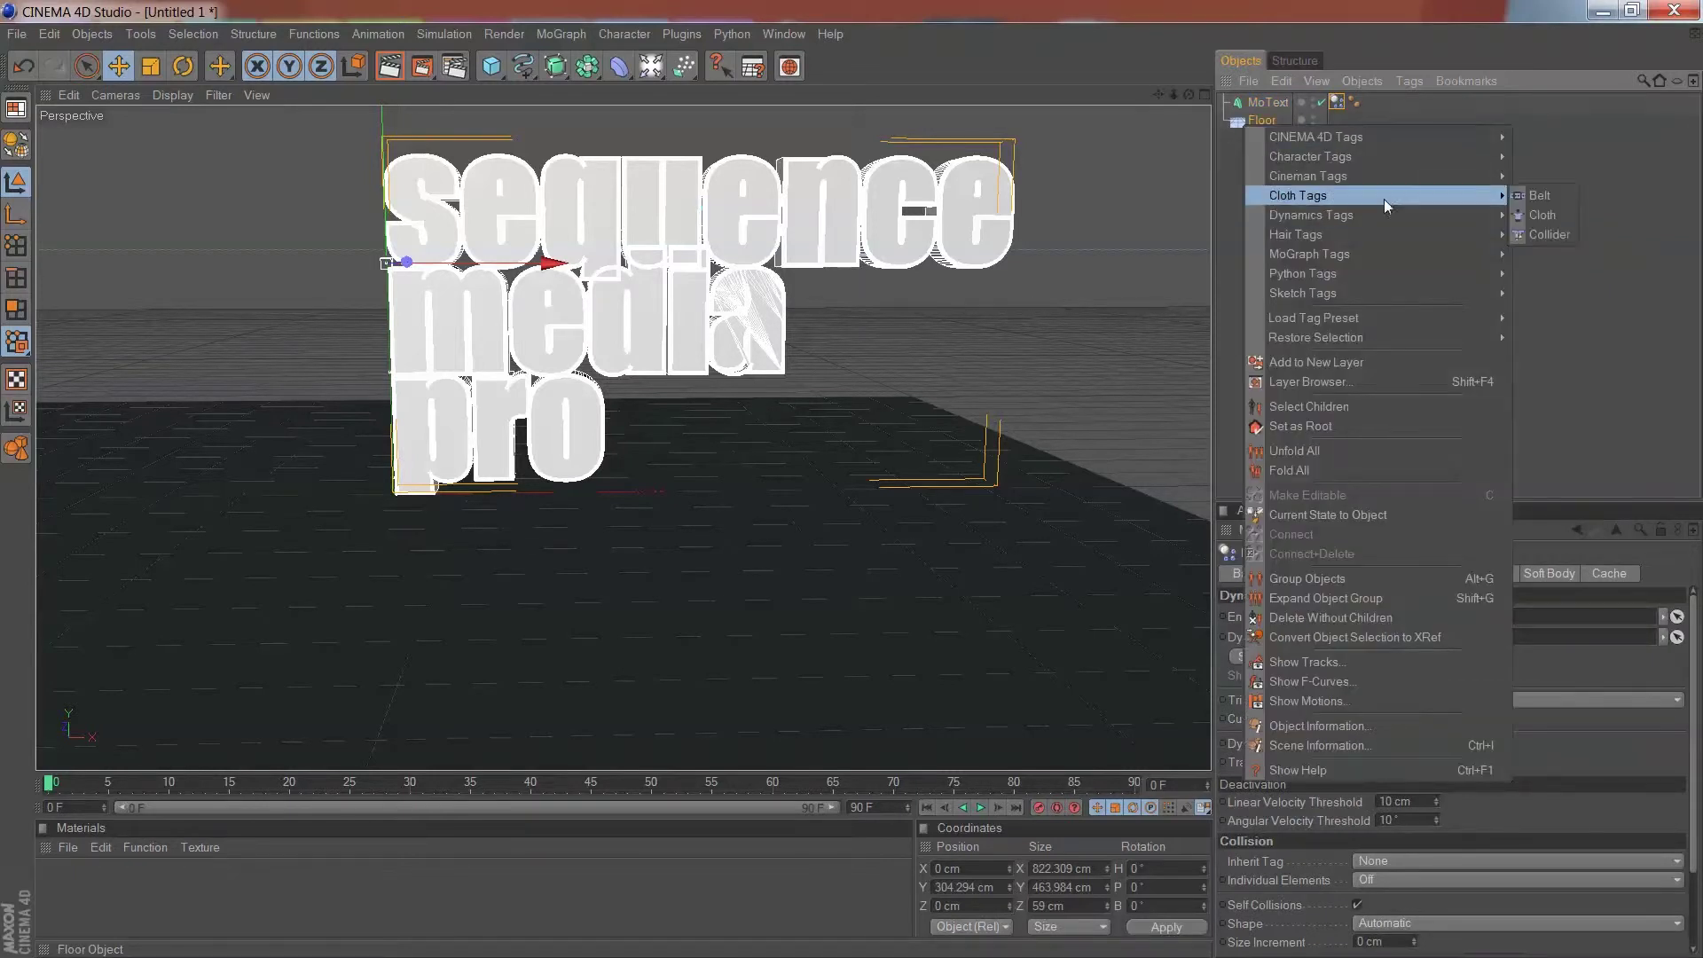
mouse_move(1466, 218)
left_click(1596, 221)
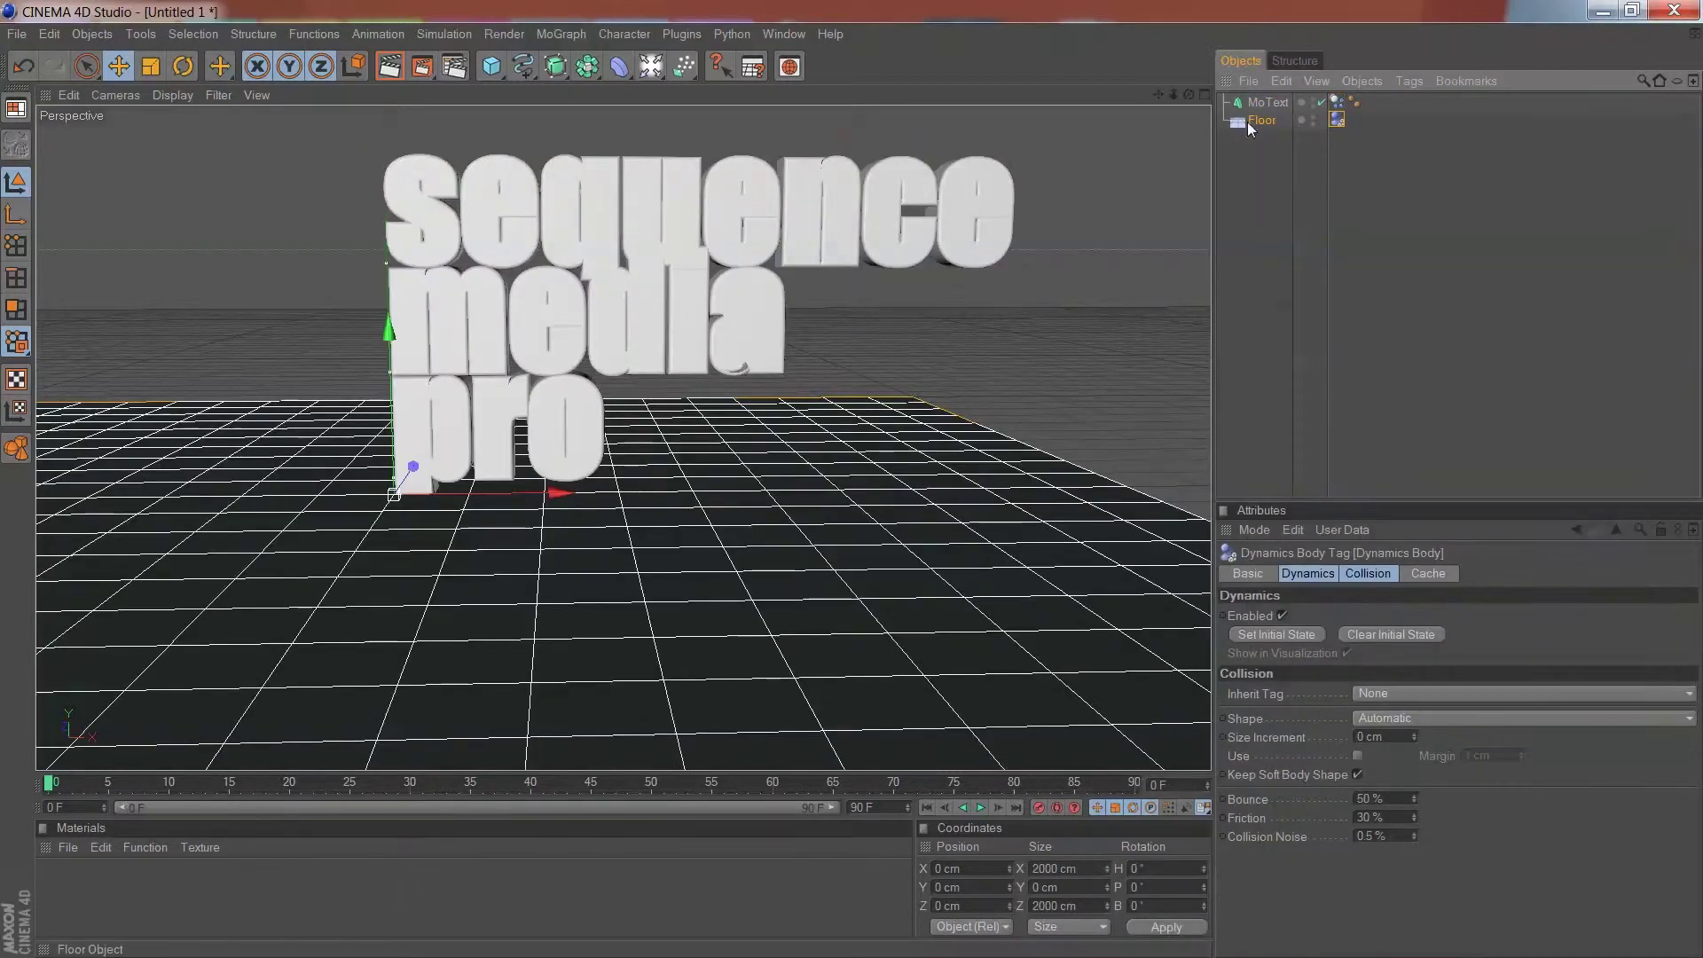
- Set the MoText dynamics tag to trigger On Collision and its Individual Elements to All
left_click(1337, 102)
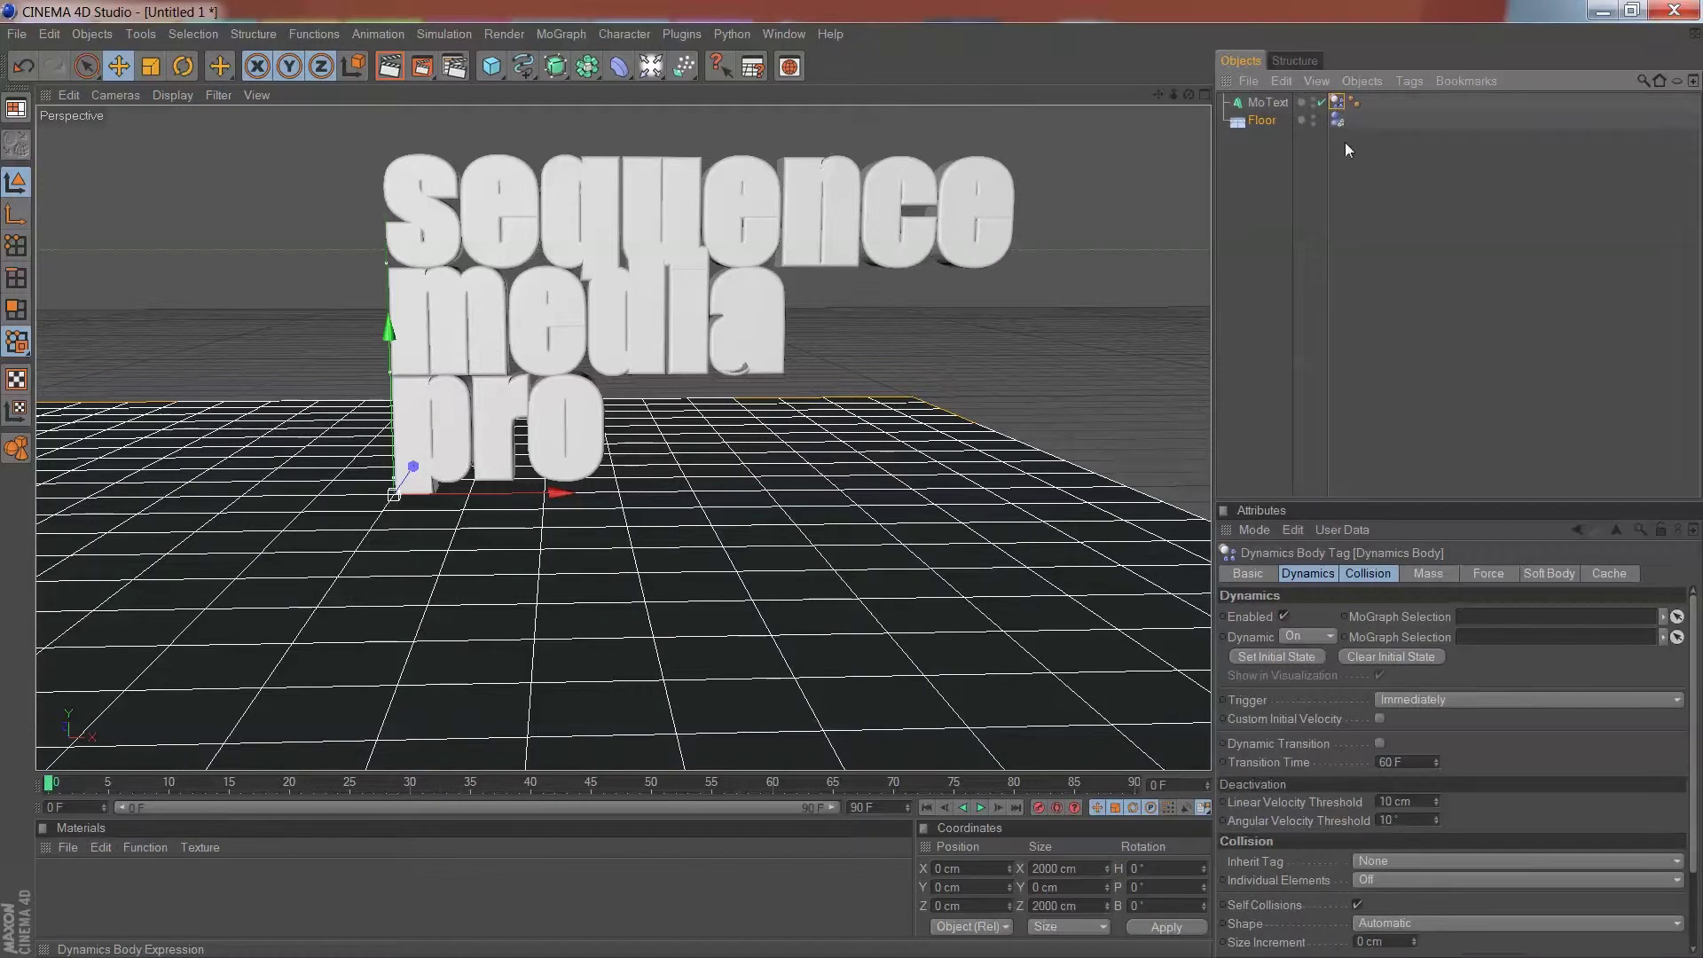
left_click(1420, 700)
left_click(1437, 756)
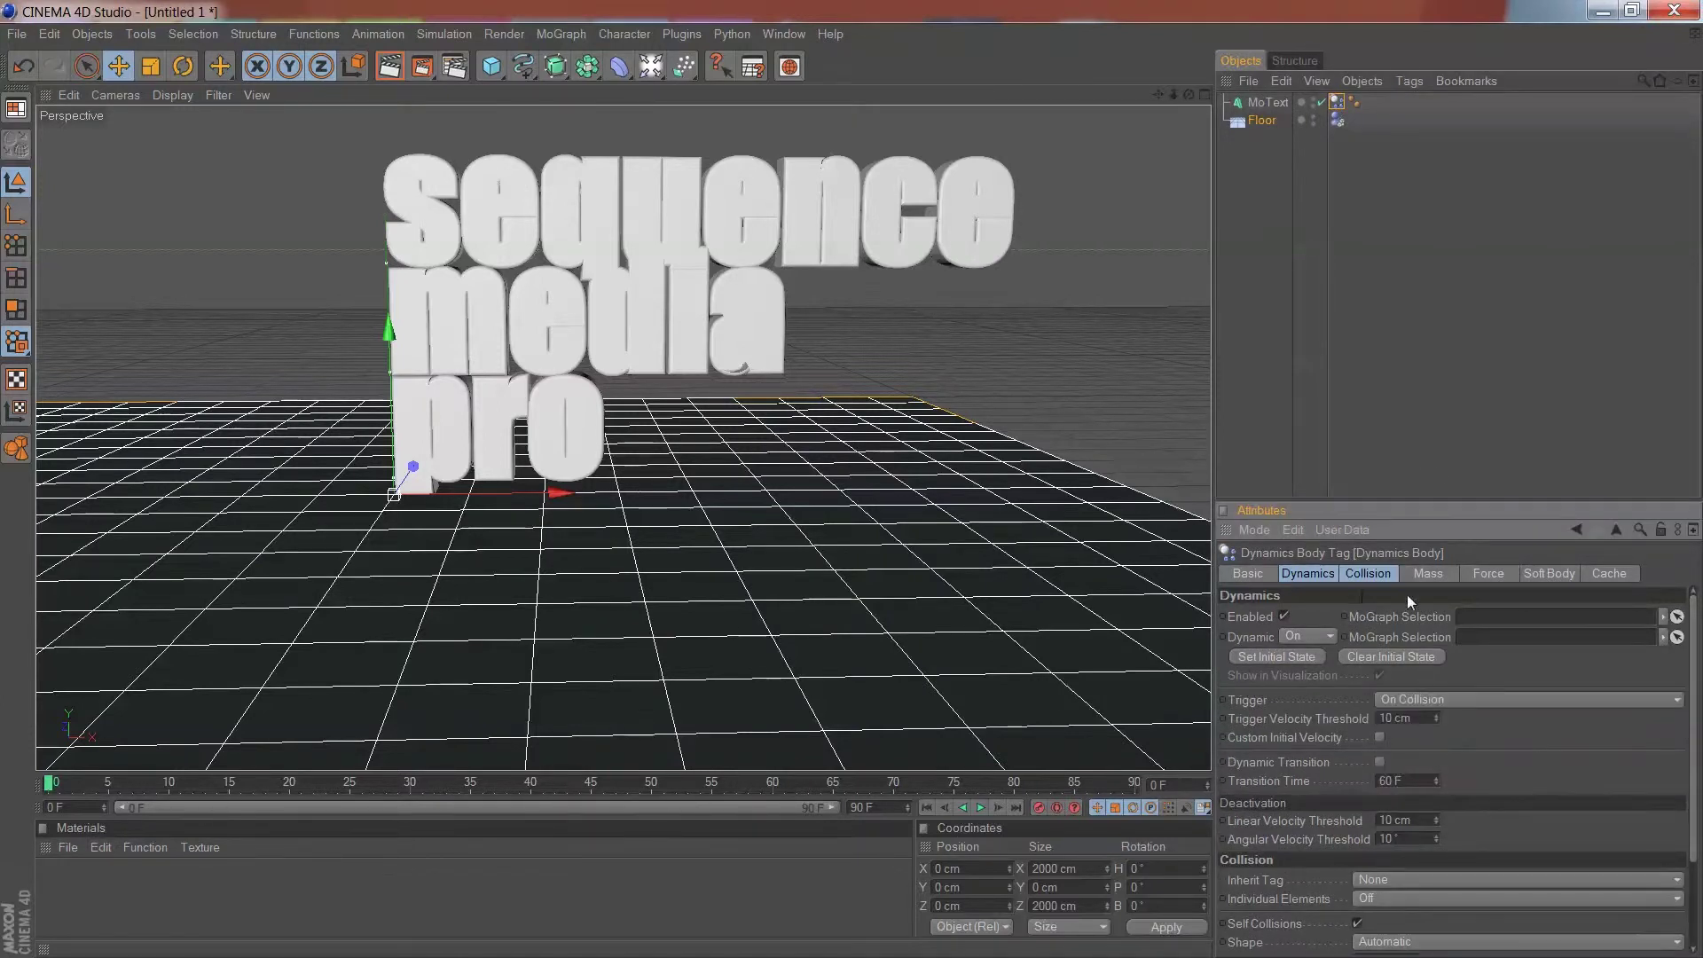
left_click(1354, 577)
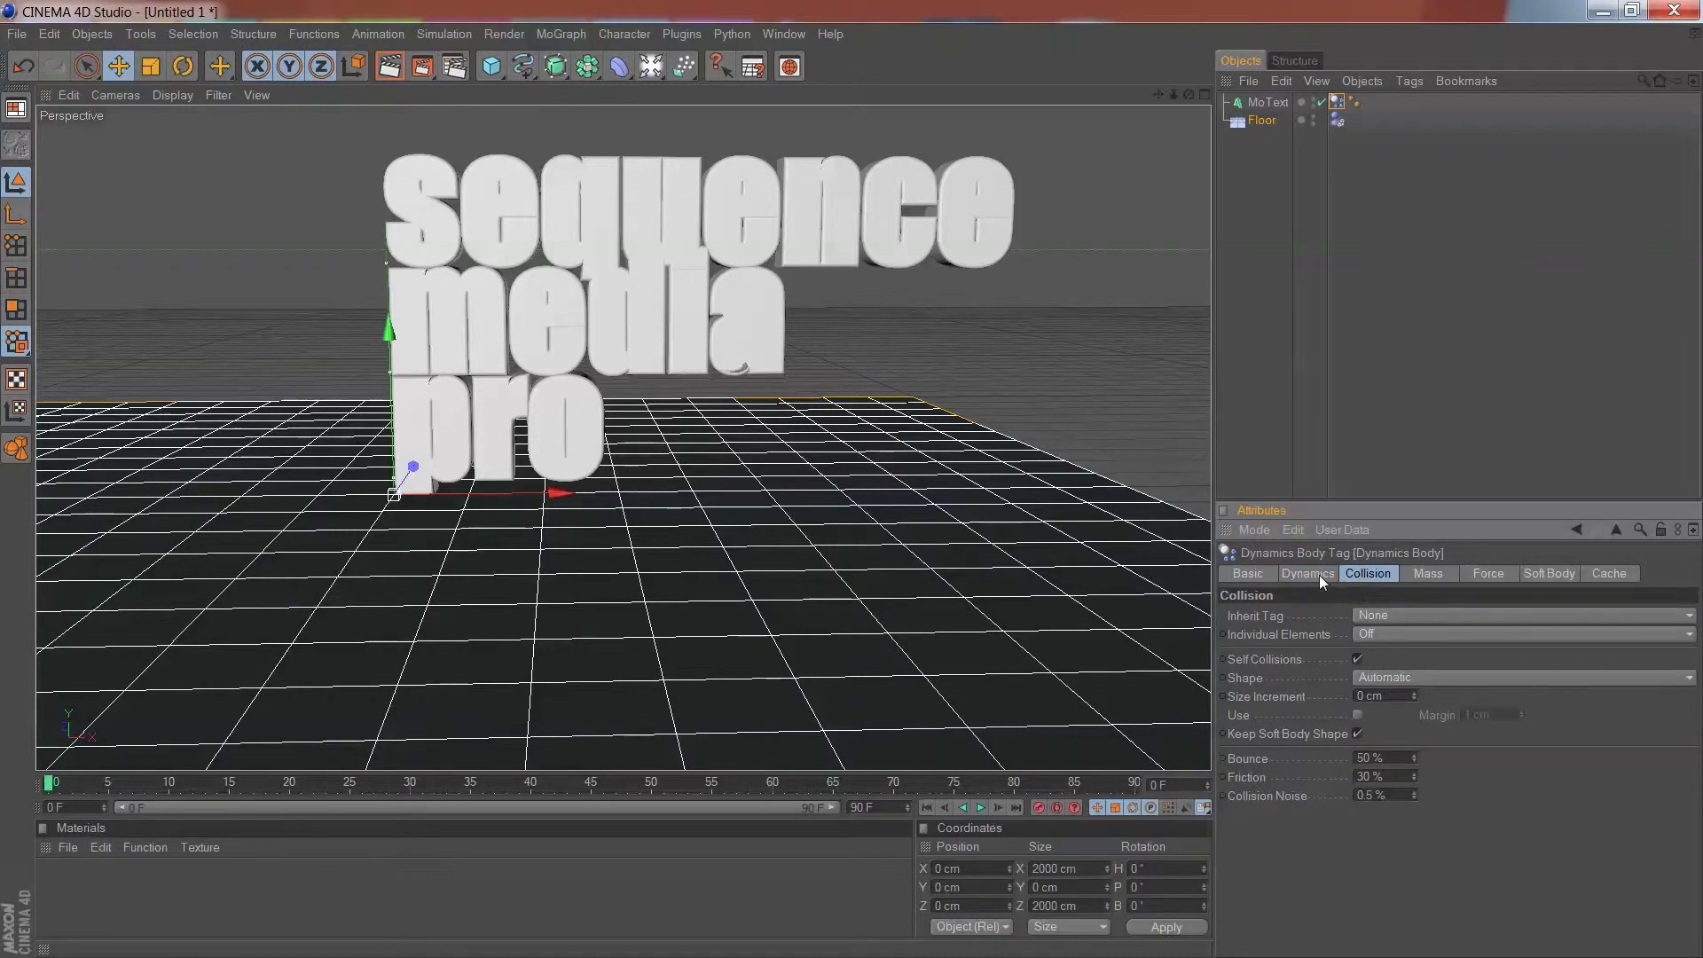
left_click(1387, 630)
left_click(1403, 708)
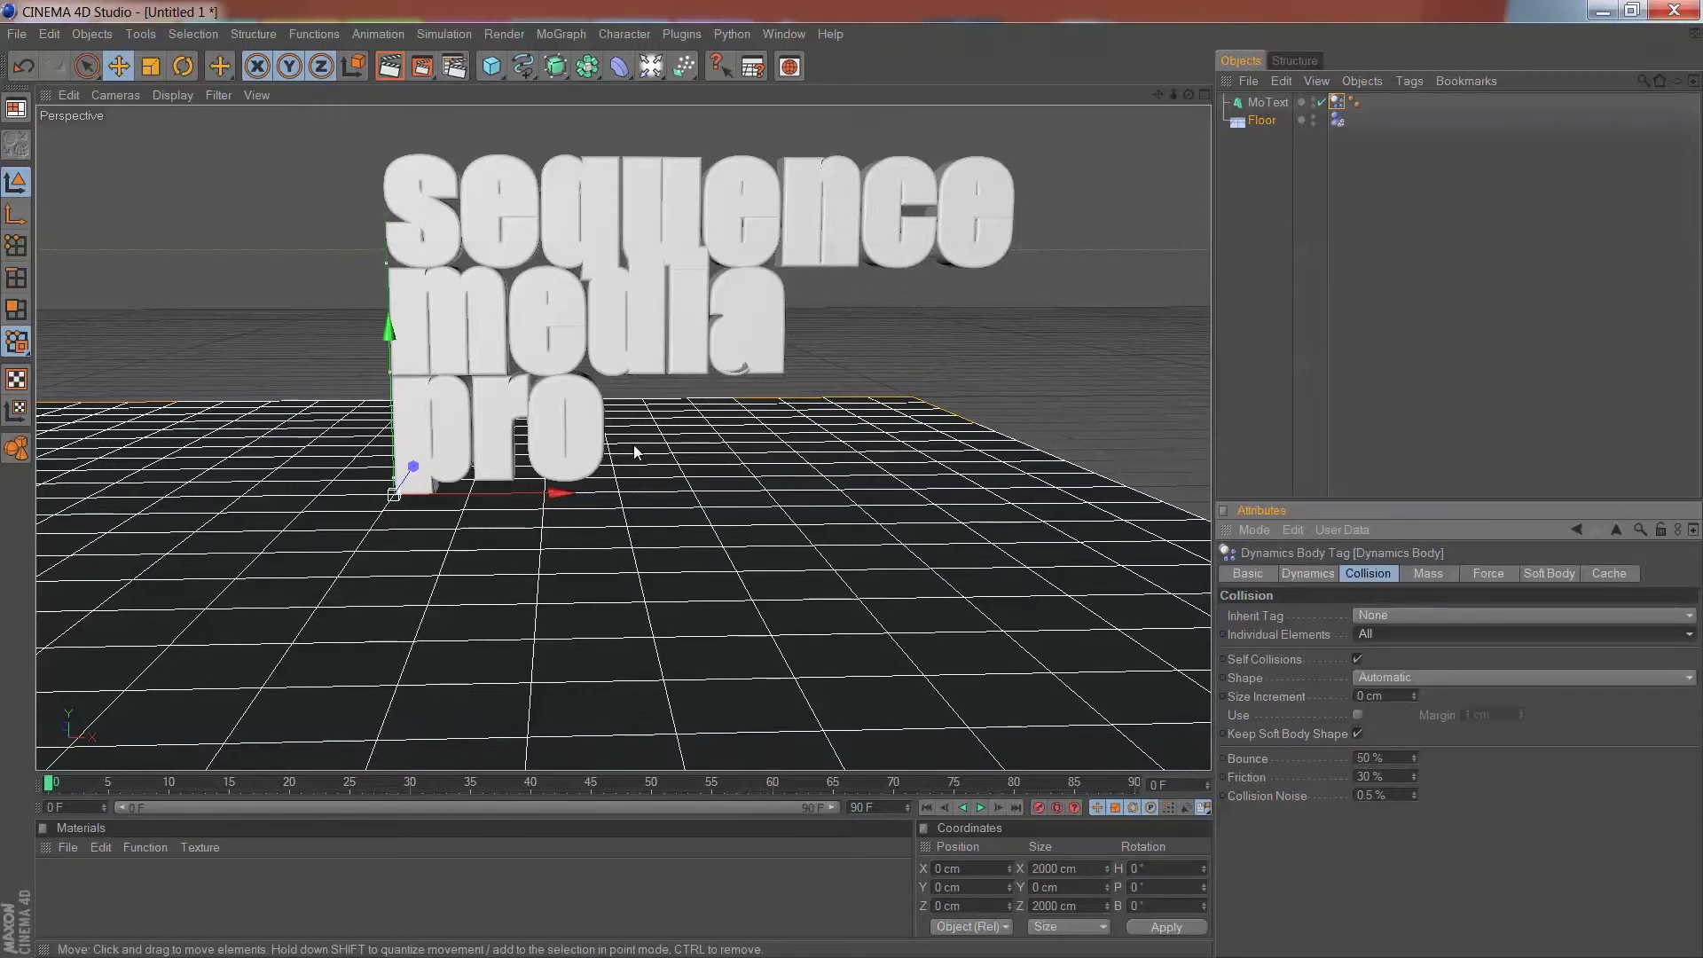
- Add a cube and raise it above the text to about 579 cm in Y
left_click(491, 66)
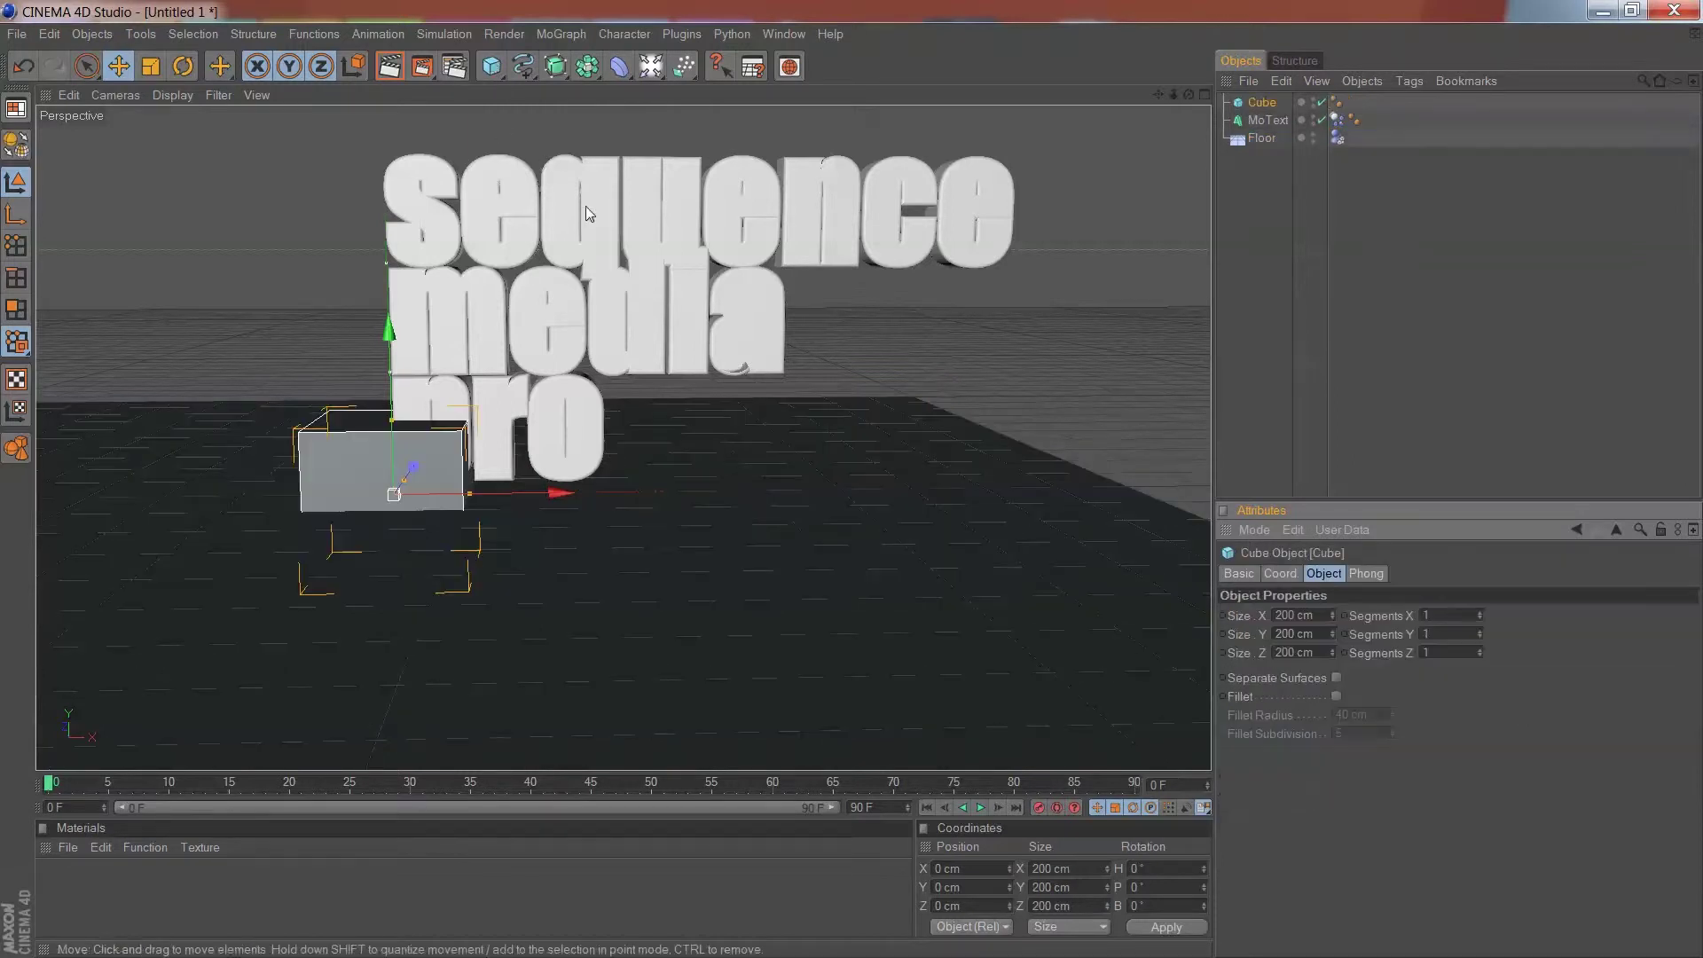
scroll(586, 206, "down", 5)
left_click_drag(492, 311, 502, 221)
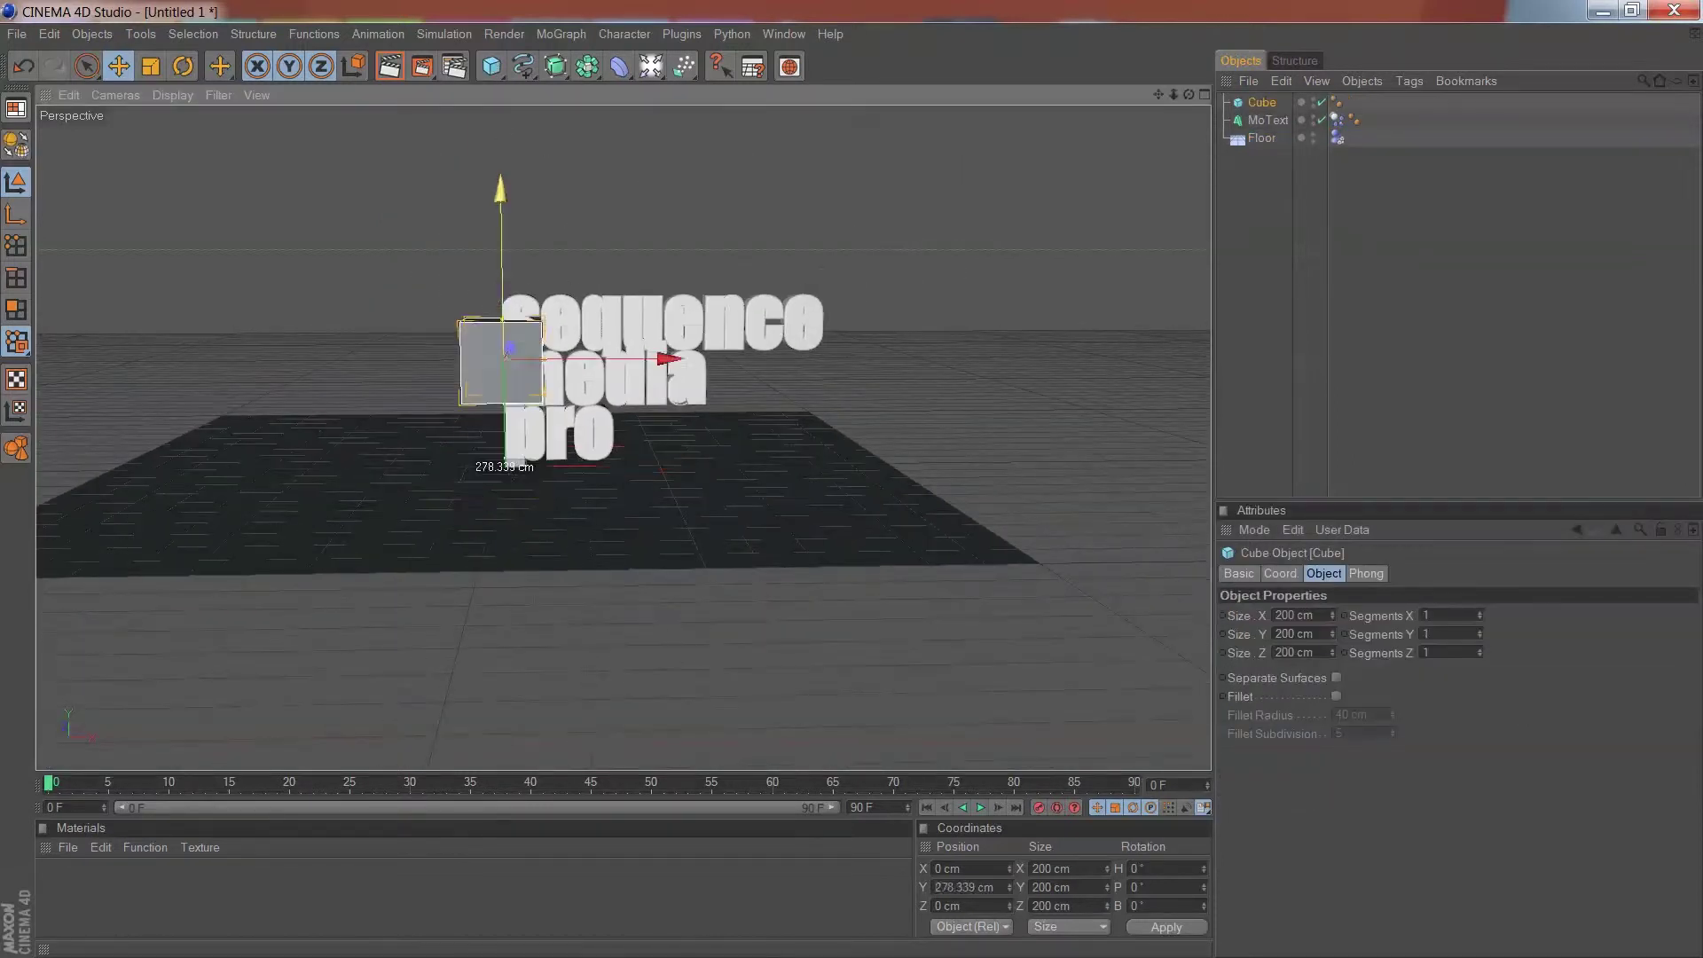
left_click_drag(502, 457, 502, 333)
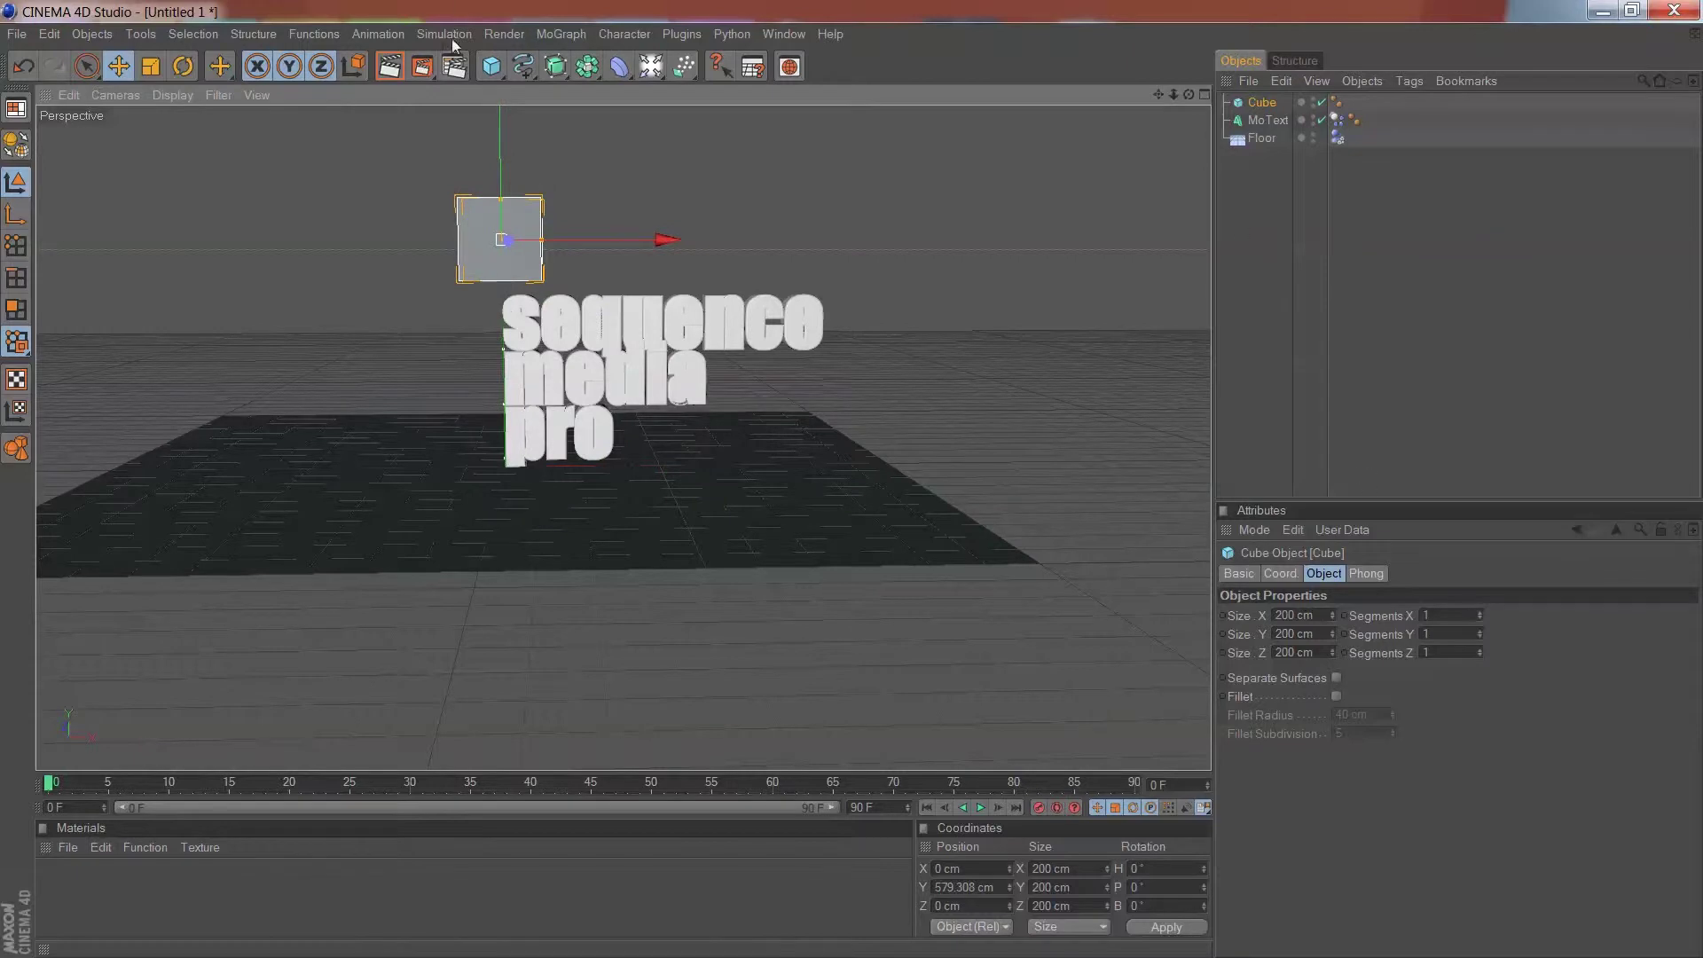
- Add a MoGraph Cloner and make the cube its child
left_click(563, 34)
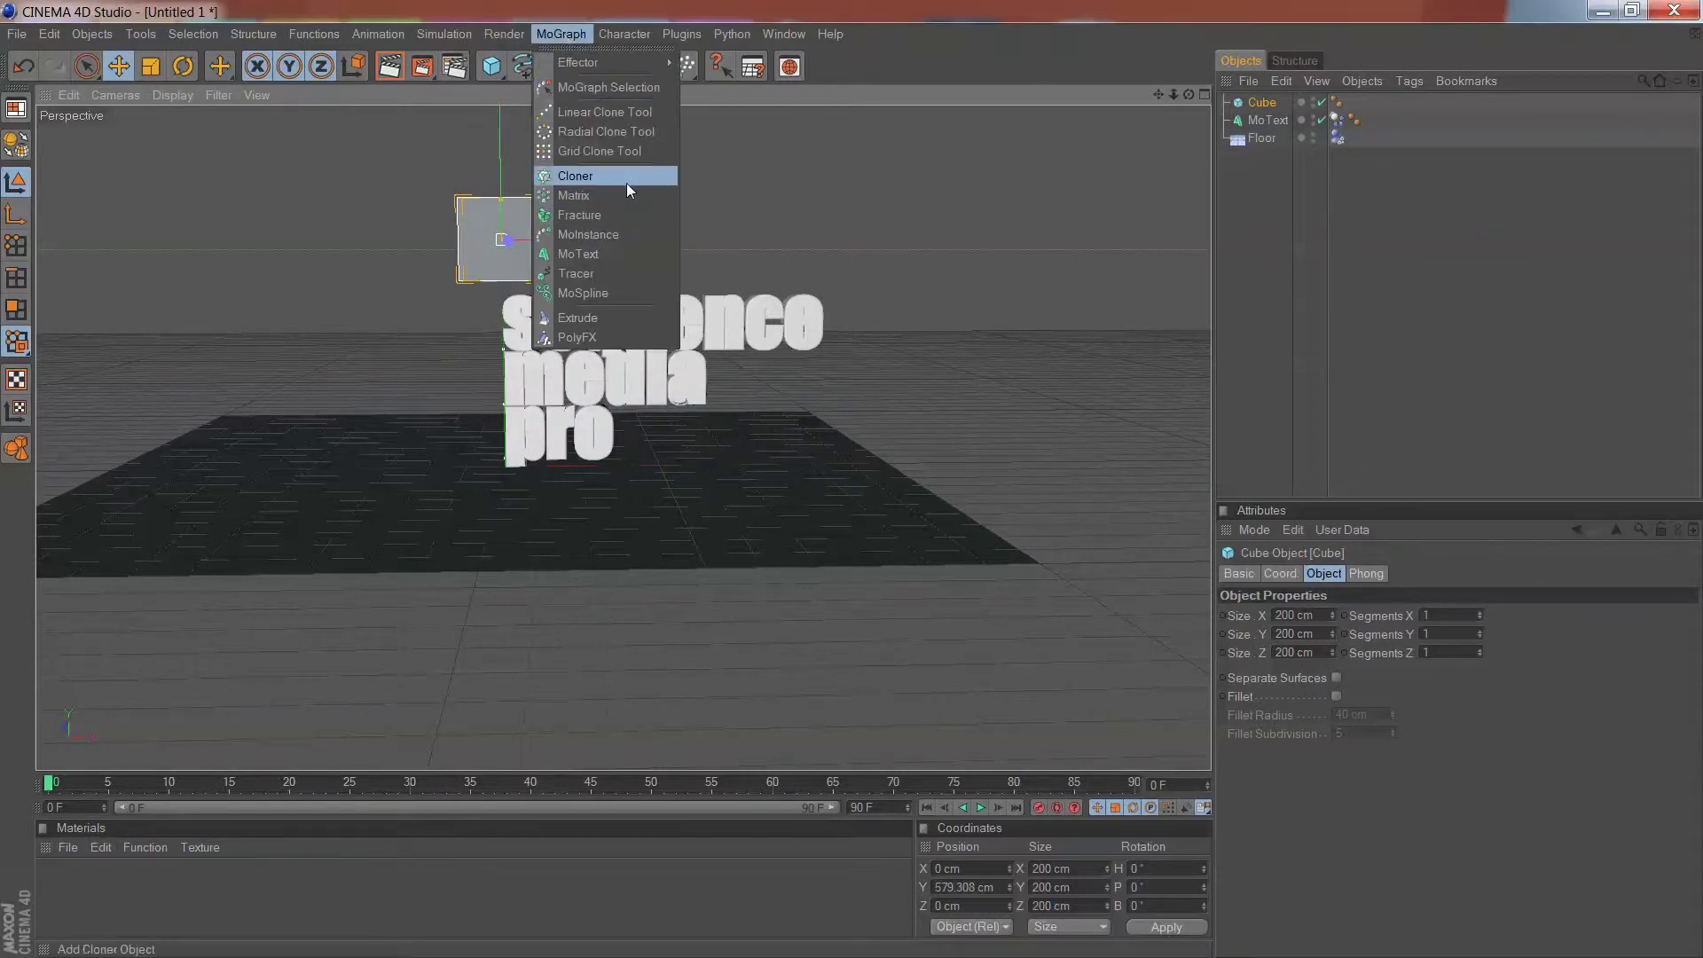
left_click(624, 188)
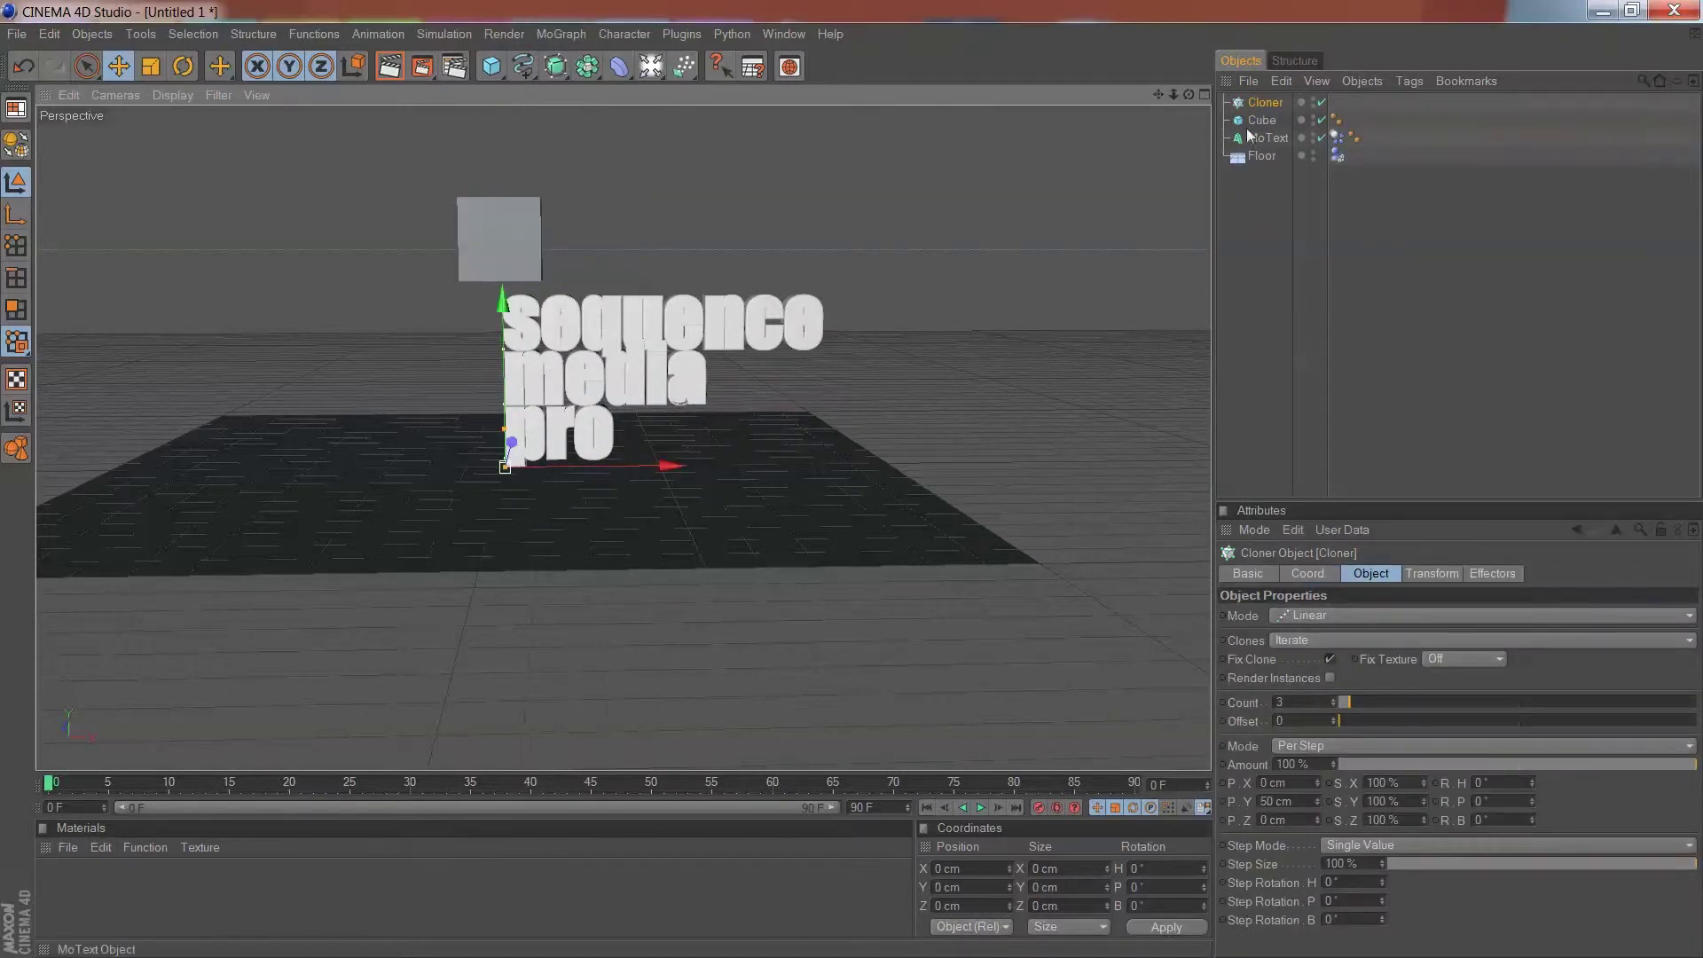
left_click_drag(1260, 125, 1263, 104)
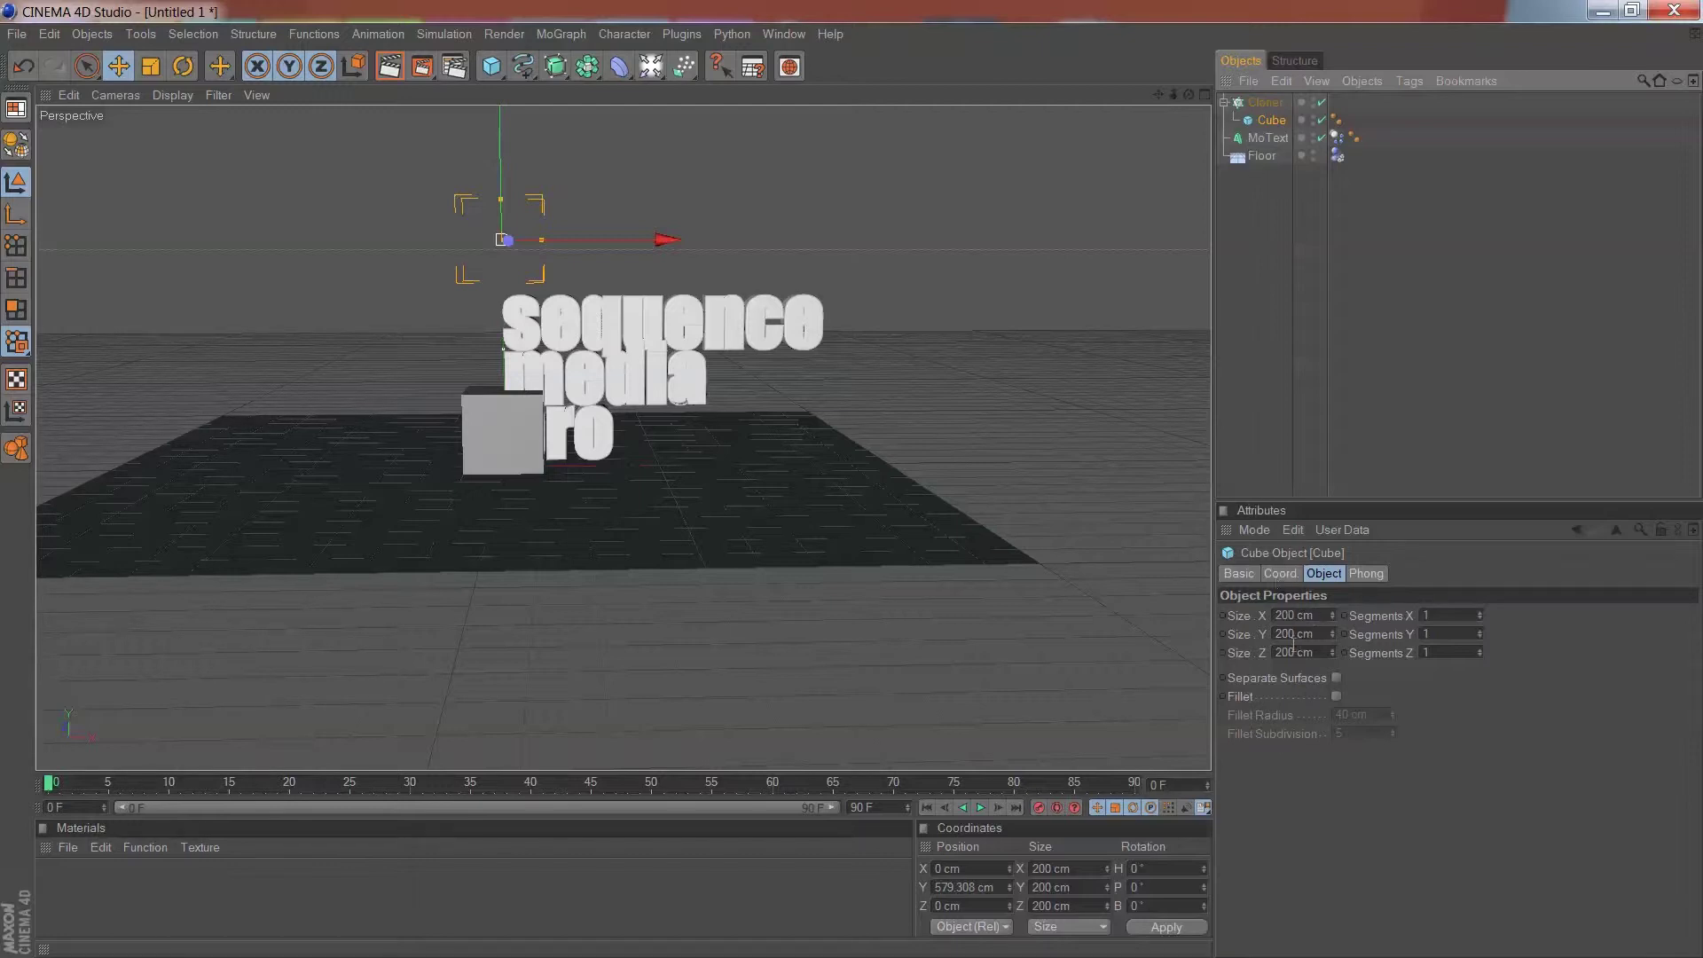
- Set the cube's X, Y and Z sizes to 100 cm each
left_click(1313, 615)
key("BackSpace")
type("100")
key("Tab")
type("100")
key("Tab")
type("100")
key("Return")
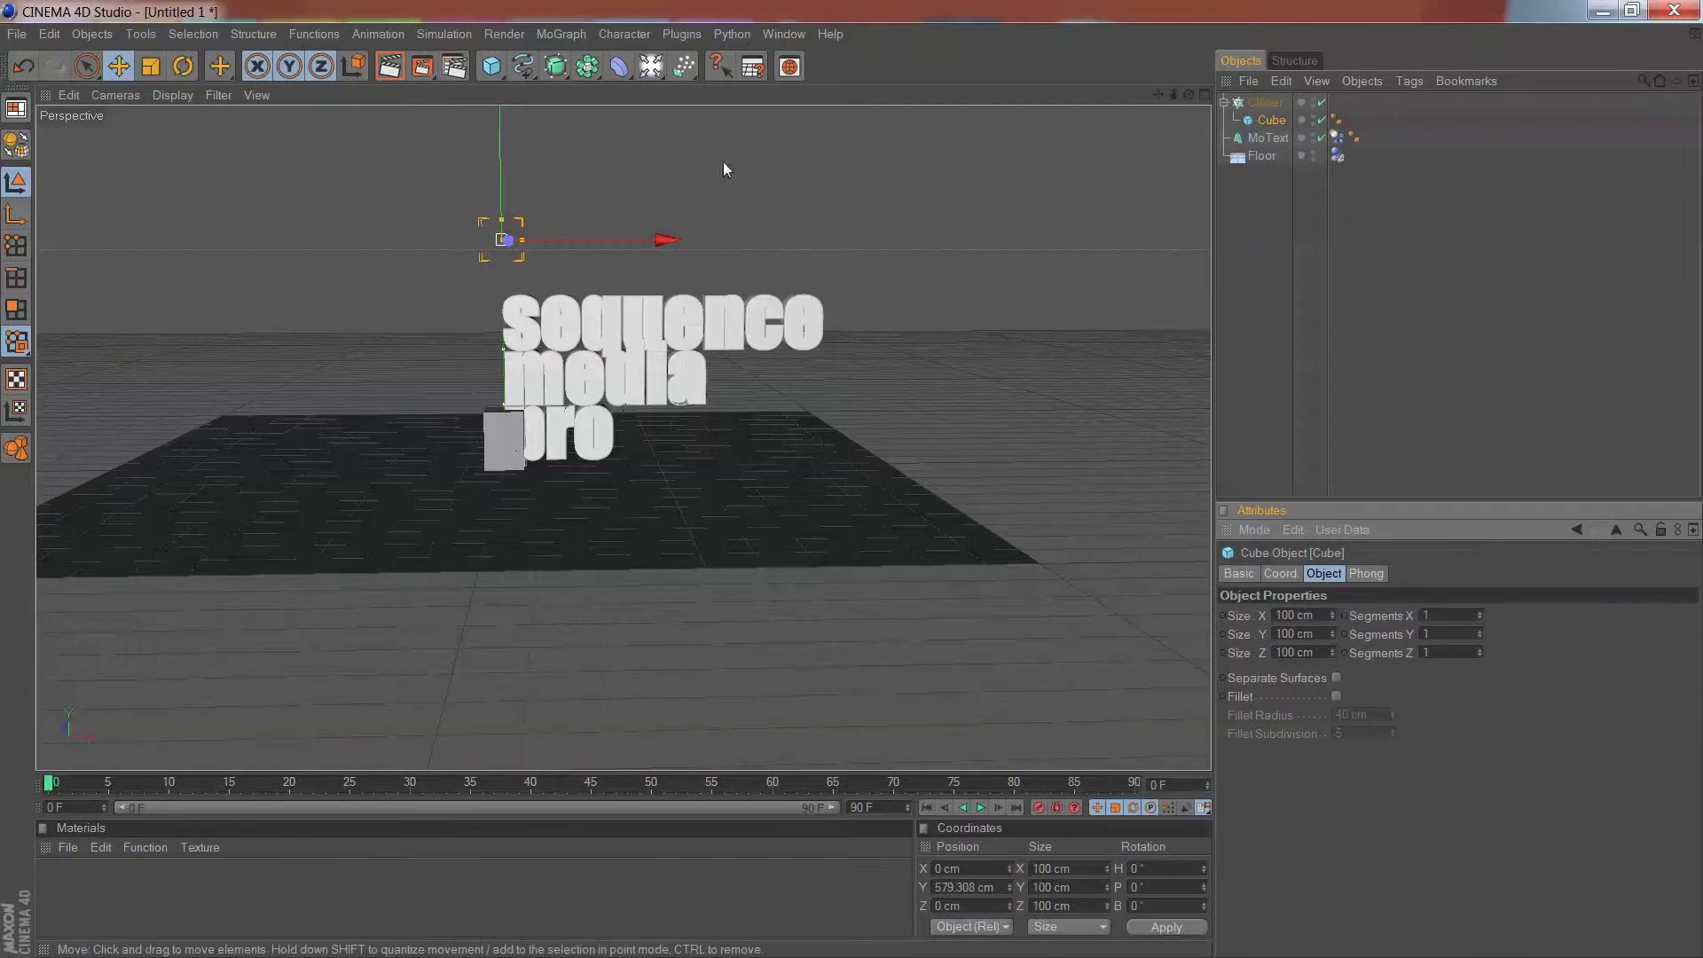
- Switch the Cloner's mode to Grid Array
left_click(1267, 103)
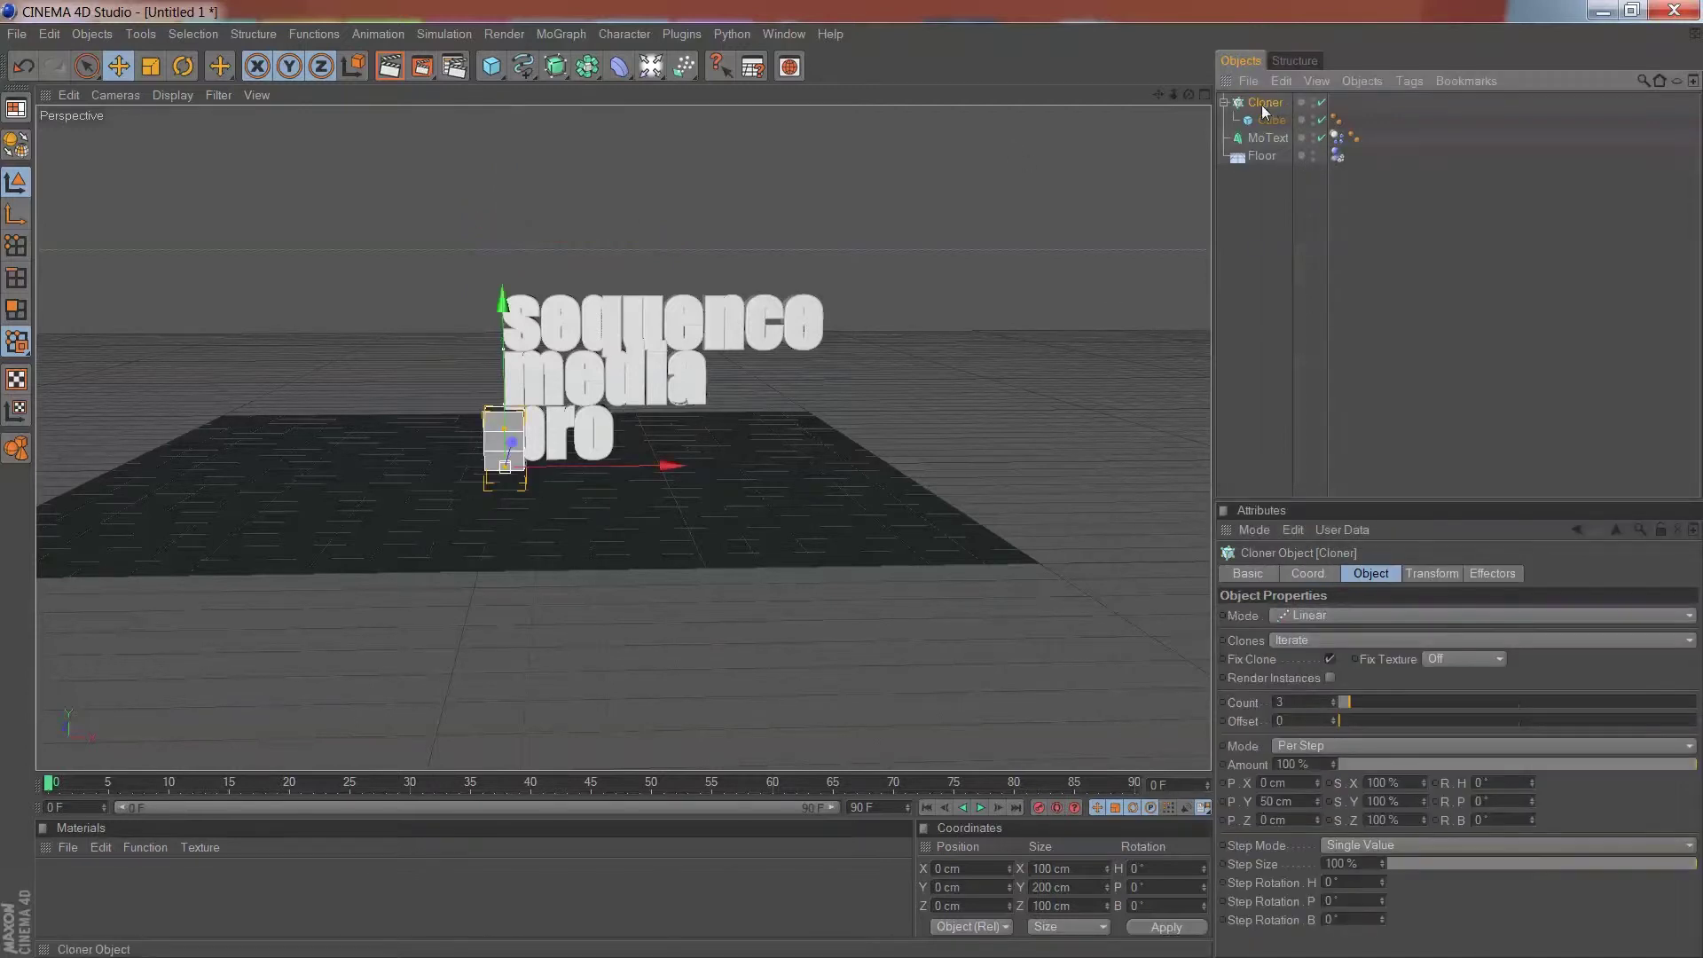
left_click(1326, 577)
left_click(1377, 581)
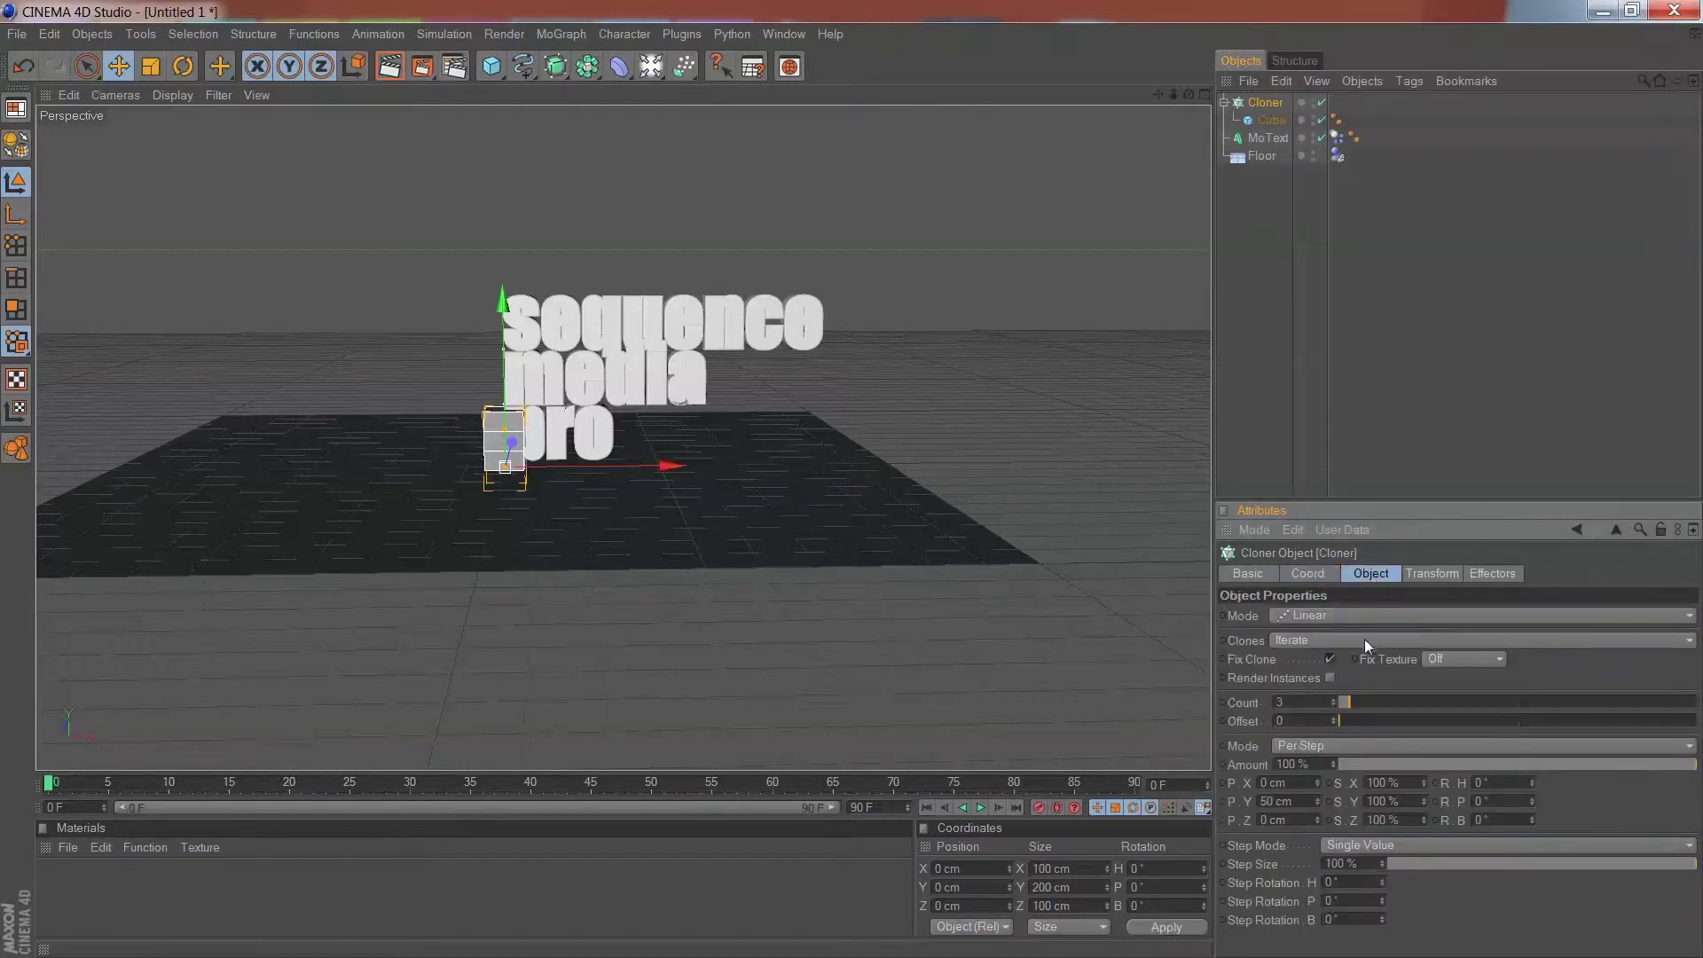
left_click(1301, 617)
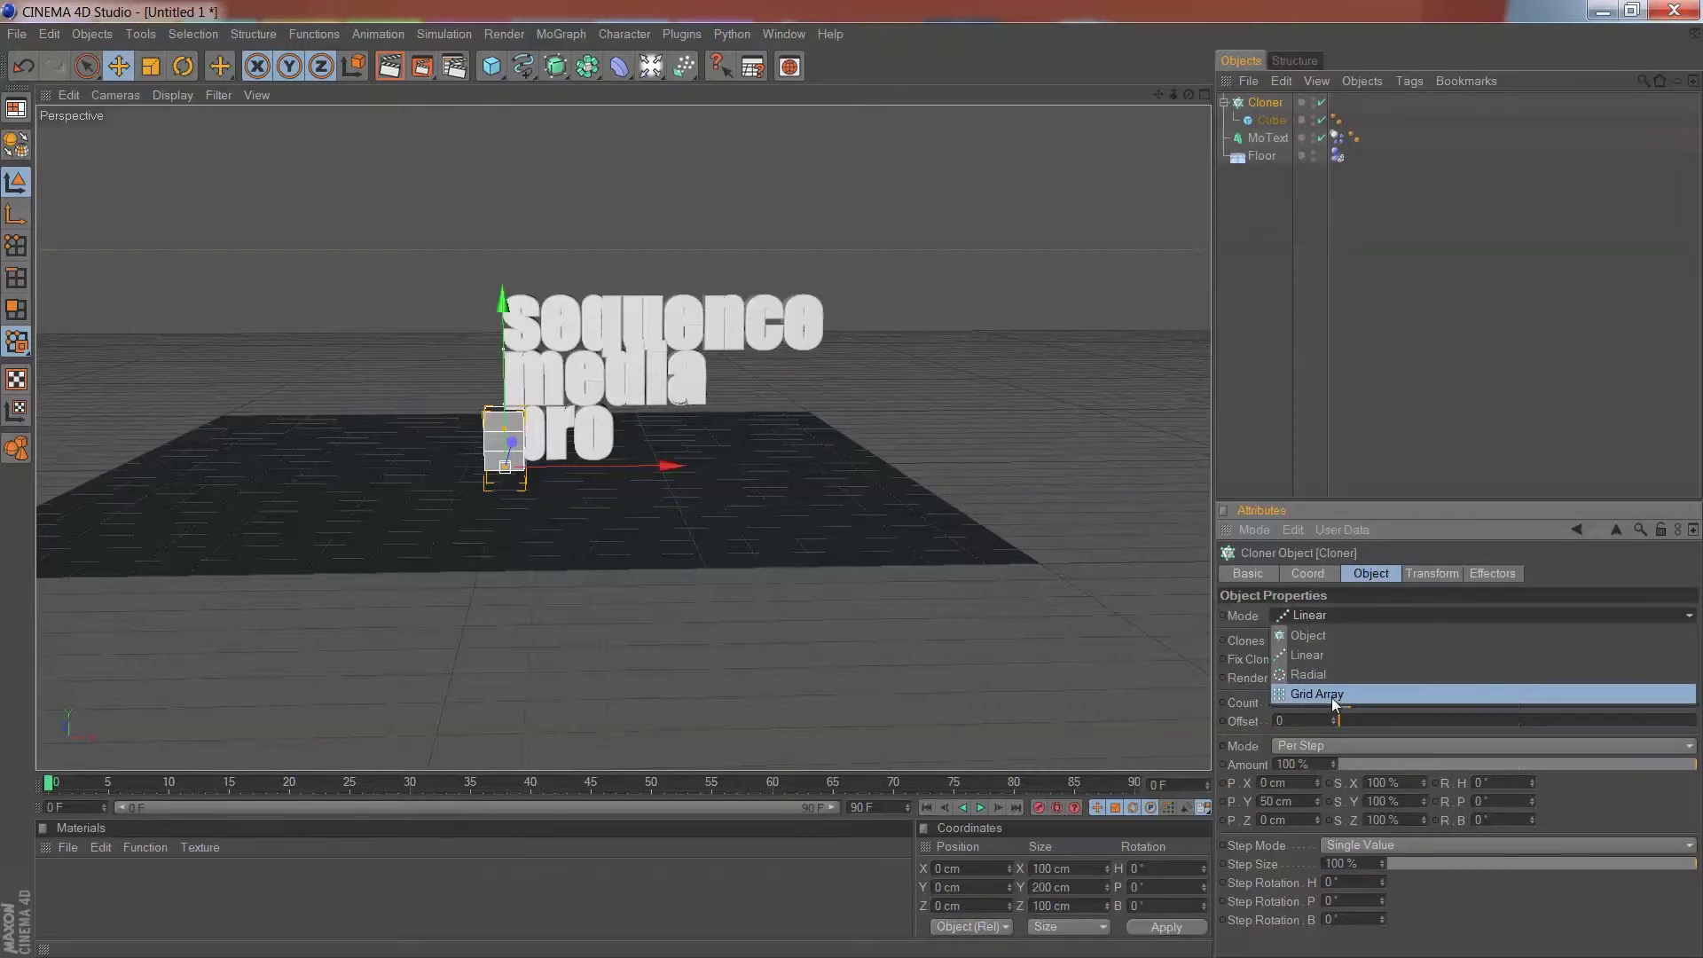
left_click(1334, 698)
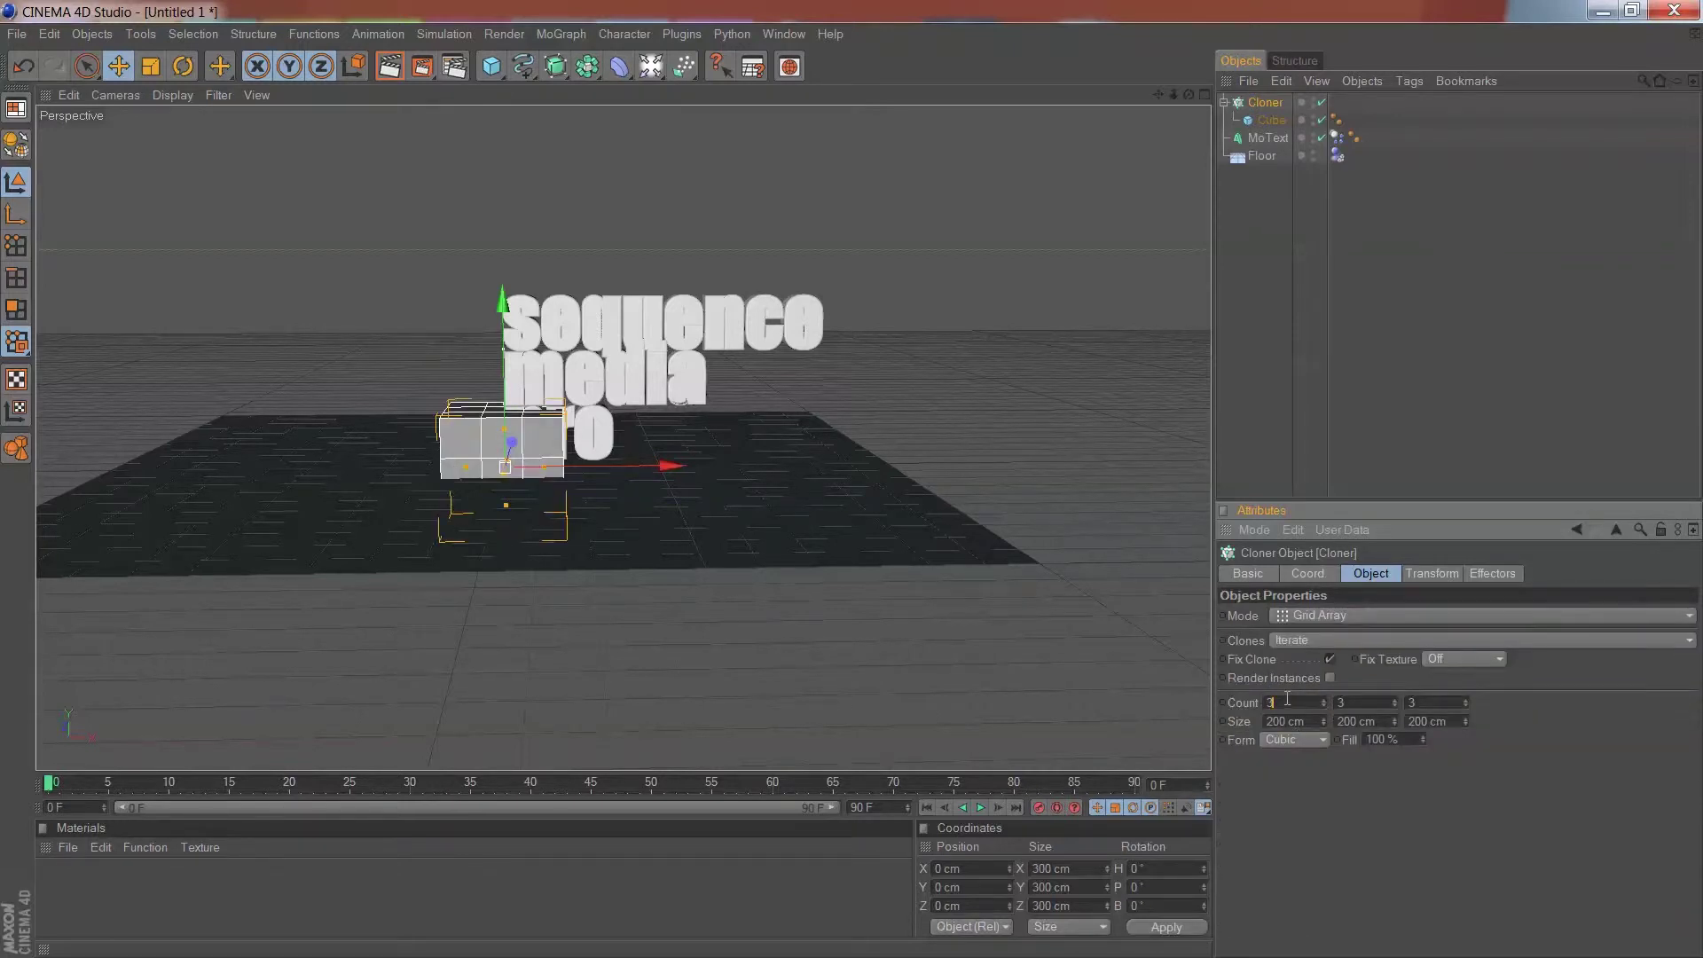
- Set the Cloner's grid count to 4 in all three directions
type("44")
key("BackSpace")
key("BackSpace")
key("Tab")
type("4")
key("Tab")
type("4")
key("Tab")
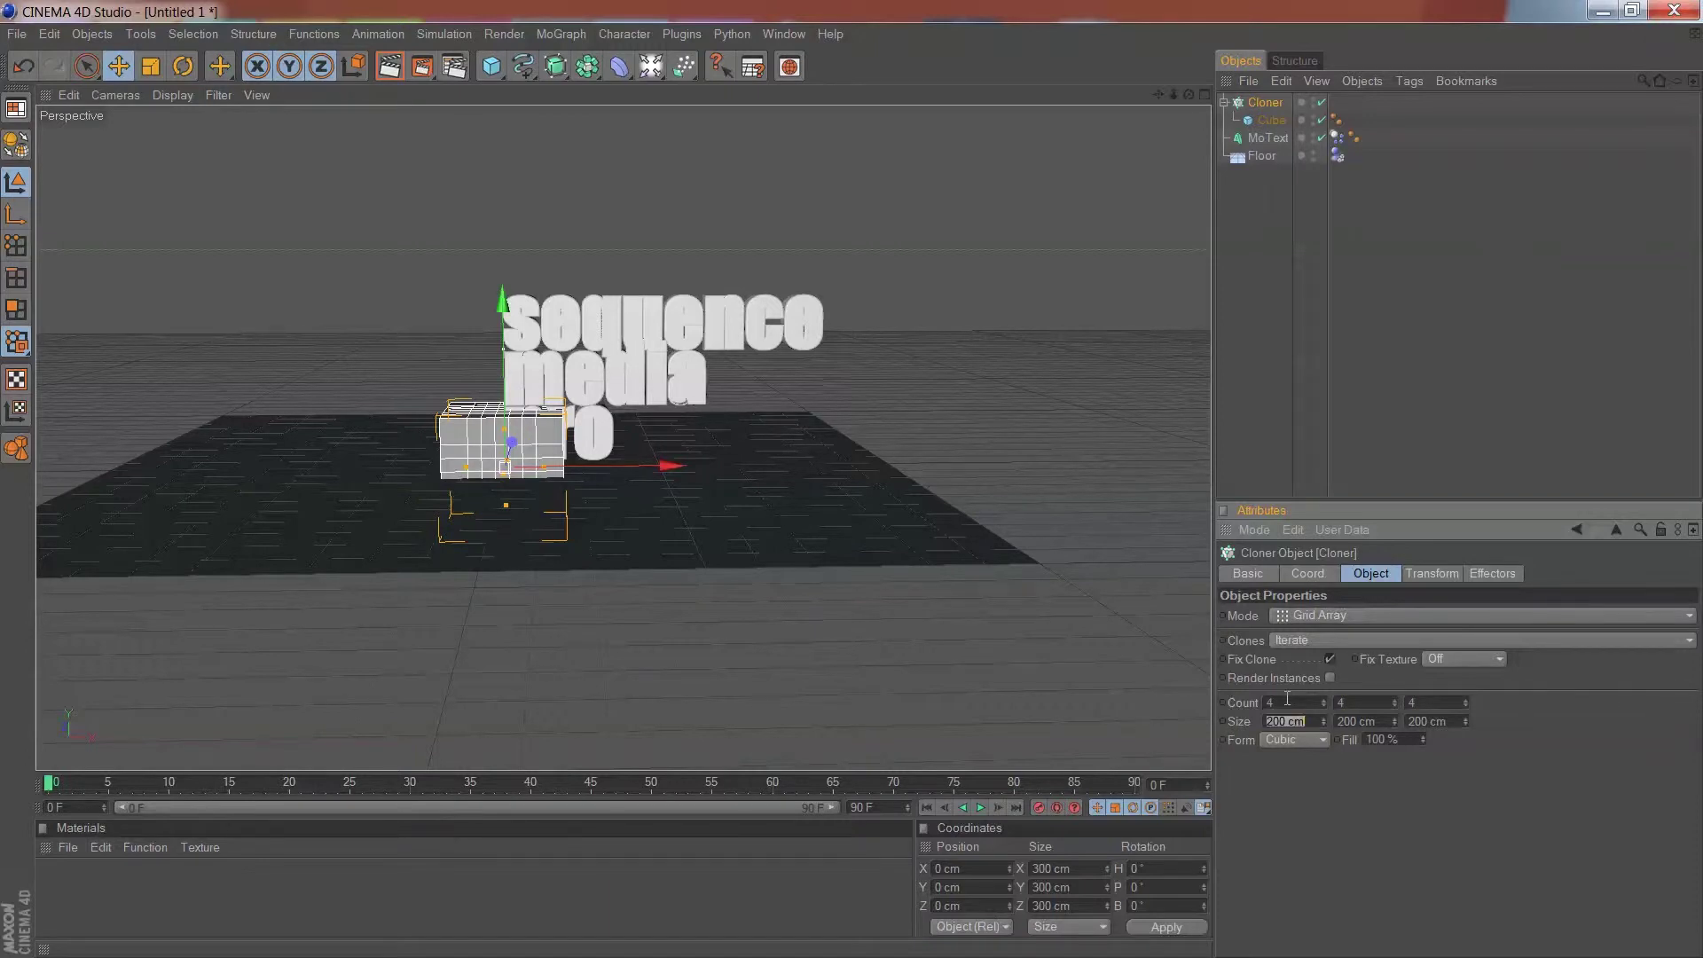
- Set the Cloner's grid size to 650 cm in X, Y and Z
key("BackSpace")
type("650")
key("Tab")
type("65")
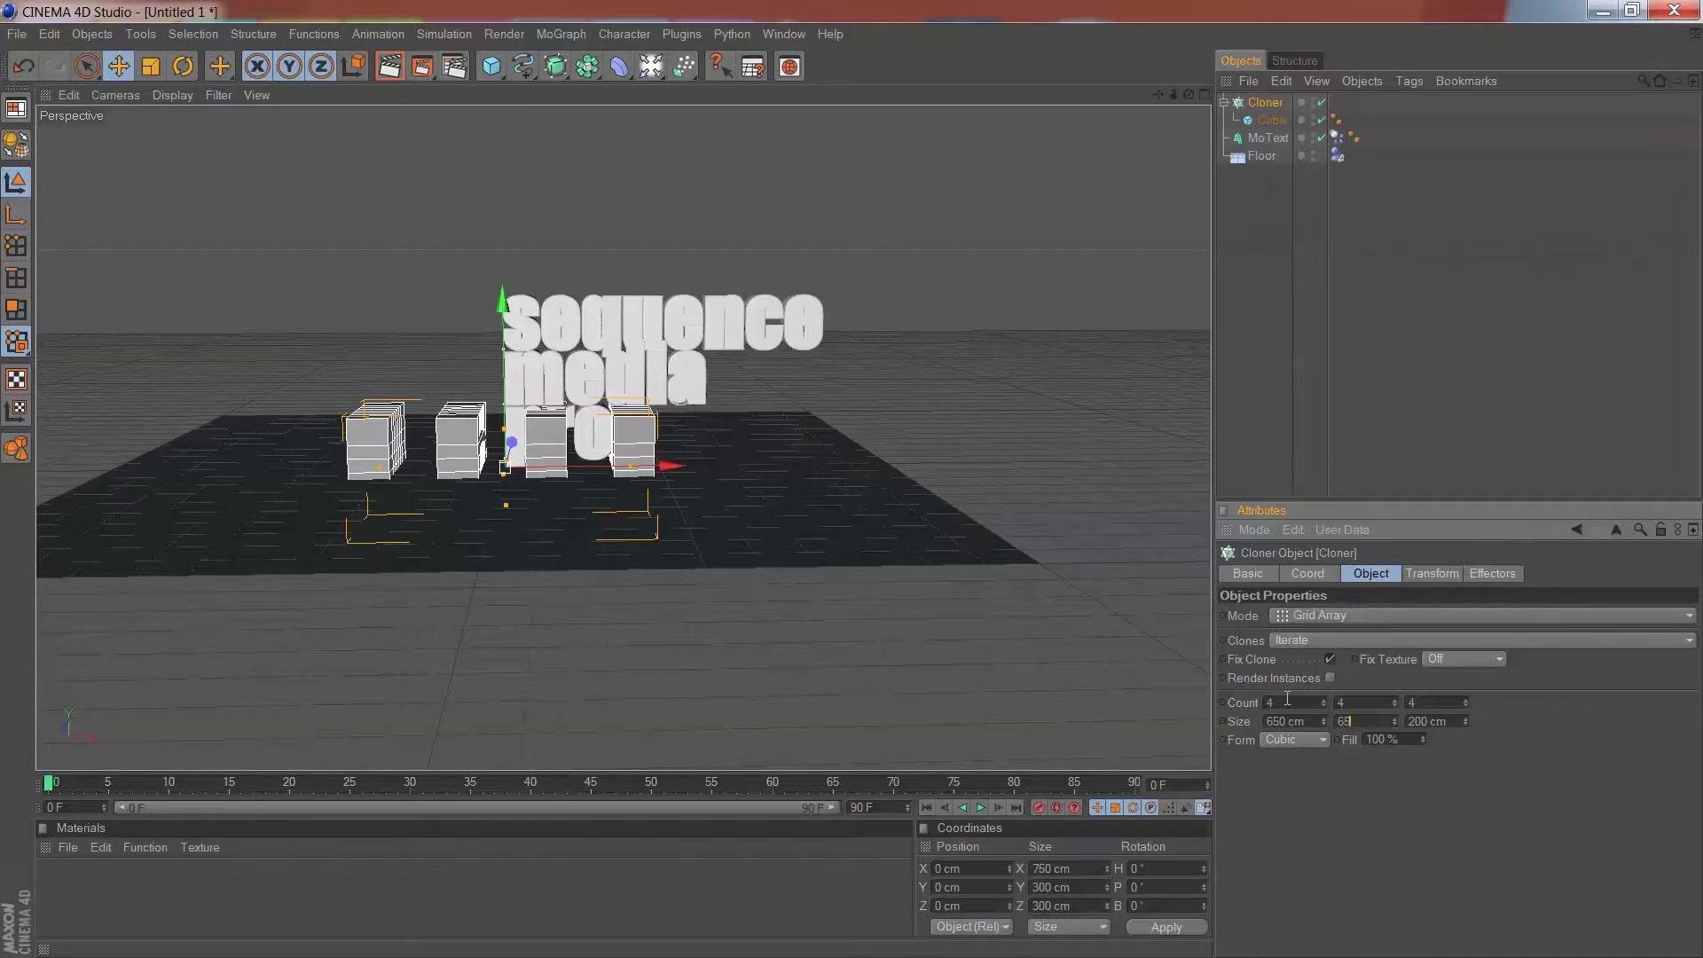
key("Tab")
type("650")
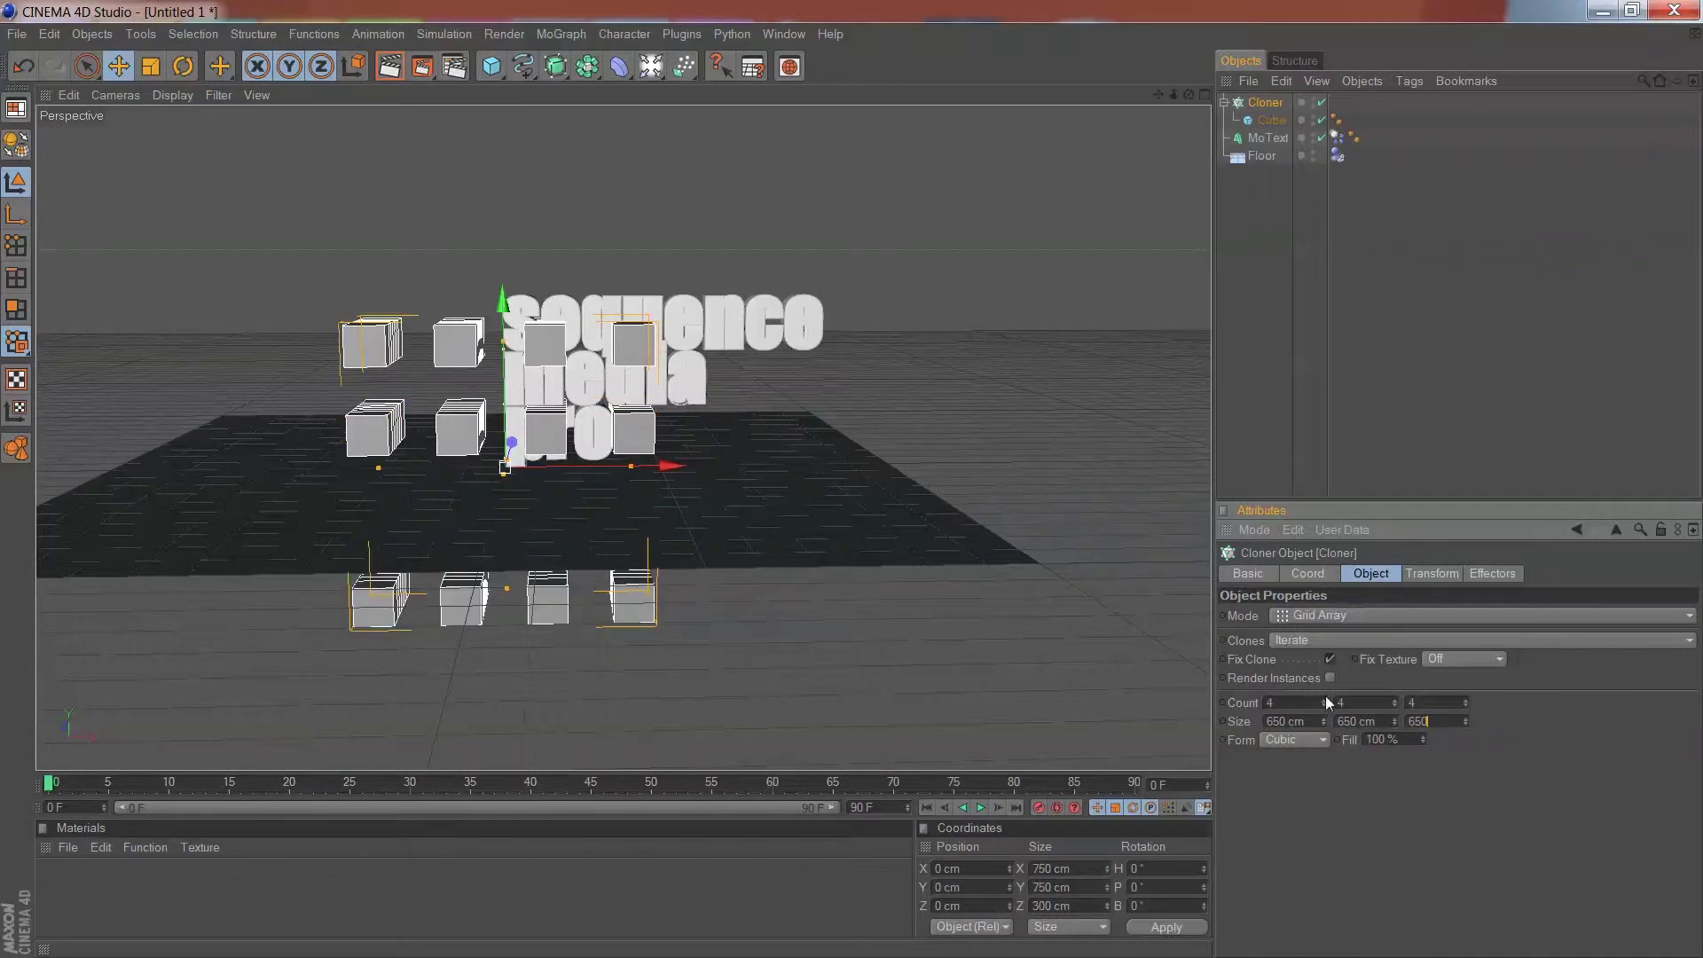
key("Return")
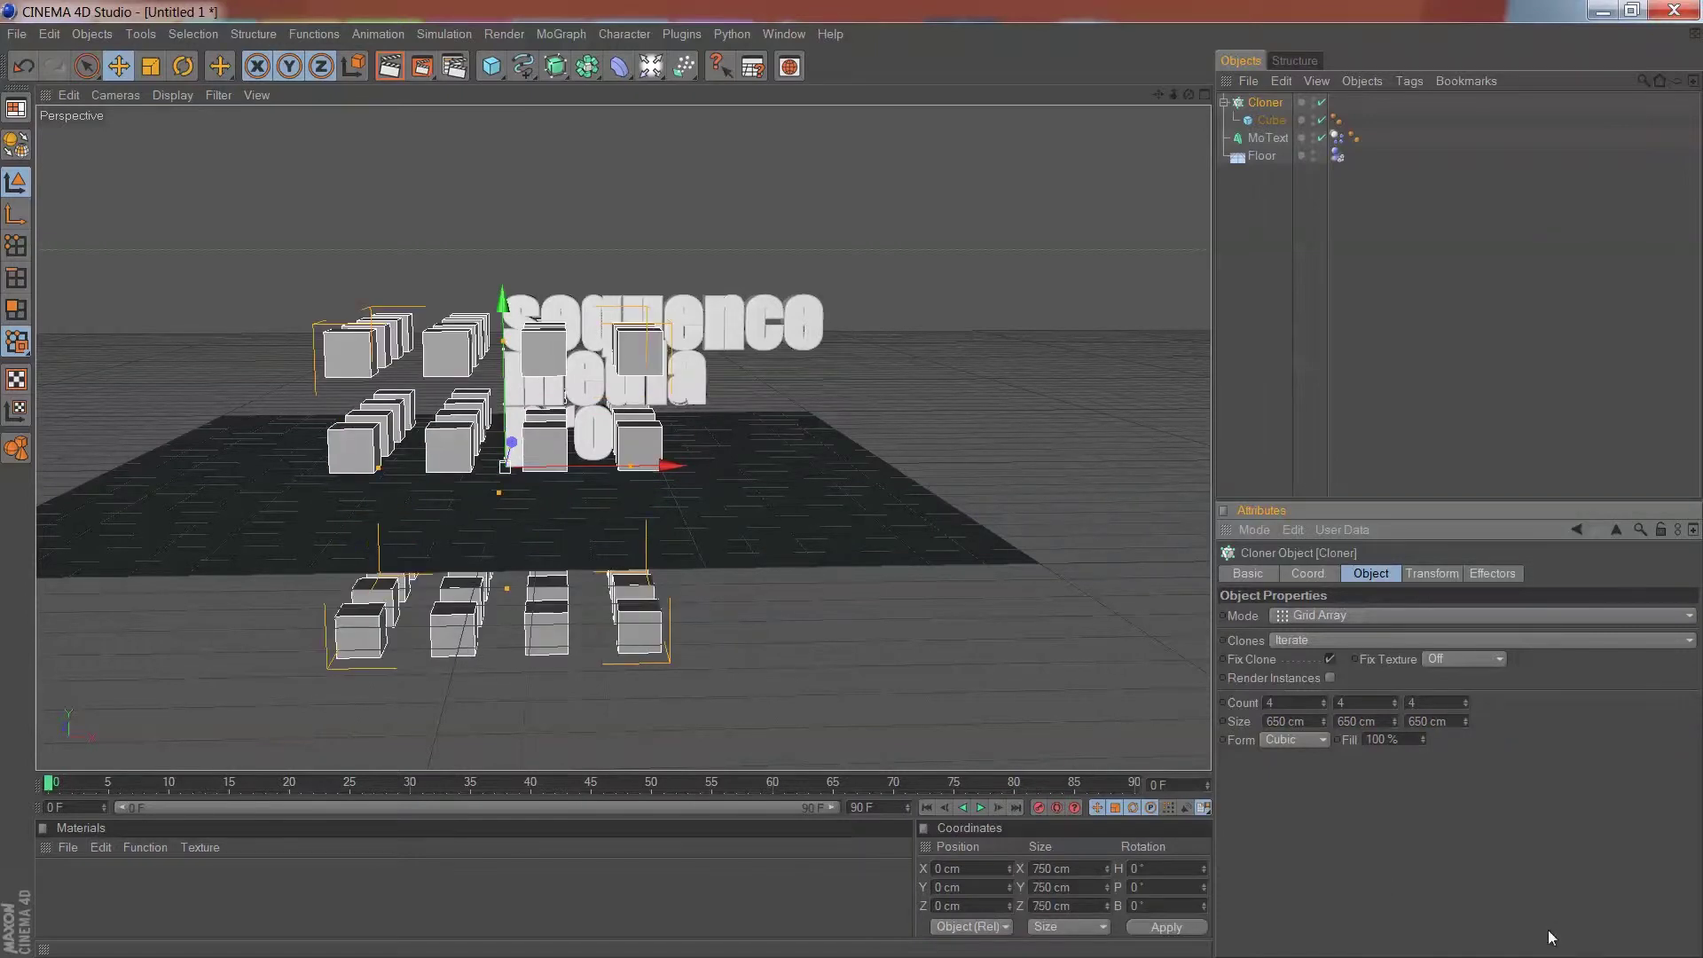
- Move the Cloner above the text to about 426 cm in X and 1640 cm in Y
left_click_drag(504, 297, 508, 311)
scroll(534, 462, "down", 6)
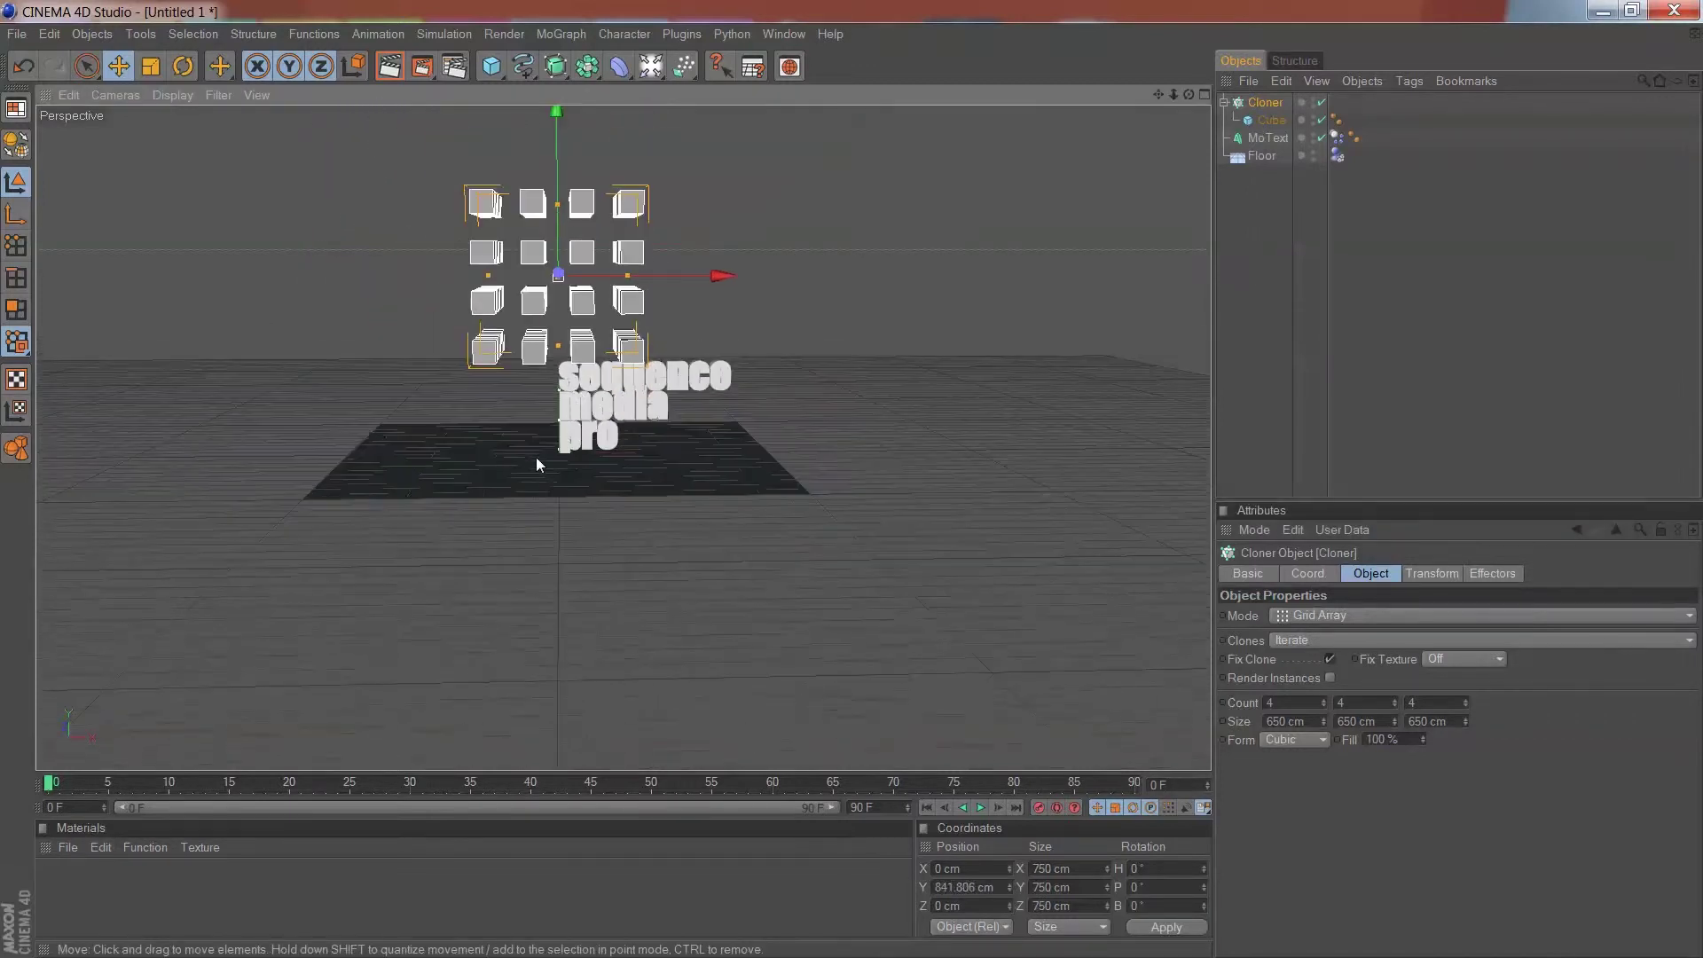
left_click_drag(710, 276, 816, 276)
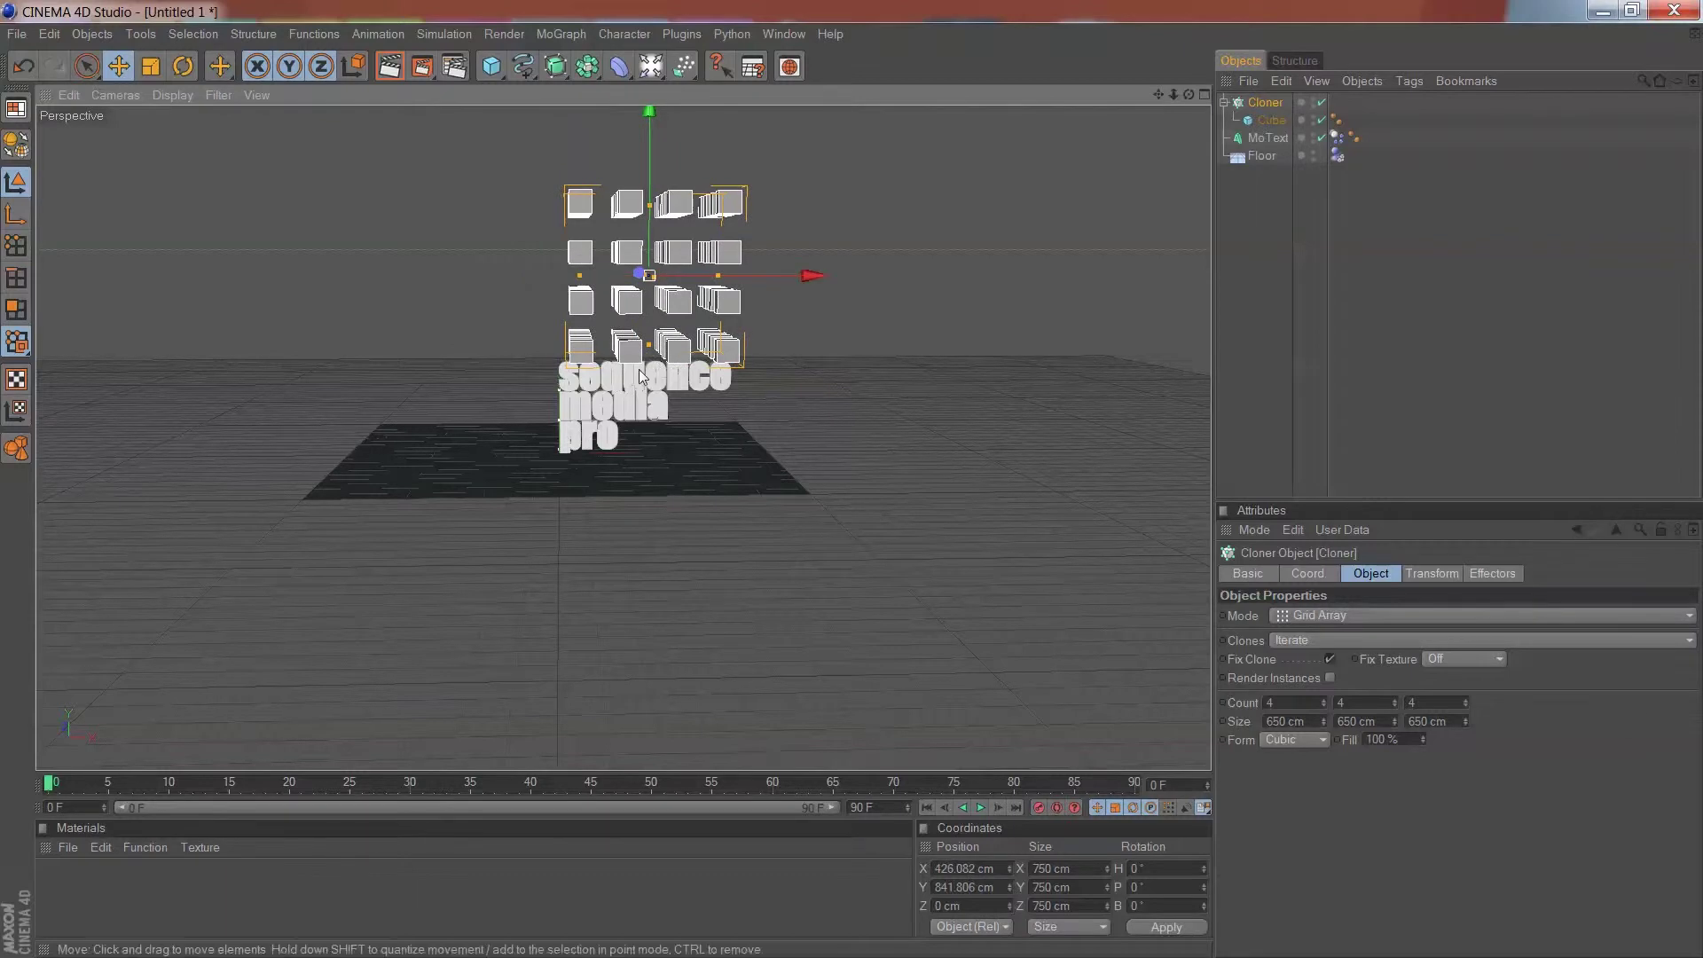
scroll(637, 369, "down", 3)
left_click_drag(652, 184, 644, 191)
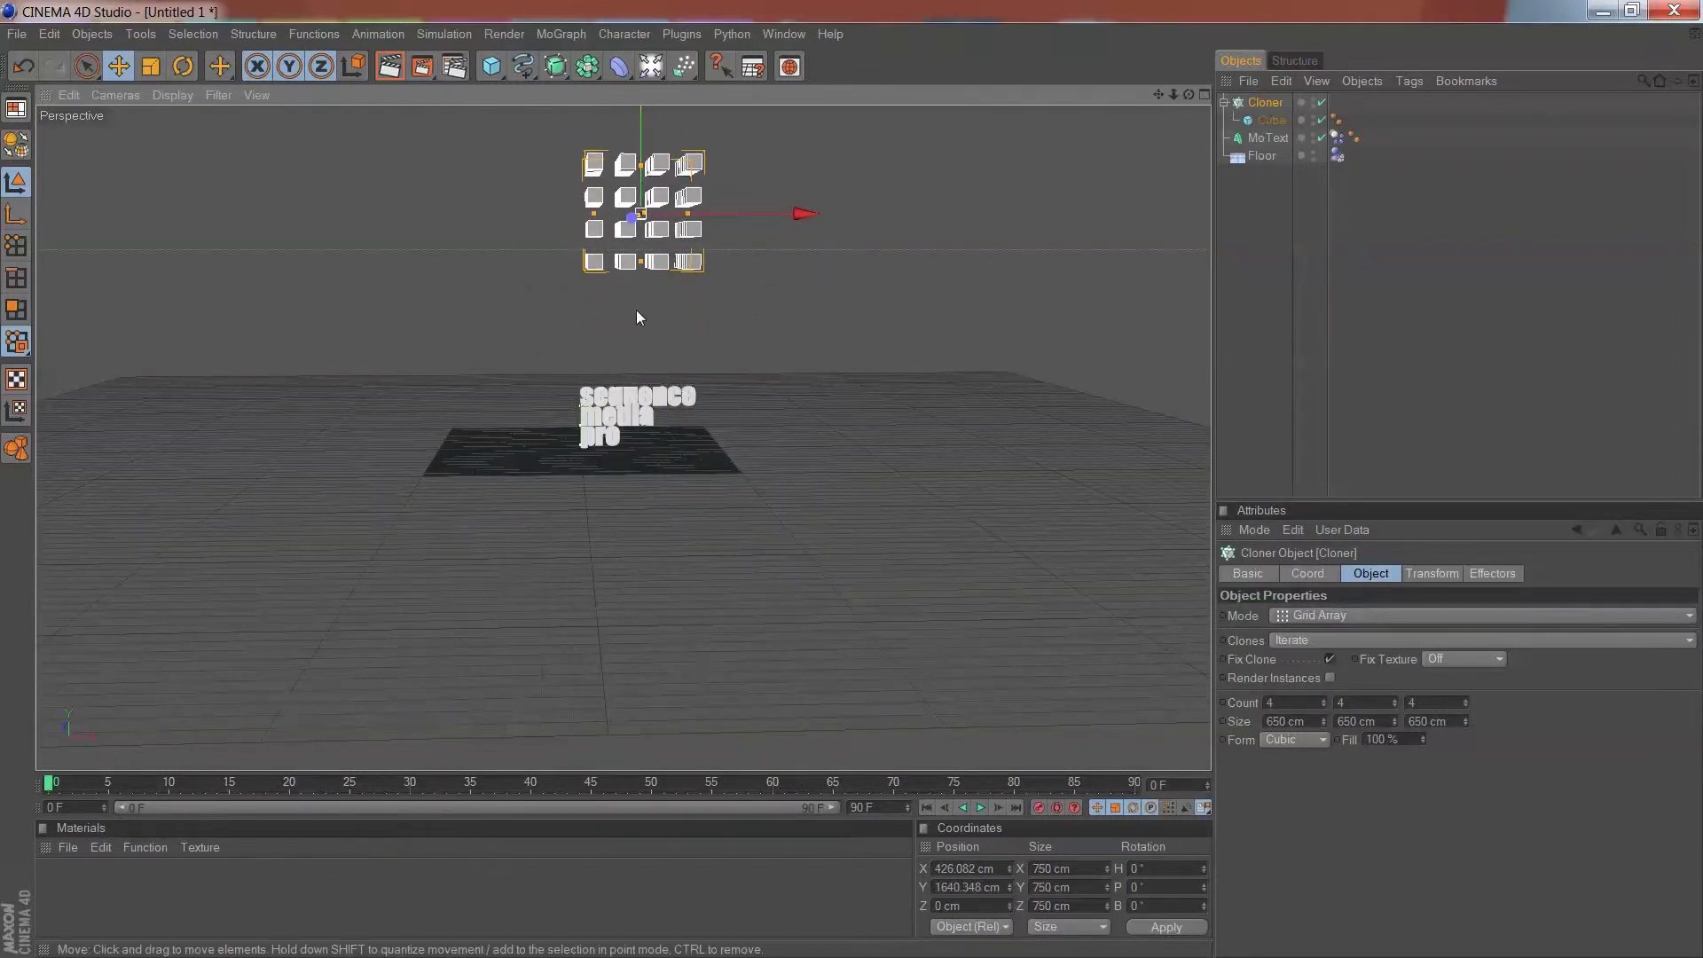
- Stretch the clone grid to about 1024 cm high and try the Random clone order with a different seed before returning to Iterate
left_click_drag(644, 259, 641, 293)
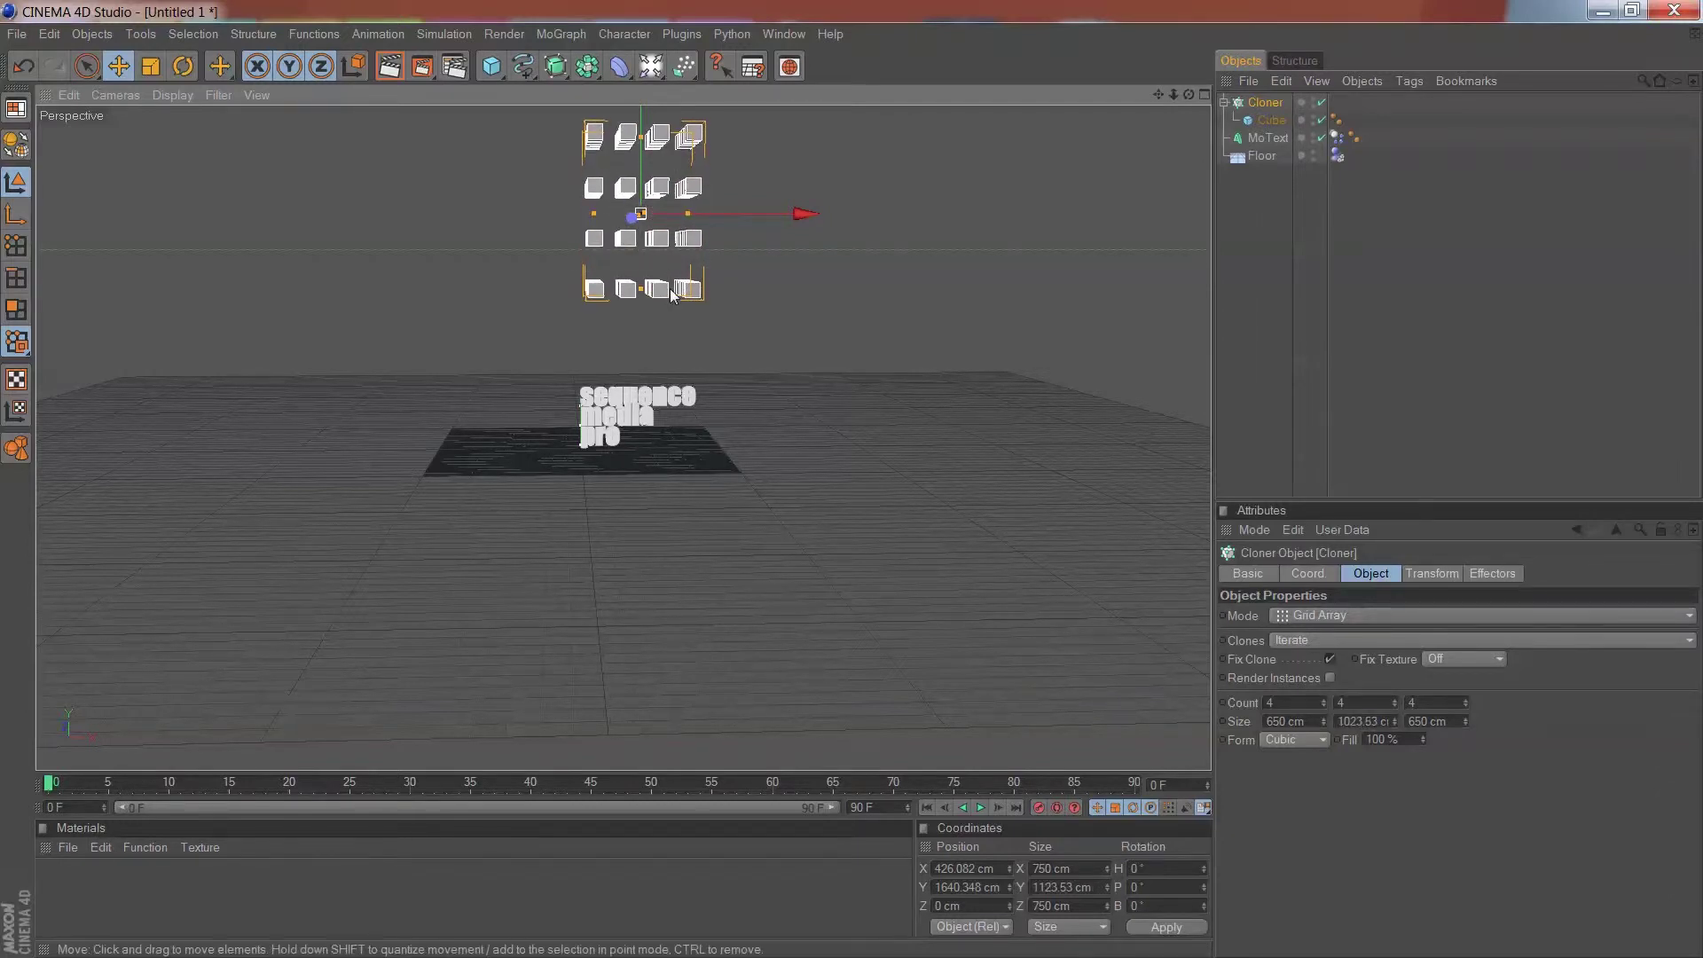
left_click(1331, 645)
left_click(1329, 673)
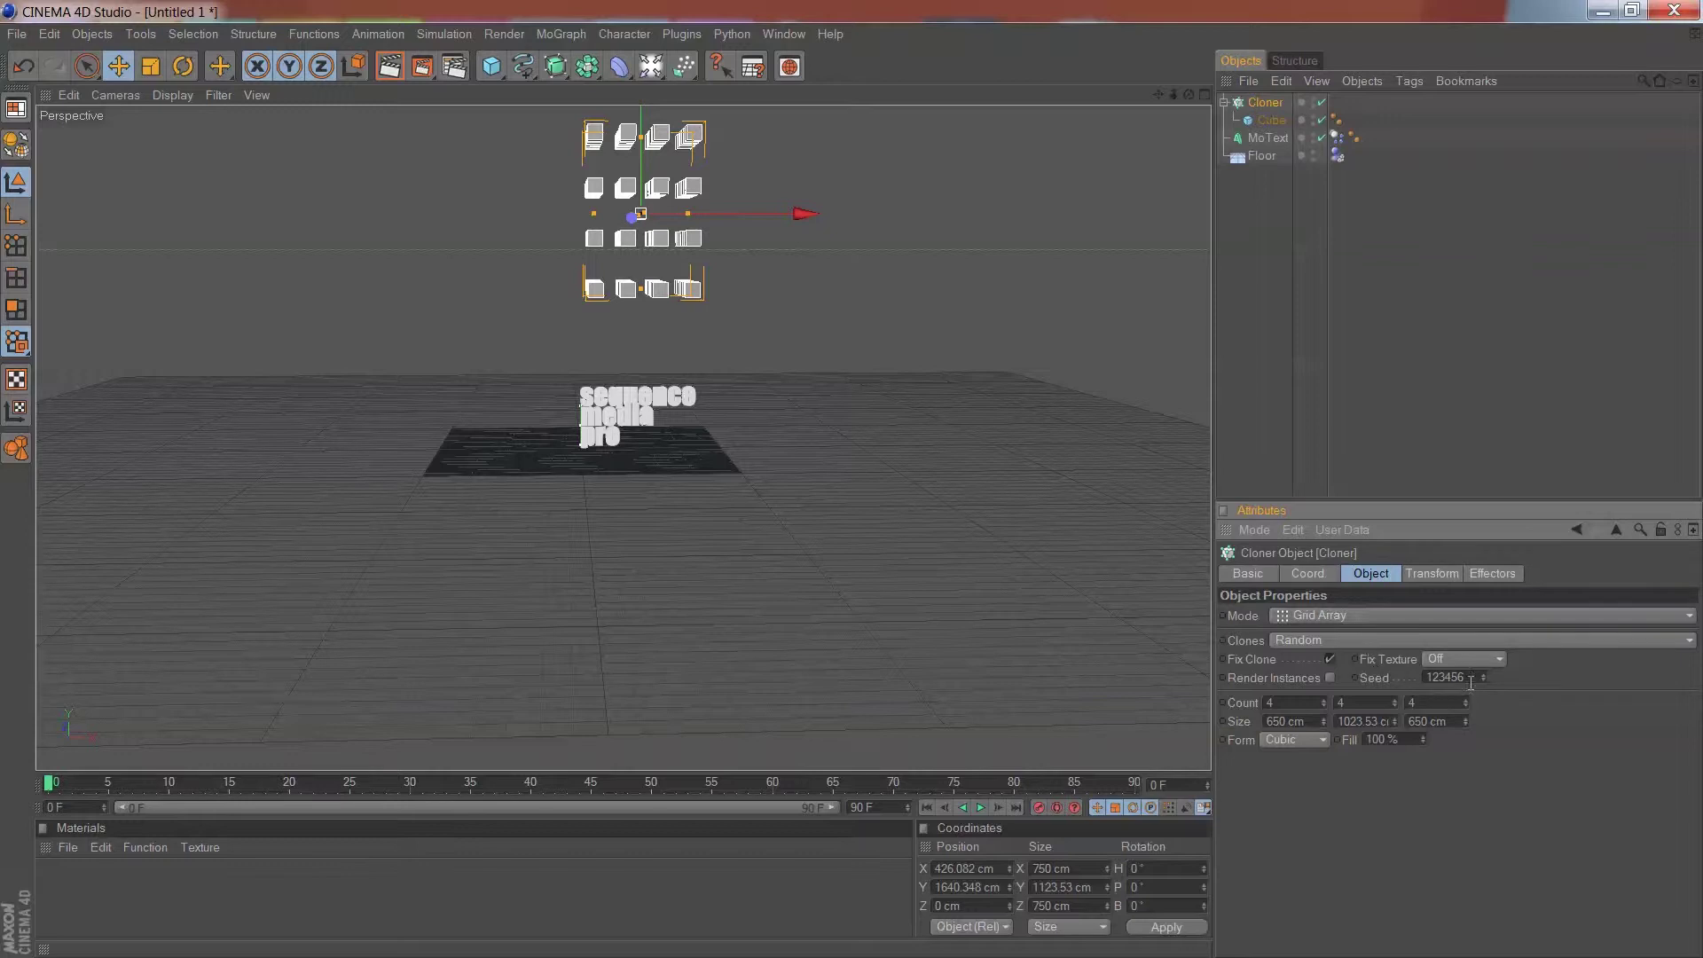
left_click_drag(1483, 678, 1483, 667)
left_click(1358, 639)
left_click(1349, 658)
- Try the Cloner's Radial mode and return it to Grid Array
left_click(1341, 613)
left_click(1346, 674)
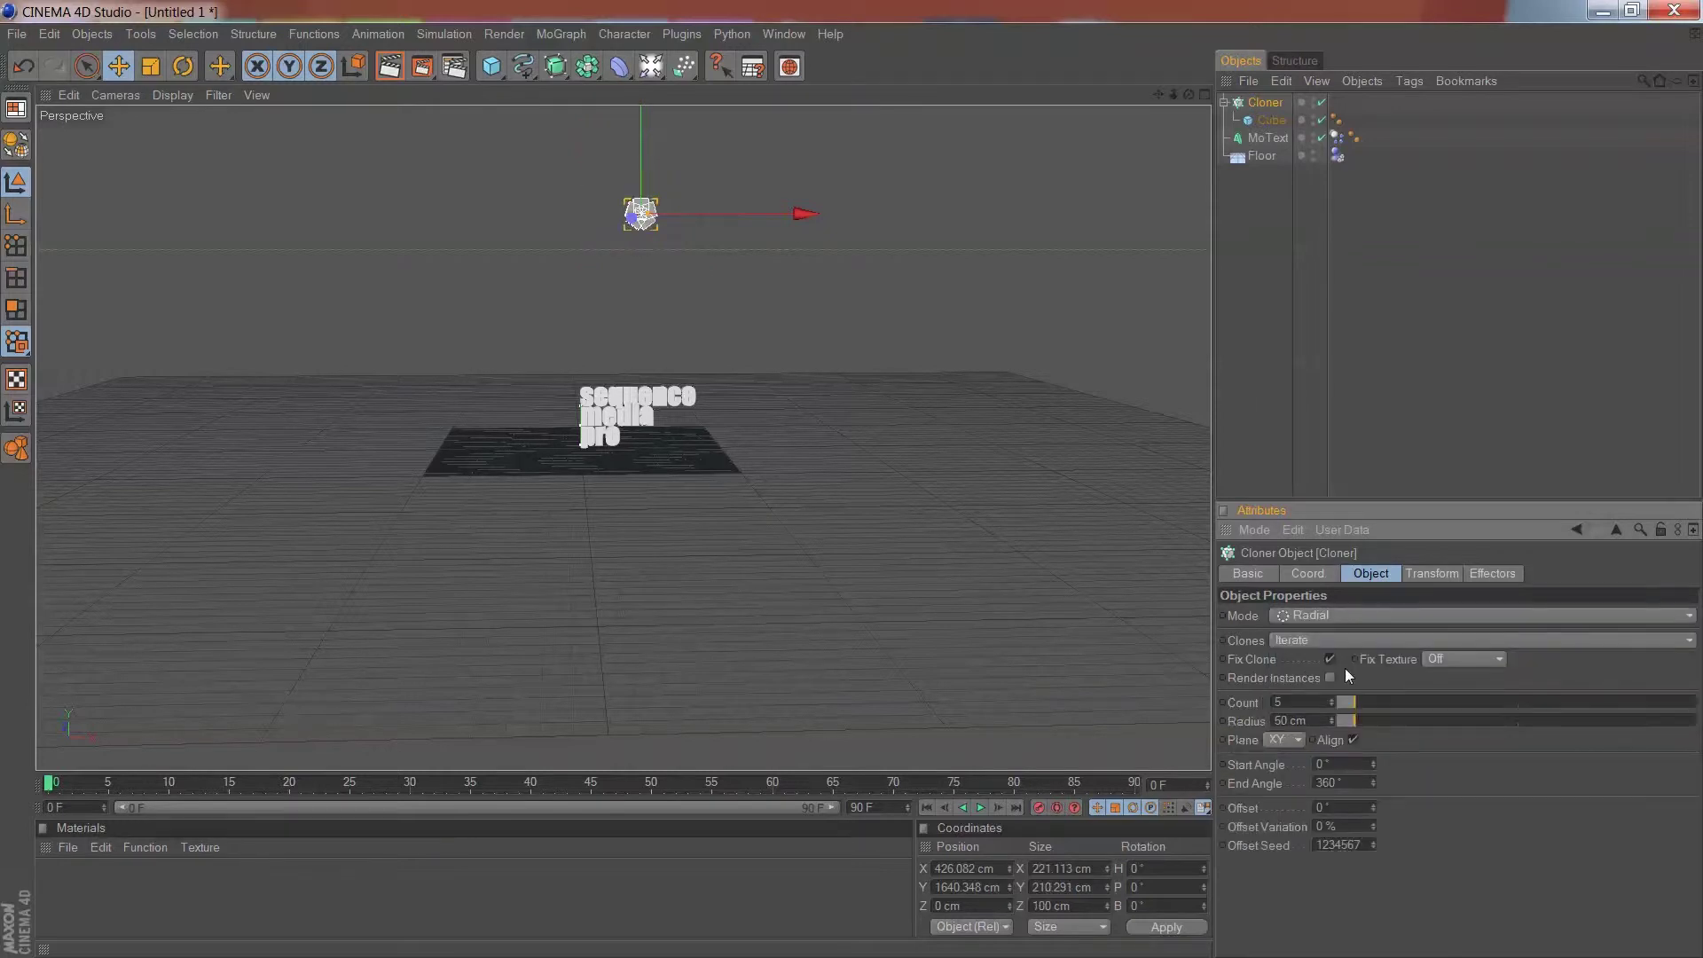
left_click(1332, 615)
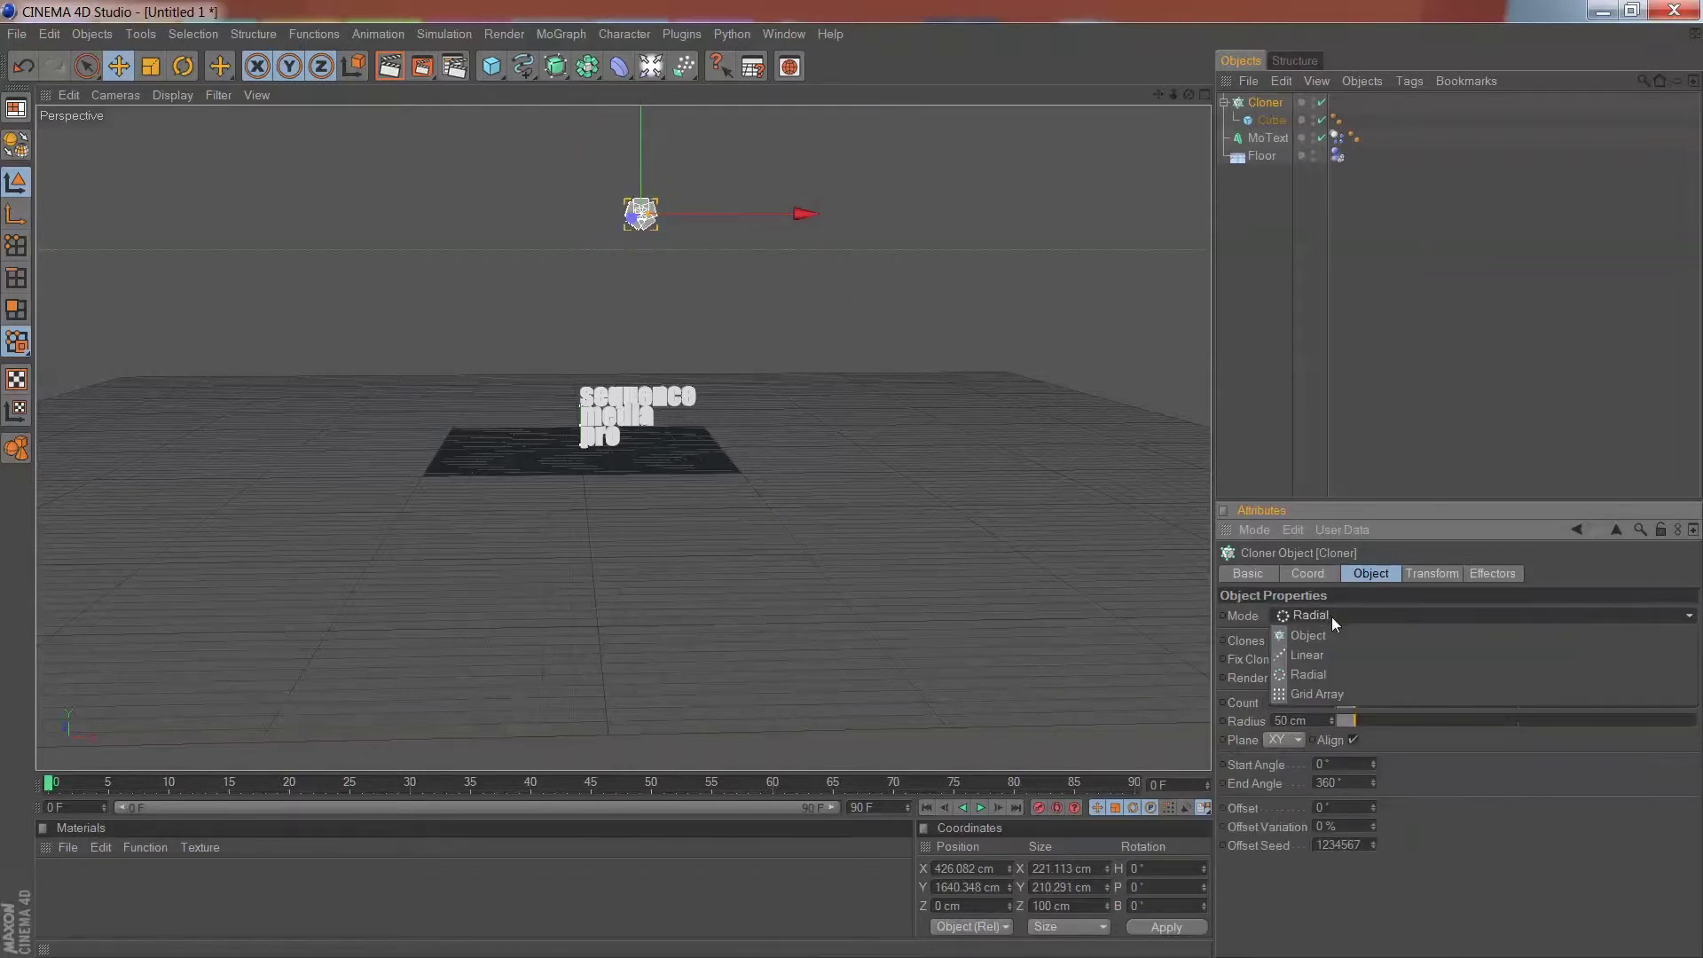
left_click(1334, 695)
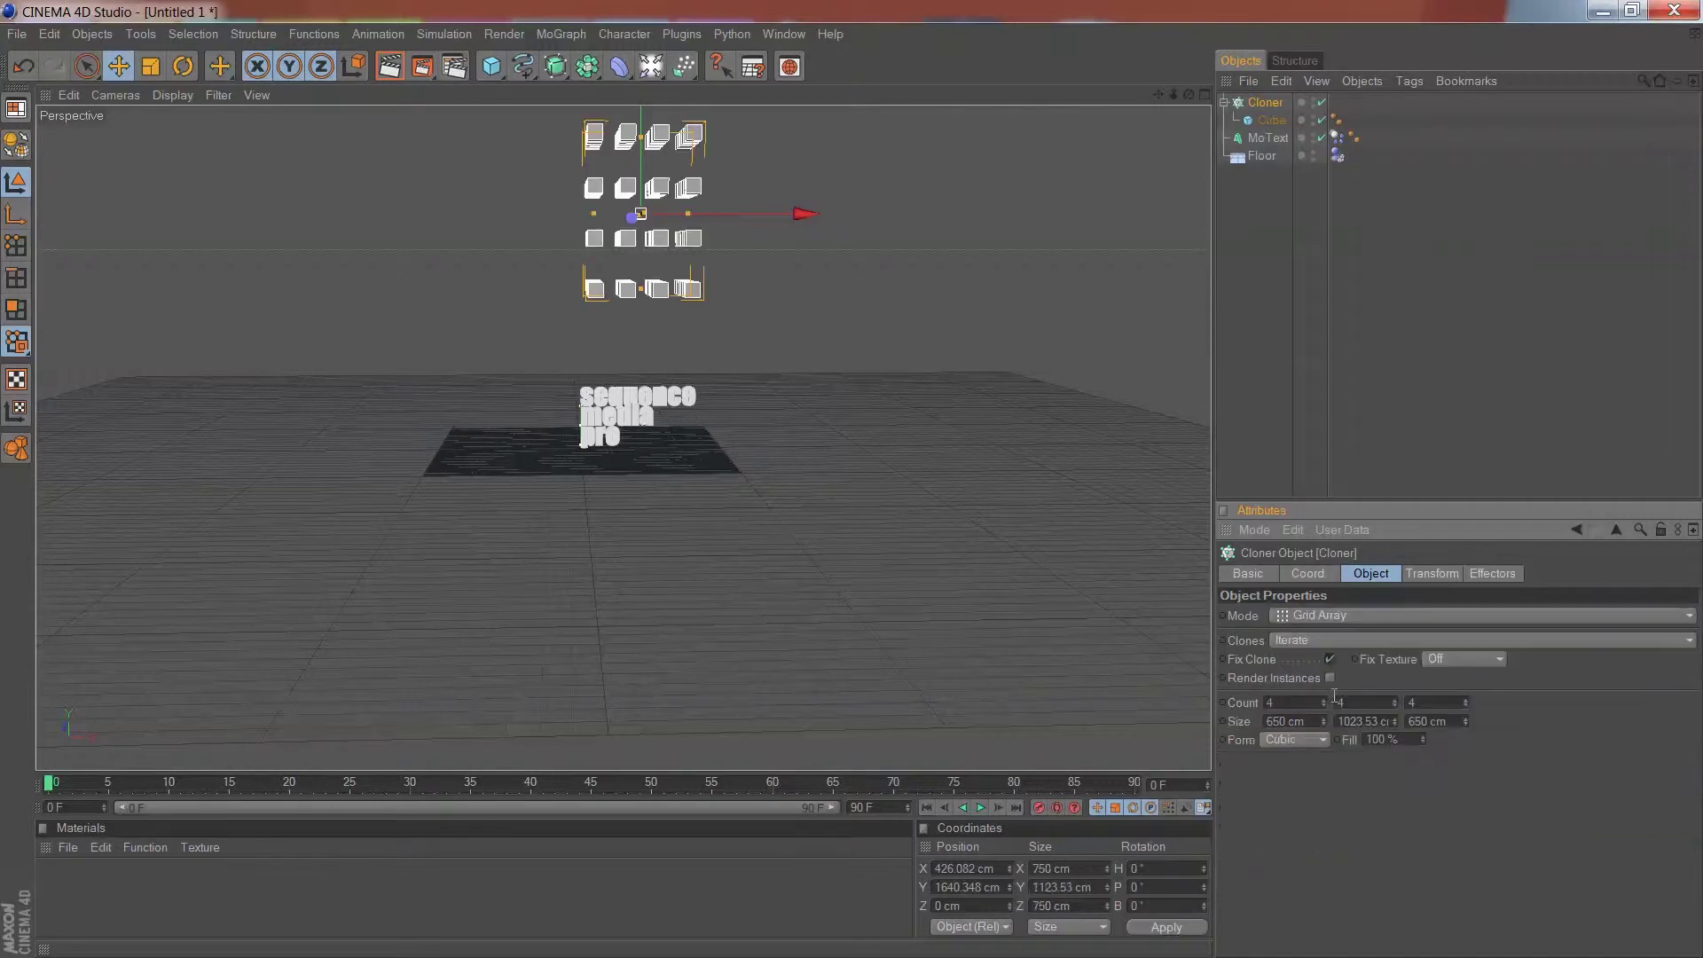
- Try the Sphere form for the clone grid and return it to Cubic
left_click(1302, 740)
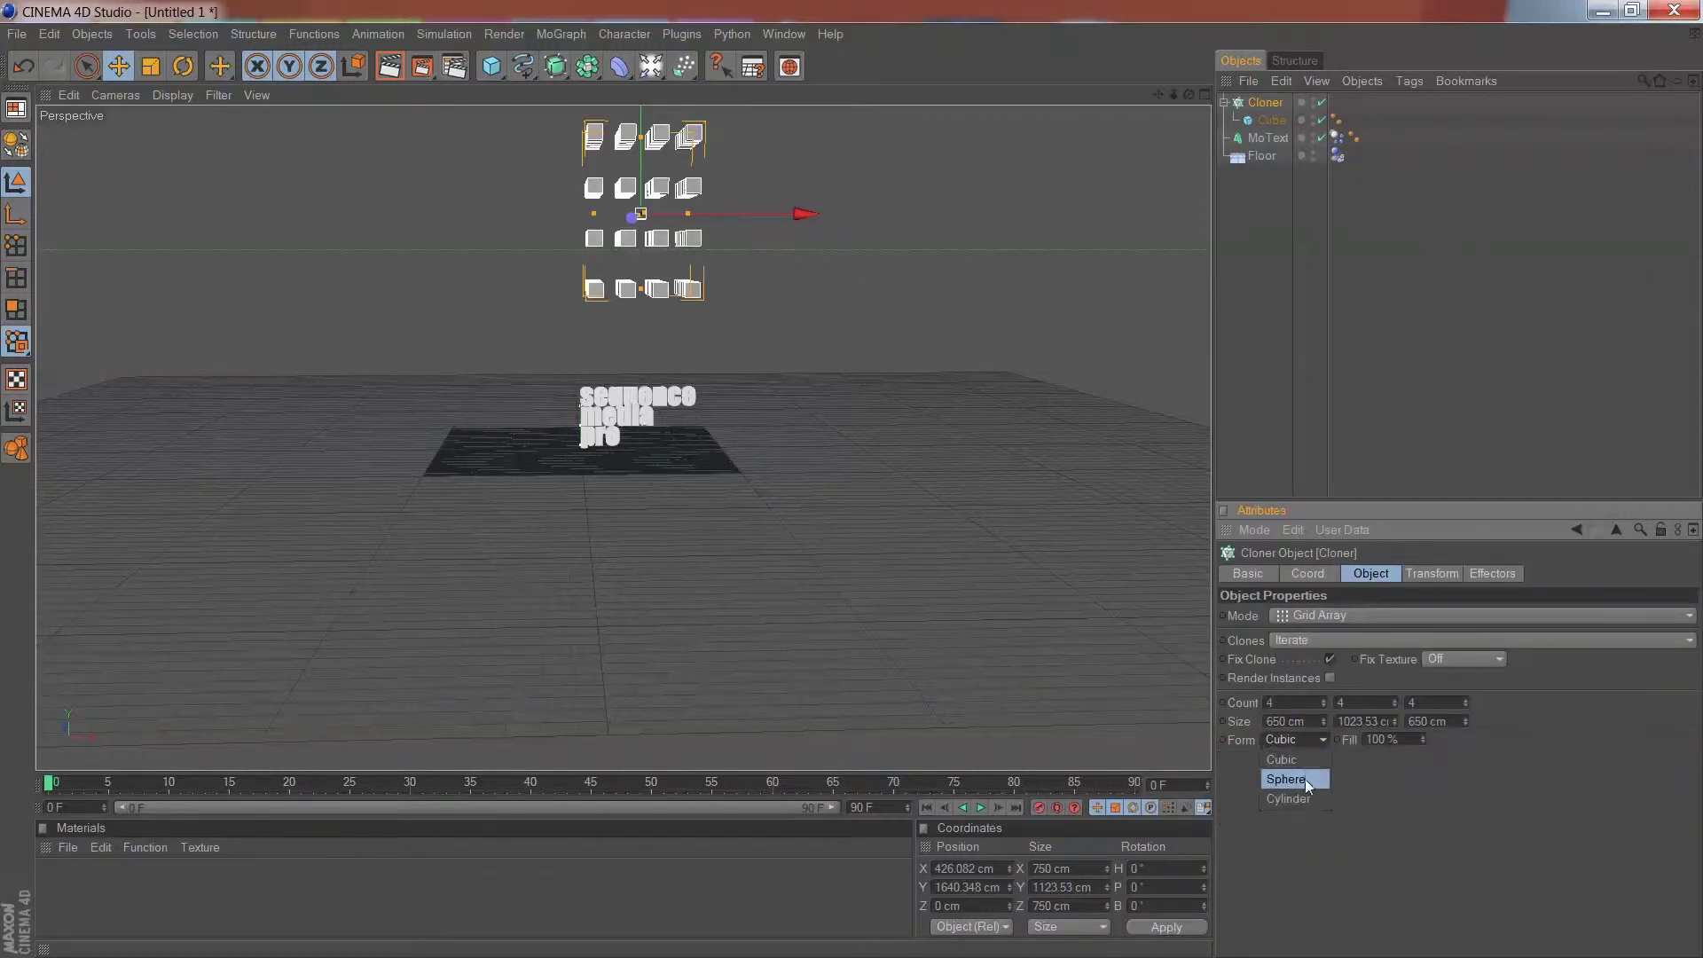
left_click(1306, 780)
left_click(1309, 740)
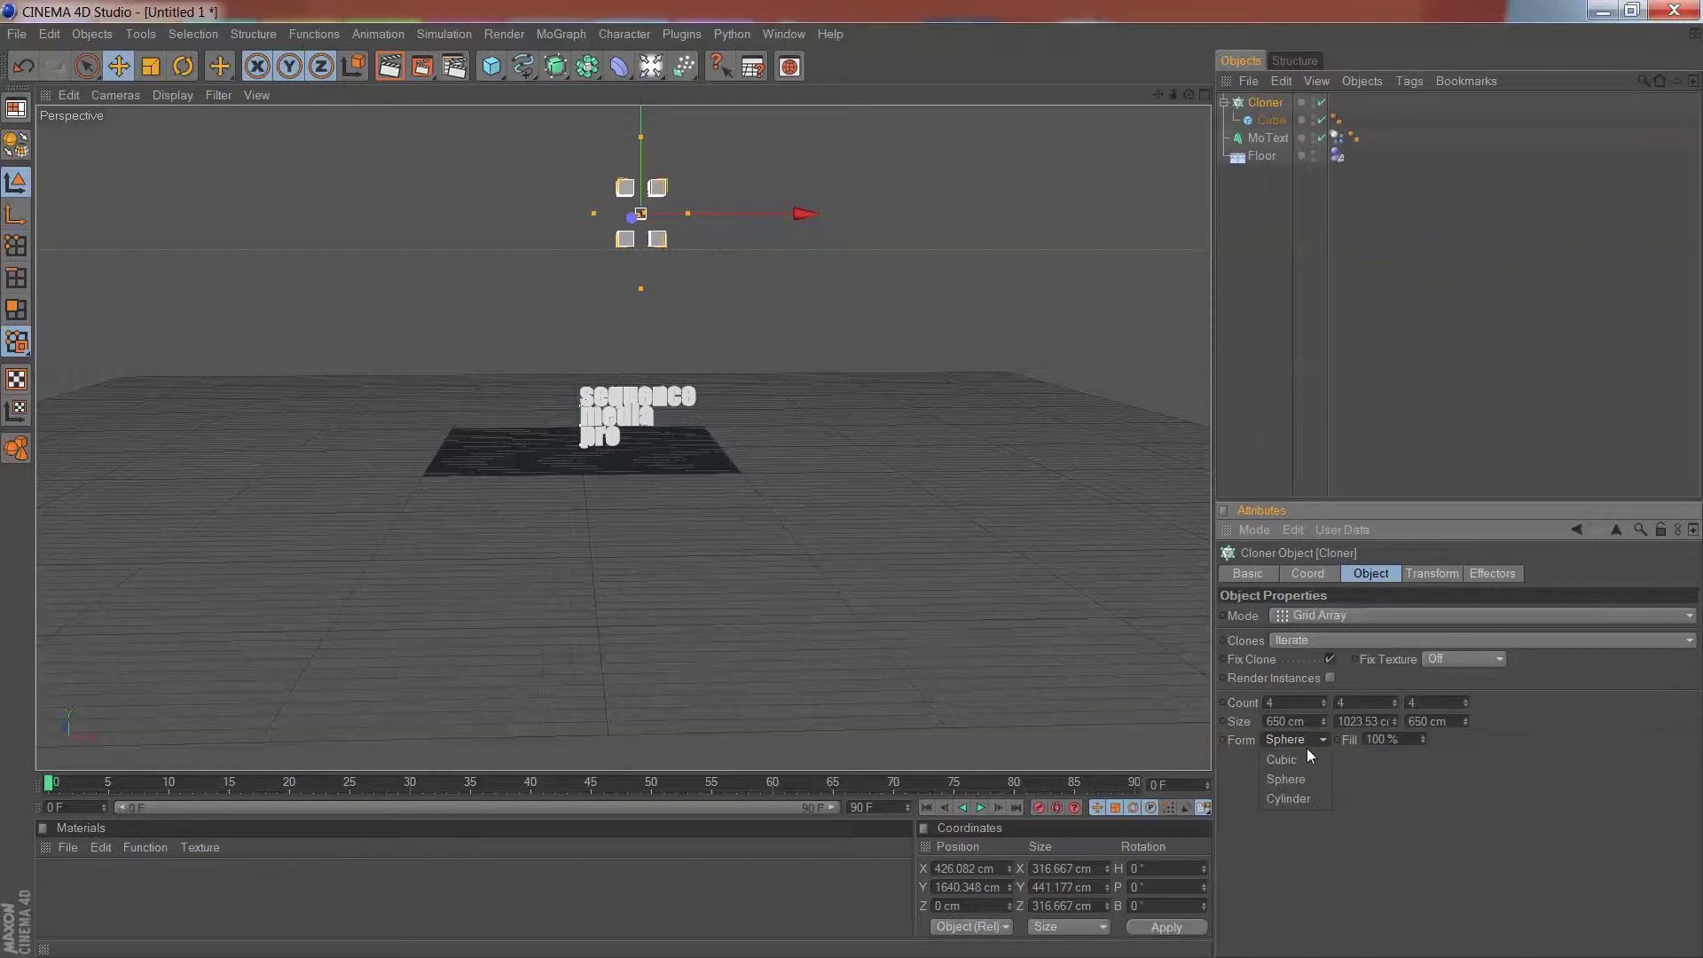
left_click(1305, 760)
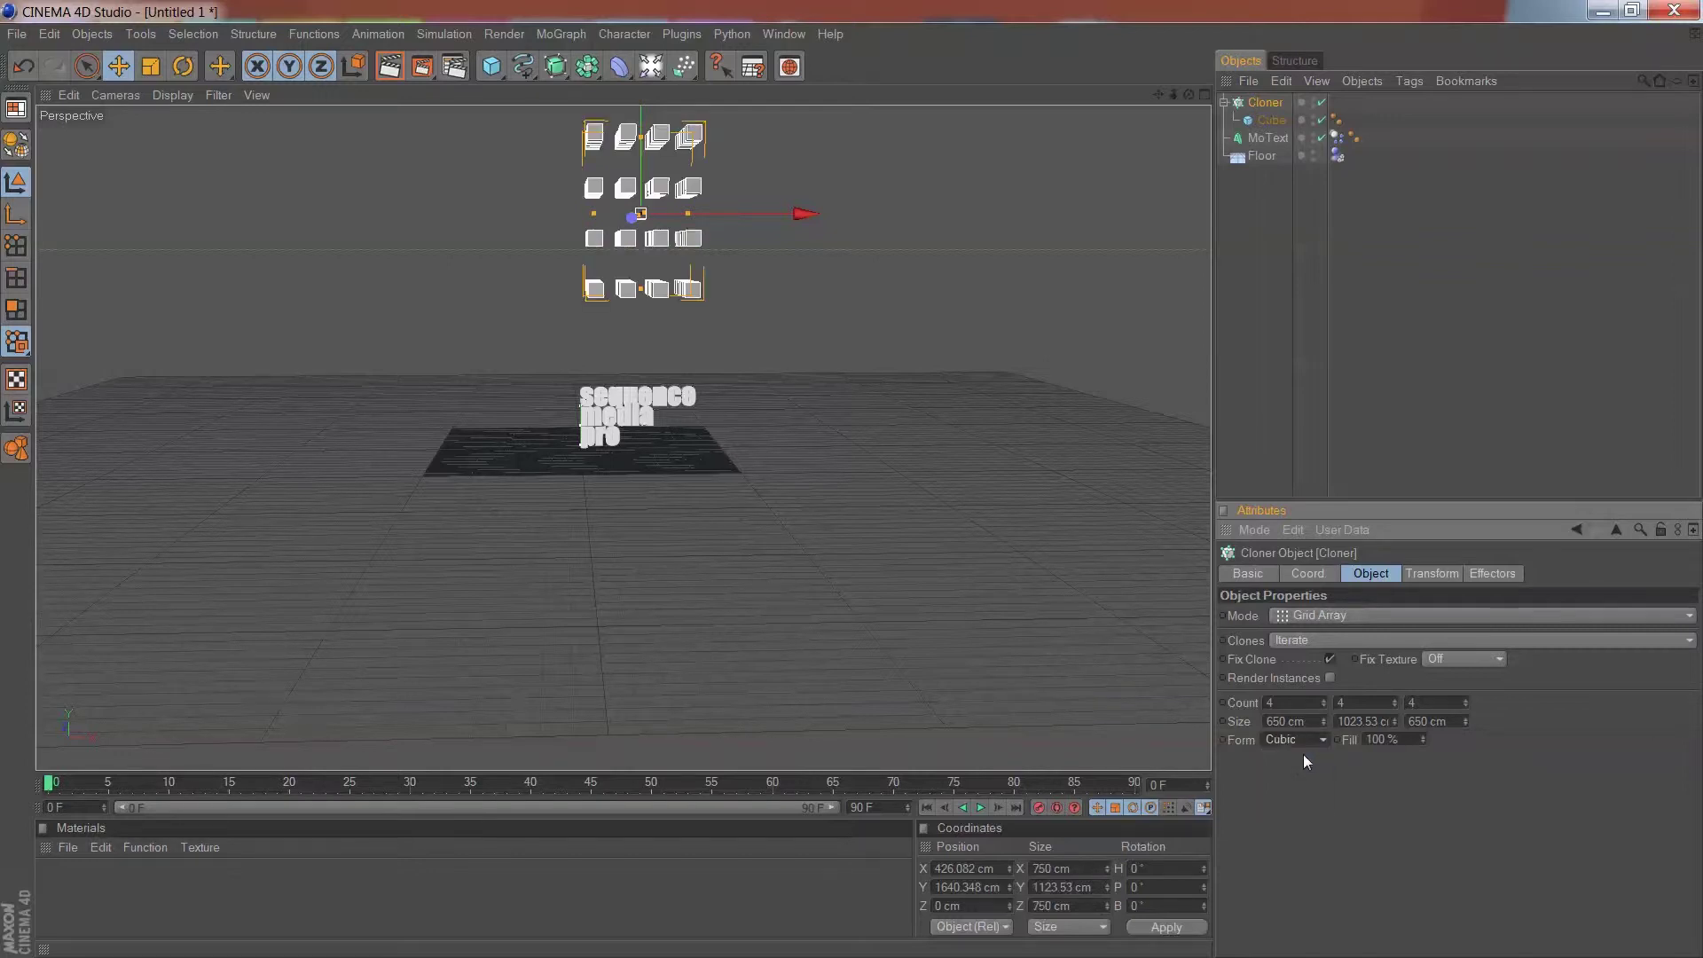
- Set the Cloner's grid count to 3 in all three directions and its Y size to 650 cm
left_click(1312, 704)
key("BackSpace")
type("3")
key("Tab")
type("3")
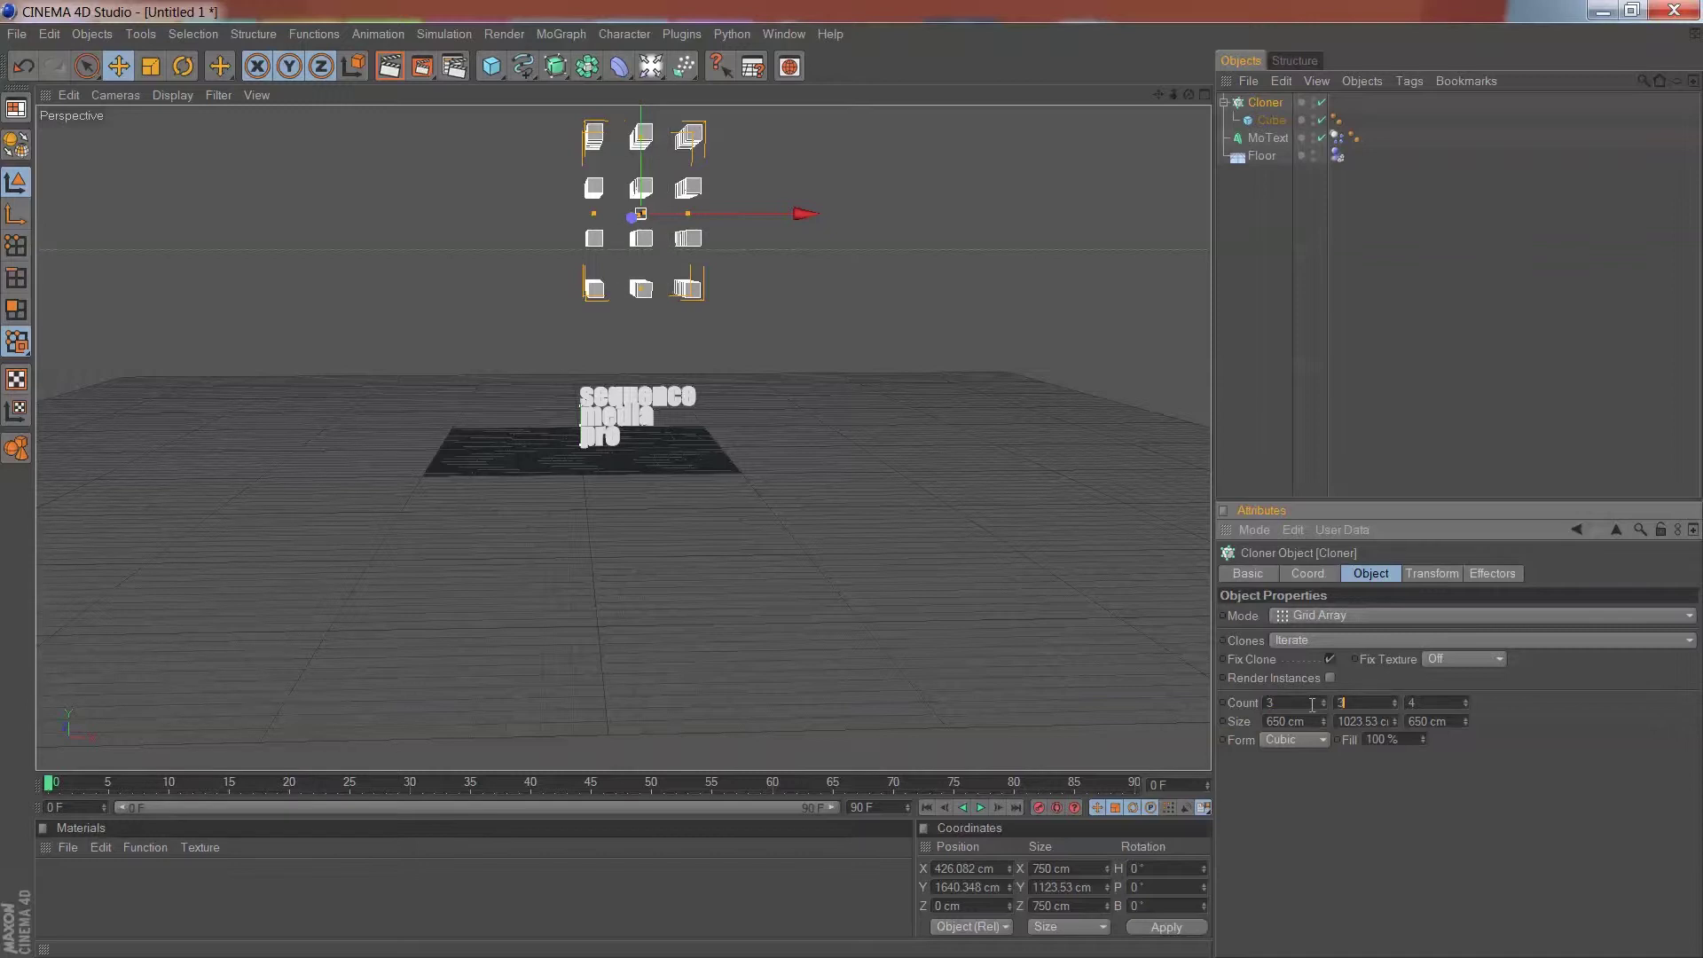
key("Tab")
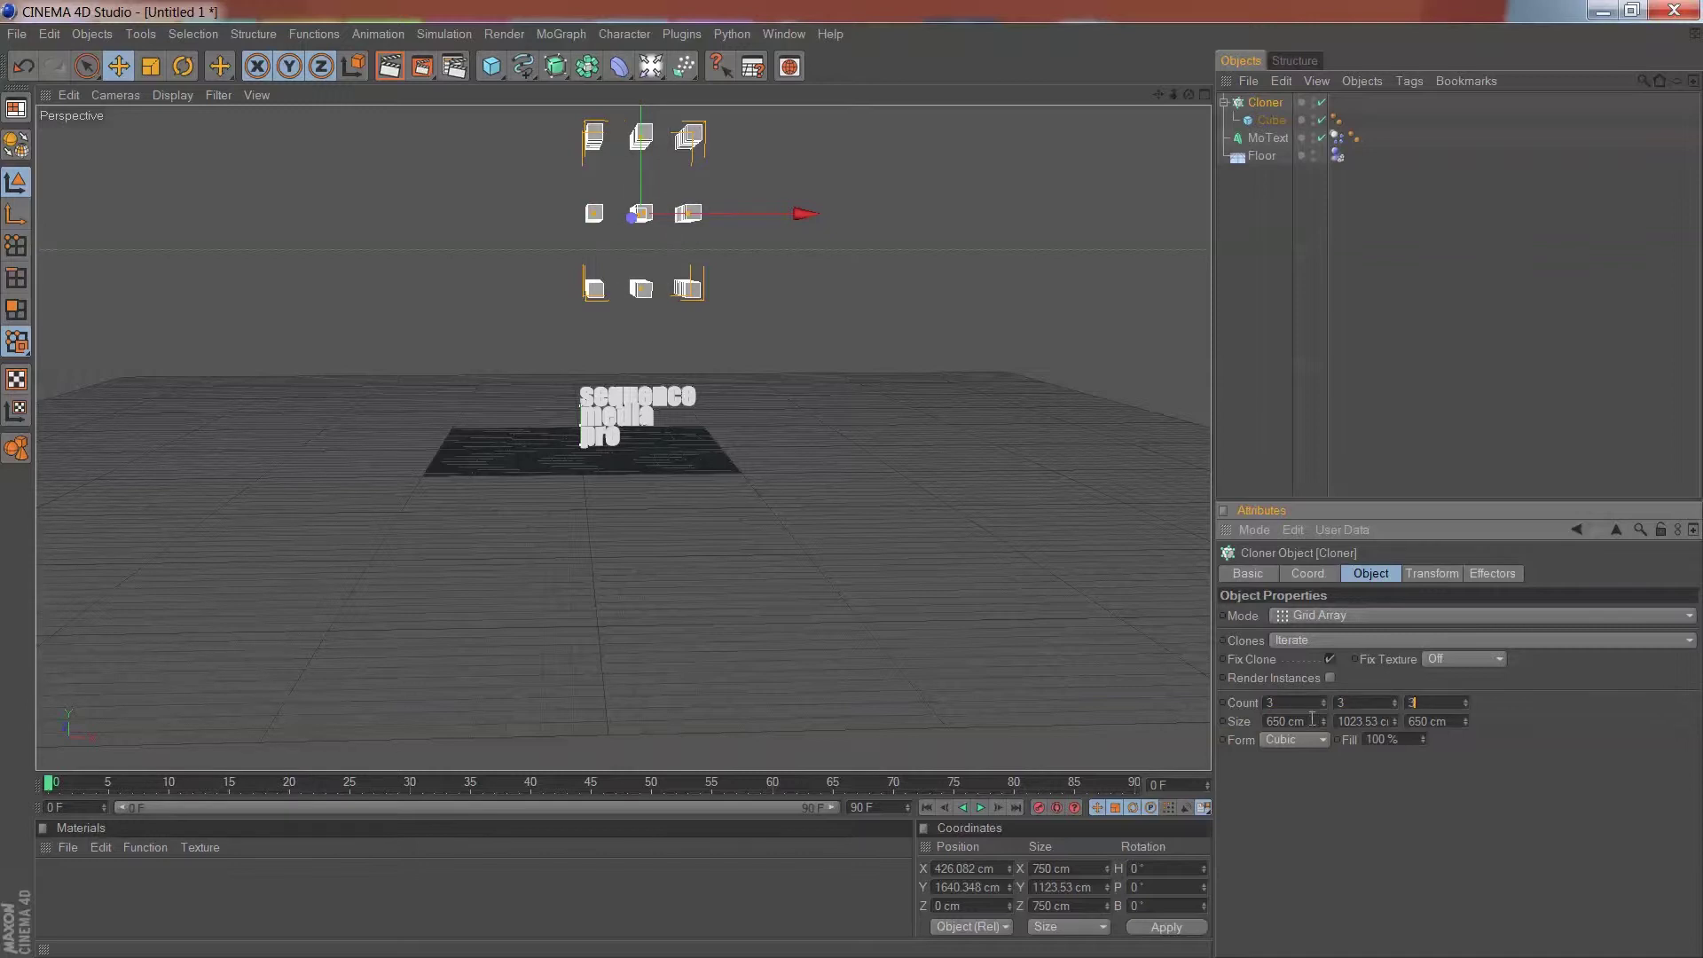
key("Return")
left_click(1386, 723)
type("650")
key("Return")
- Raise the Cloner to about 3009 cm in Y and show its Basic properties
scroll(701, 199, "down", 3)
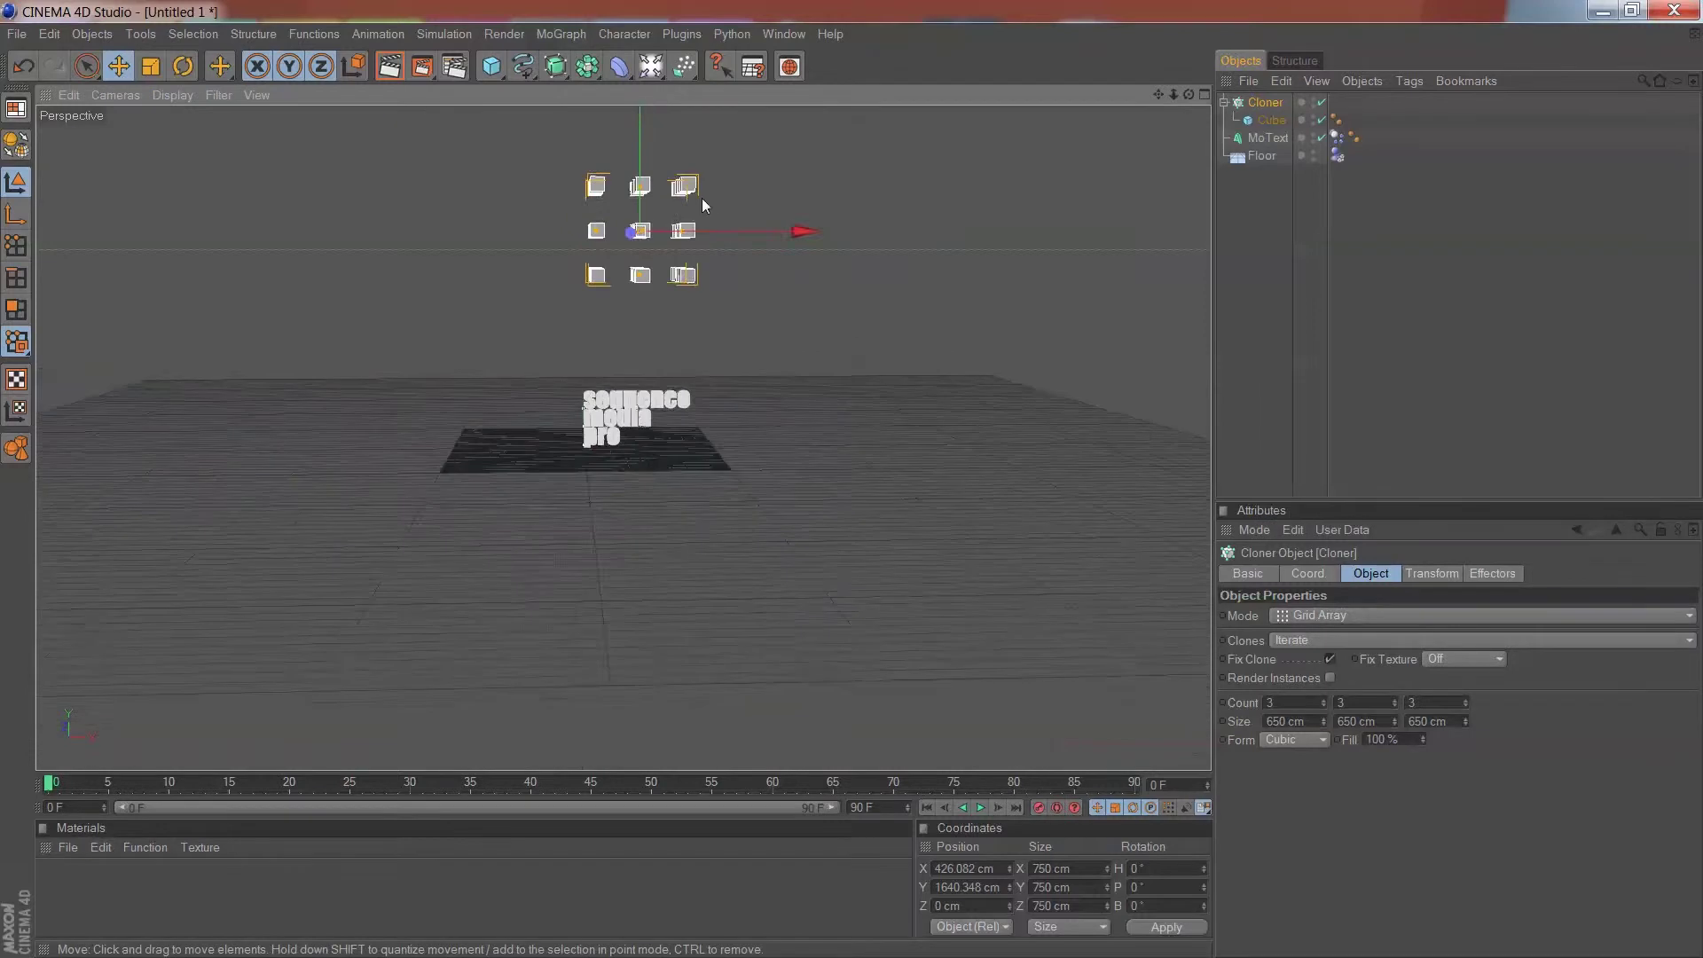
left_click_drag(636, 262, 634, 149)
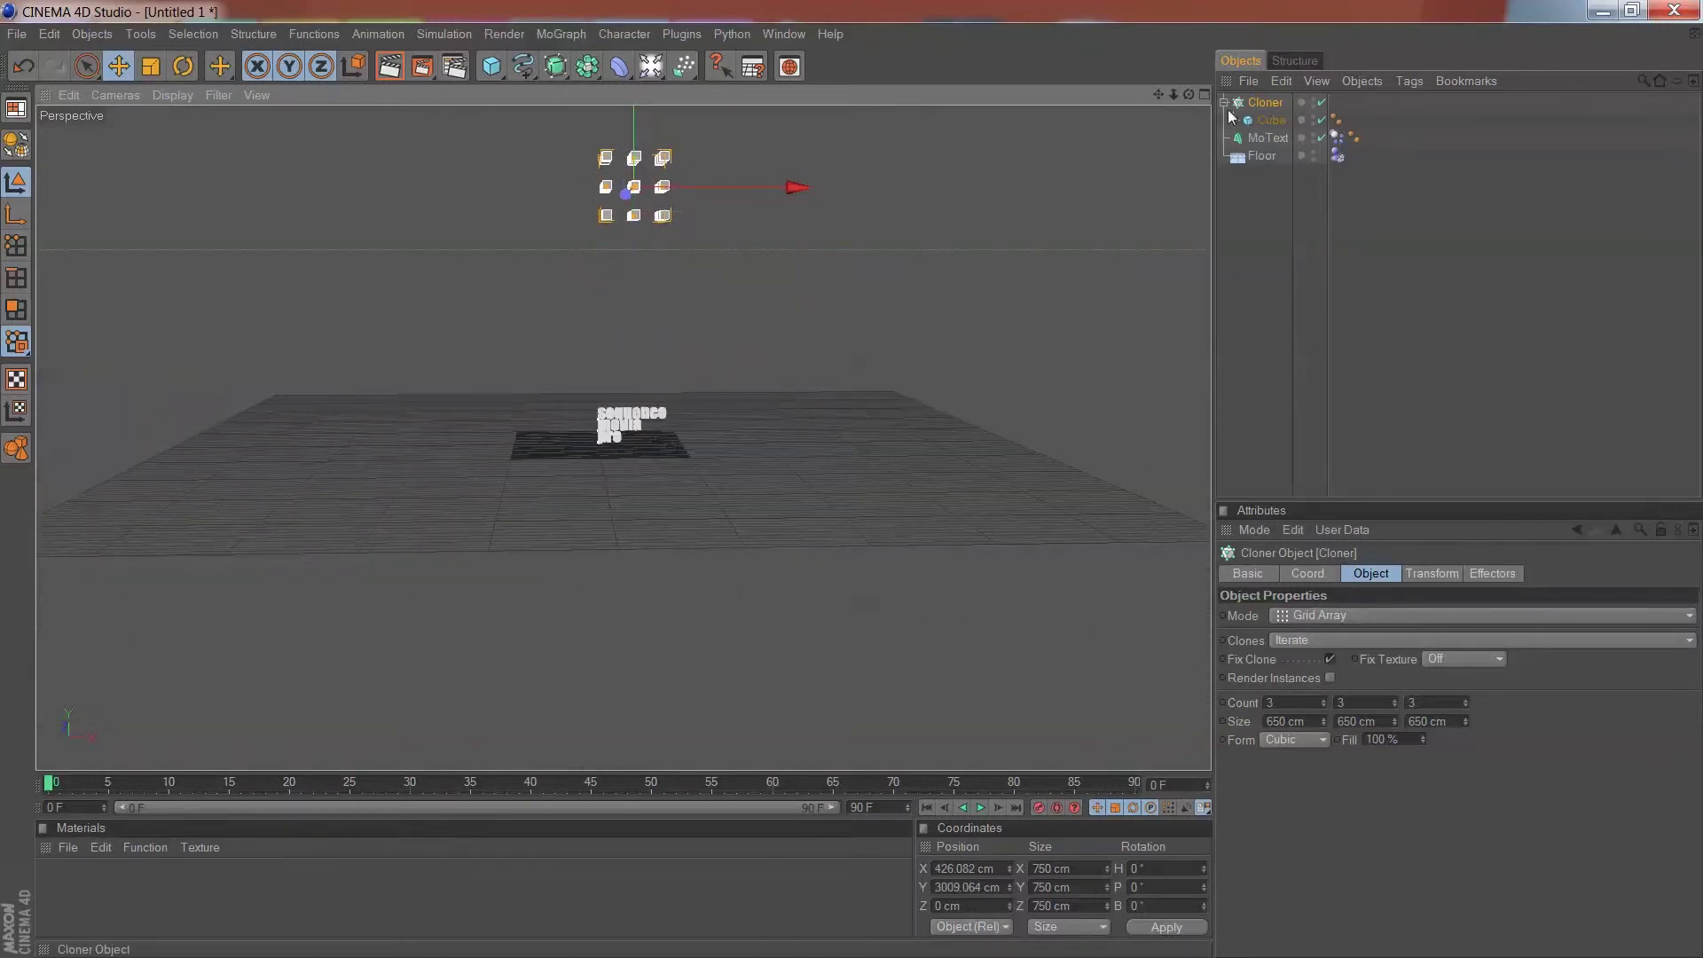
left_click(1224, 102)
left_click(1250, 574)
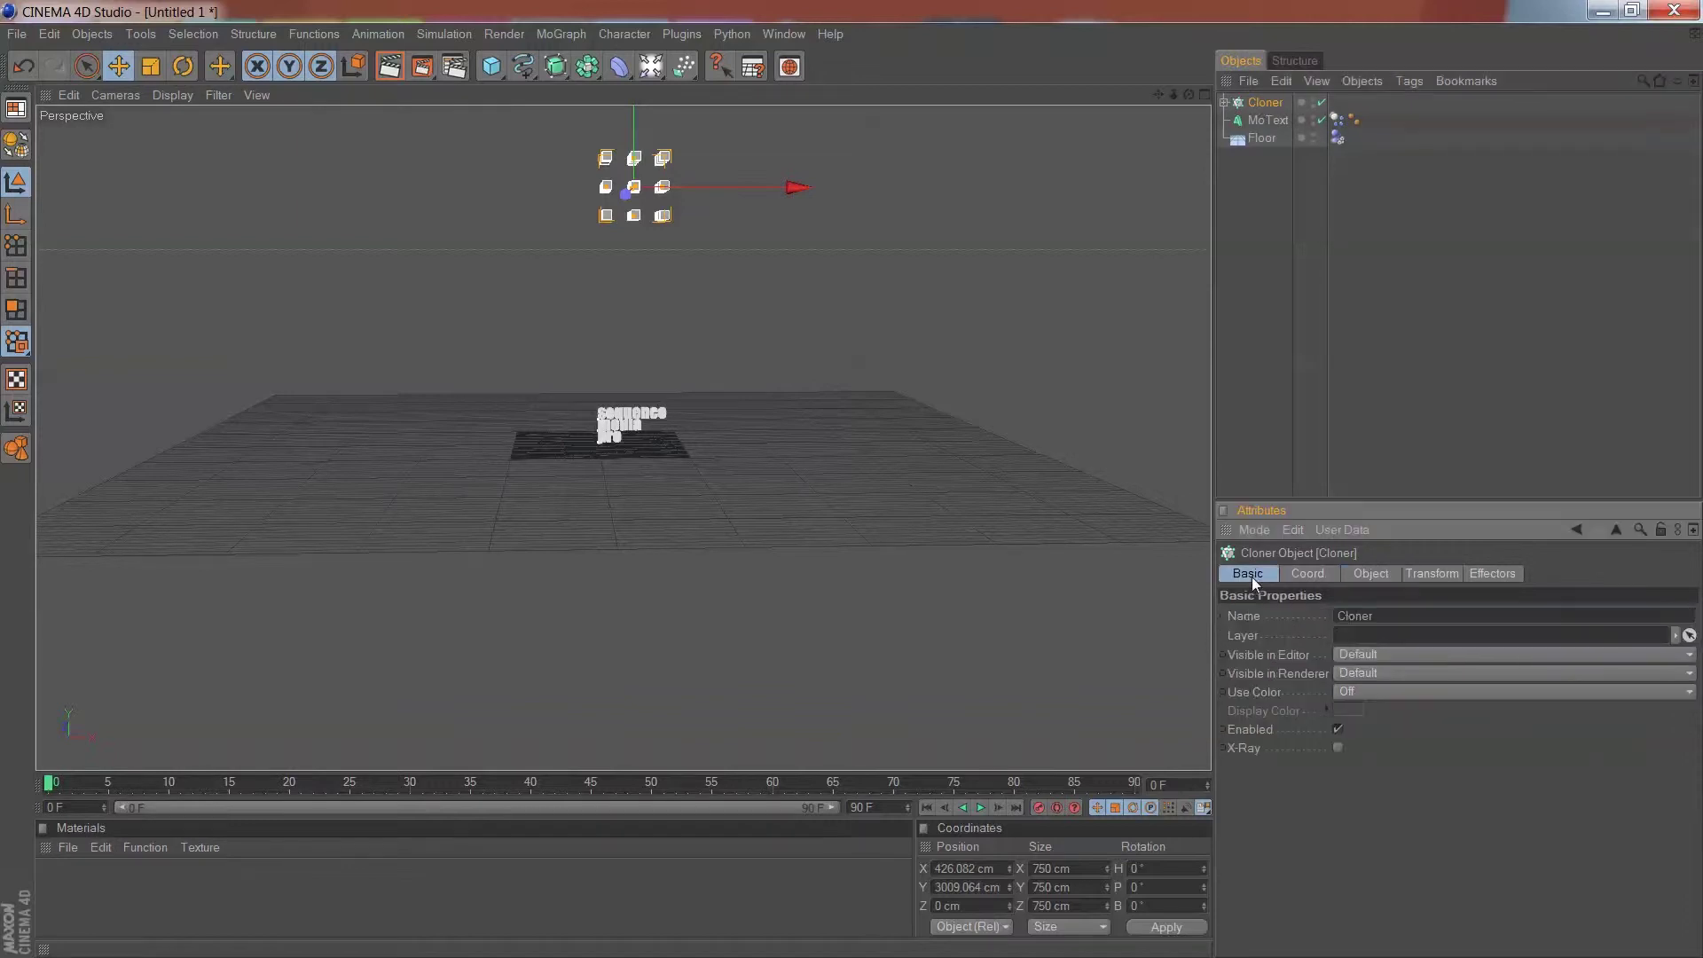
- Rename the Cloner as big
double_click(1390, 616)
key("BackSpace")
type("bio")
key("Return")
- Duplicate the big cloner and name the copy med
key("ctrl+v")
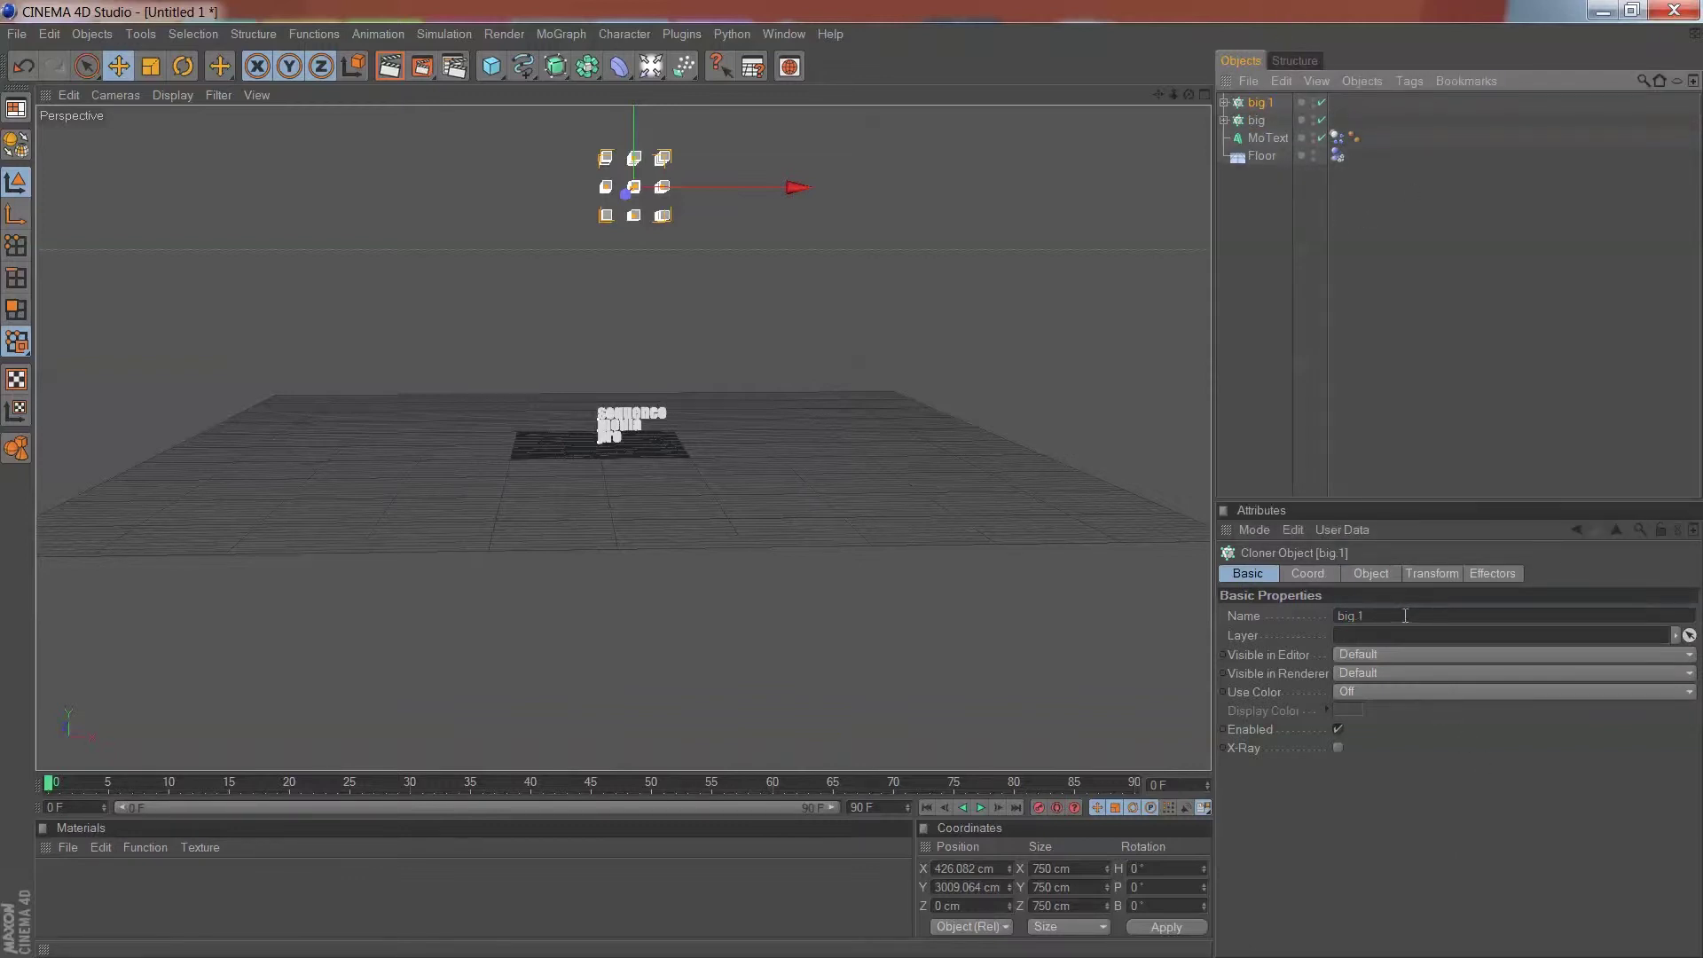
left_click(1405, 616)
type("med")
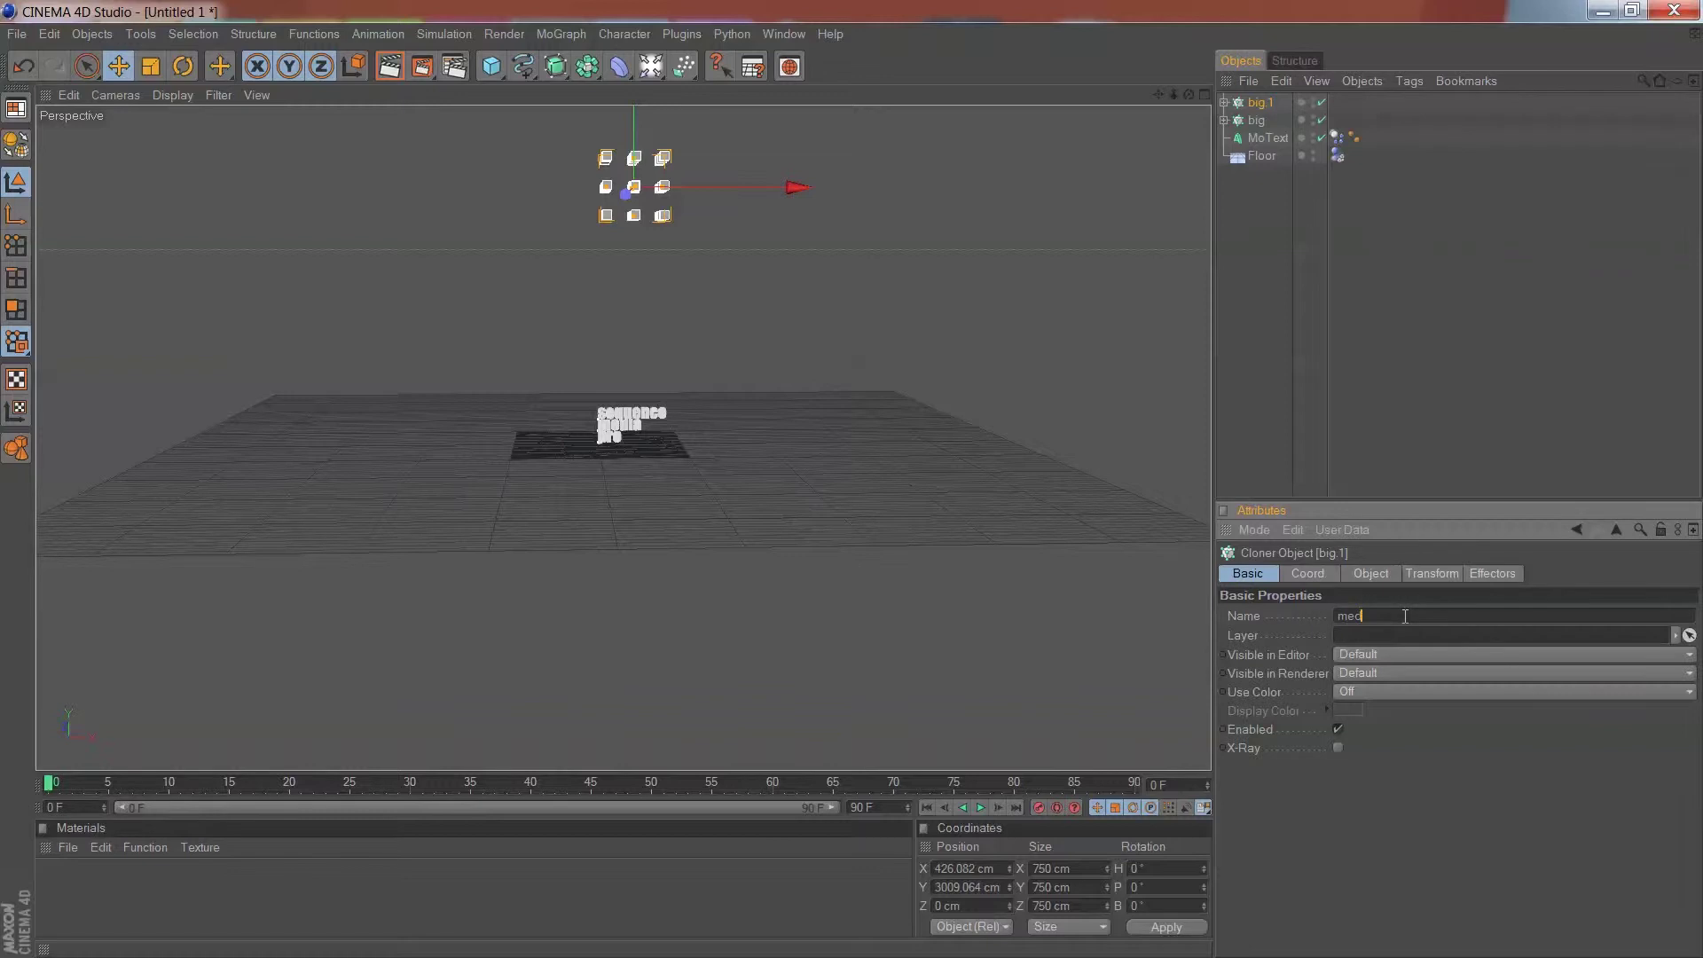
left_click(1216, 321)
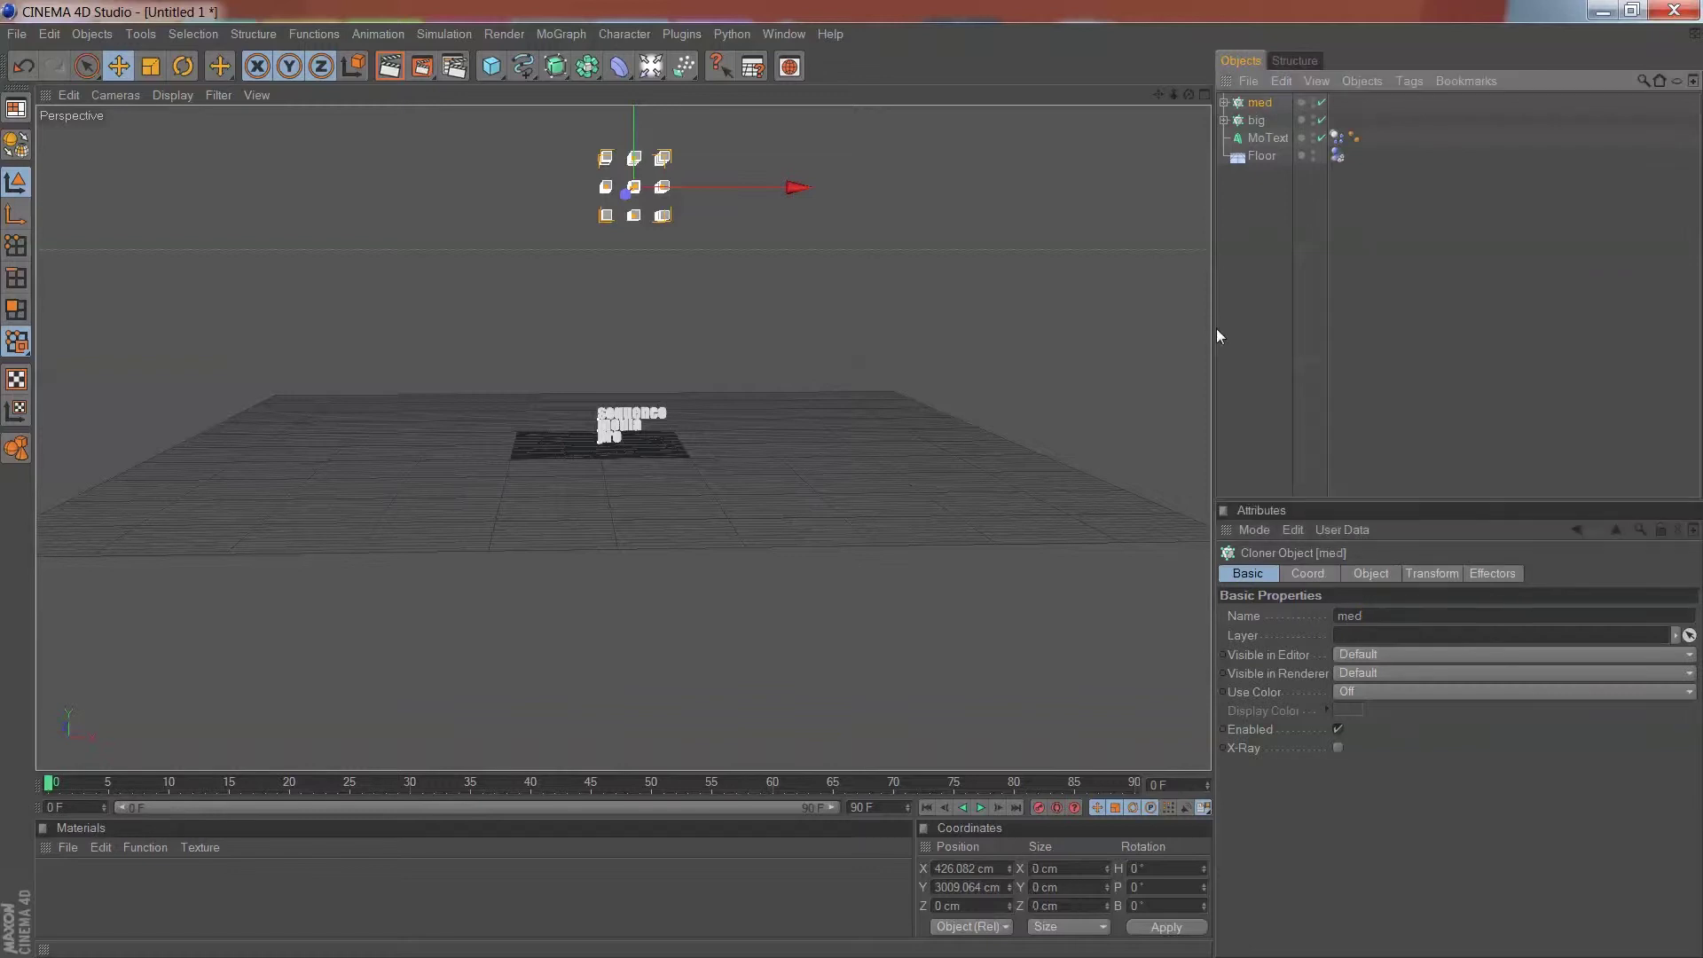
- Duplicate the med cloner and name the copy sma
key("ctrl+c")
key("ctrl+v")
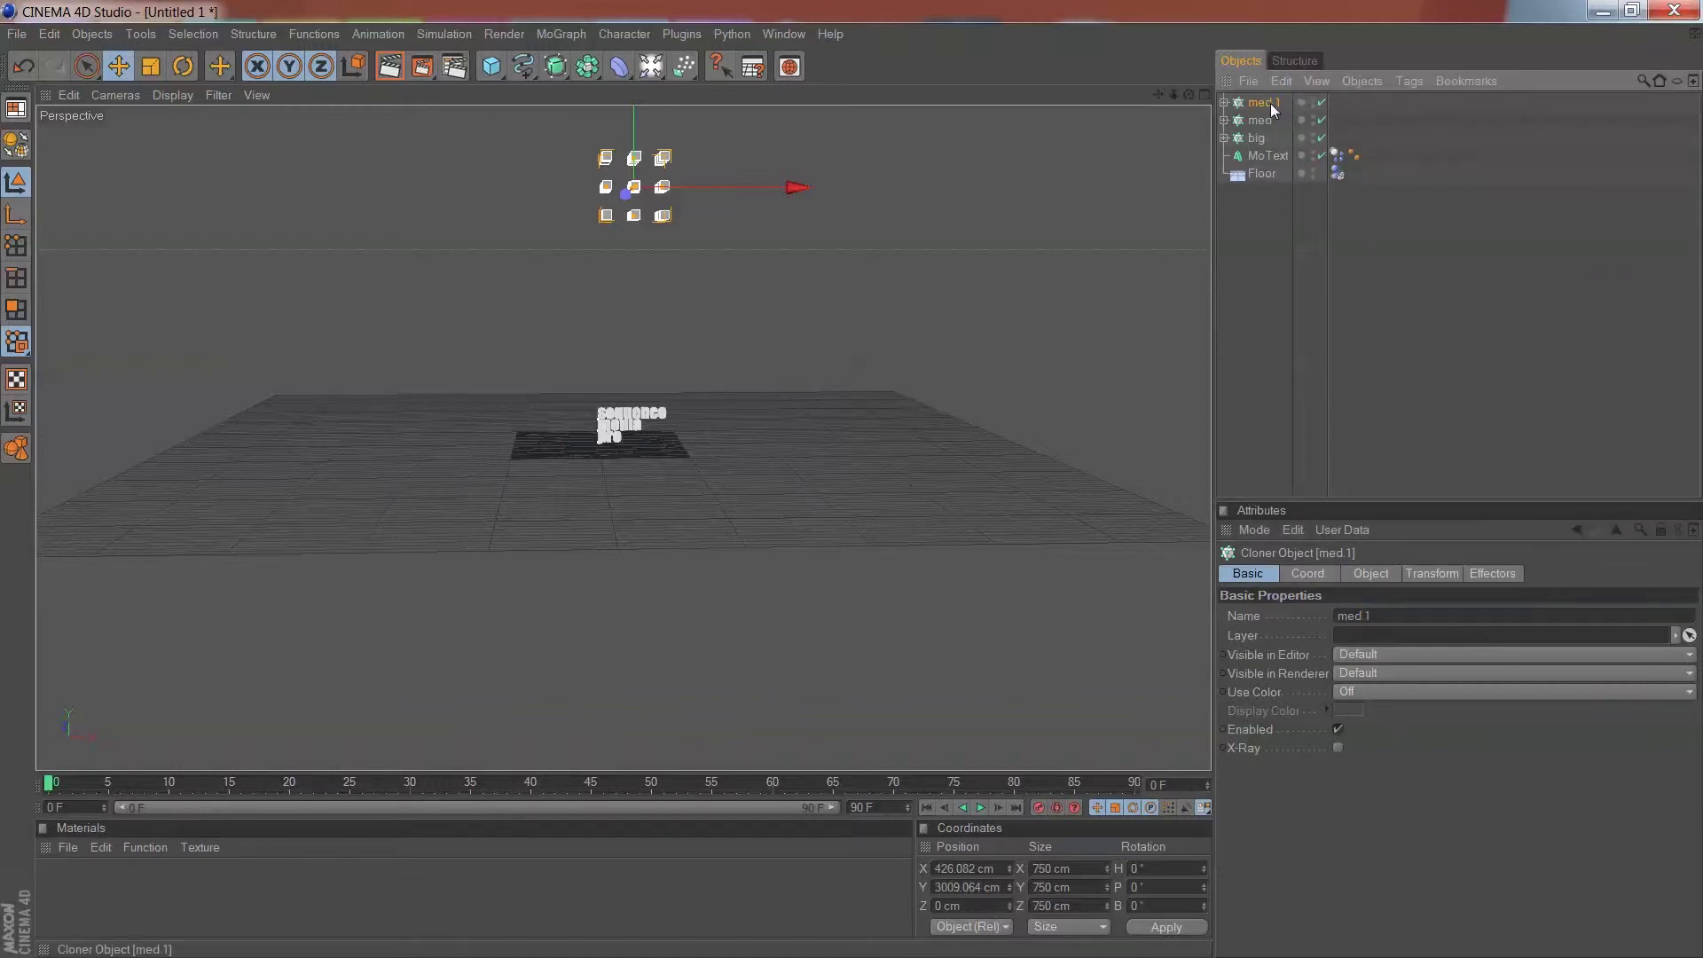
left_click(1410, 616)
key("BackSpace")
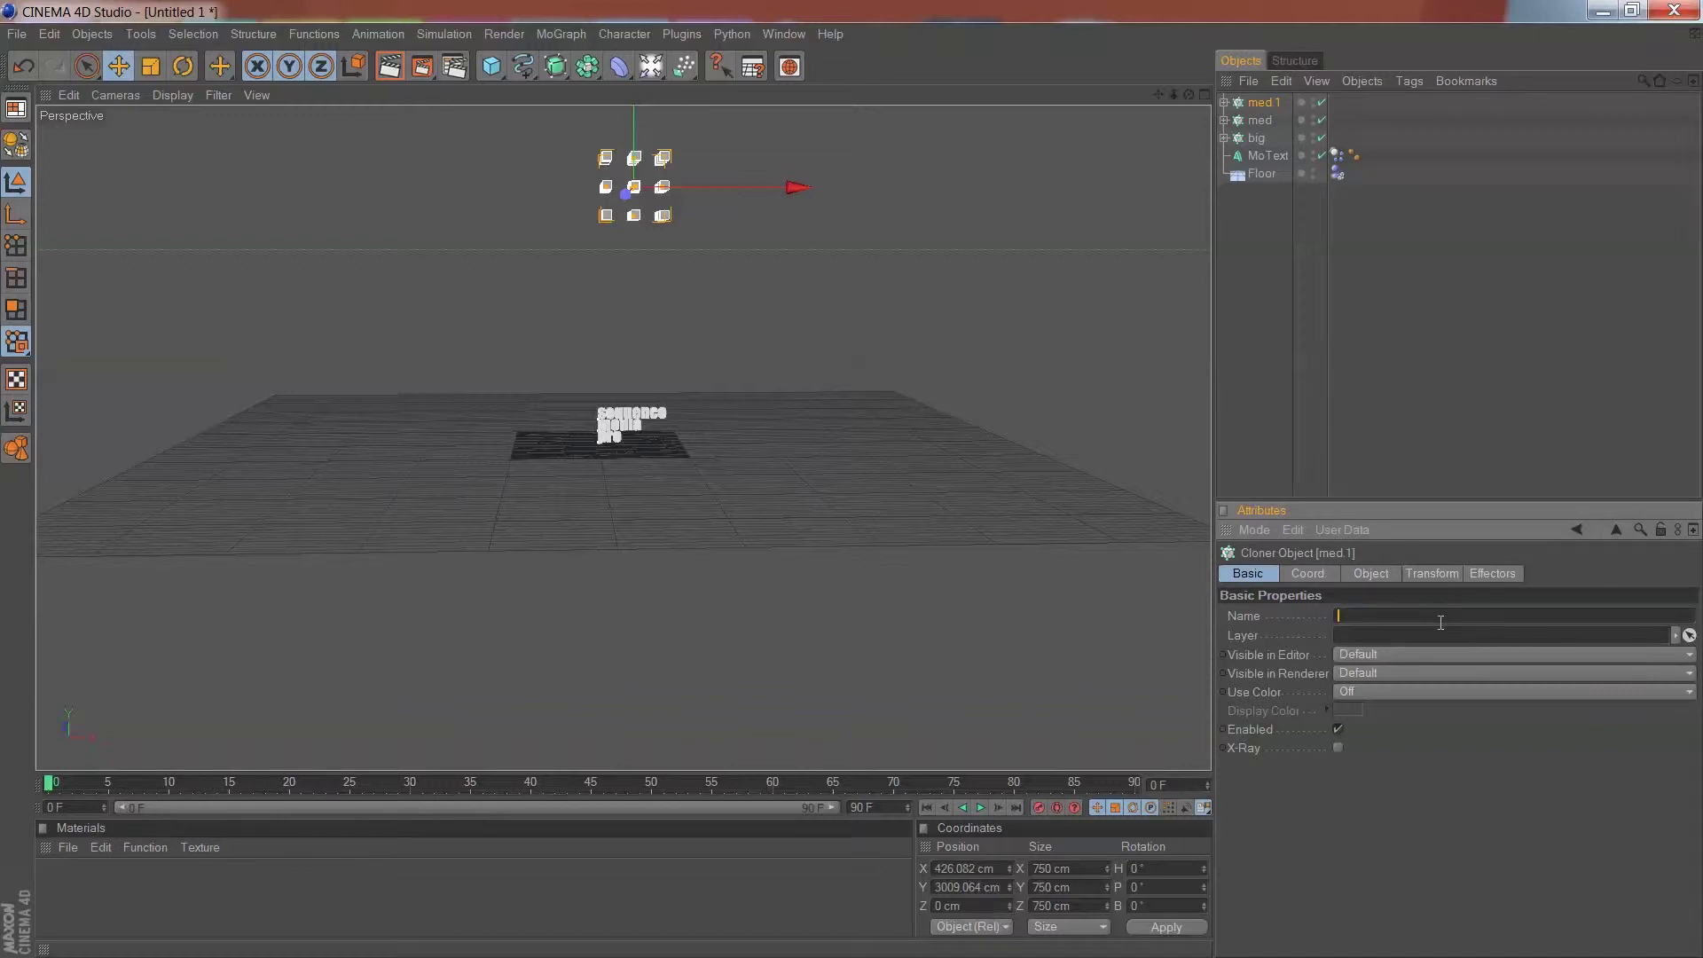
type("sma")
key("Return")
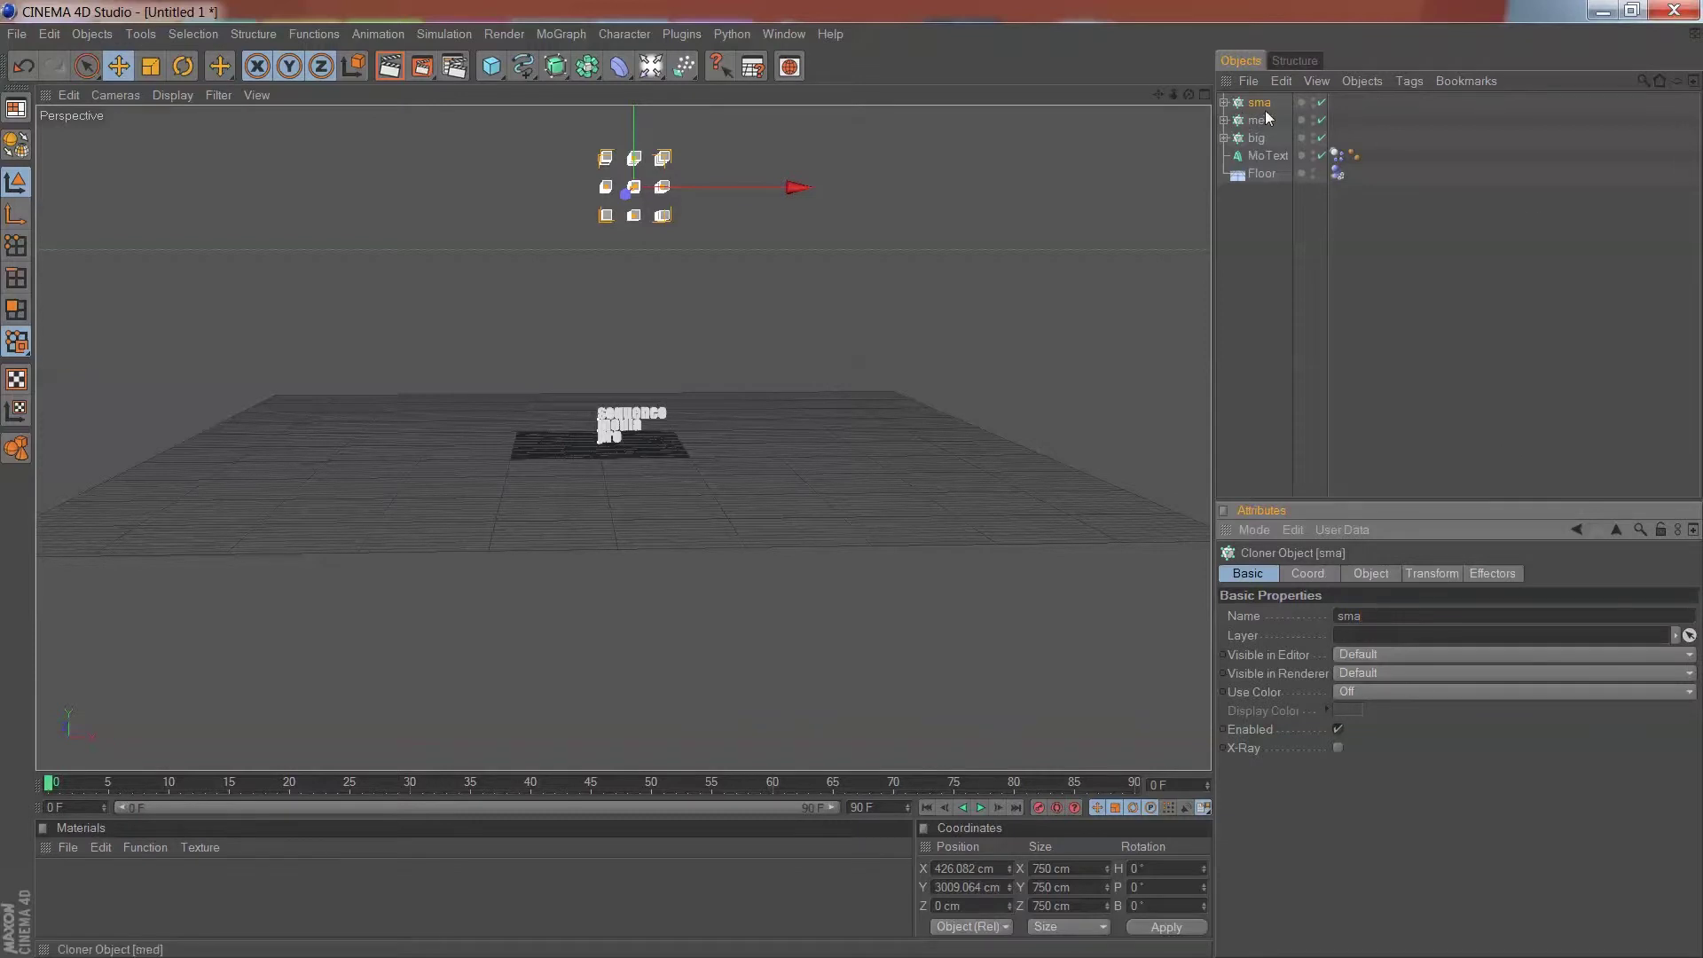
- Add a Dynamics Body tag to the sma cloner and copy it to the med and big cloners
right_click(1252, 108)
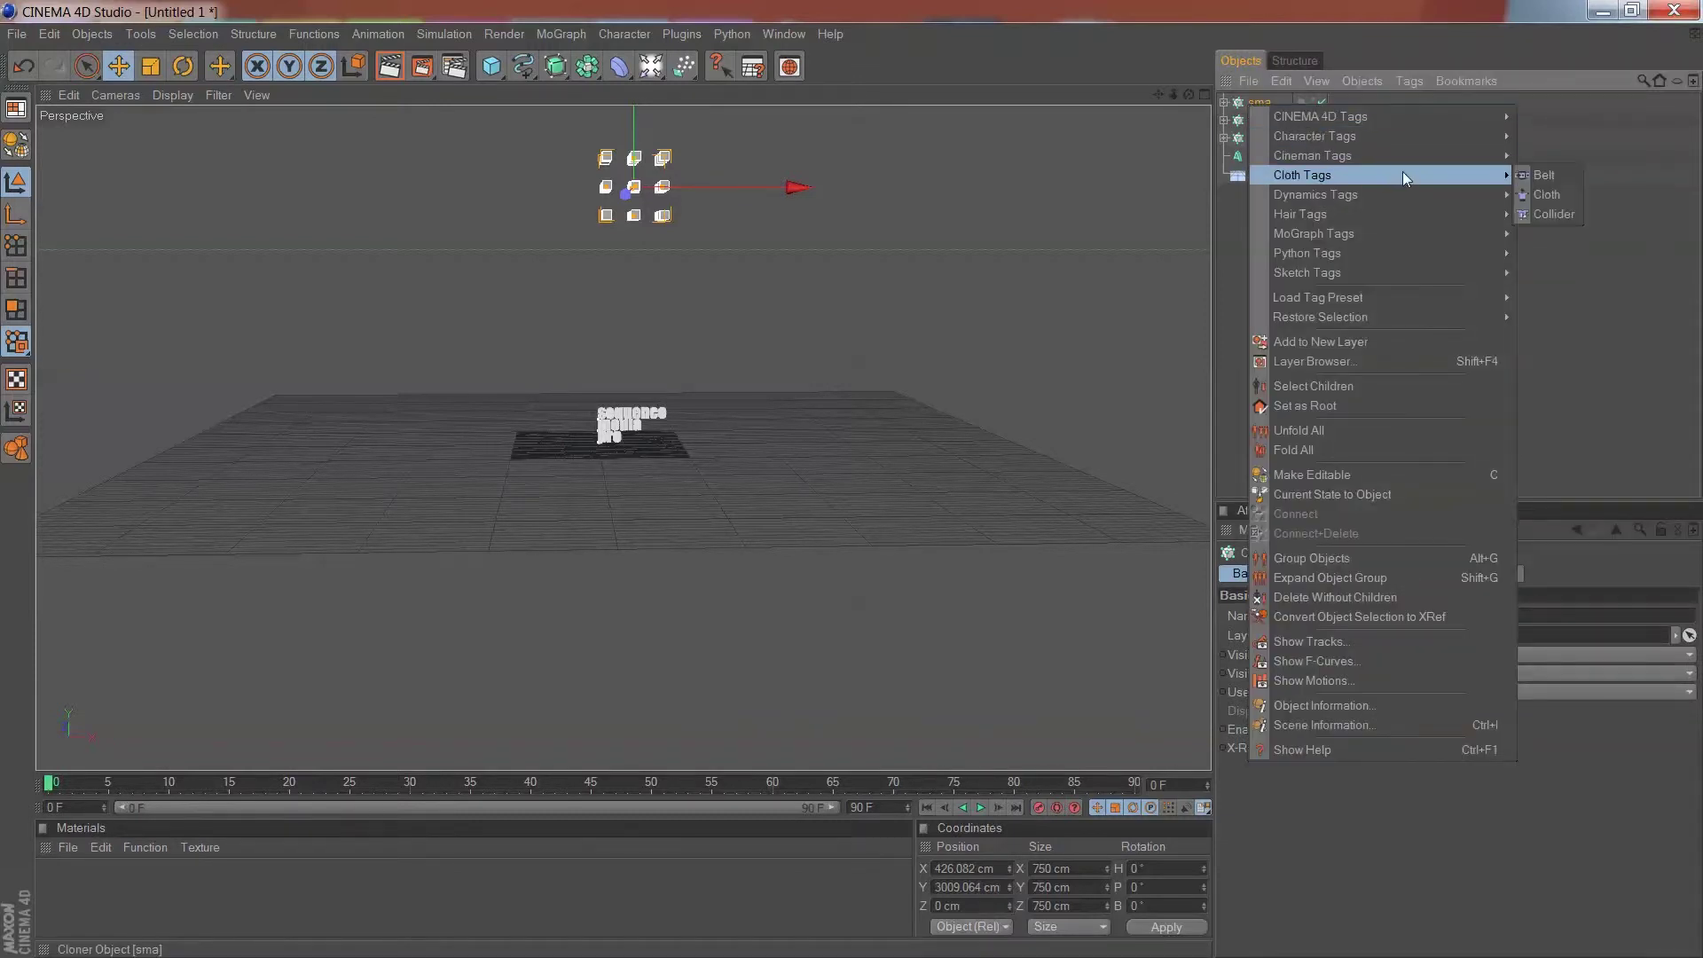
mouse_move(1435, 188)
left_click(1548, 194)
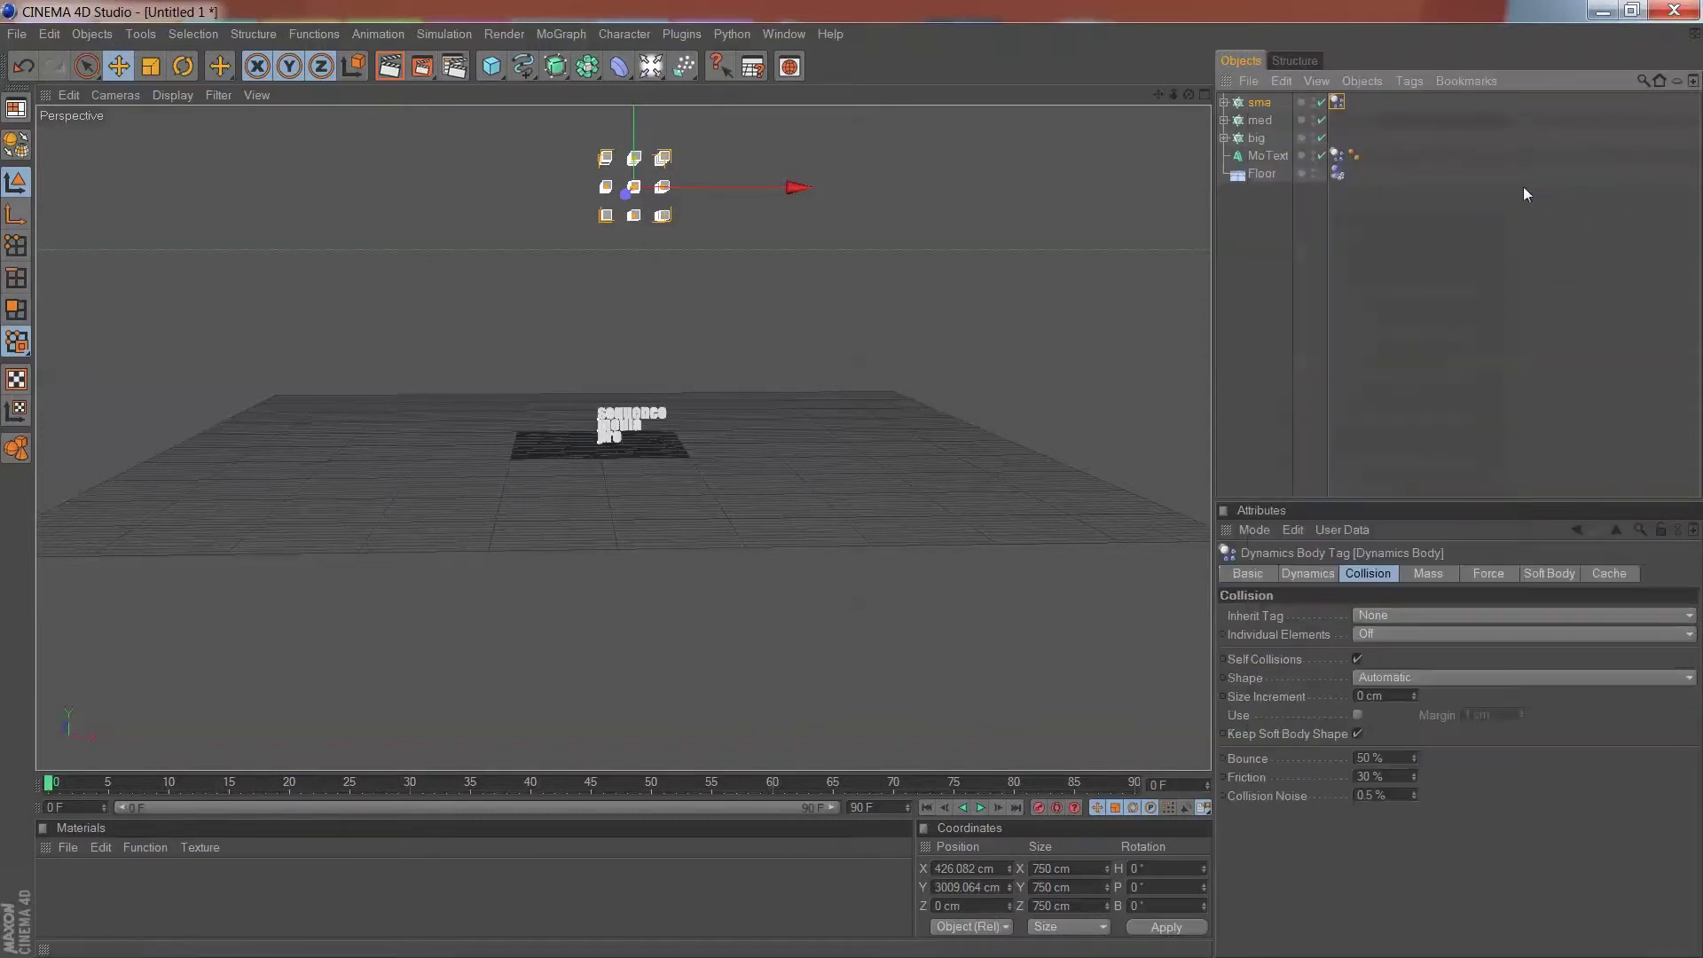
left_click_drag(1342, 111, 1341, 138, "ctrl")
- Set Bounce to 0 % and Individual Elements to All for the three cloners' Dynamics Body tags together
left_click(1339, 104)
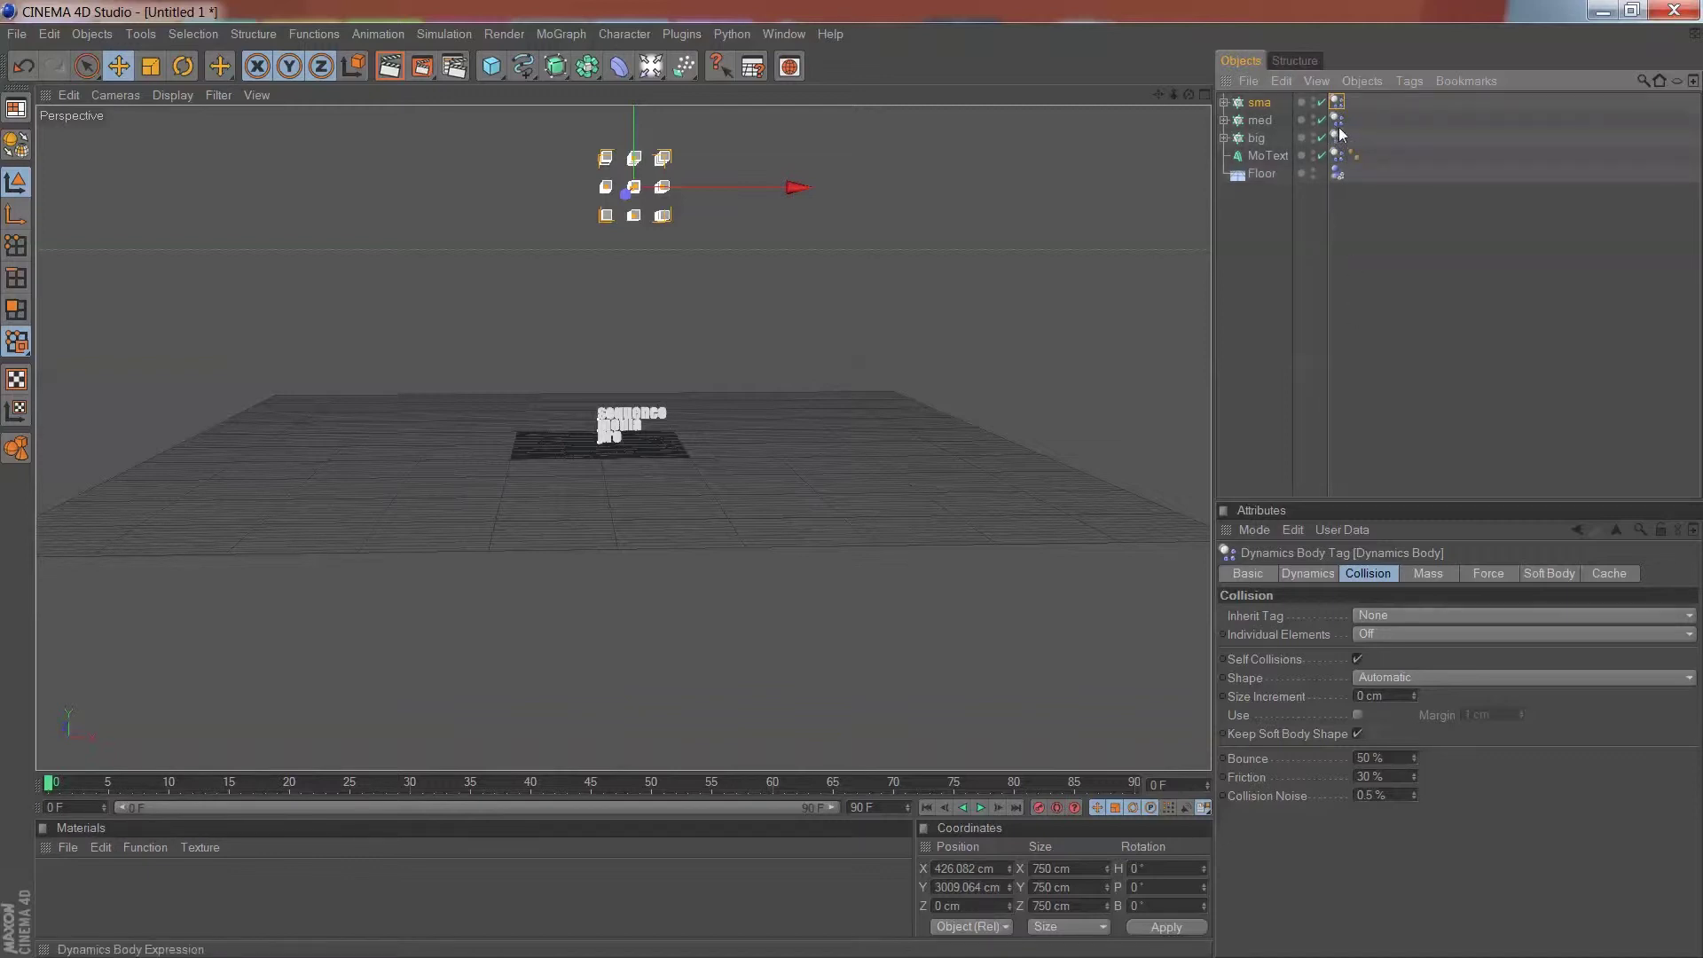
left_click(1339, 138, "shift")
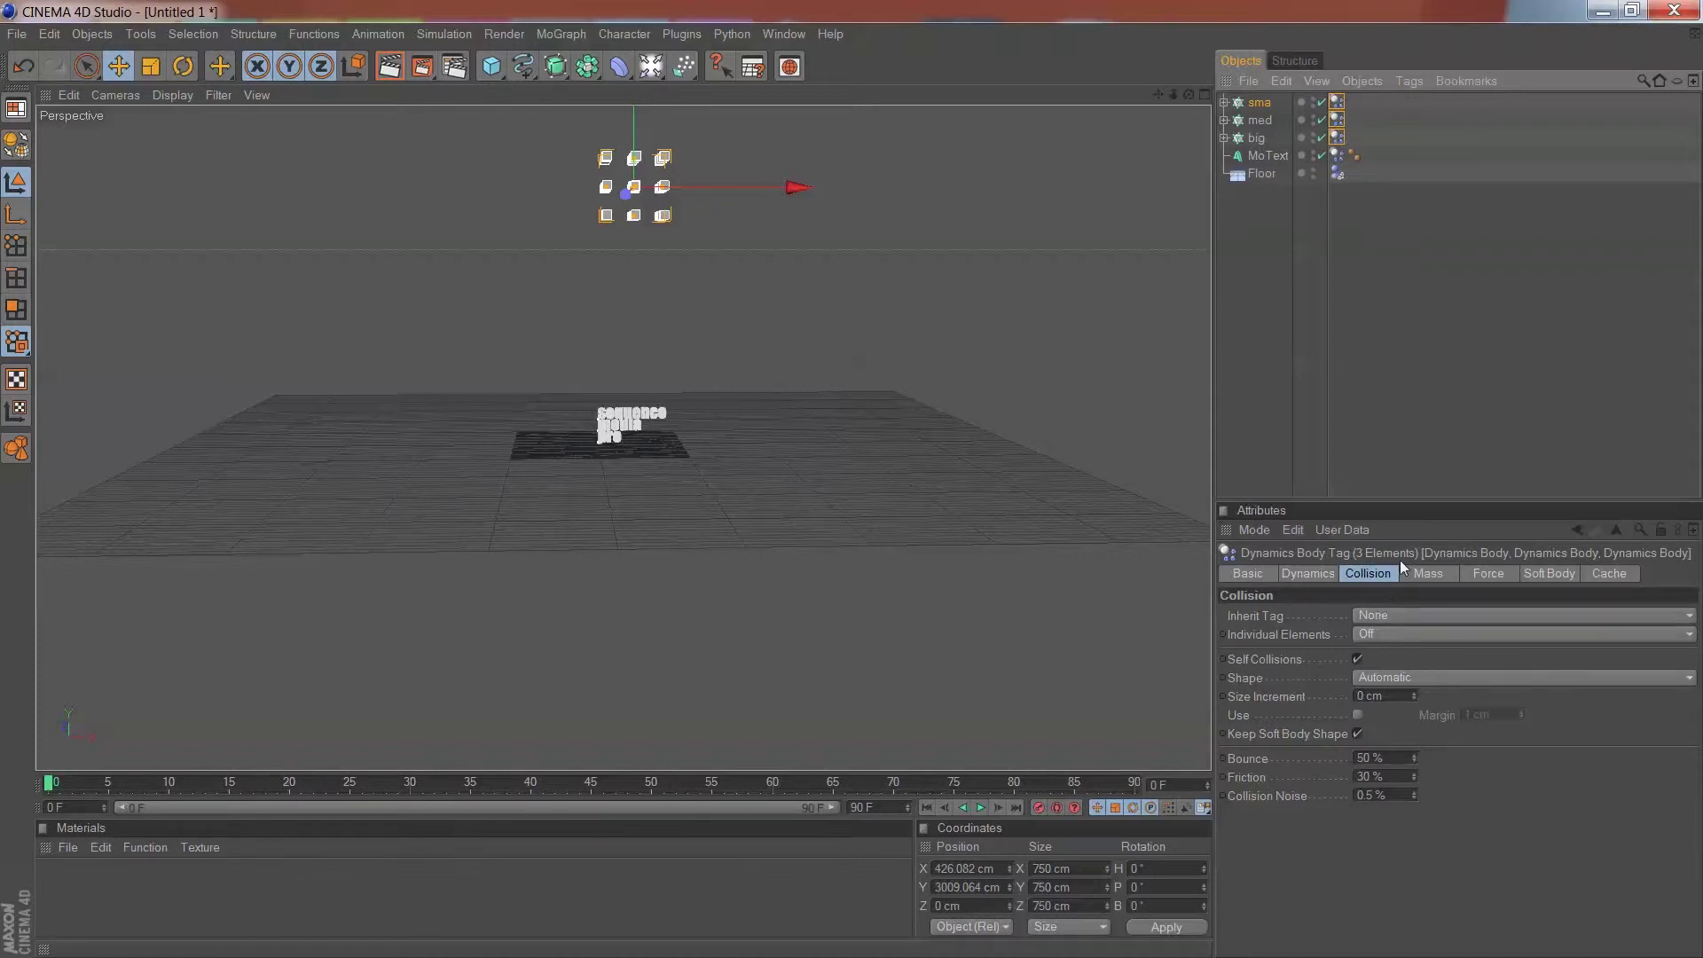
left_click(1304, 575)
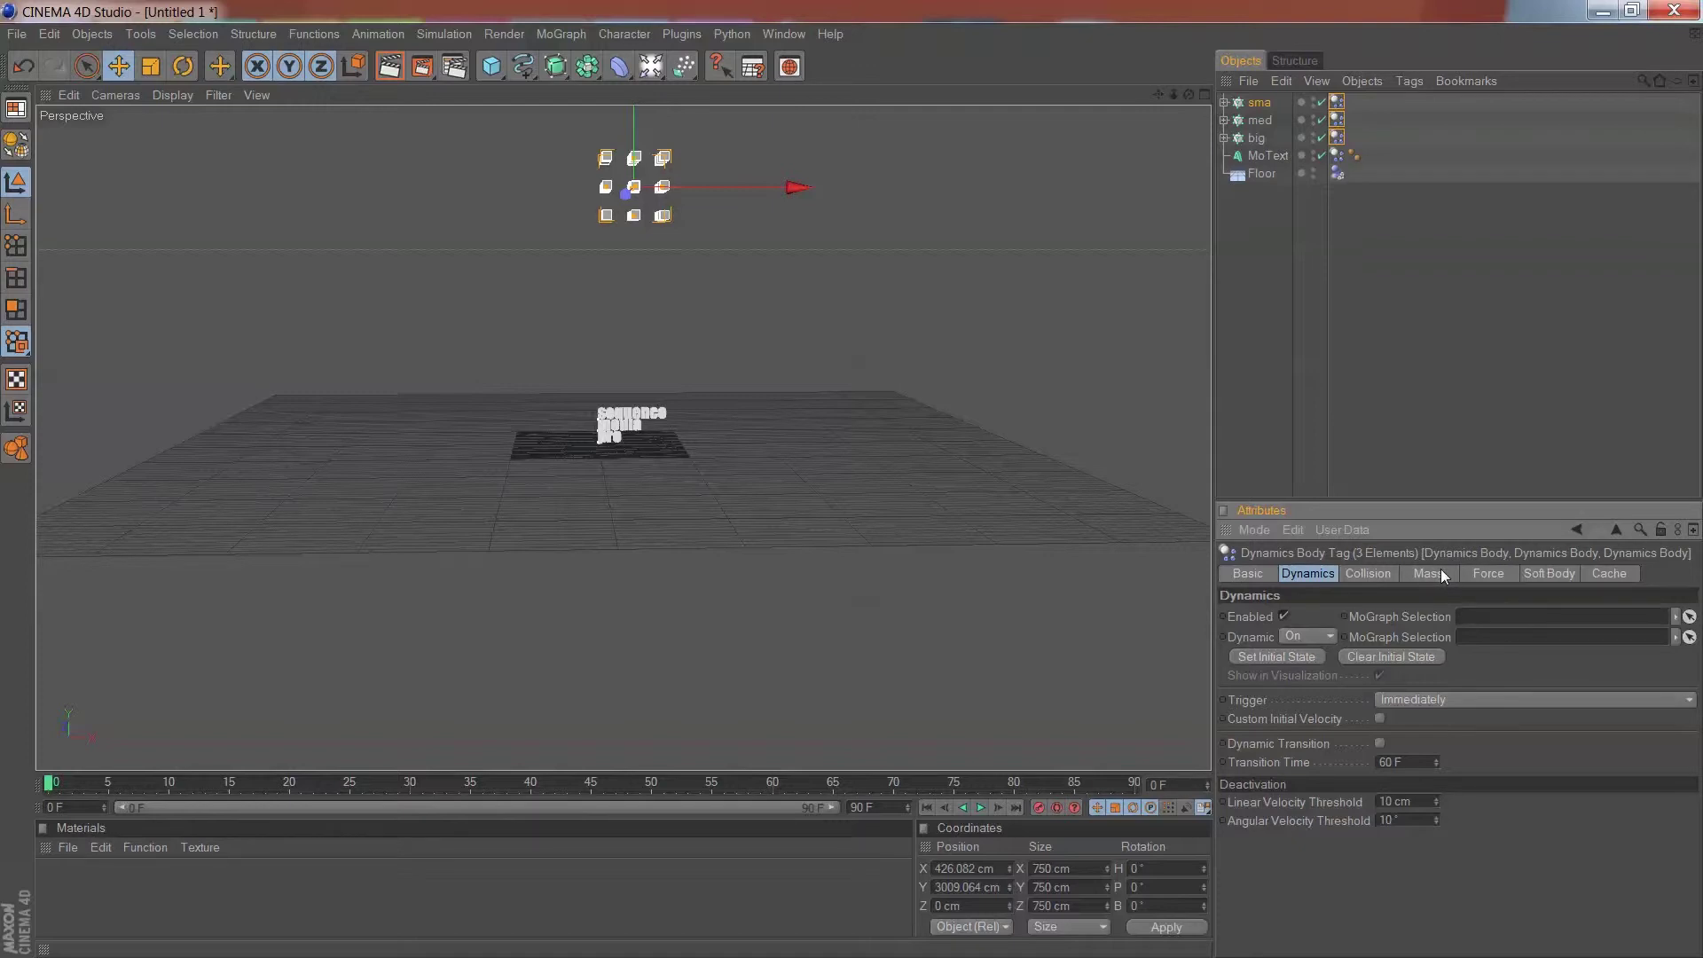
left_click(1367, 576)
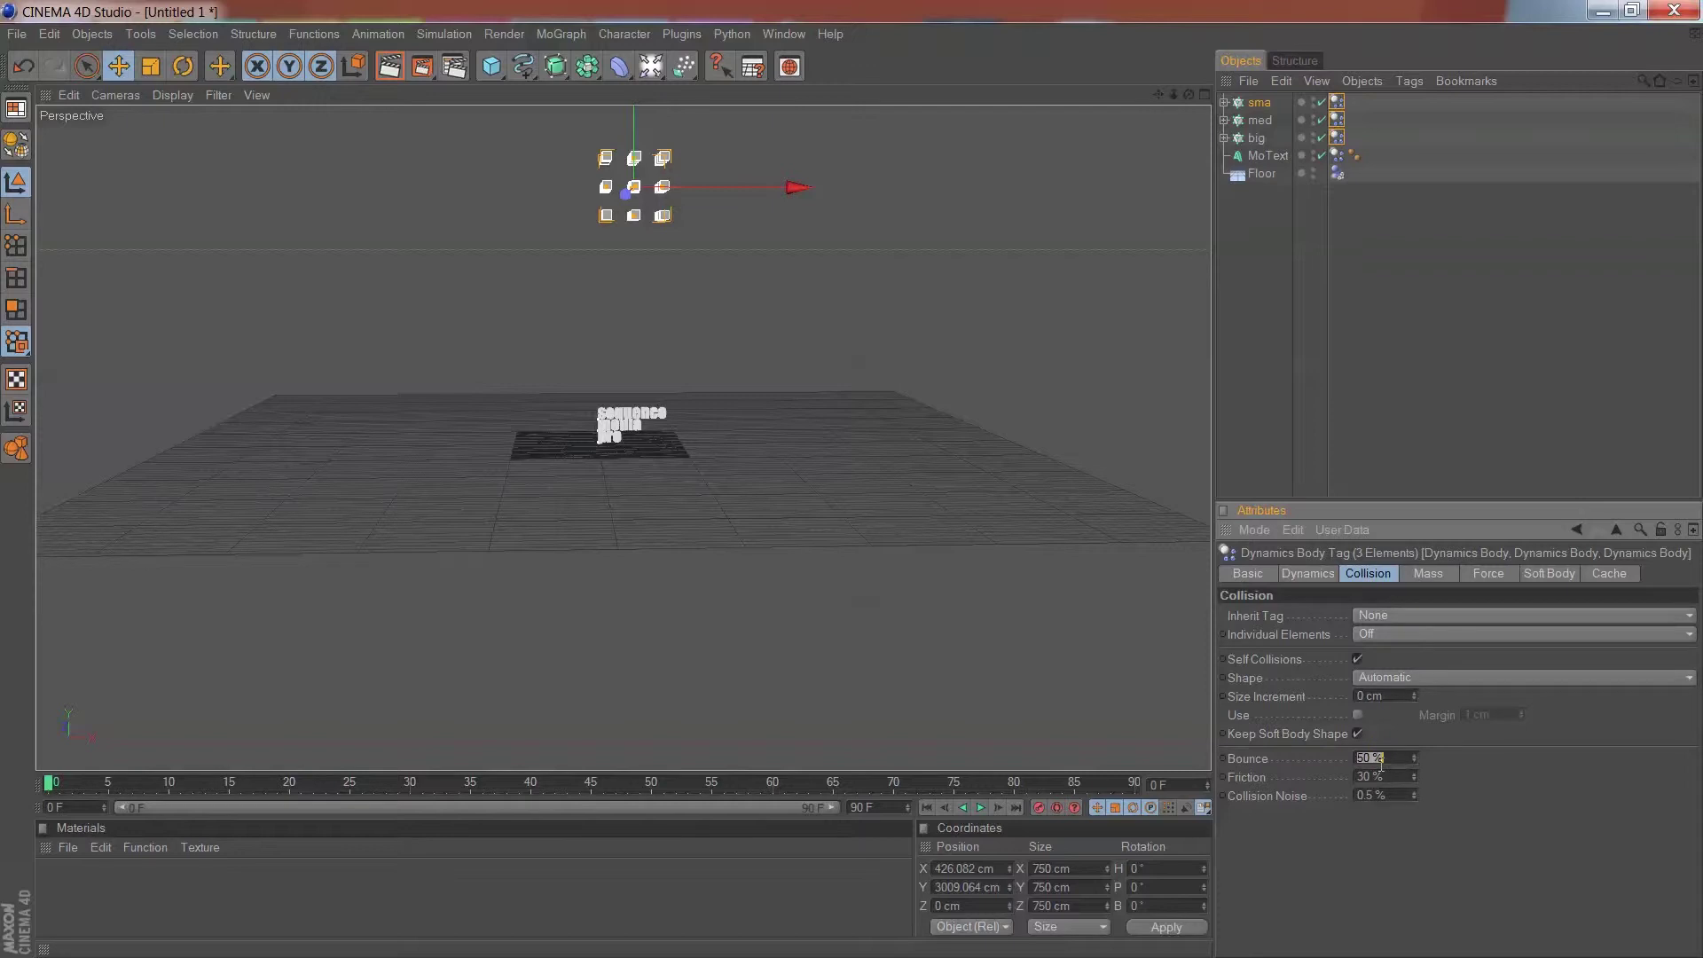
key("BackSpace")
key("Return")
left_click(1413, 633)
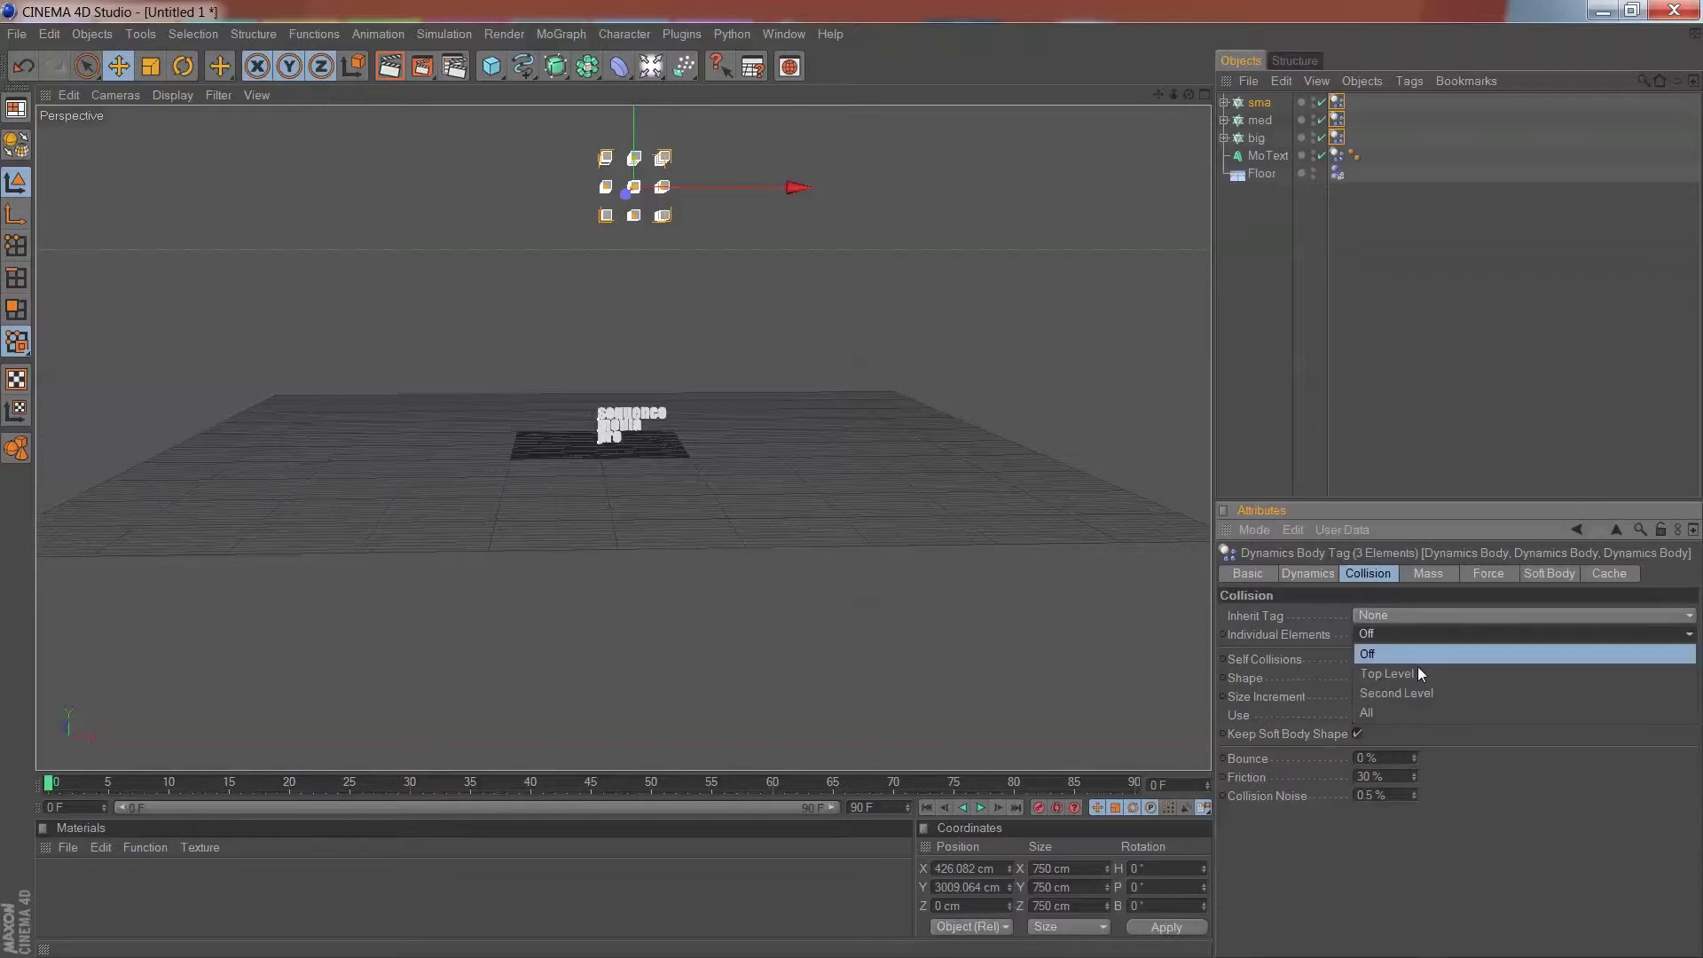
left_click(1406, 715)
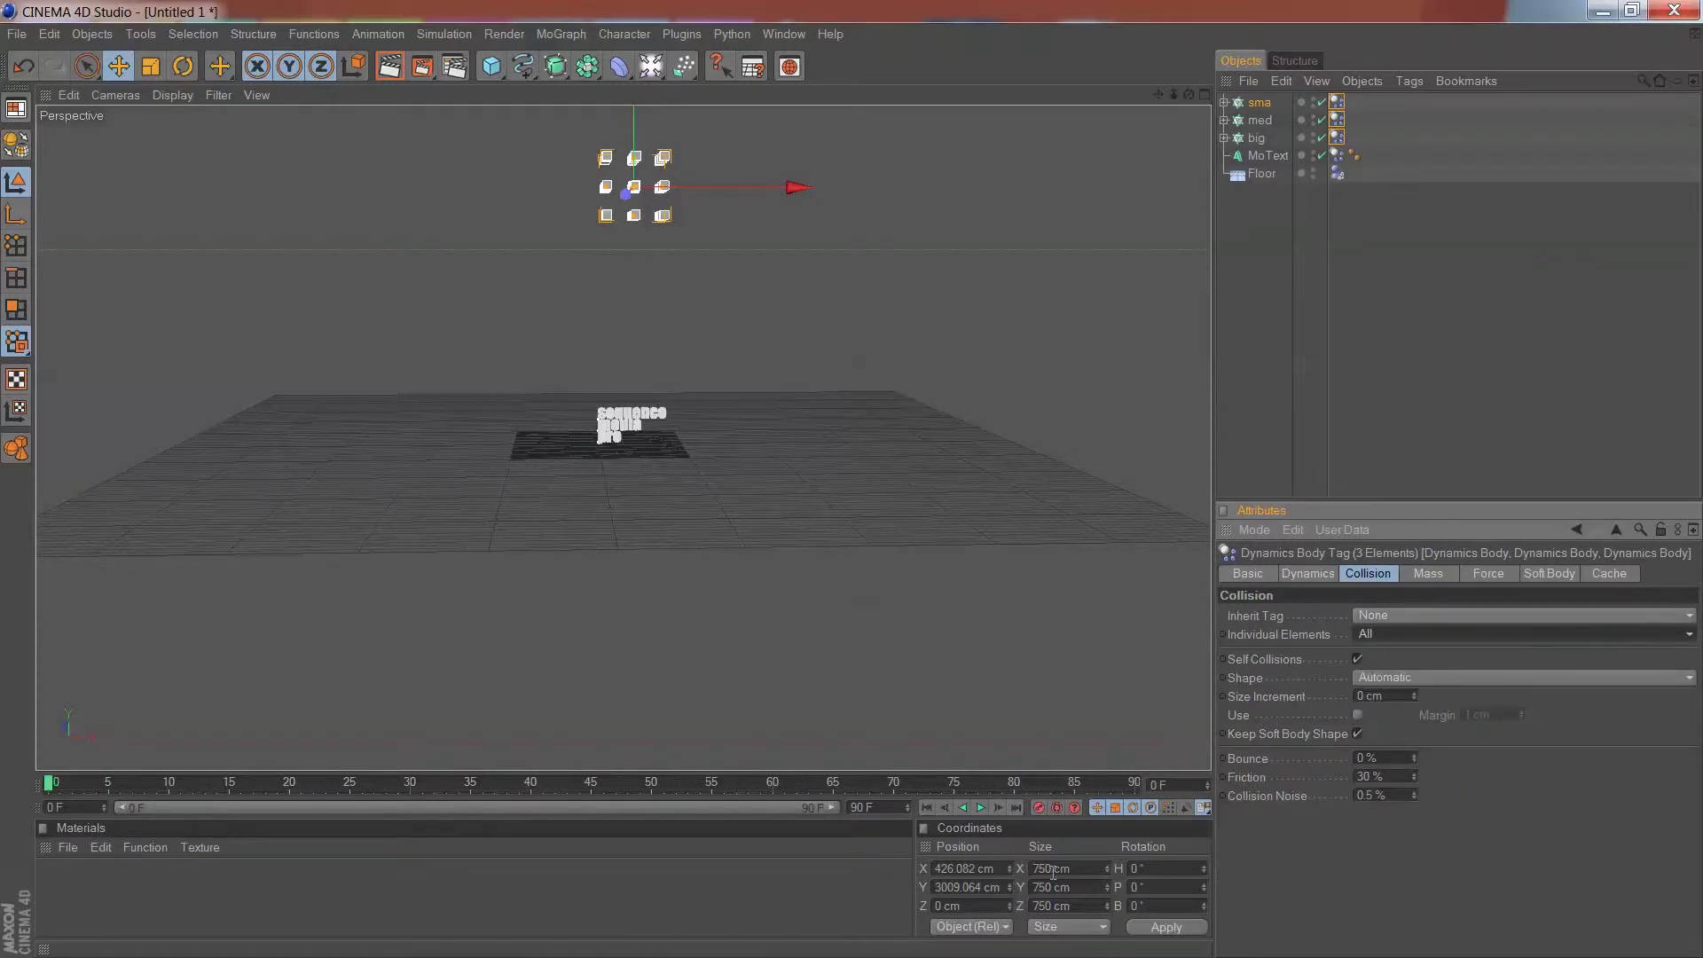
- Set the size of the cube inside the sma cloner to 30 cm in X, Y and Z
scroll(868, 277, "down", 5)
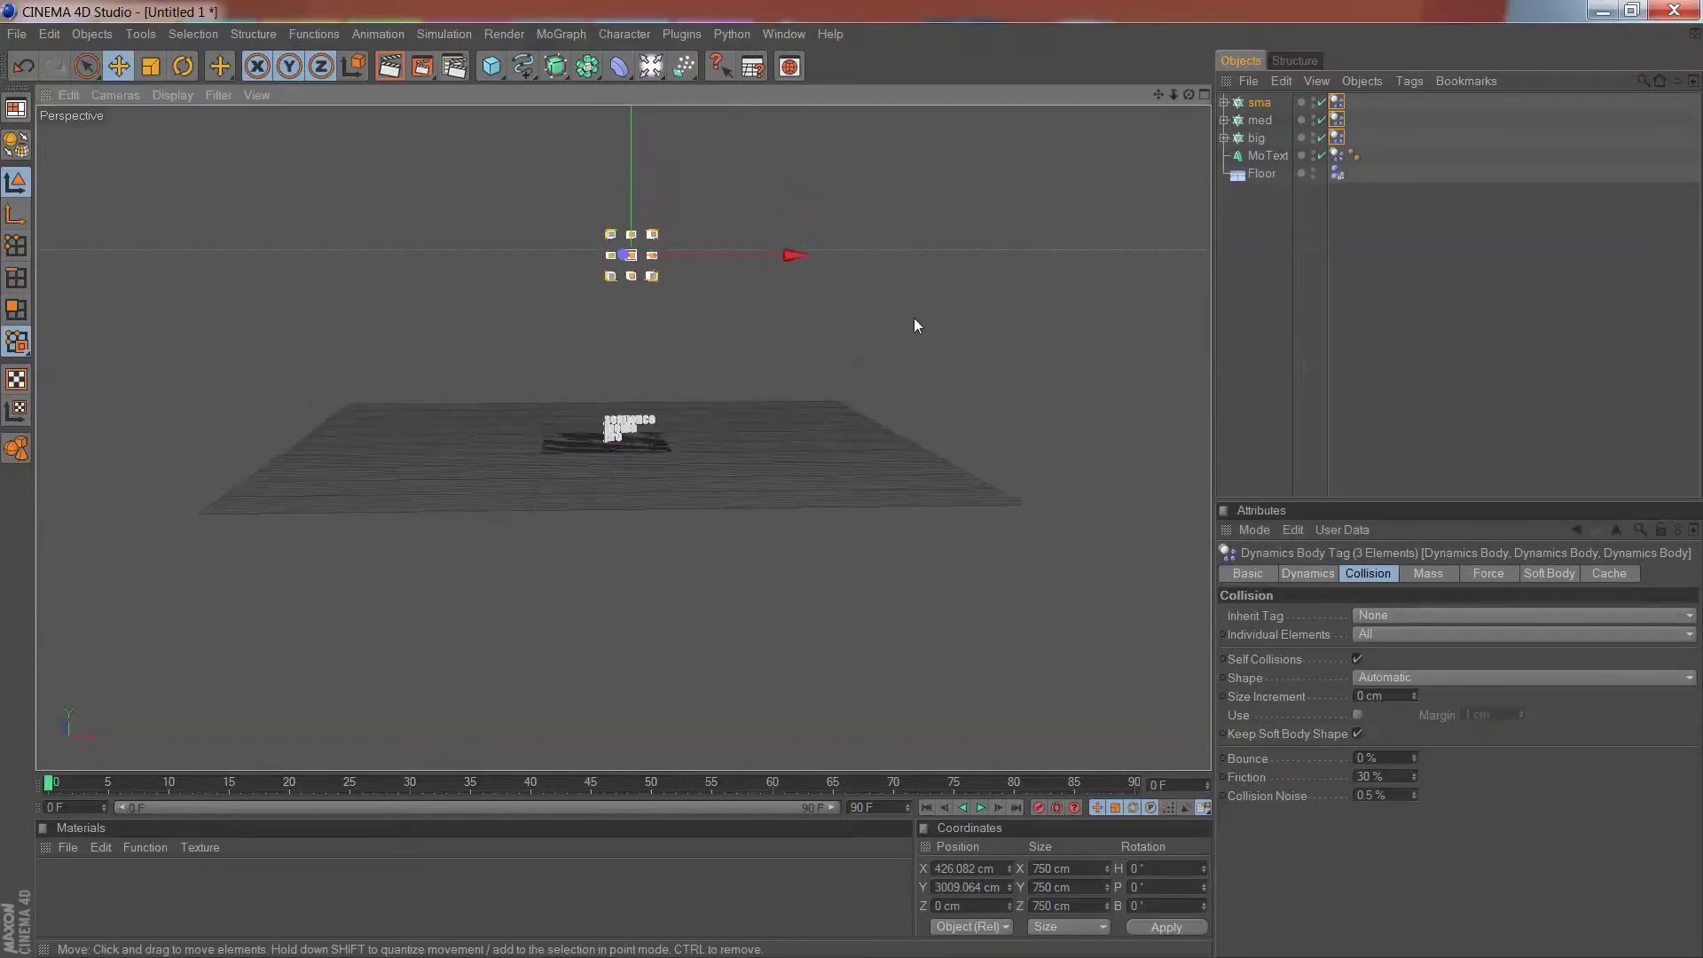
scroll(917, 325, "up", 3)
left_click(1256, 104)
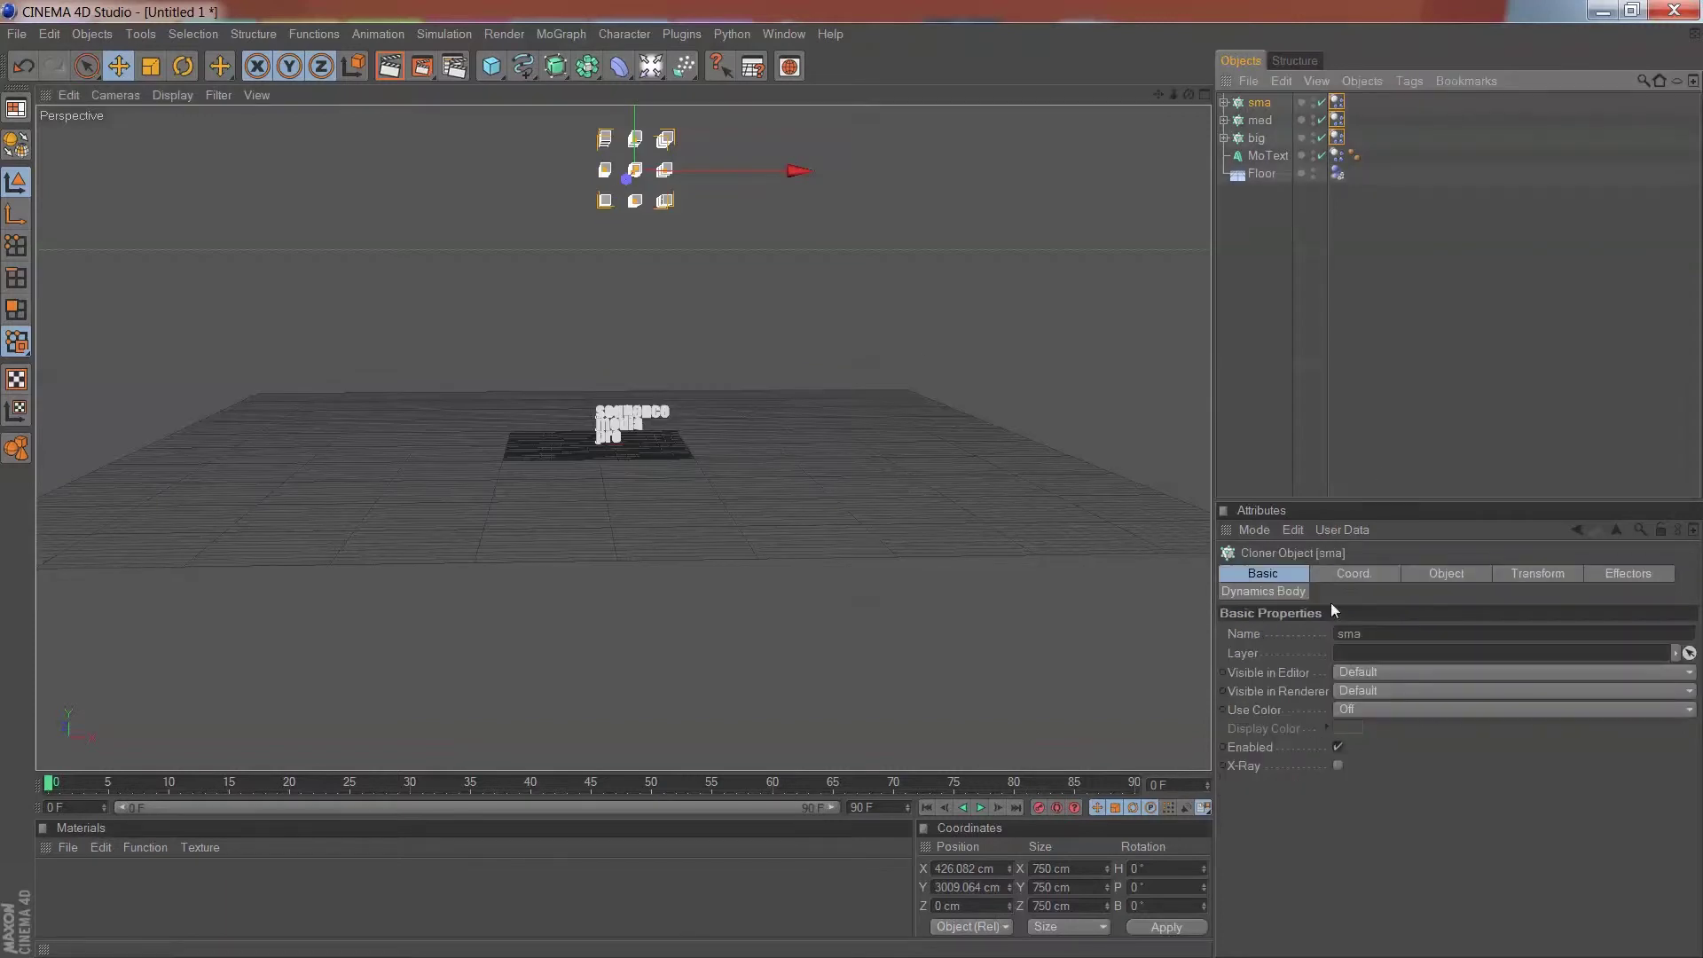
left_click(1224, 103)
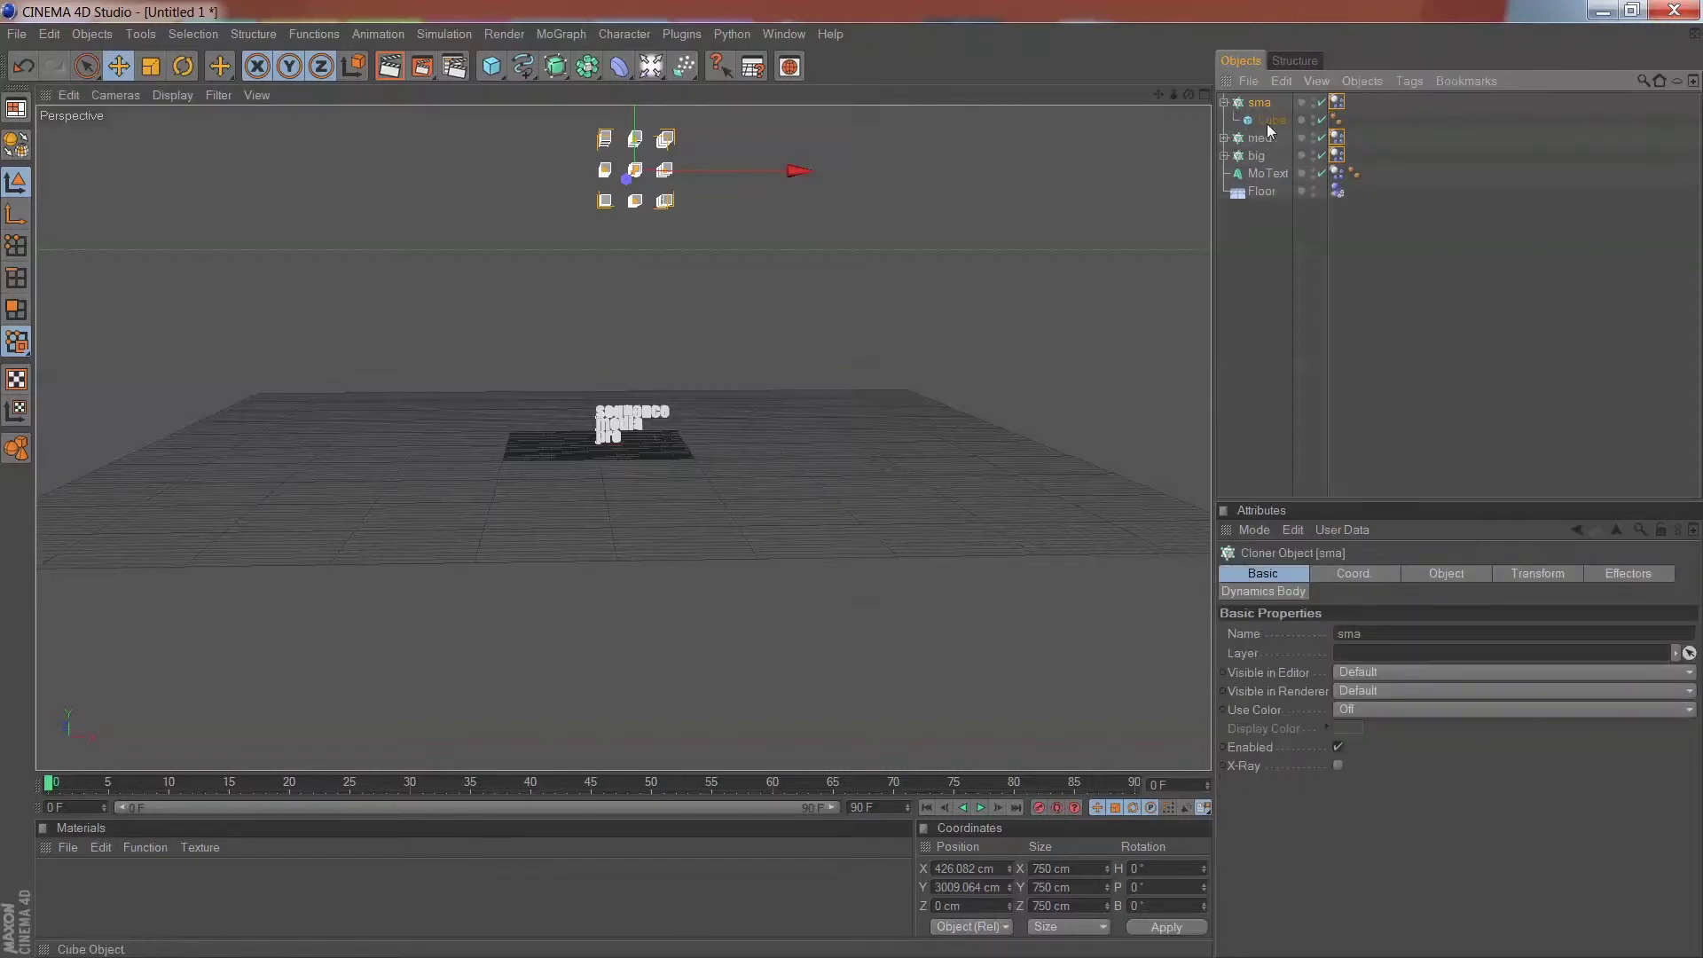
left_click(1268, 120)
left_click(1322, 575)
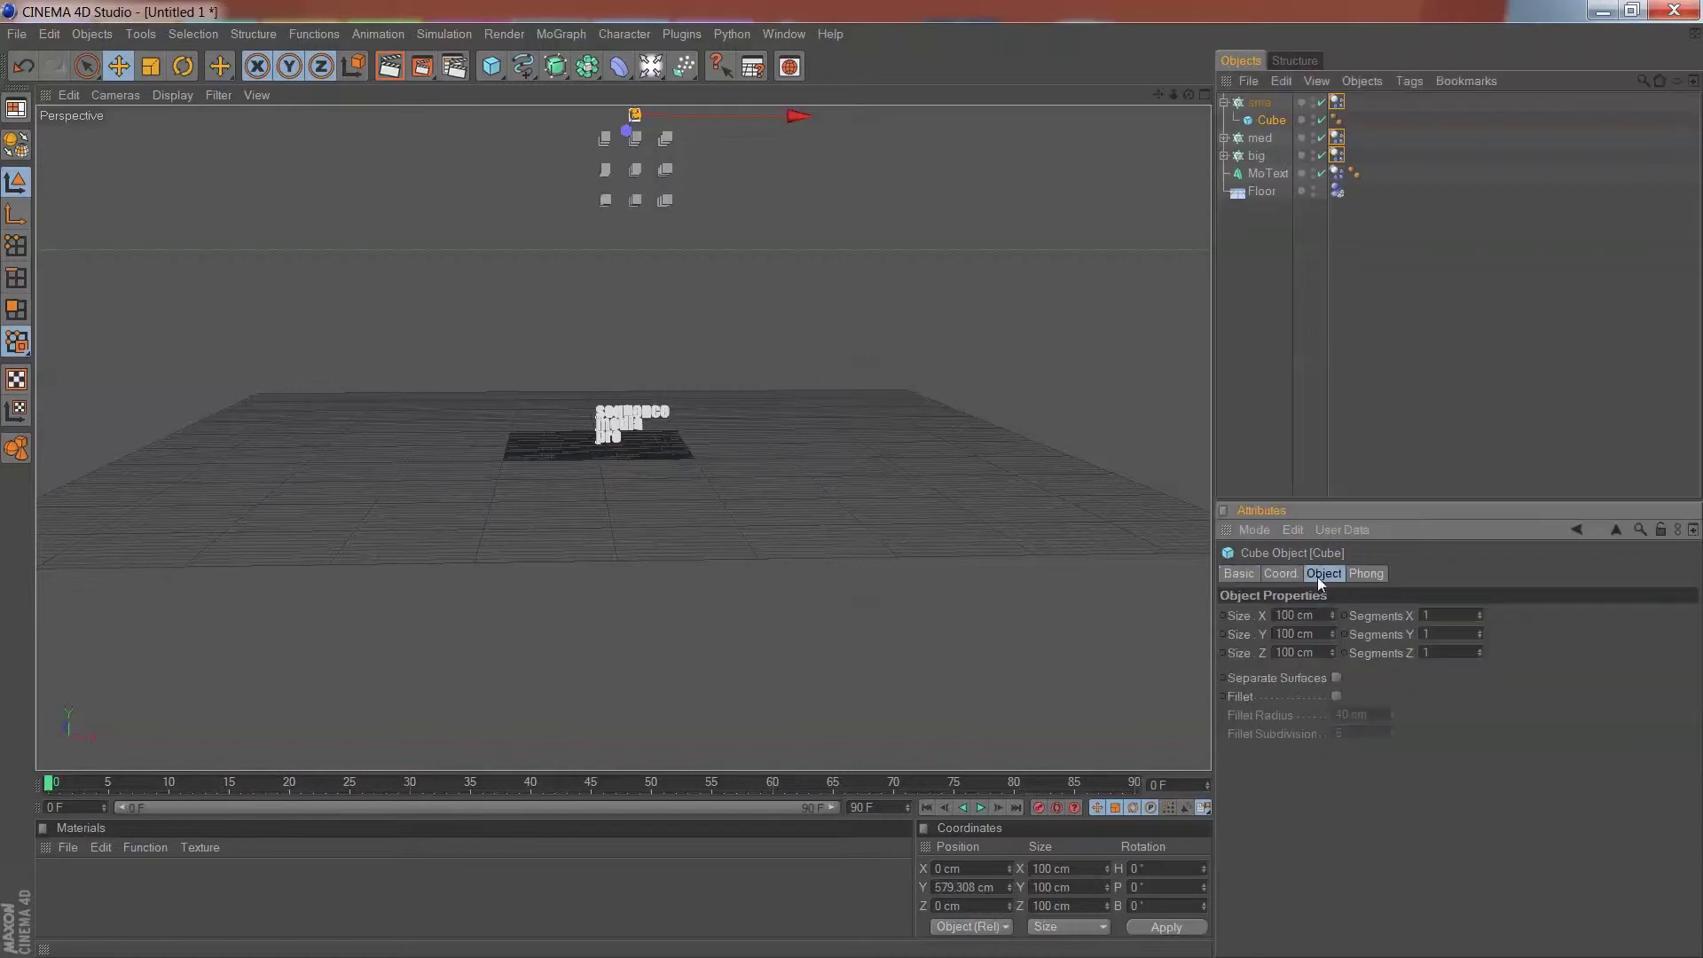
left_click(1315, 615)
key("BackSpace")
type("30")
key("Tab")
type("30")
key("Tab")
type("30")
key("Return")
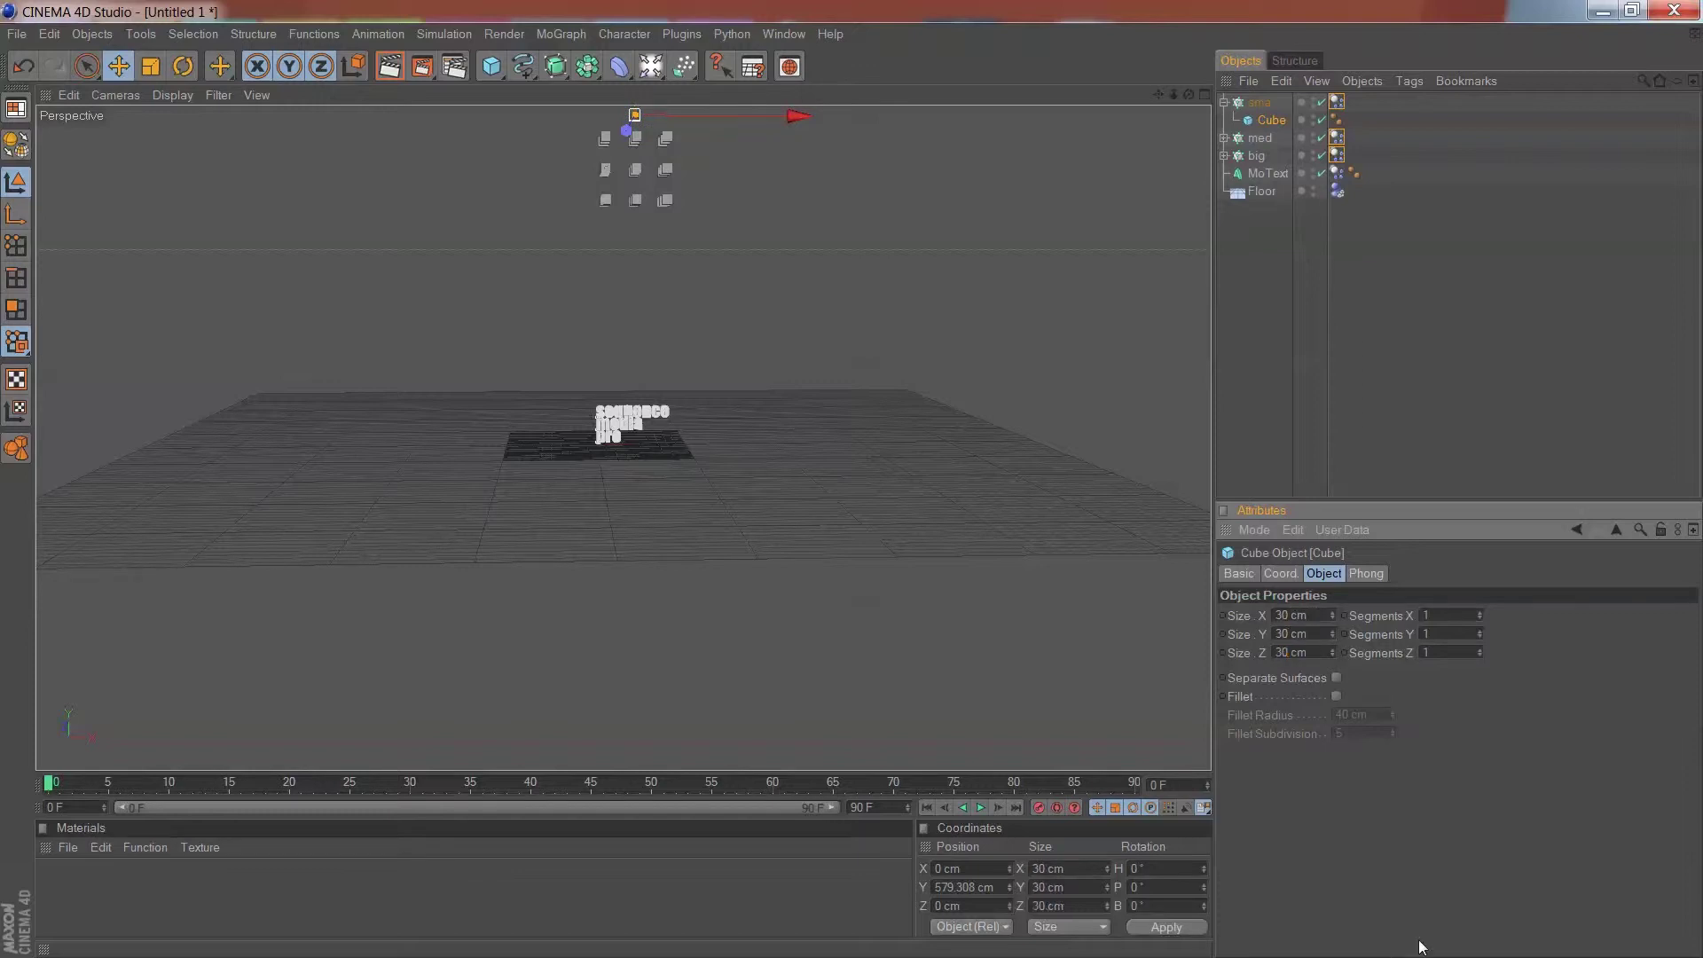
- Set the size of the cube inside the med cloner to 50 cm in X, Y and Z
left_click(1224, 102)
left_click(1225, 120)
left_click(1264, 138)
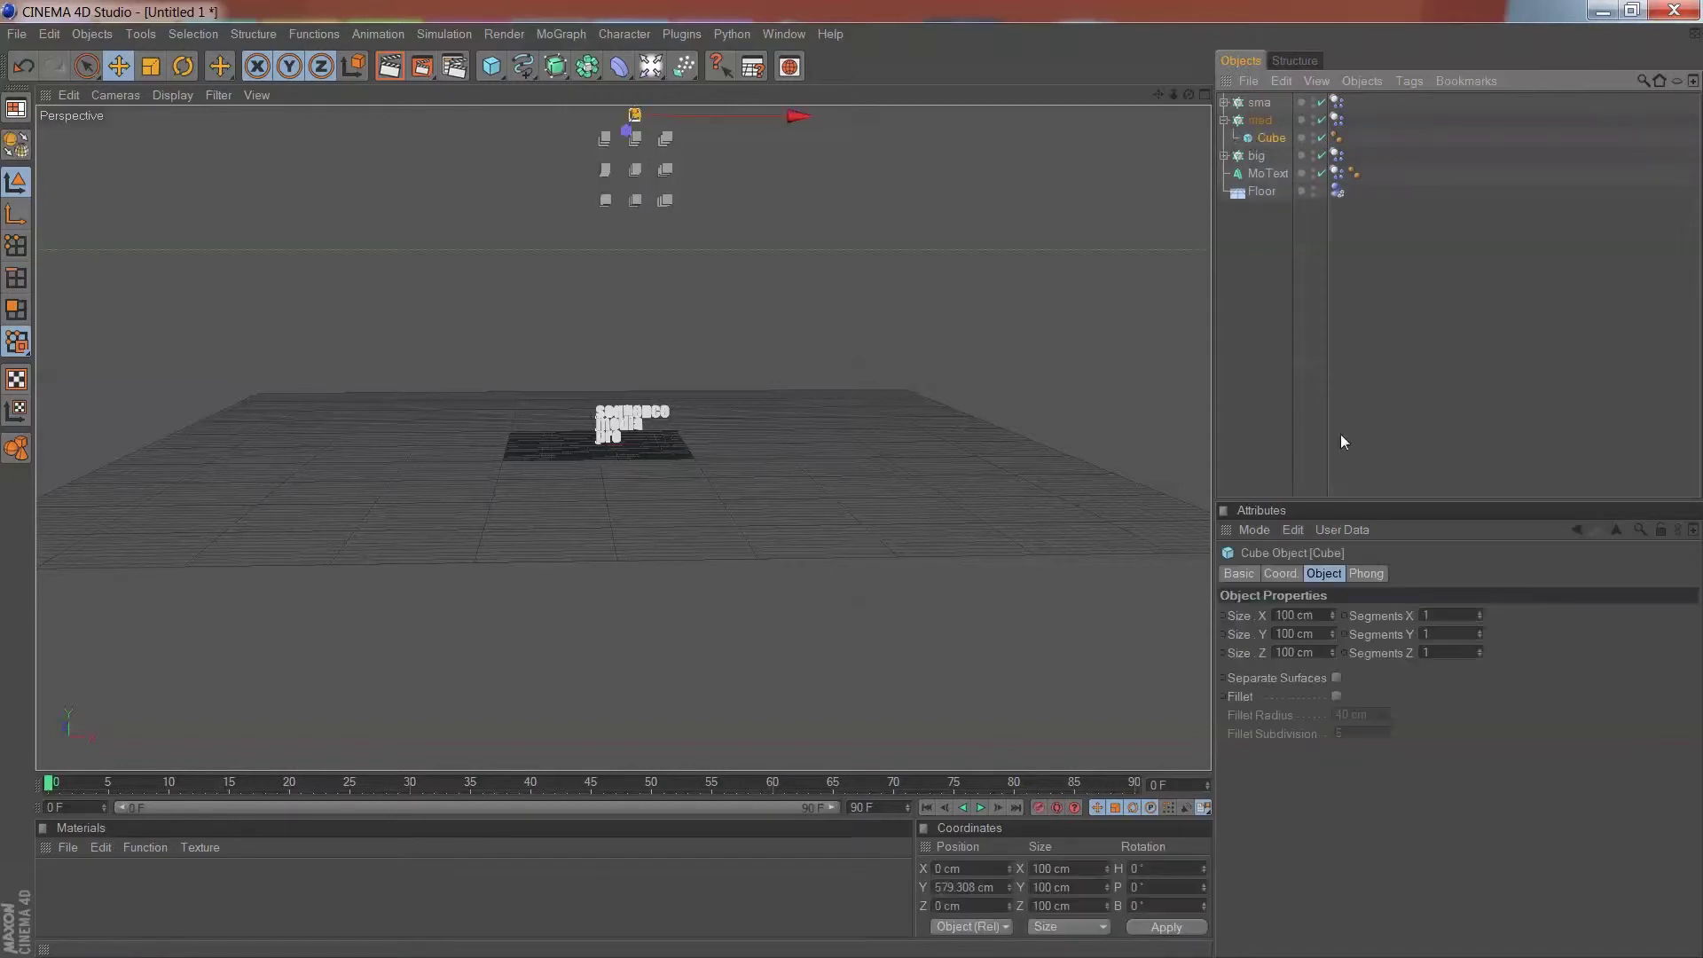
left_click(1326, 615)
key("BackSpace")
type("50")
key("Tab")
type("50")
key("Tab")
type("4")
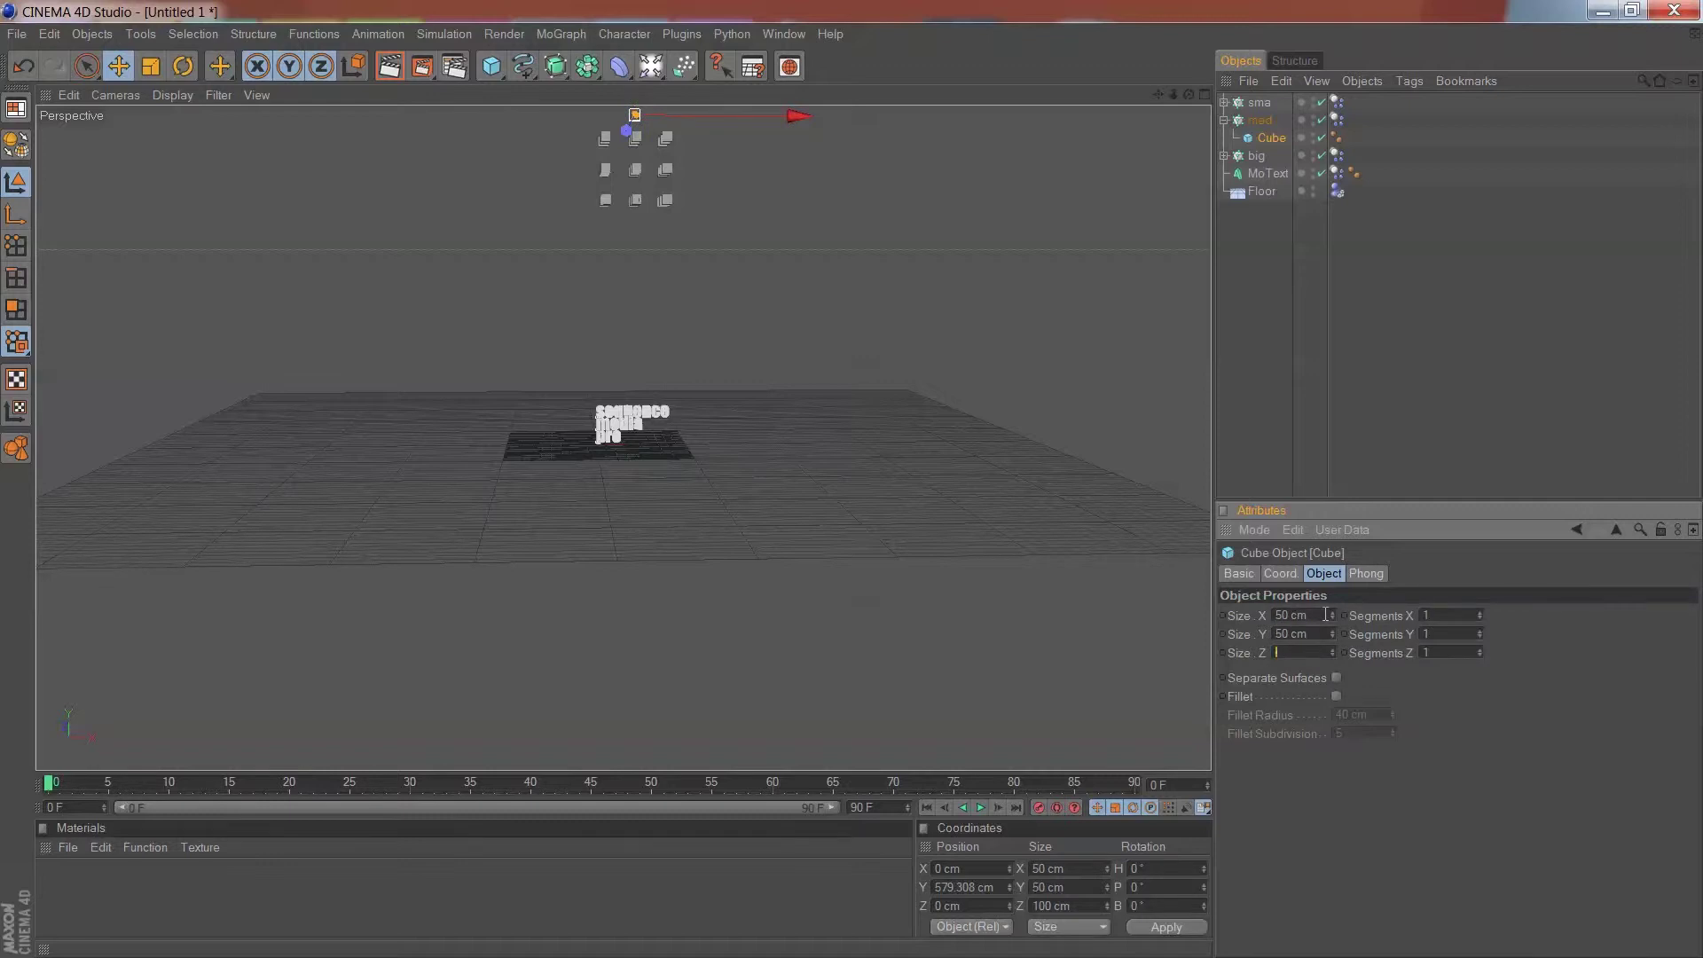
type("0")
key("Return")
scroll(571, 165, "down", 5)
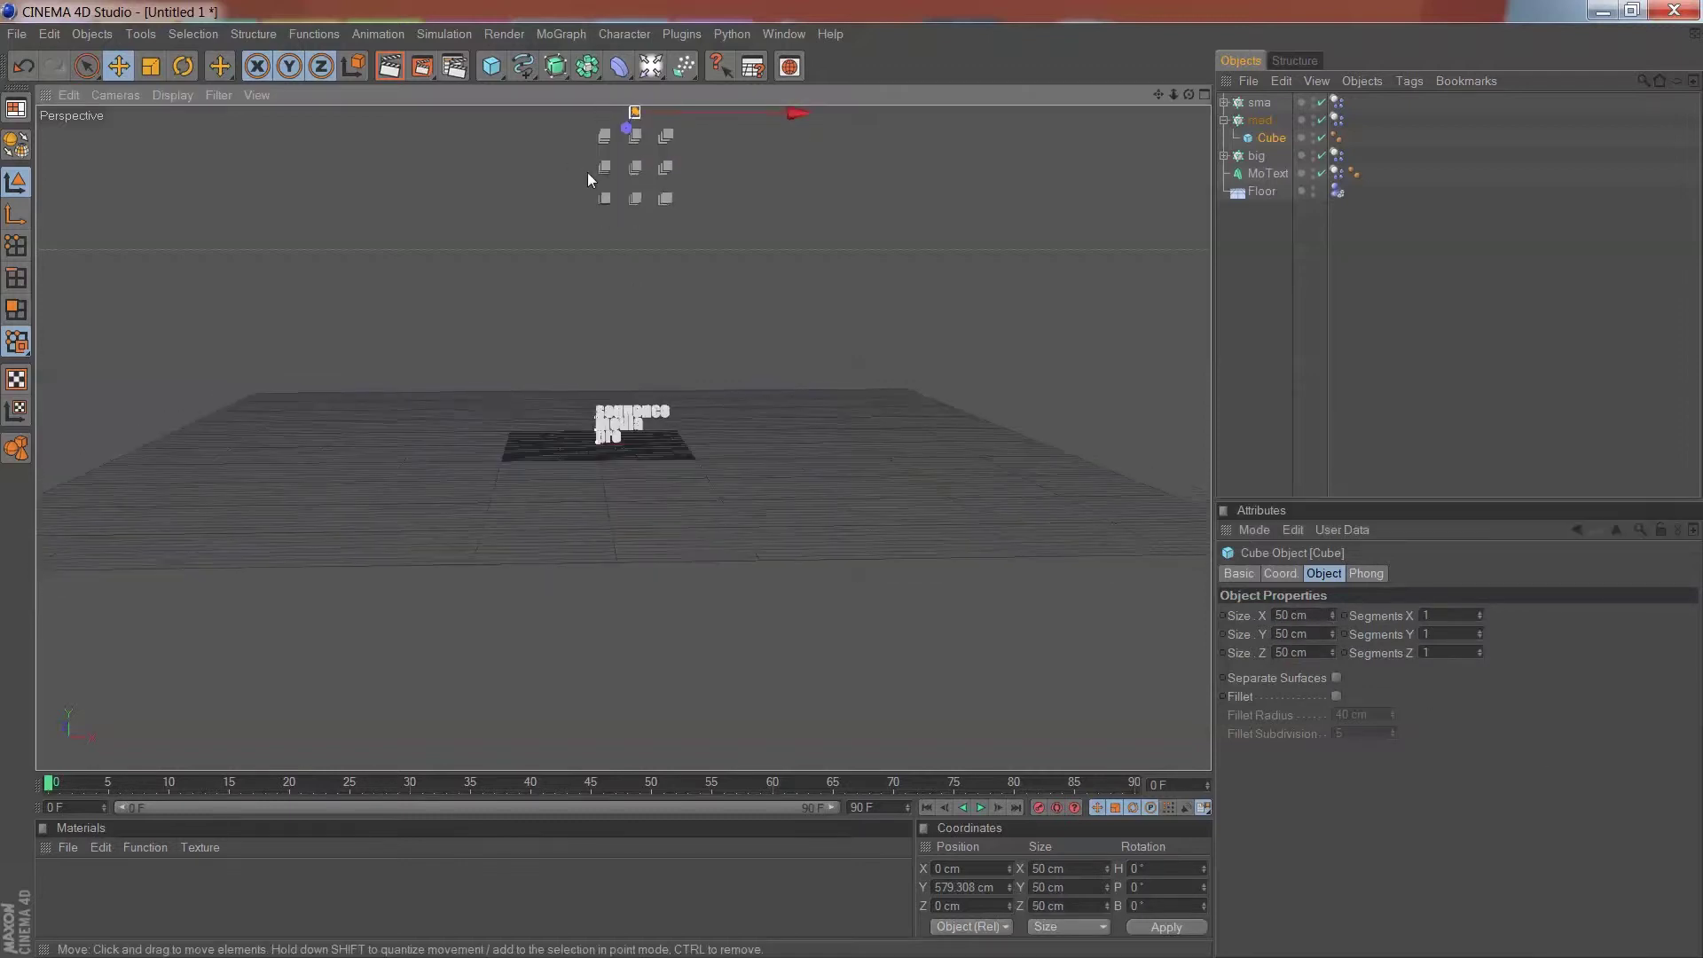
left_click(1223, 121)
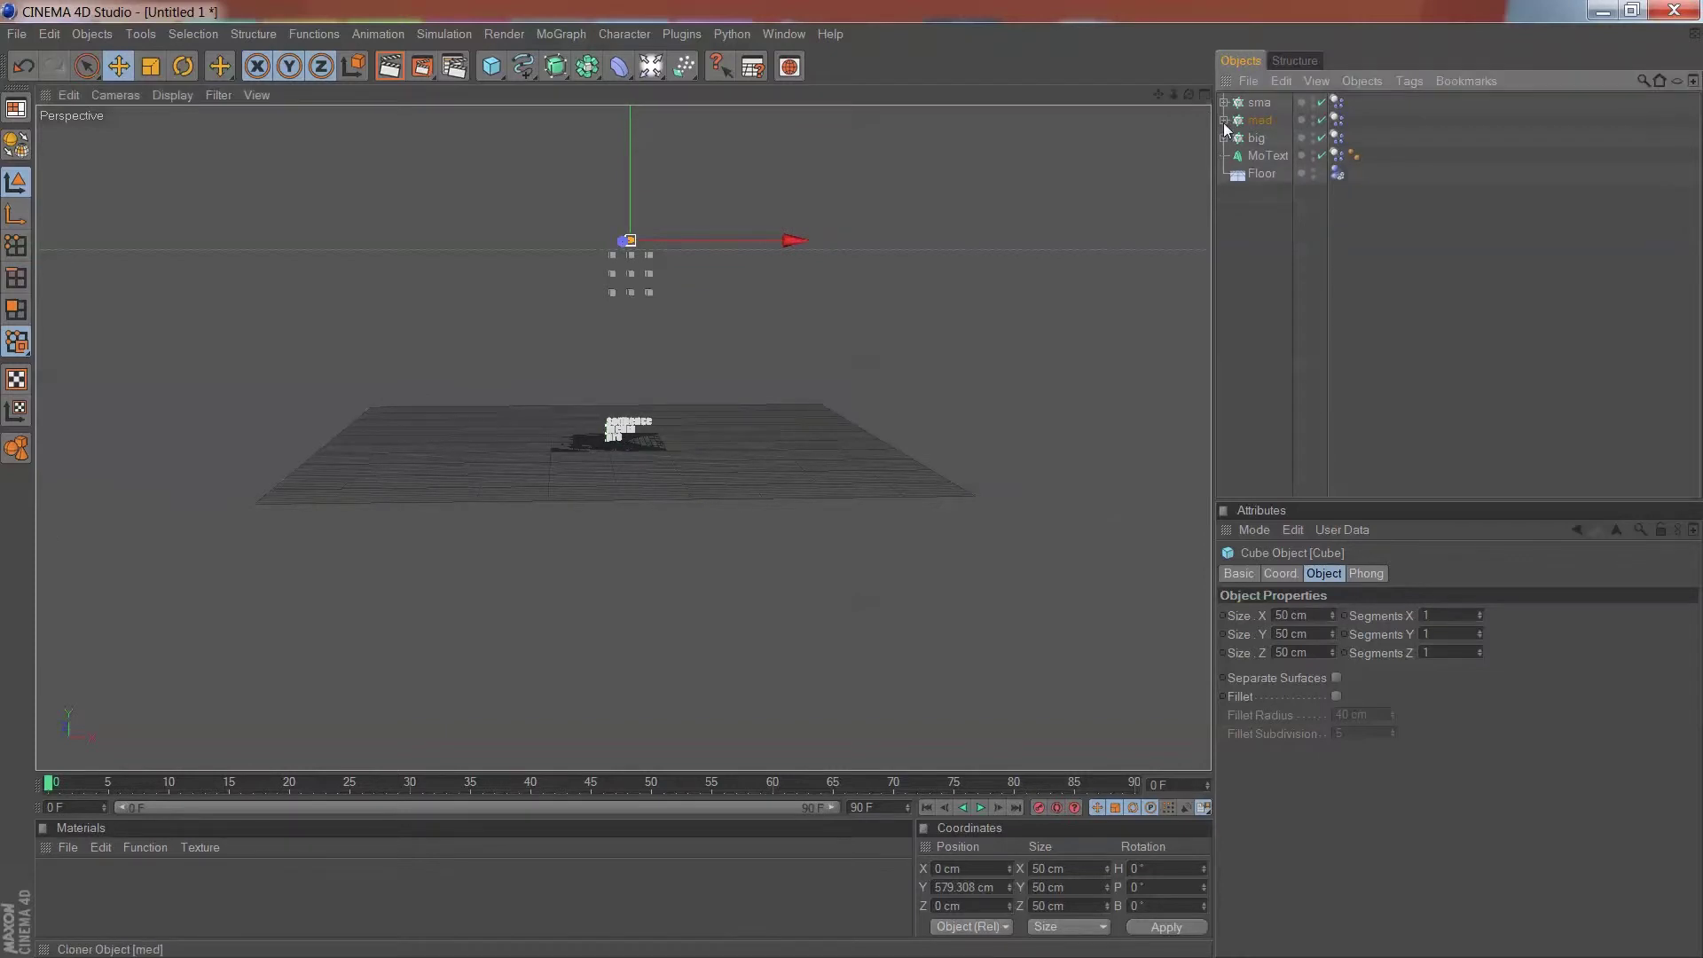
scroll(705, 274, "up", 4)
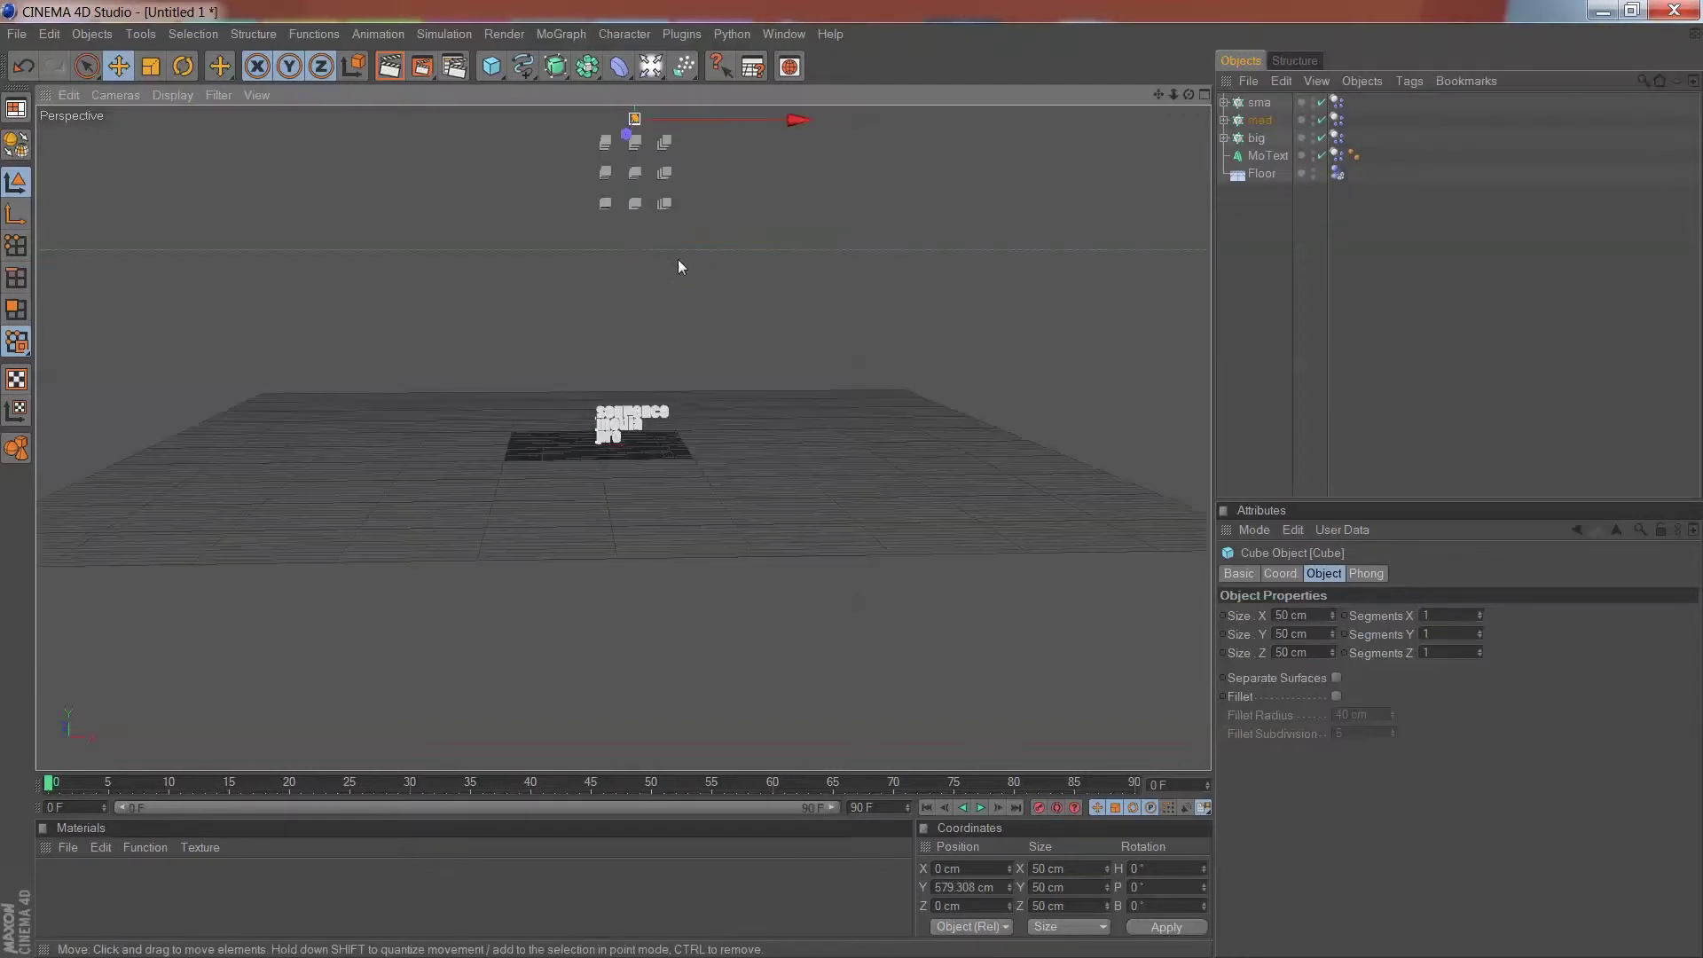
- Set the Bounce of the MoText's Dynamics Body tag to 0 % and show its Dynamics settings
left_click(1254, 138)
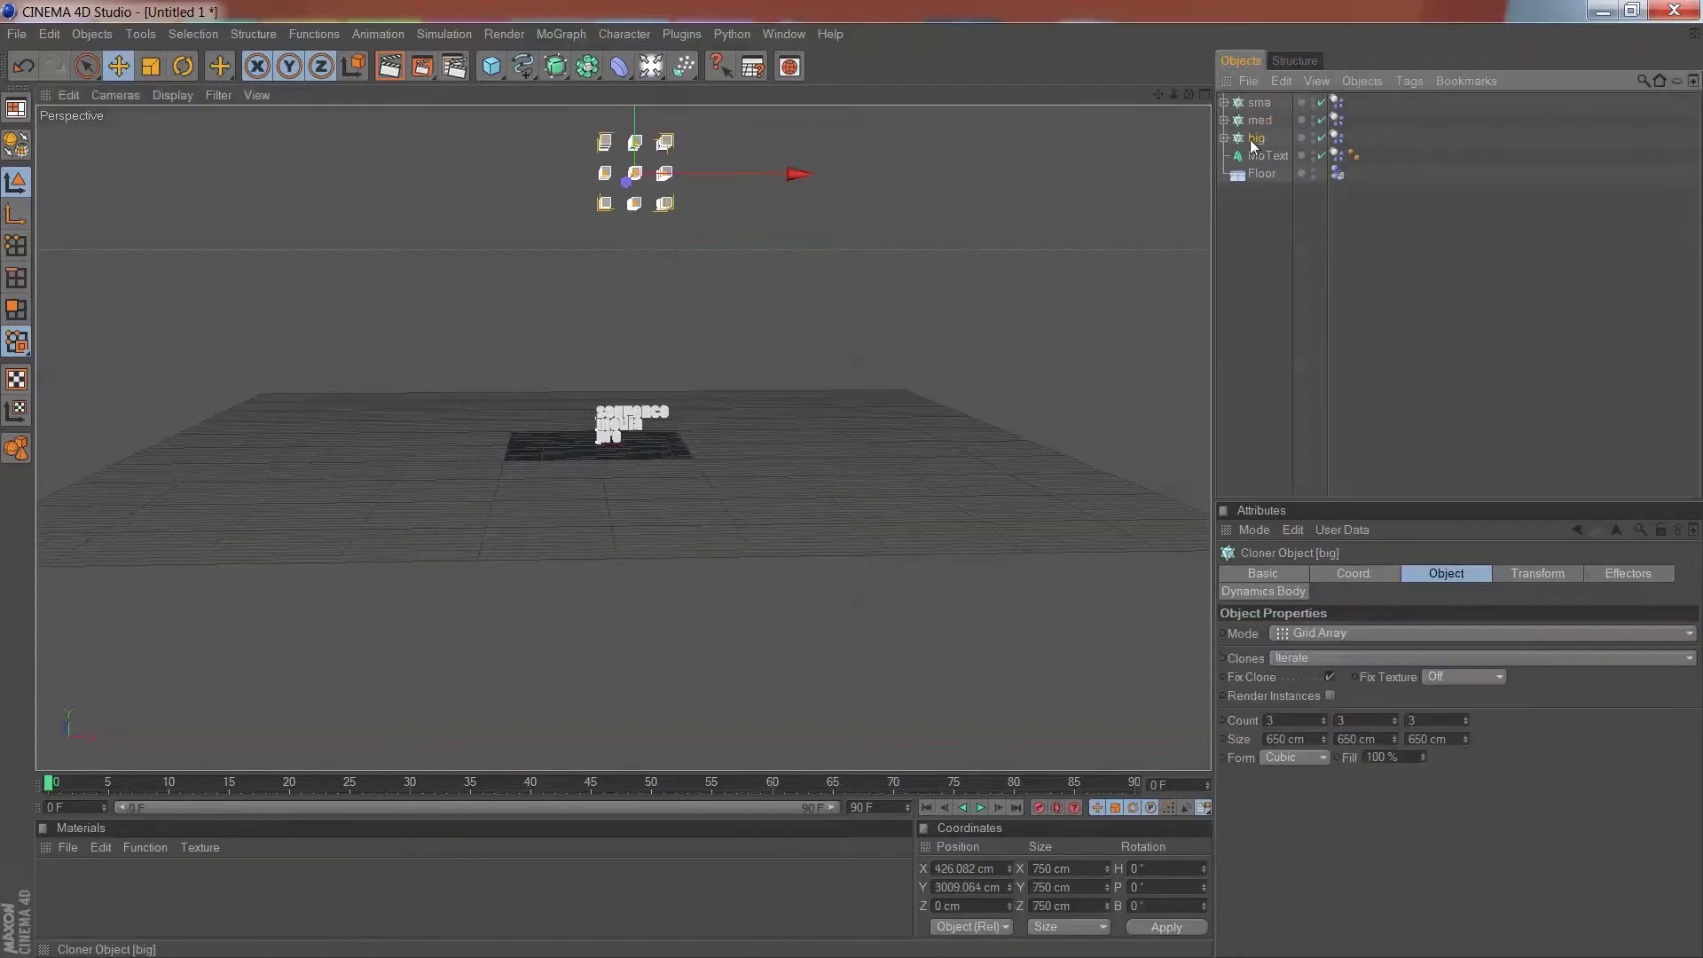
left_click(646, 419)
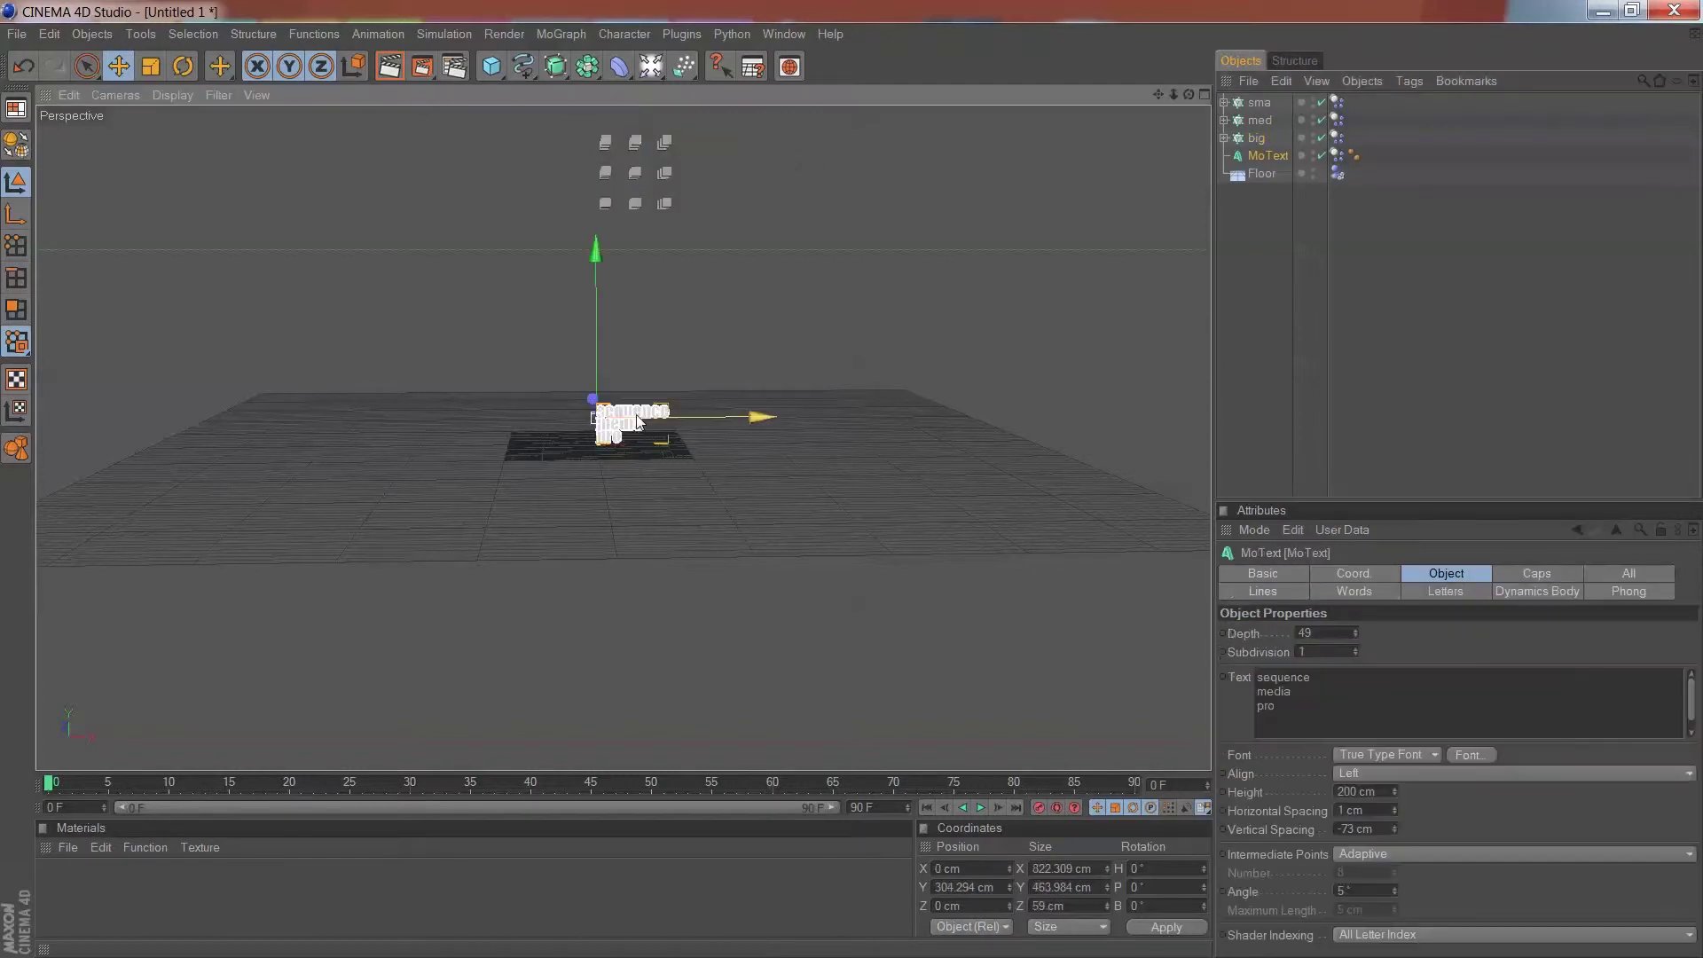
left_click(1339, 157)
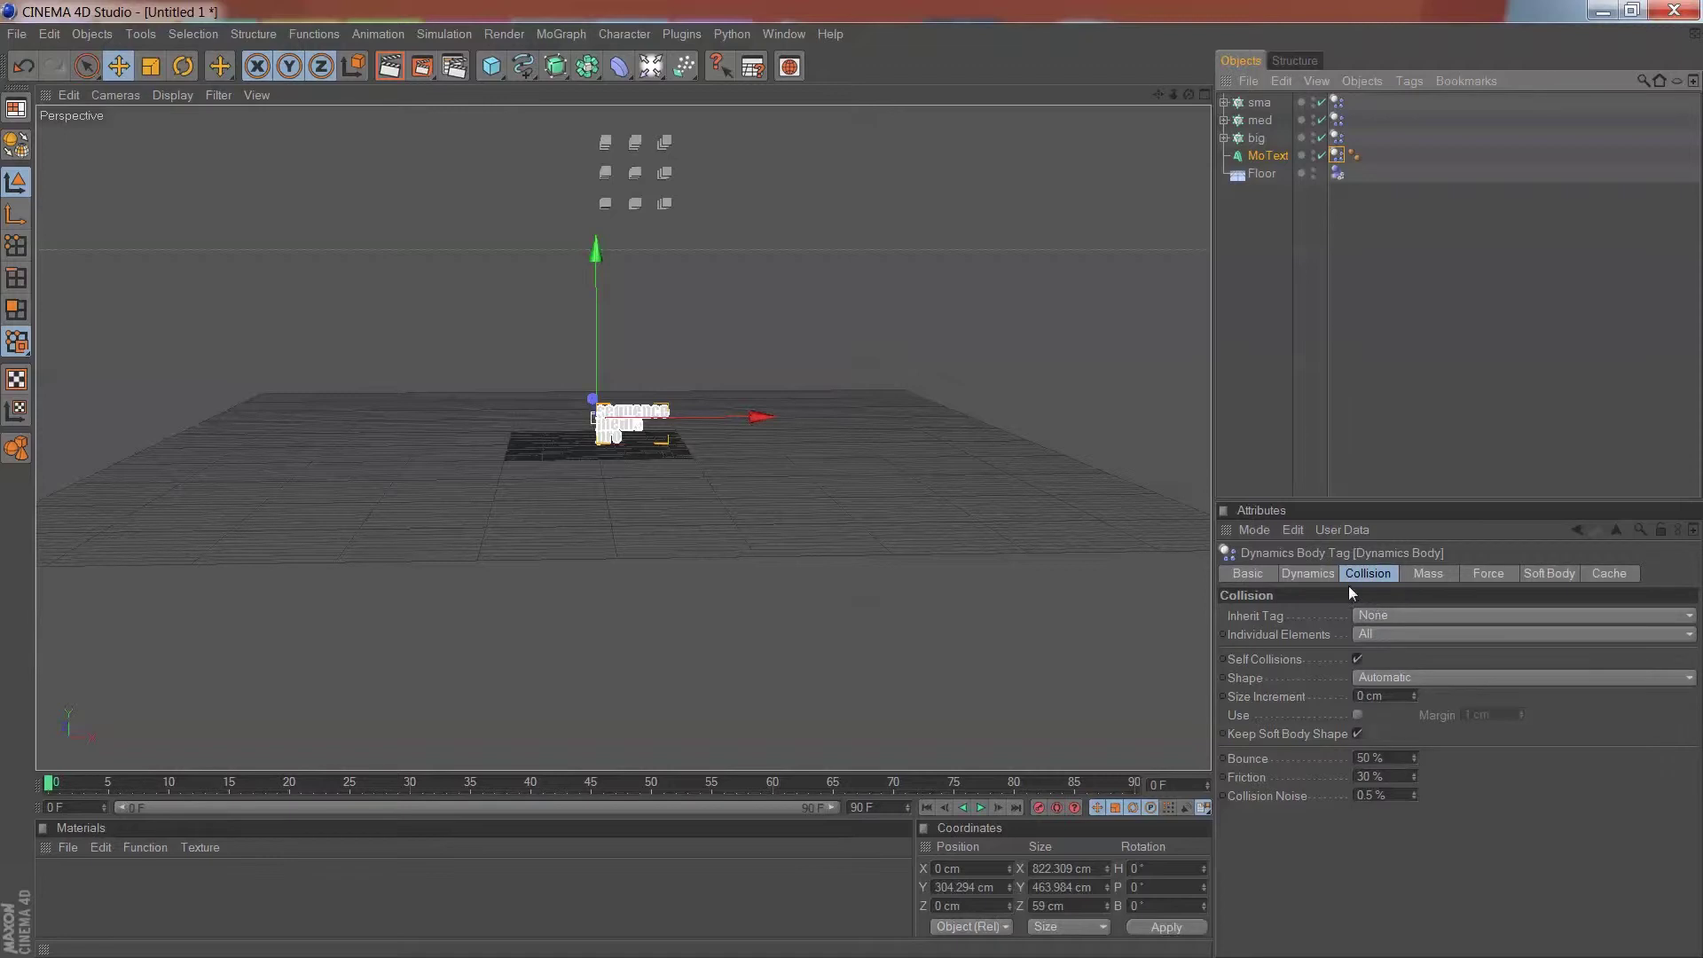
left_click(1403, 758)
type("0")
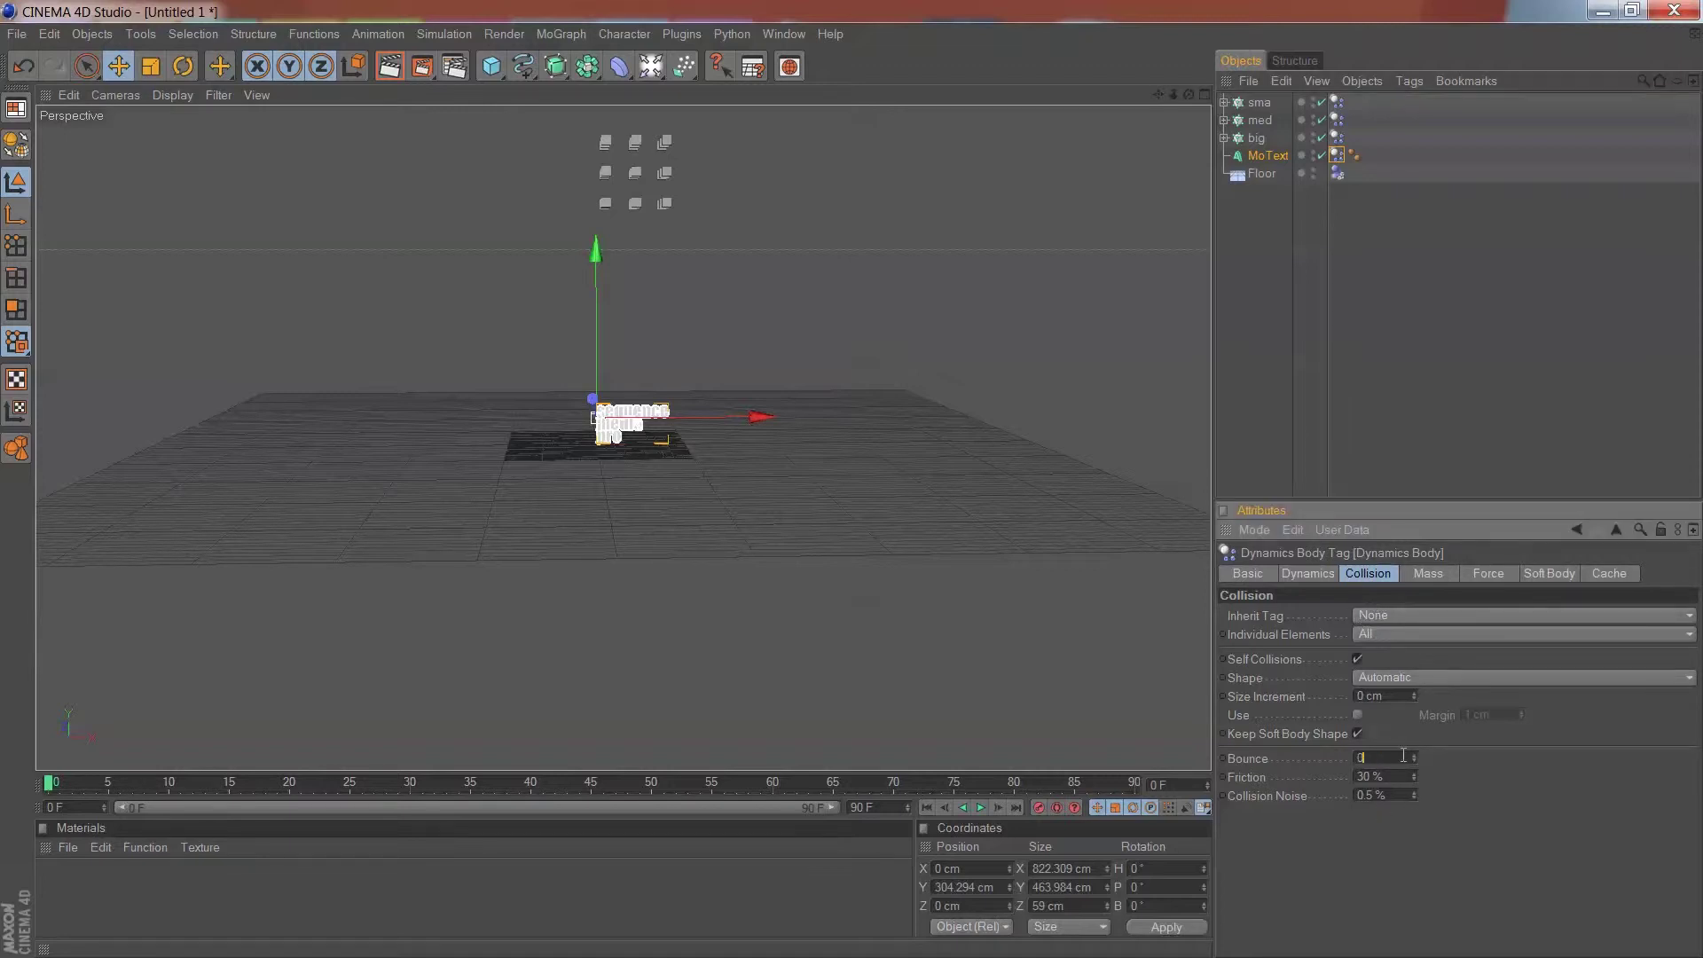
left_click(1308, 575)
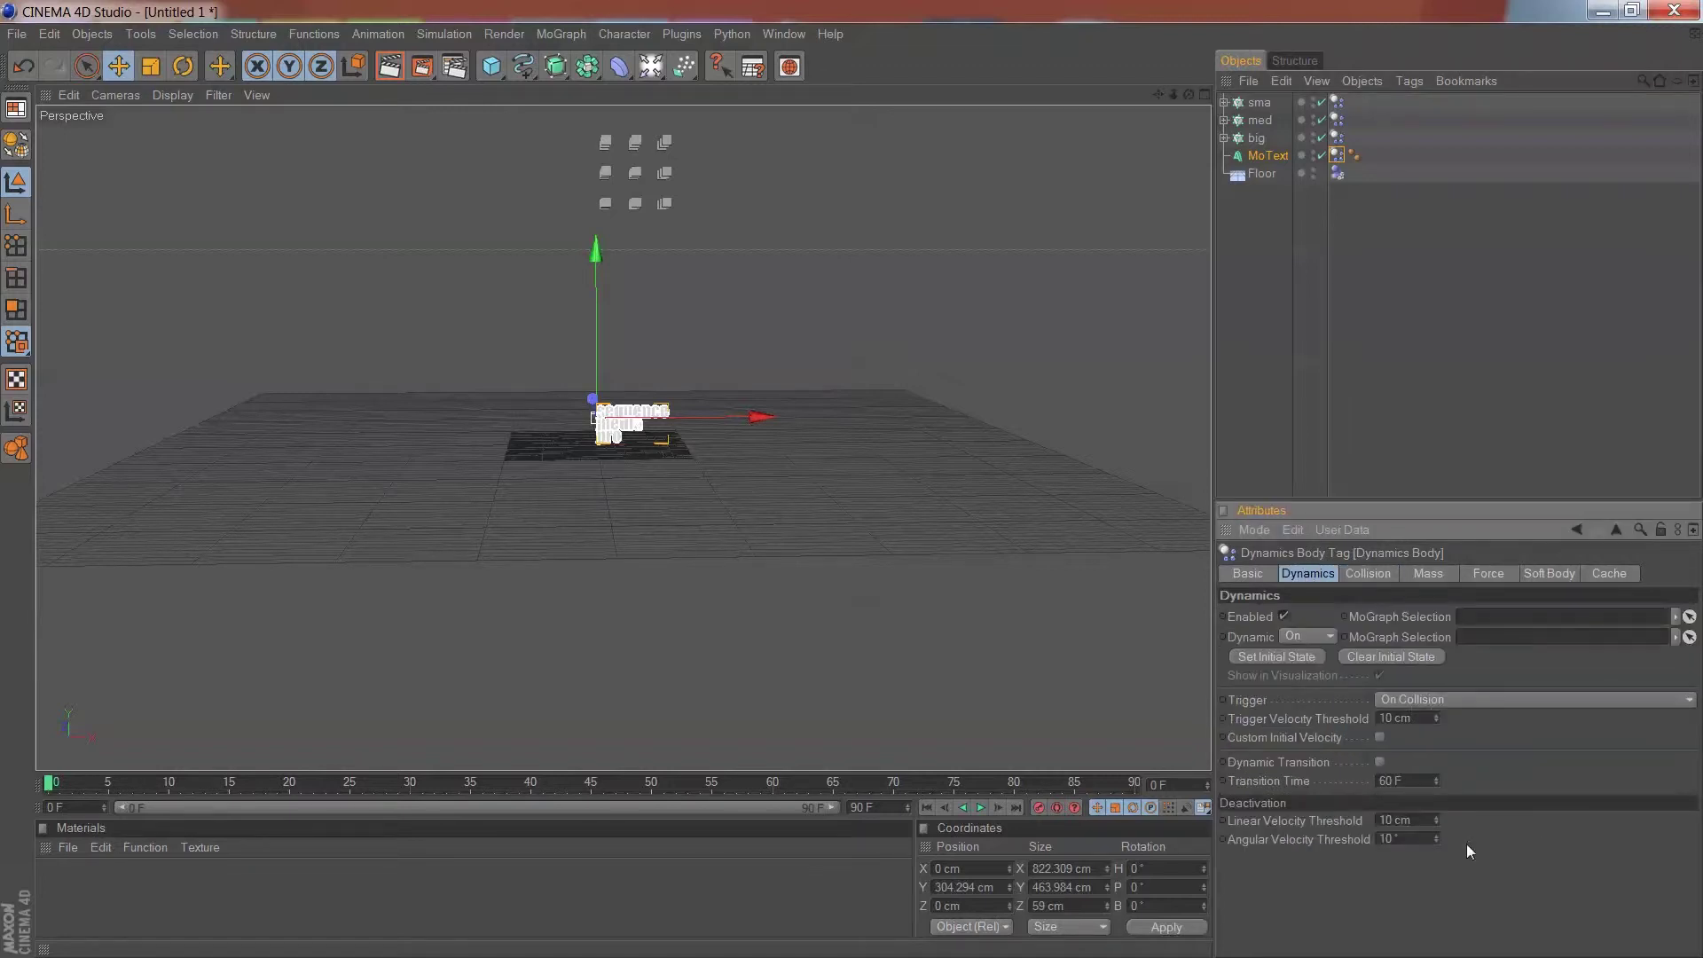
- Play the simulation to check the cubes falling onto the text, then return to the start of the timeline
scroll(711, 321, "up", 5)
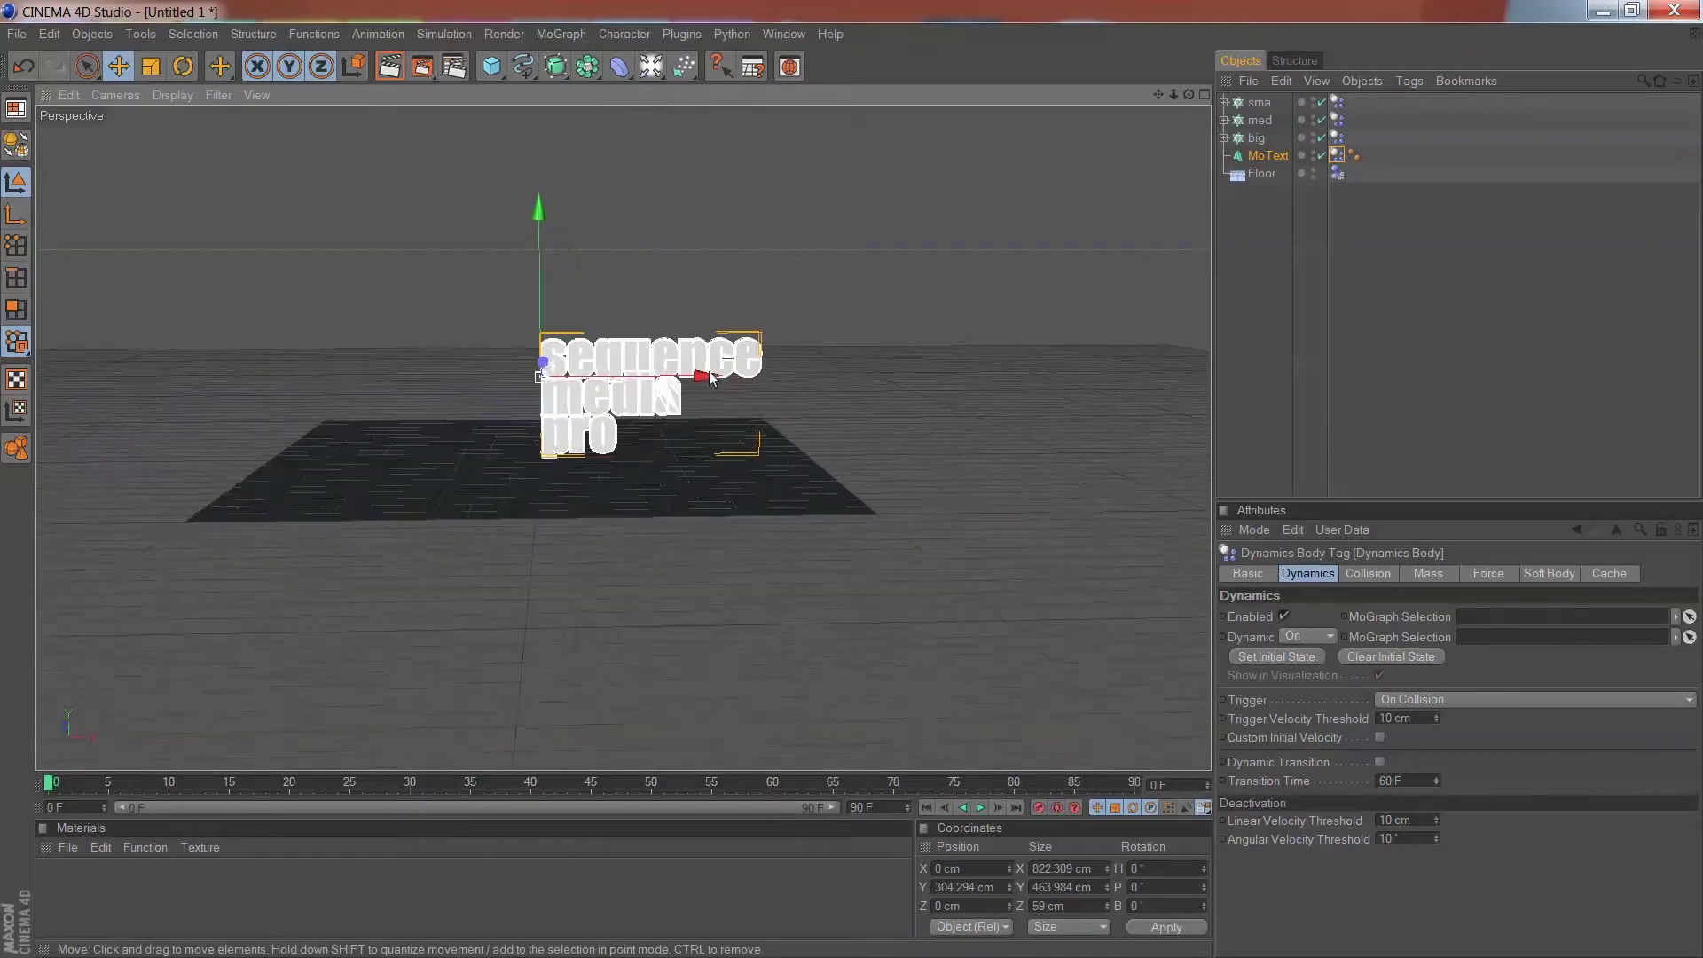
scroll(710, 378, "up", 3)
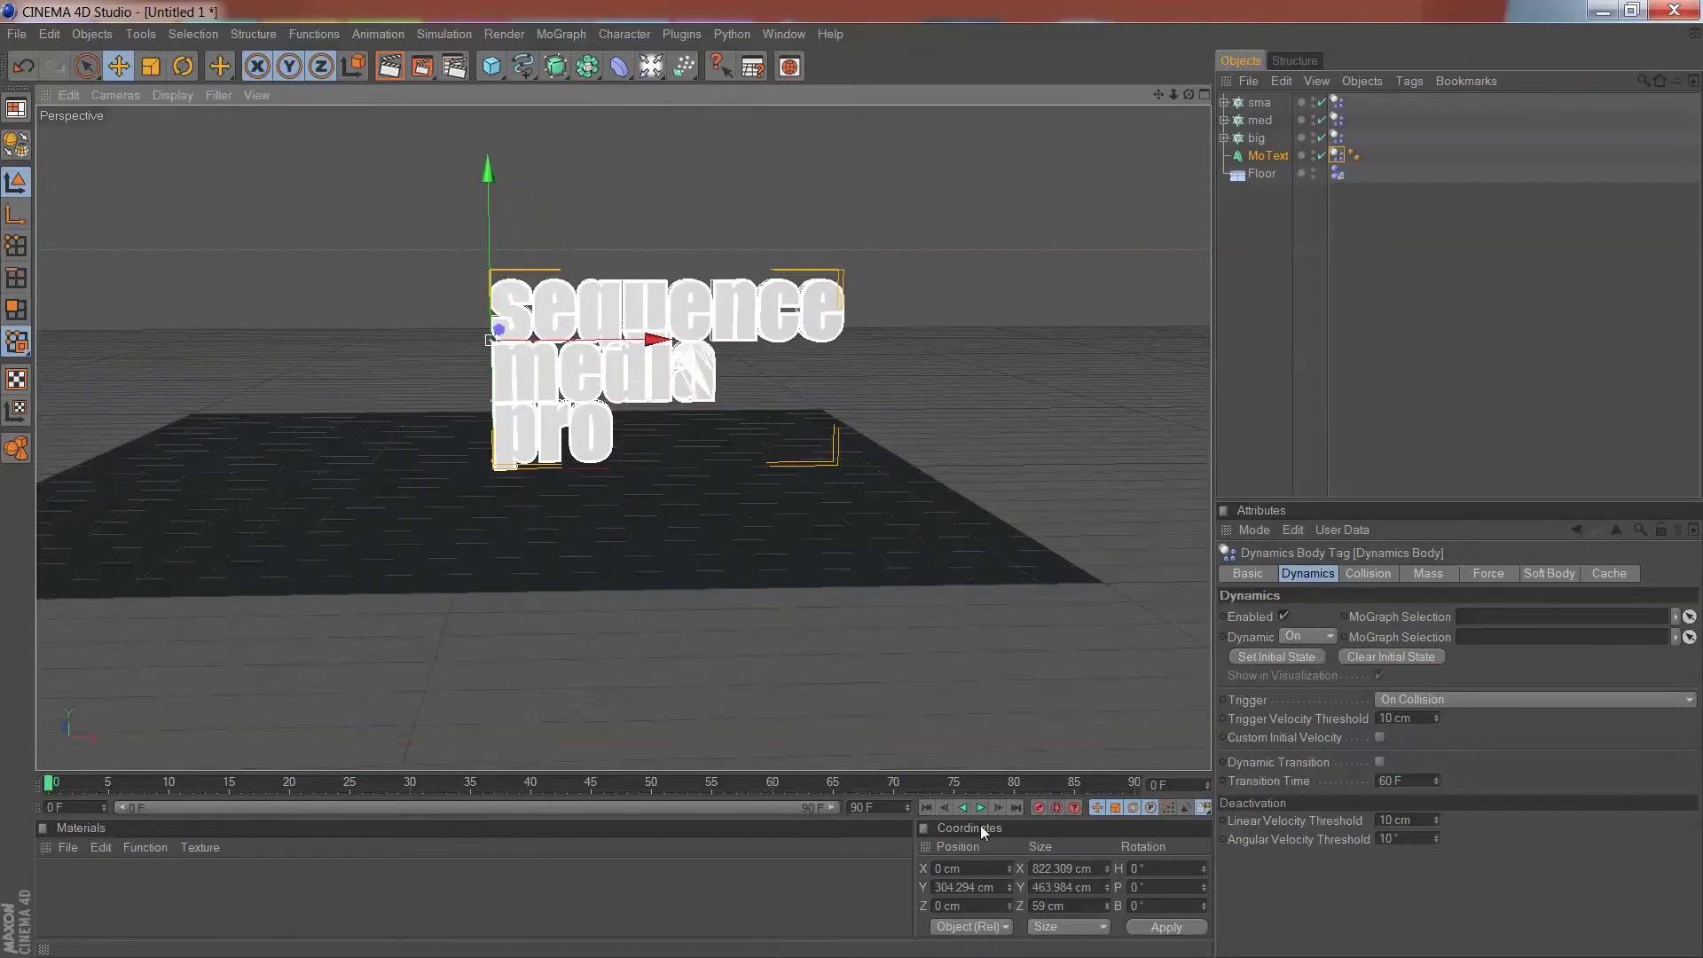
left_click(981, 809)
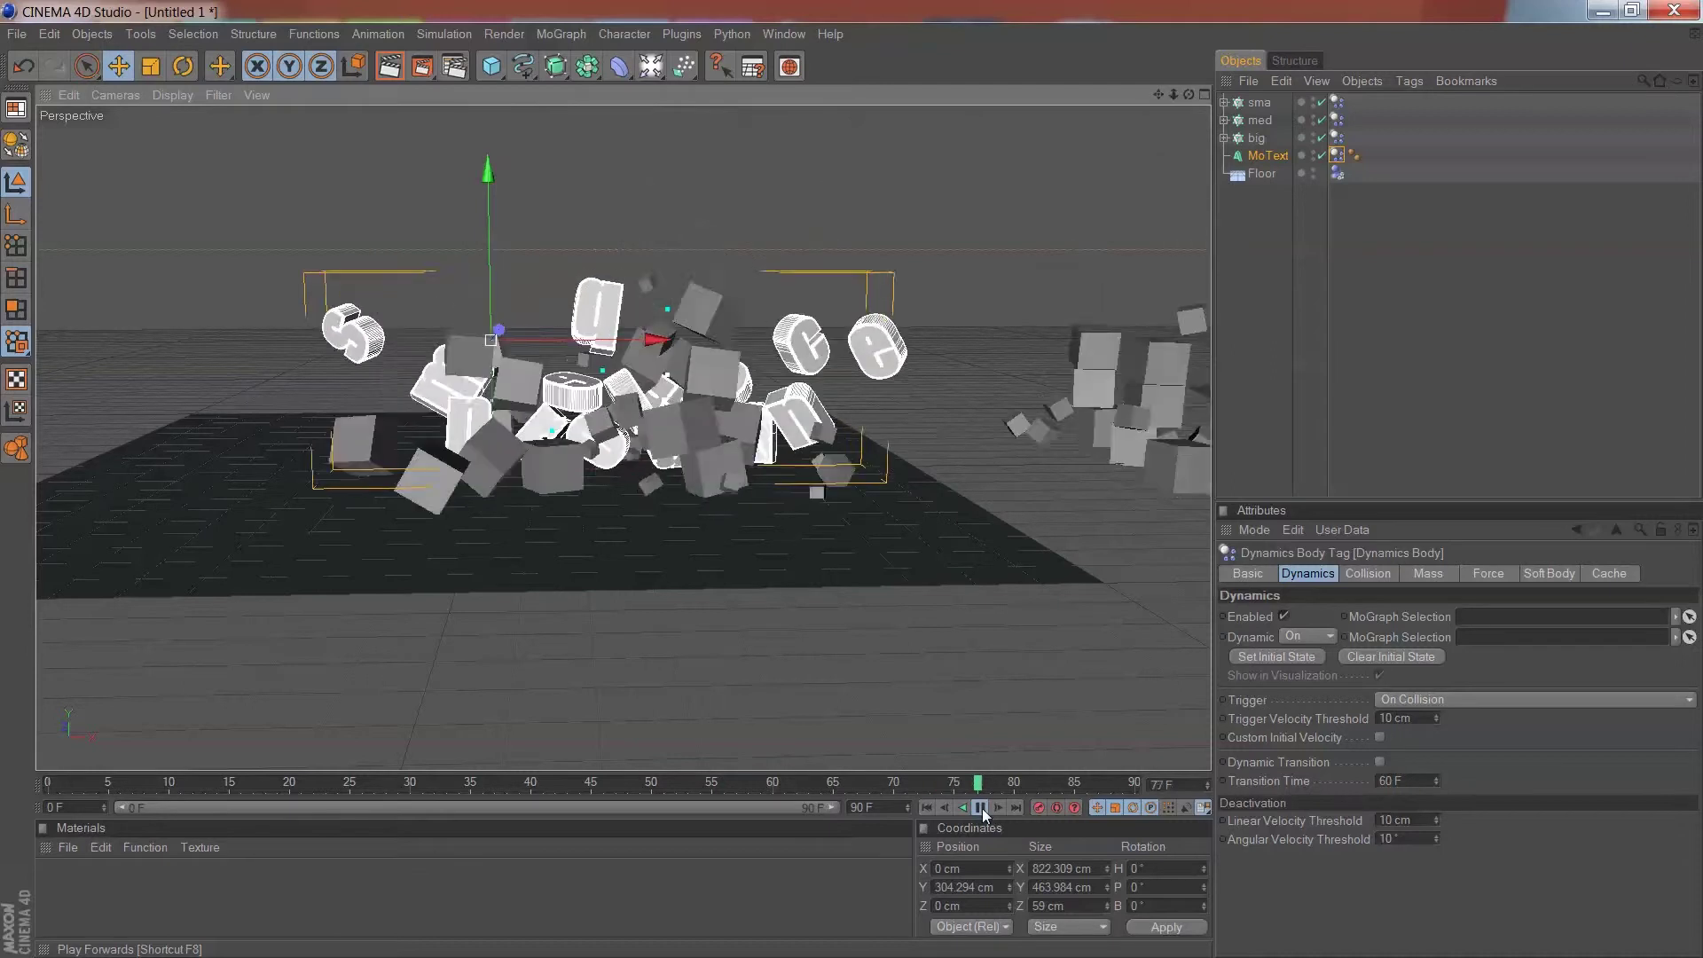
left_click(982, 808)
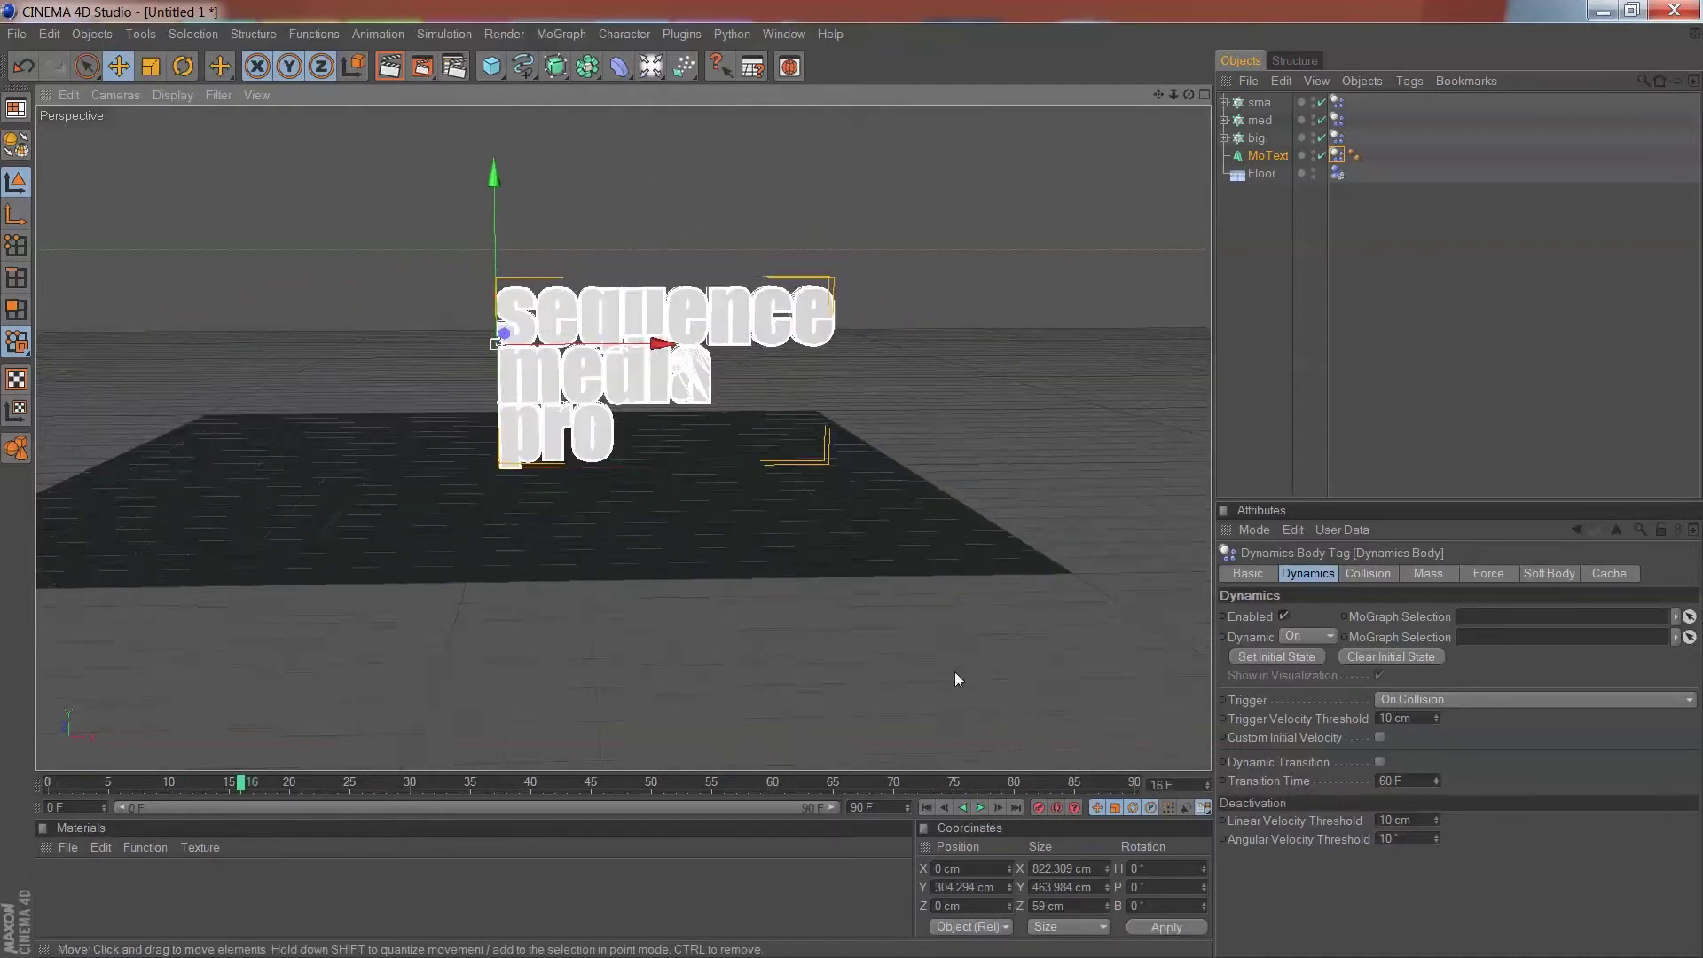
scroll(935, 674, "down", 6)
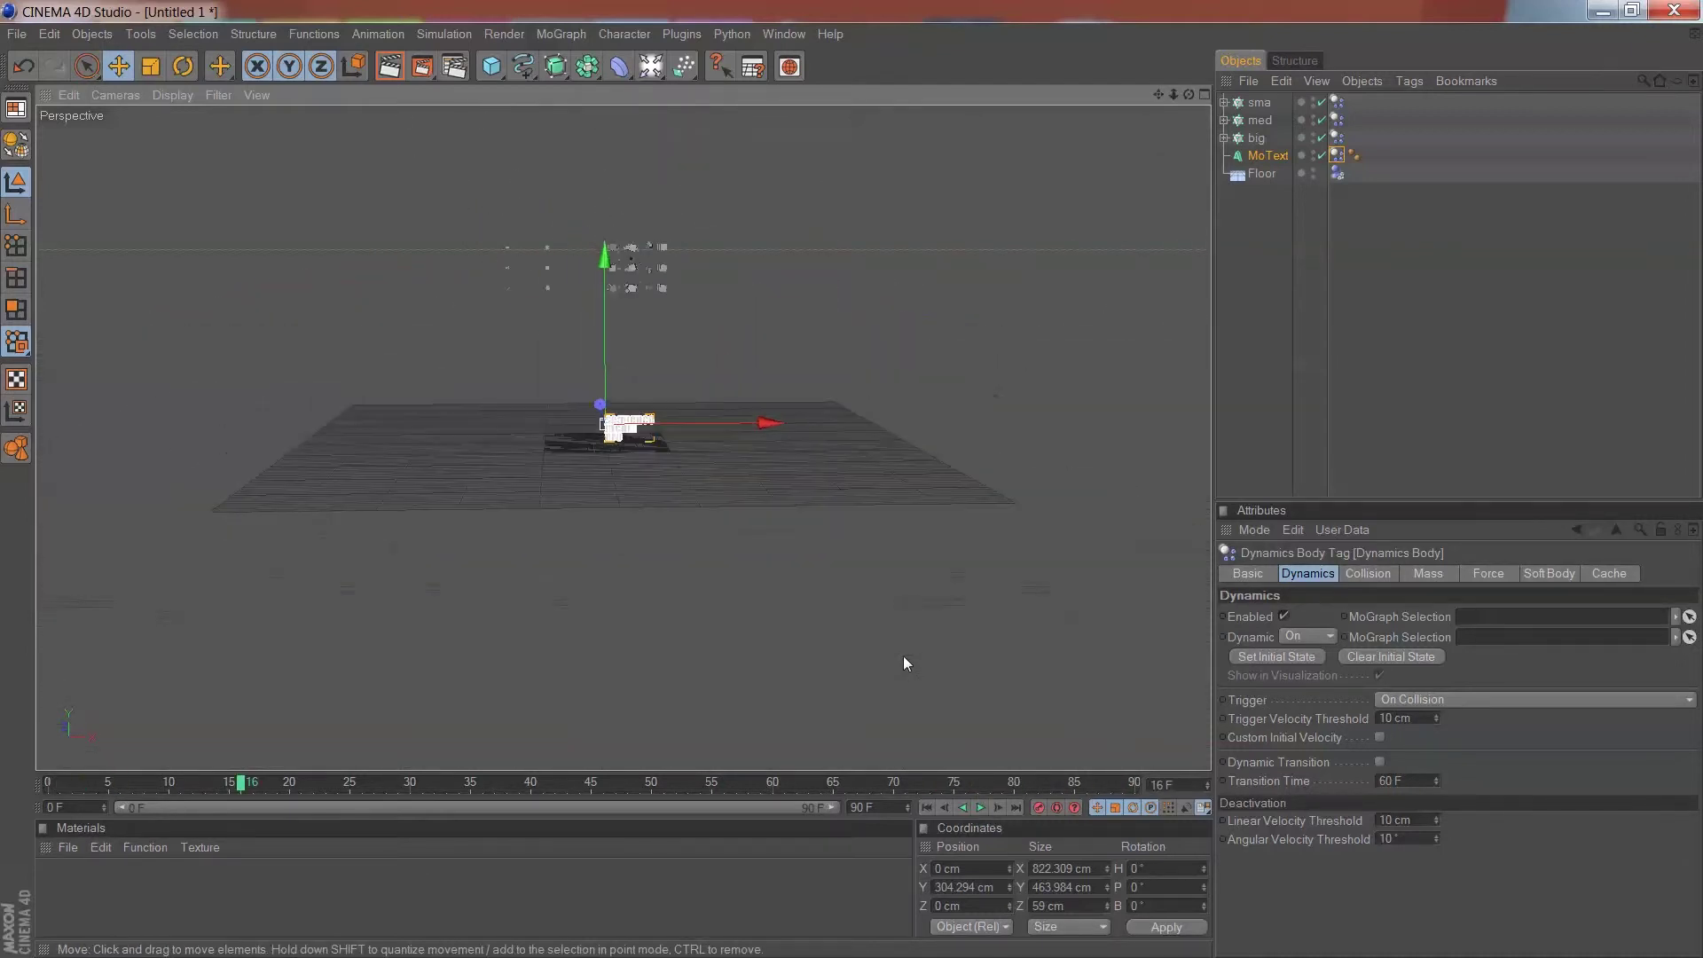
left_click(50, 781)
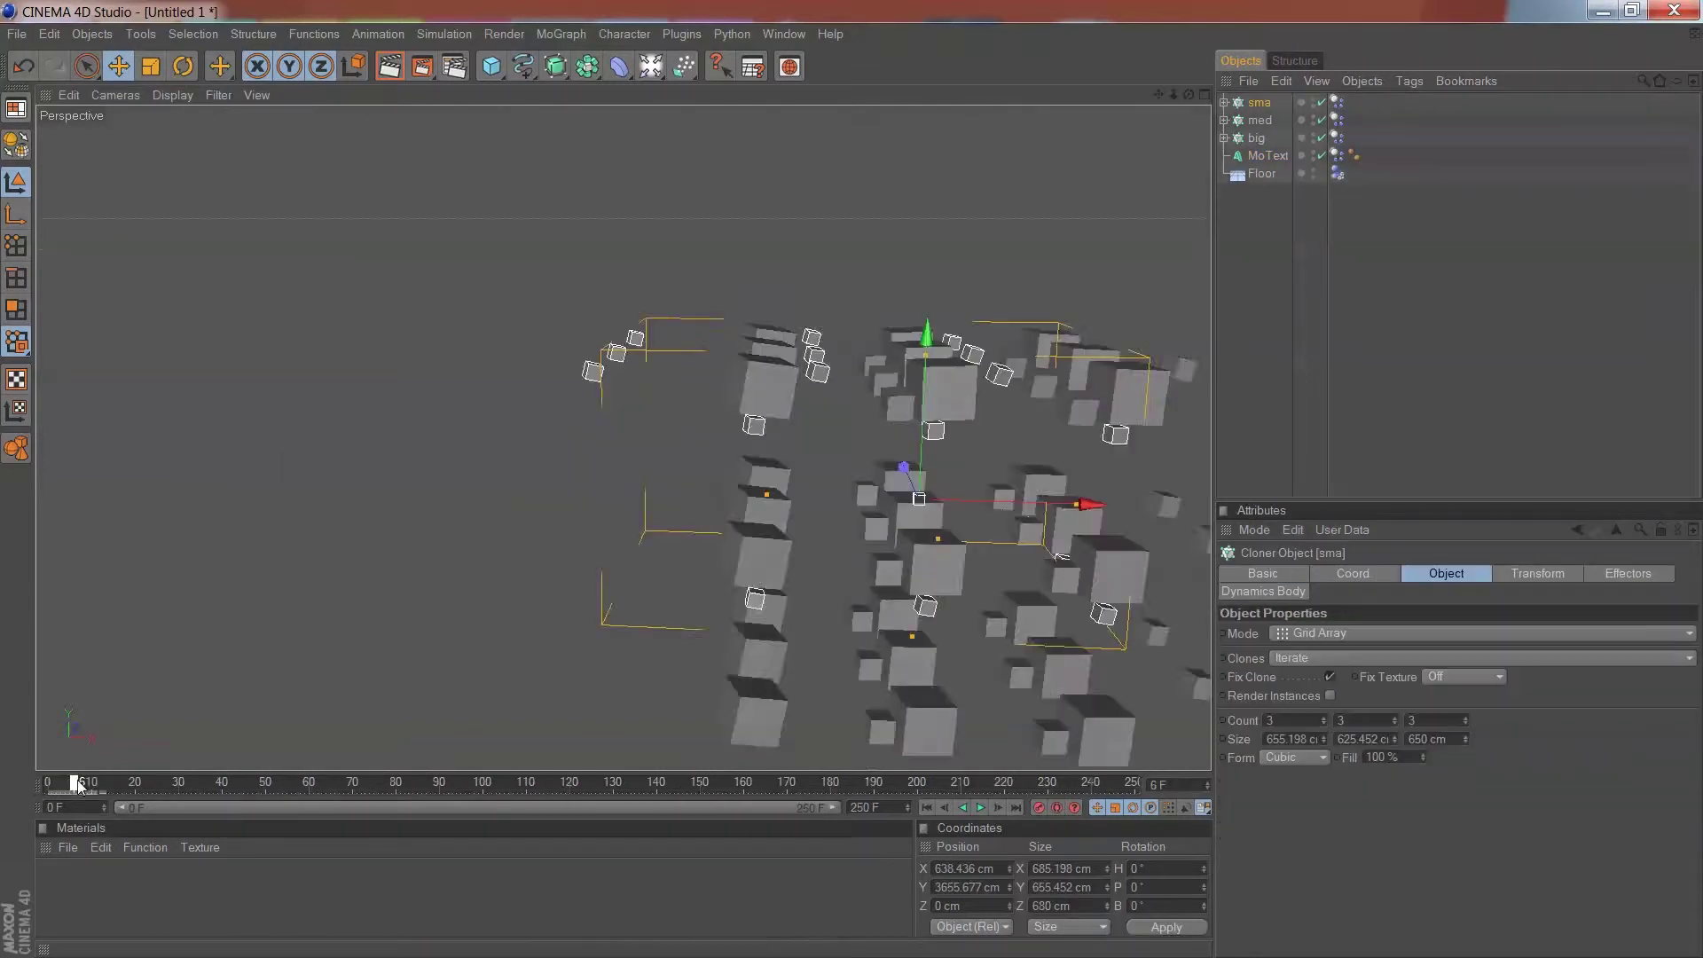
- Play the simulation from frame 0 with the text in view to check how the cubes hit it, then return to frame 0
mouse_move(78, 786)
left_mouse_down()
mouse_move(449, 816)
mouse_move(49, 790)
left_mouse_up()
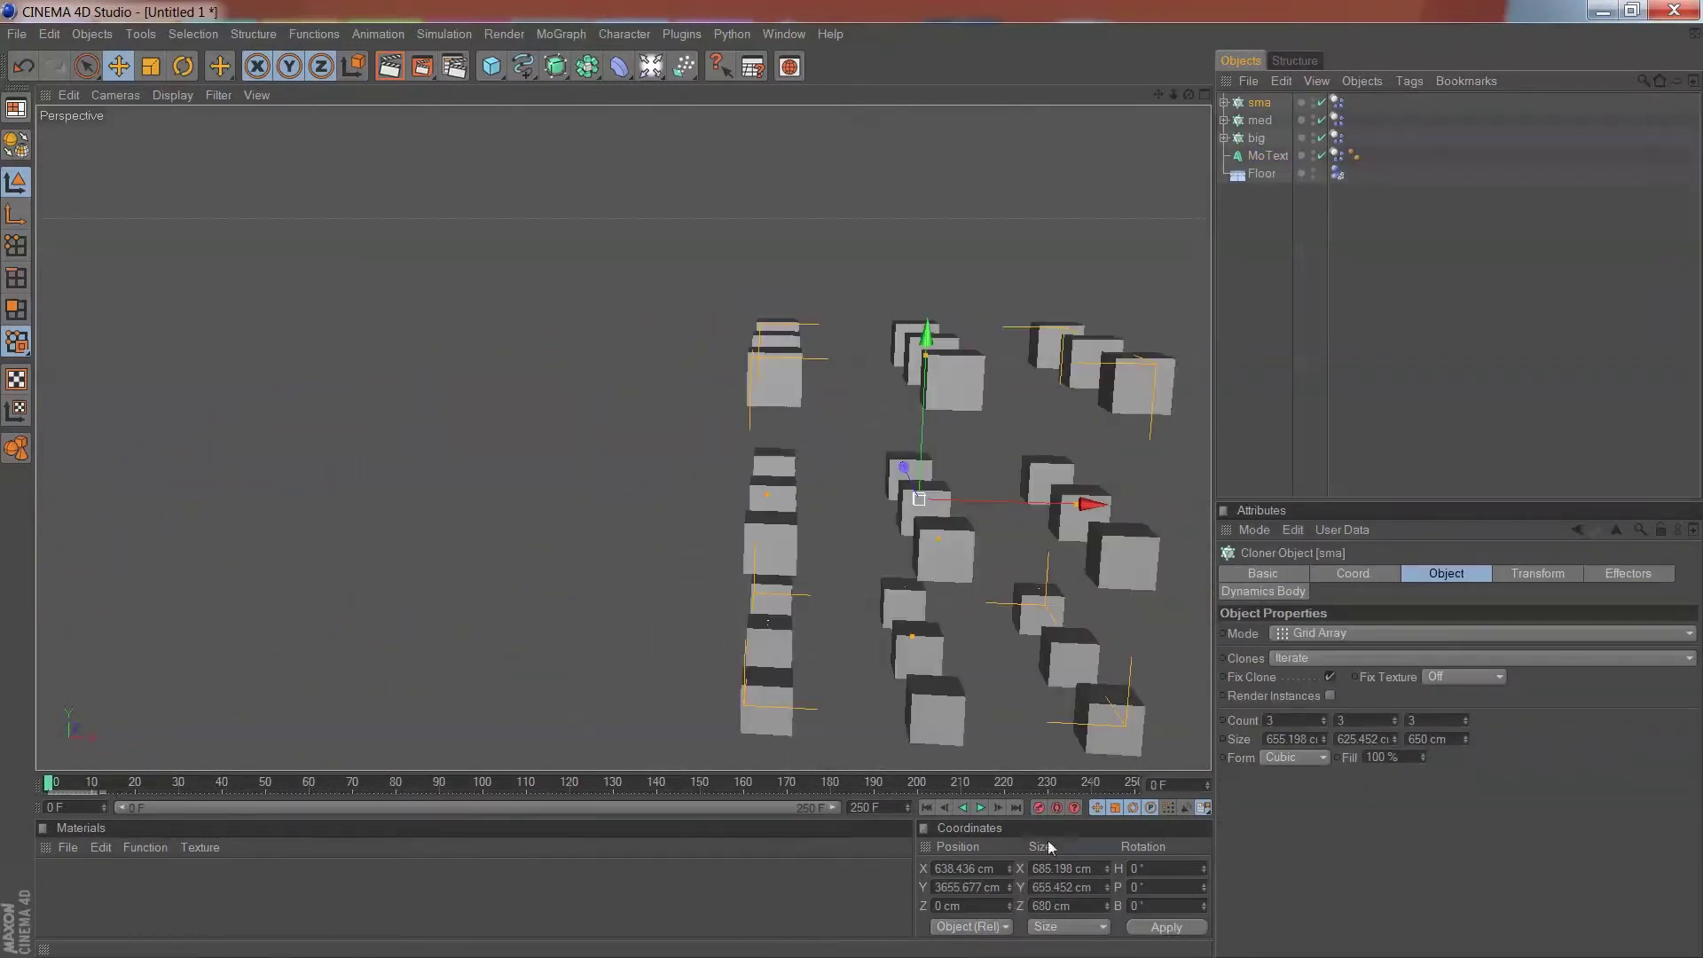
left_click_drag(1174, 95, 1173, 248)
scroll(795, 576, "up", 3)
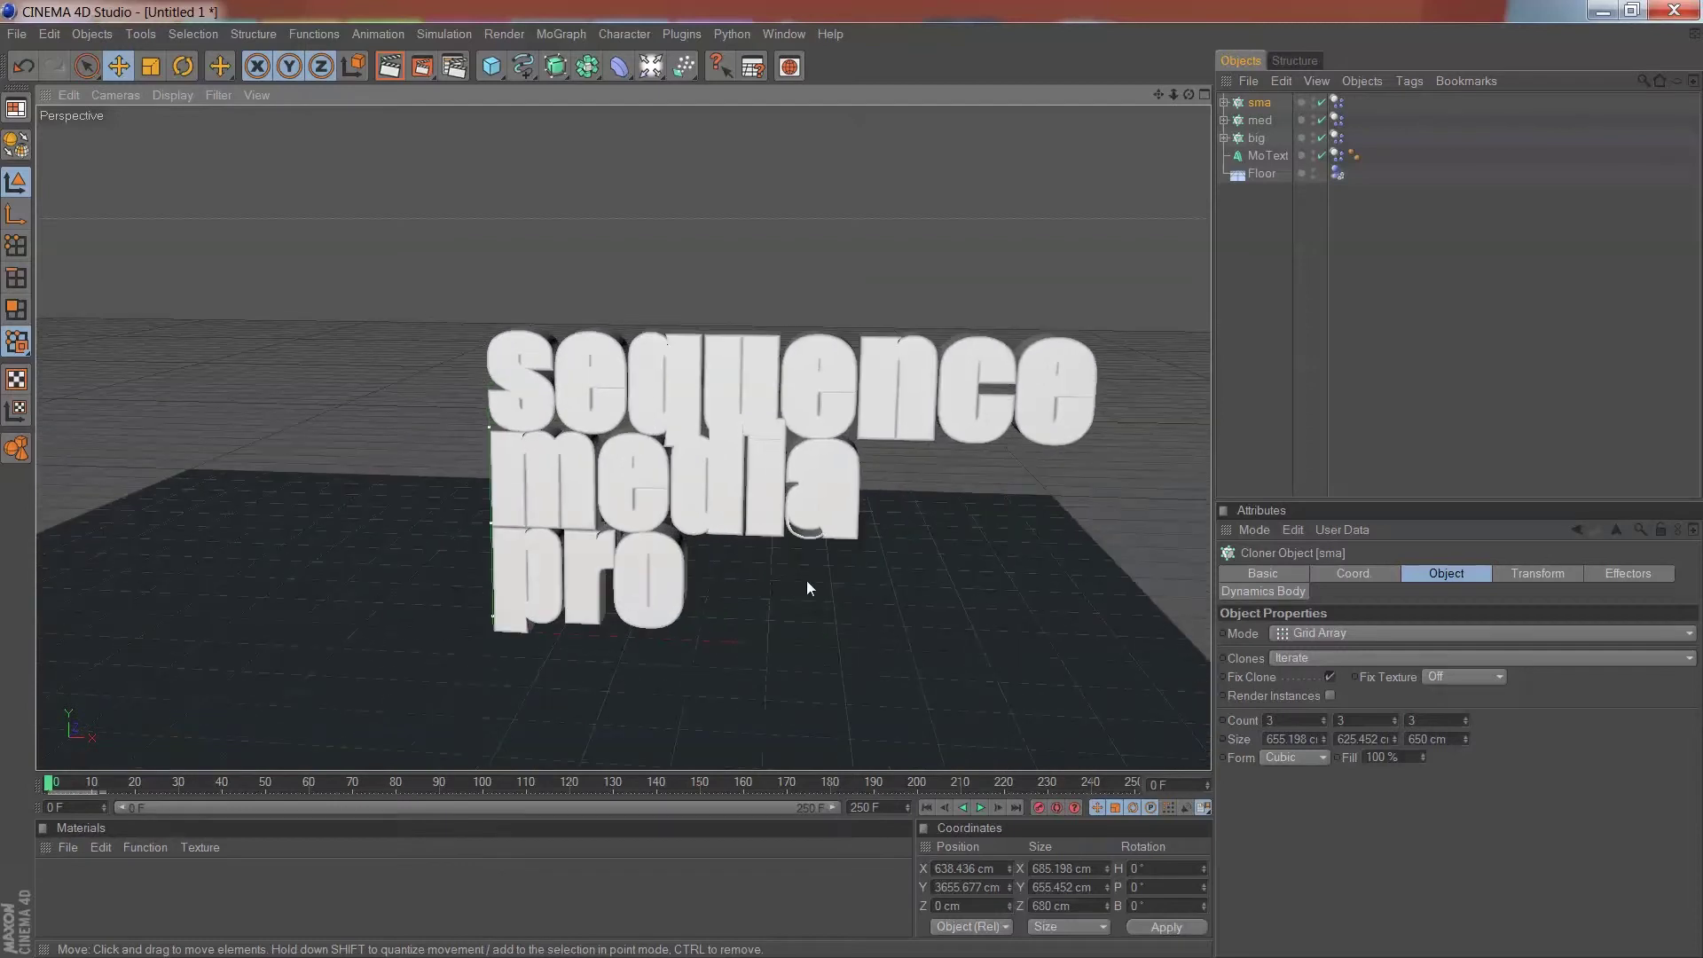
left_click_drag(1157, 94, 1055, 19)
scroll(635, 327, "up", 2)
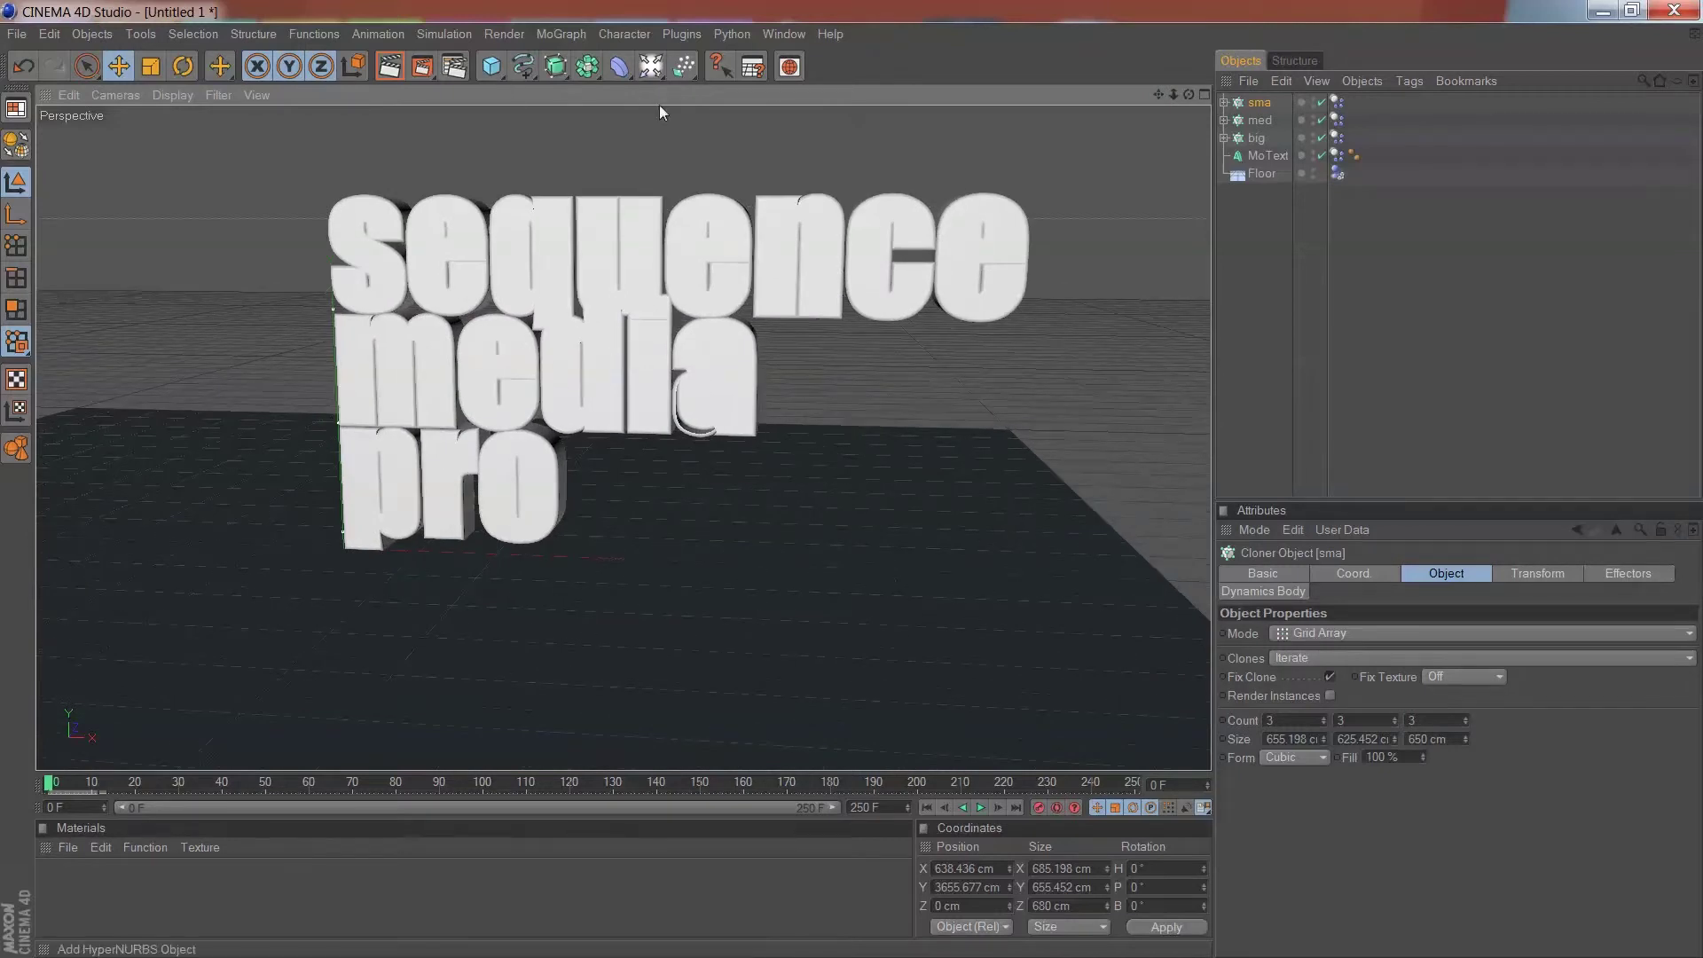
left_click(982, 809)
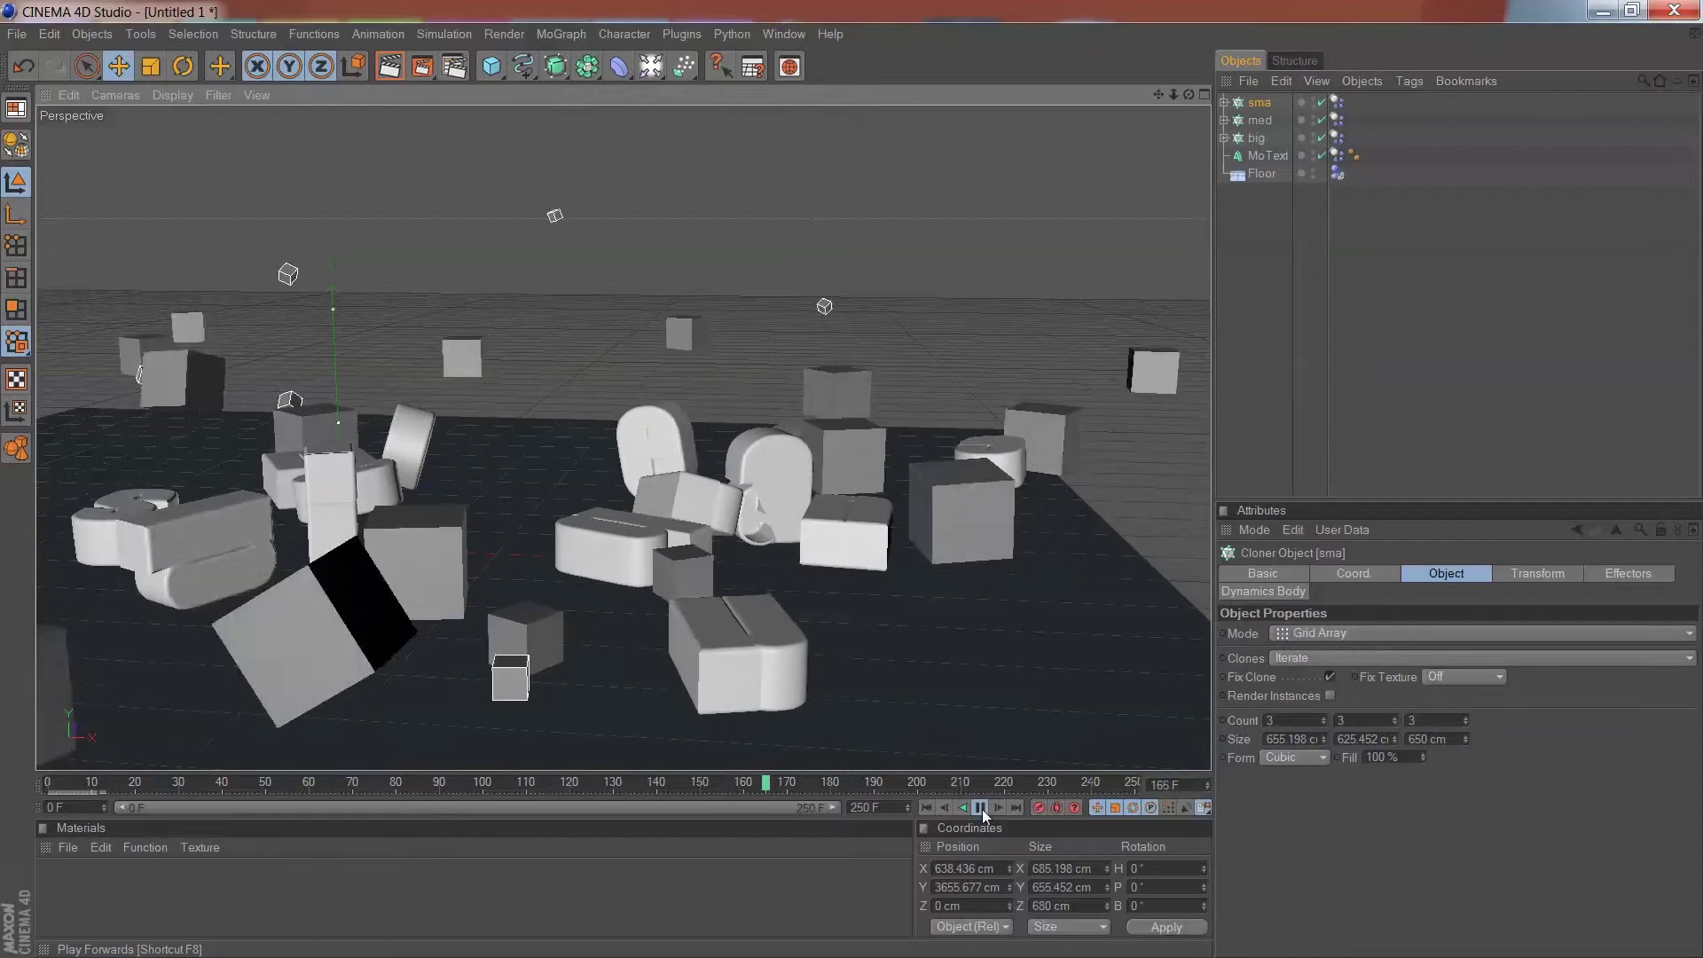
left_click(982, 809)
left_click_drag(896, 783, 49, 782)
- Create a new material and load flat_black_1920x1200_cool_twitter_backgrounds.jpg as its Color texture, copying the image to the document location
double_click(59, 868)
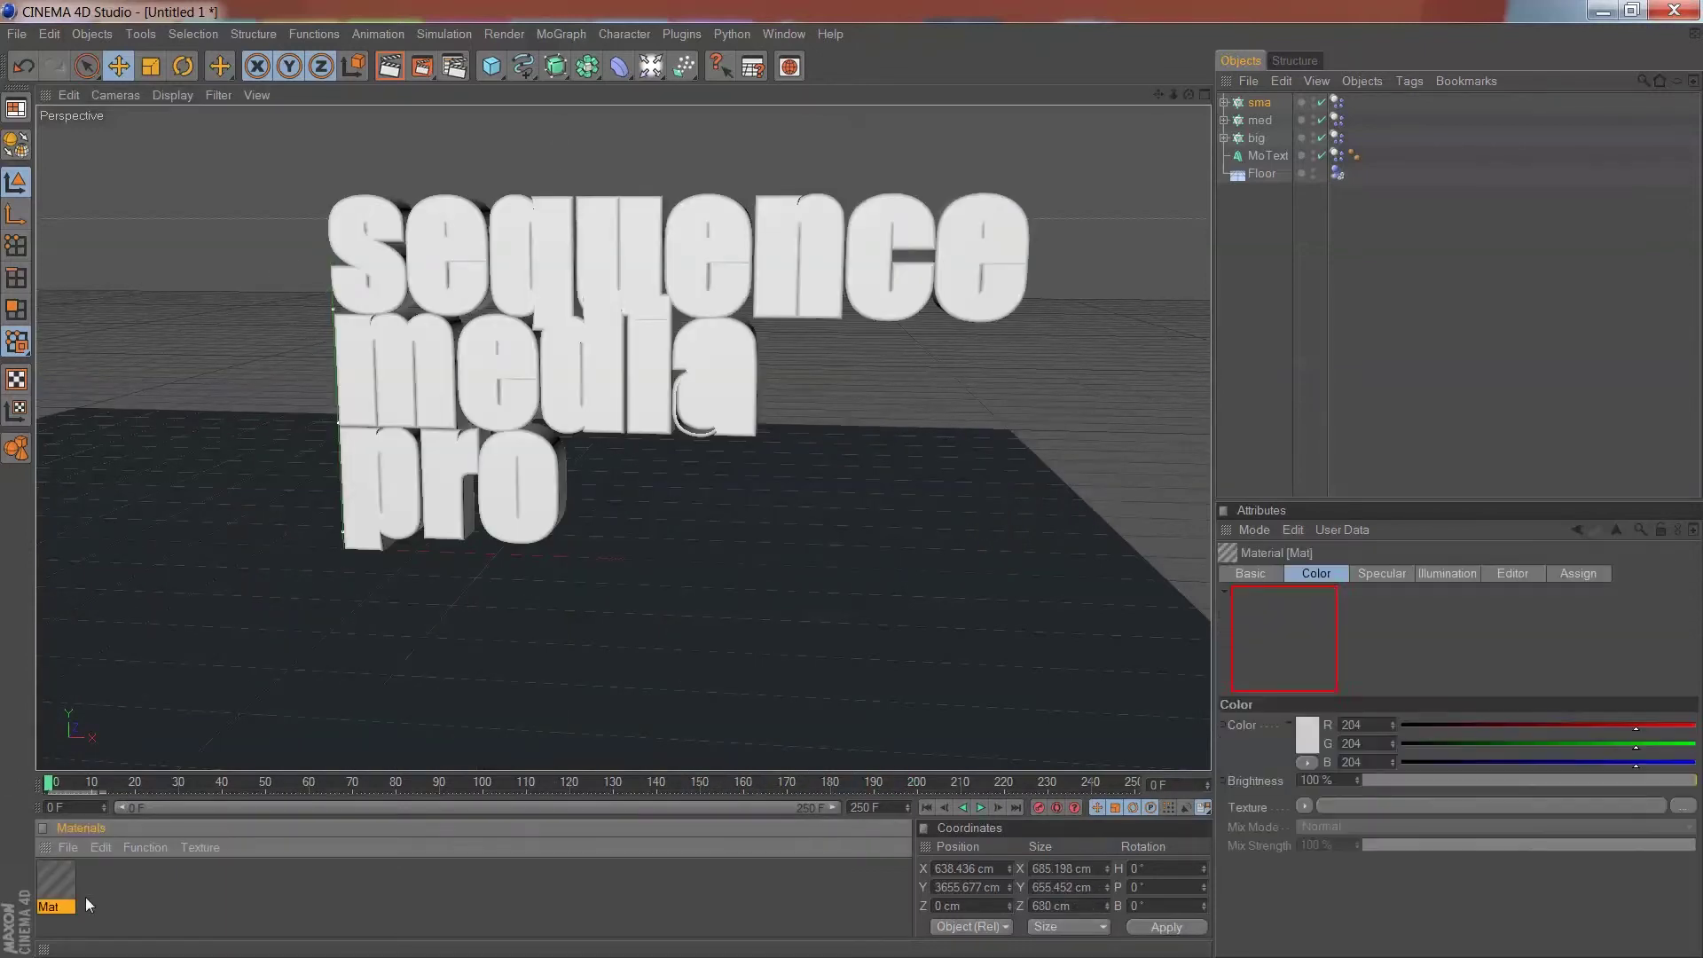
double_click(65, 875)
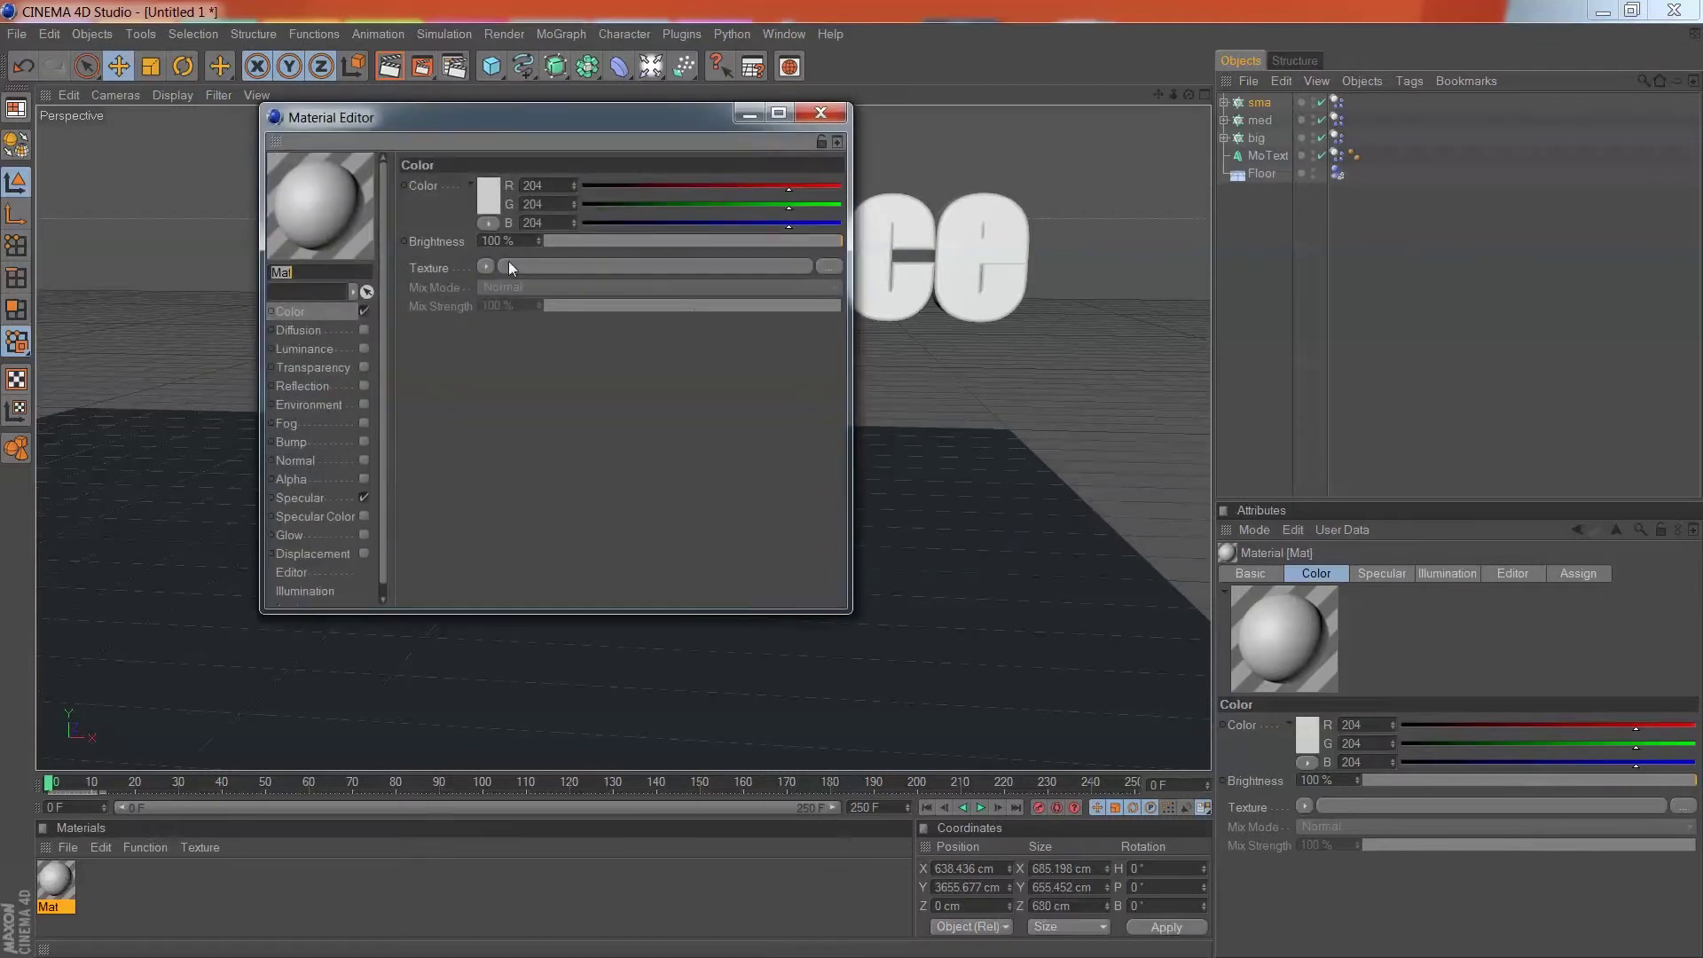
left_click(486, 267)
left_click(524, 300)
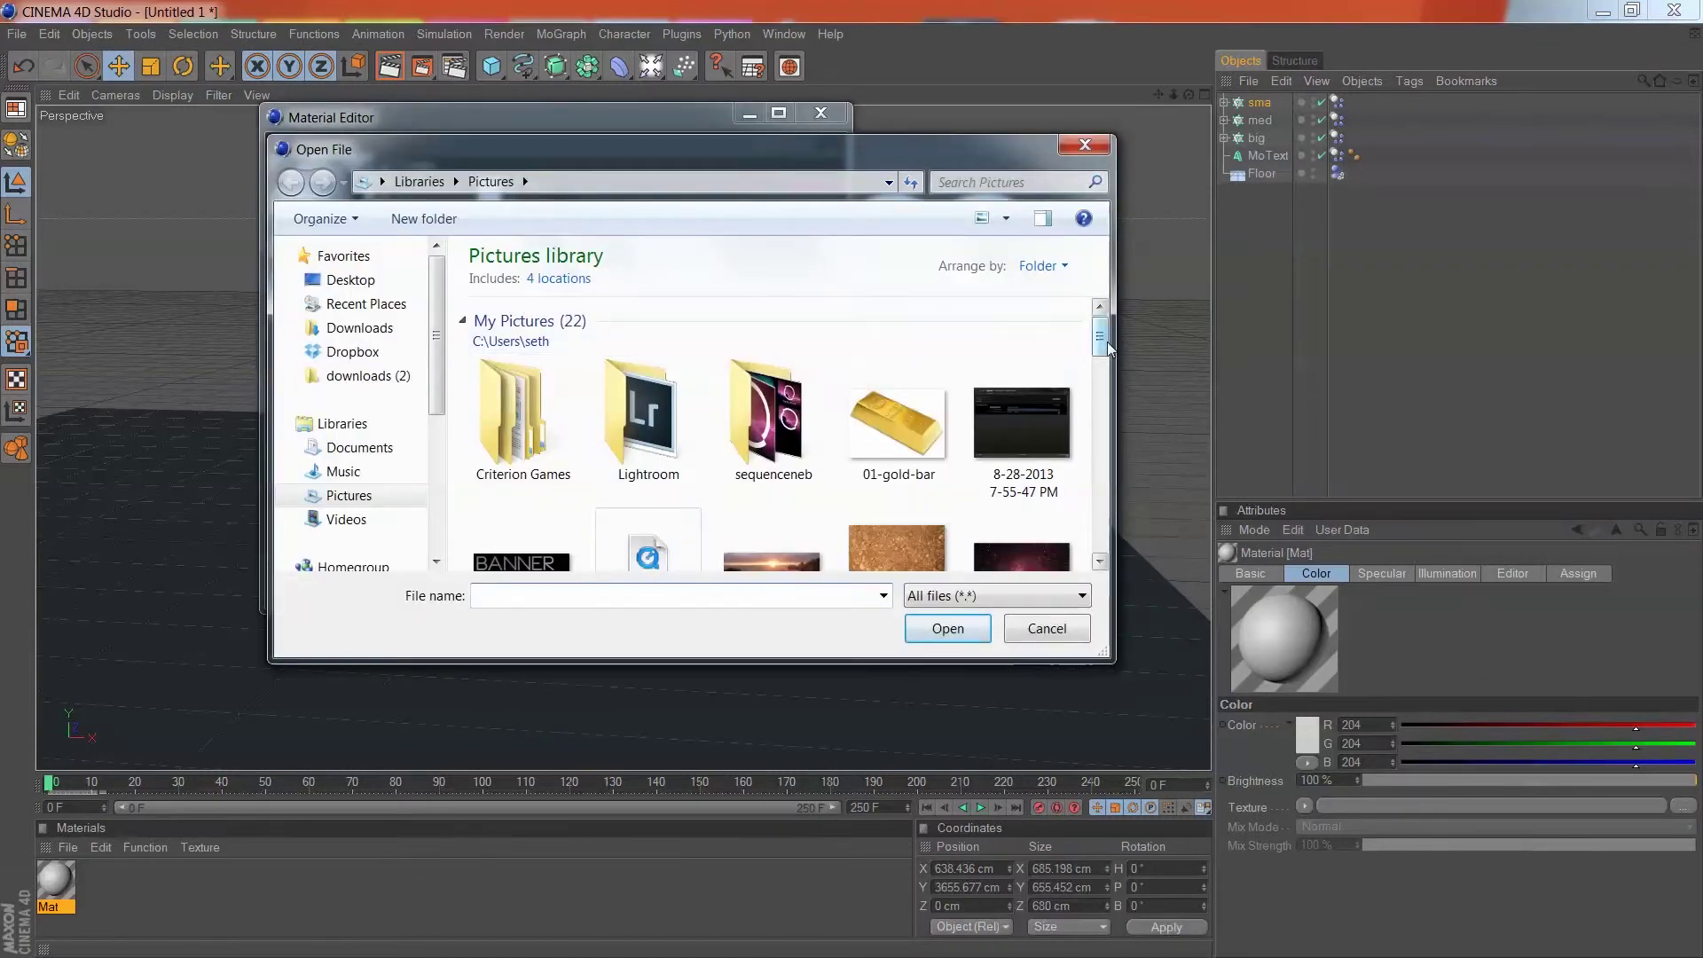
scroll(1107, 348, "down", 5)
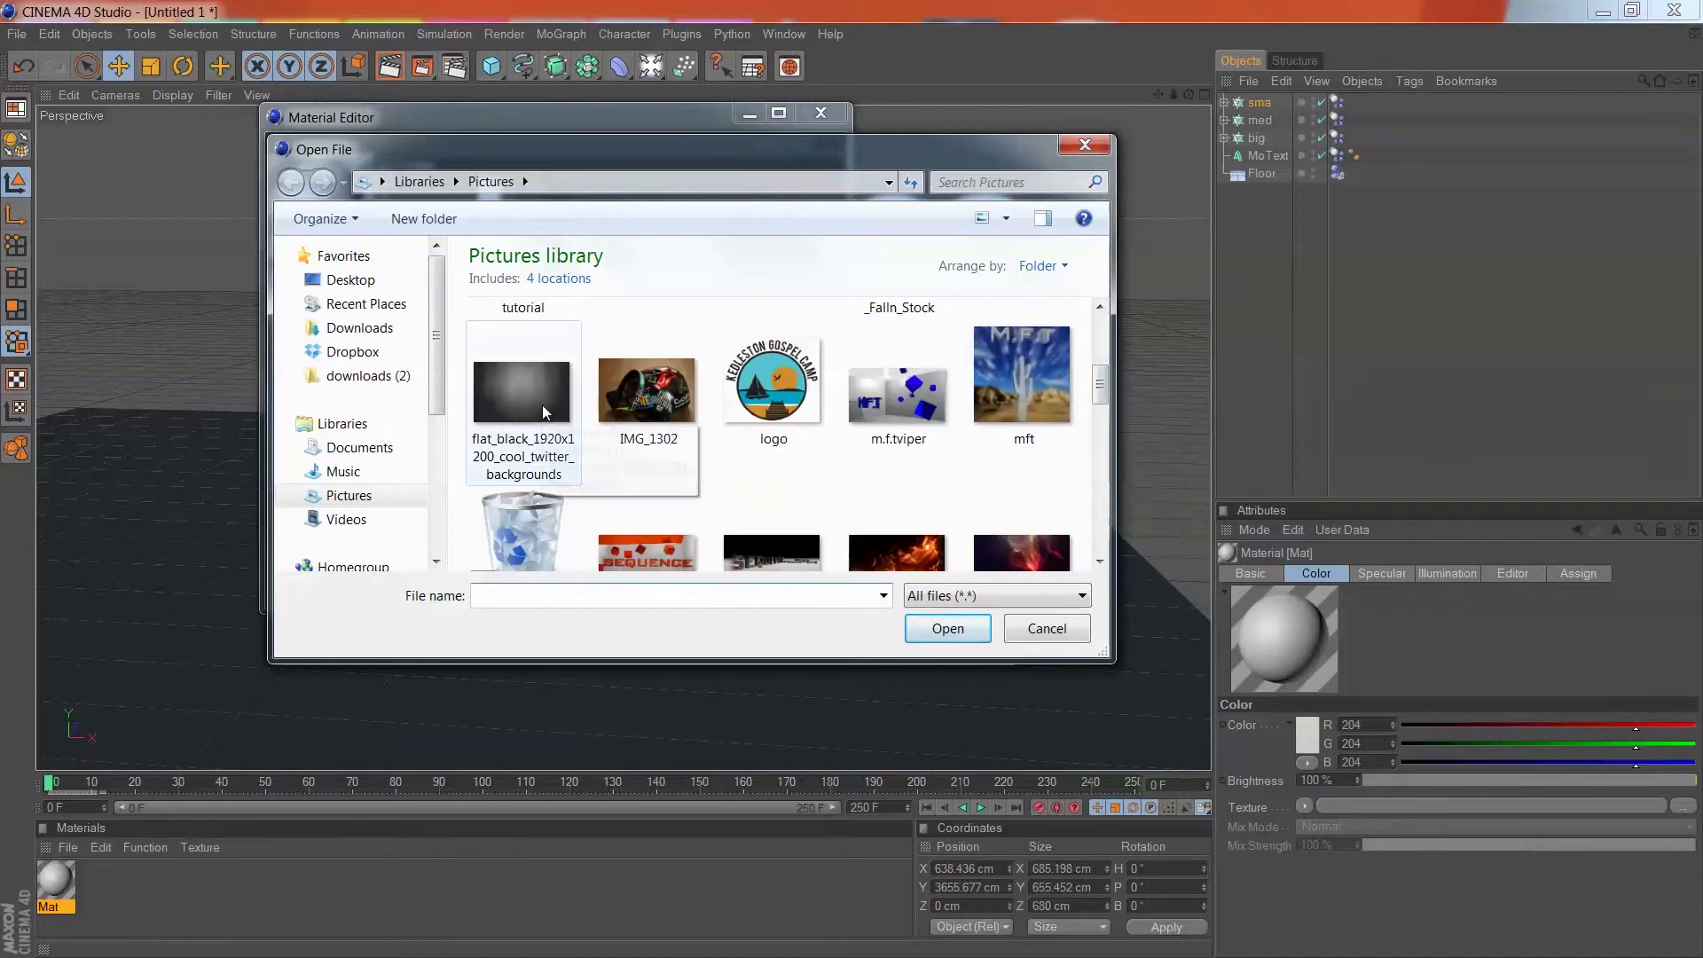
double_click(547, 392)
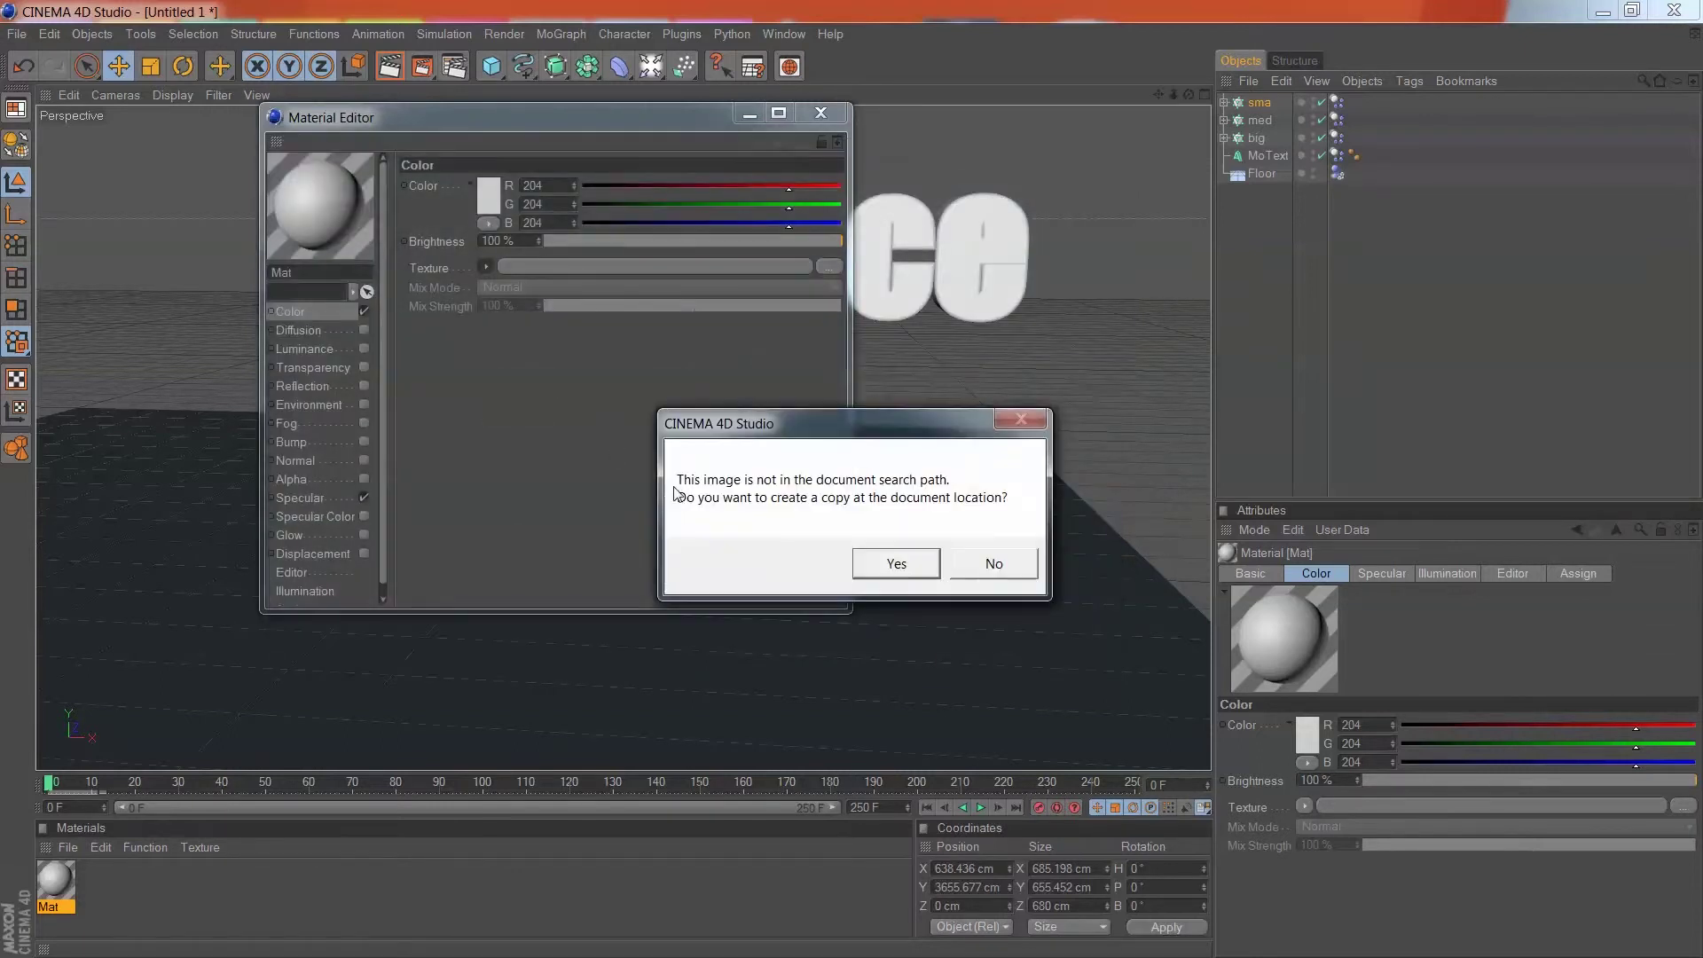
left_click(911, 570)
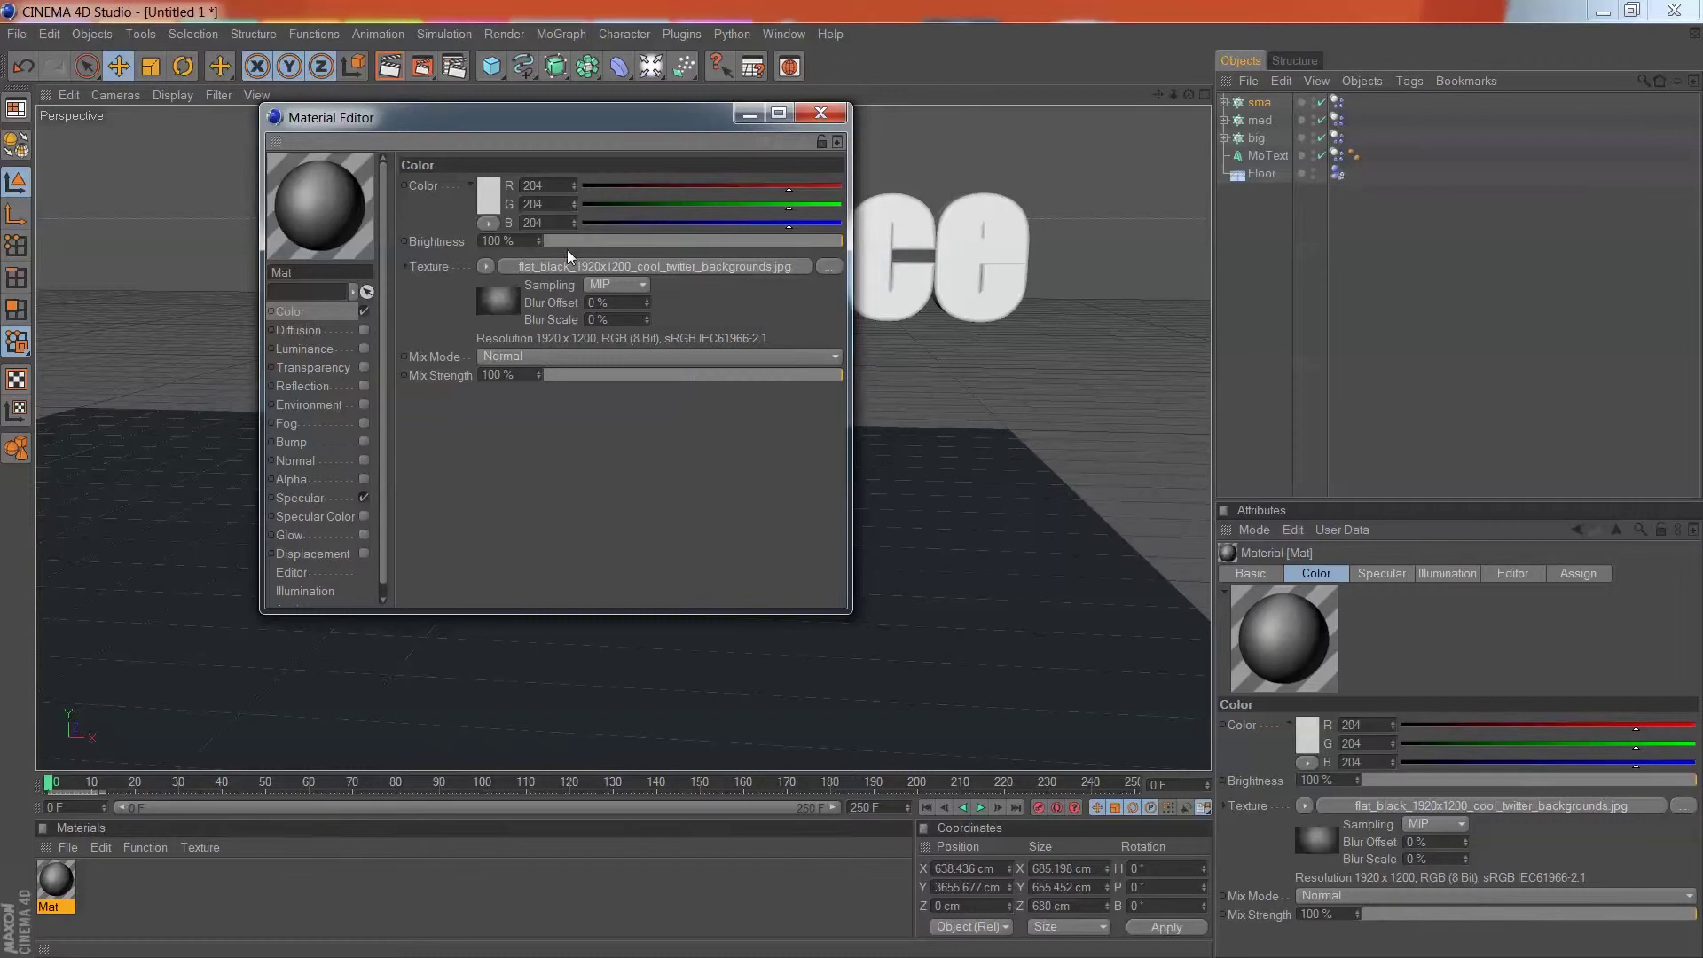
- Enable the material's Reflection channel with 20 % brightness and a Fresnel texture
left_click(364, 385)
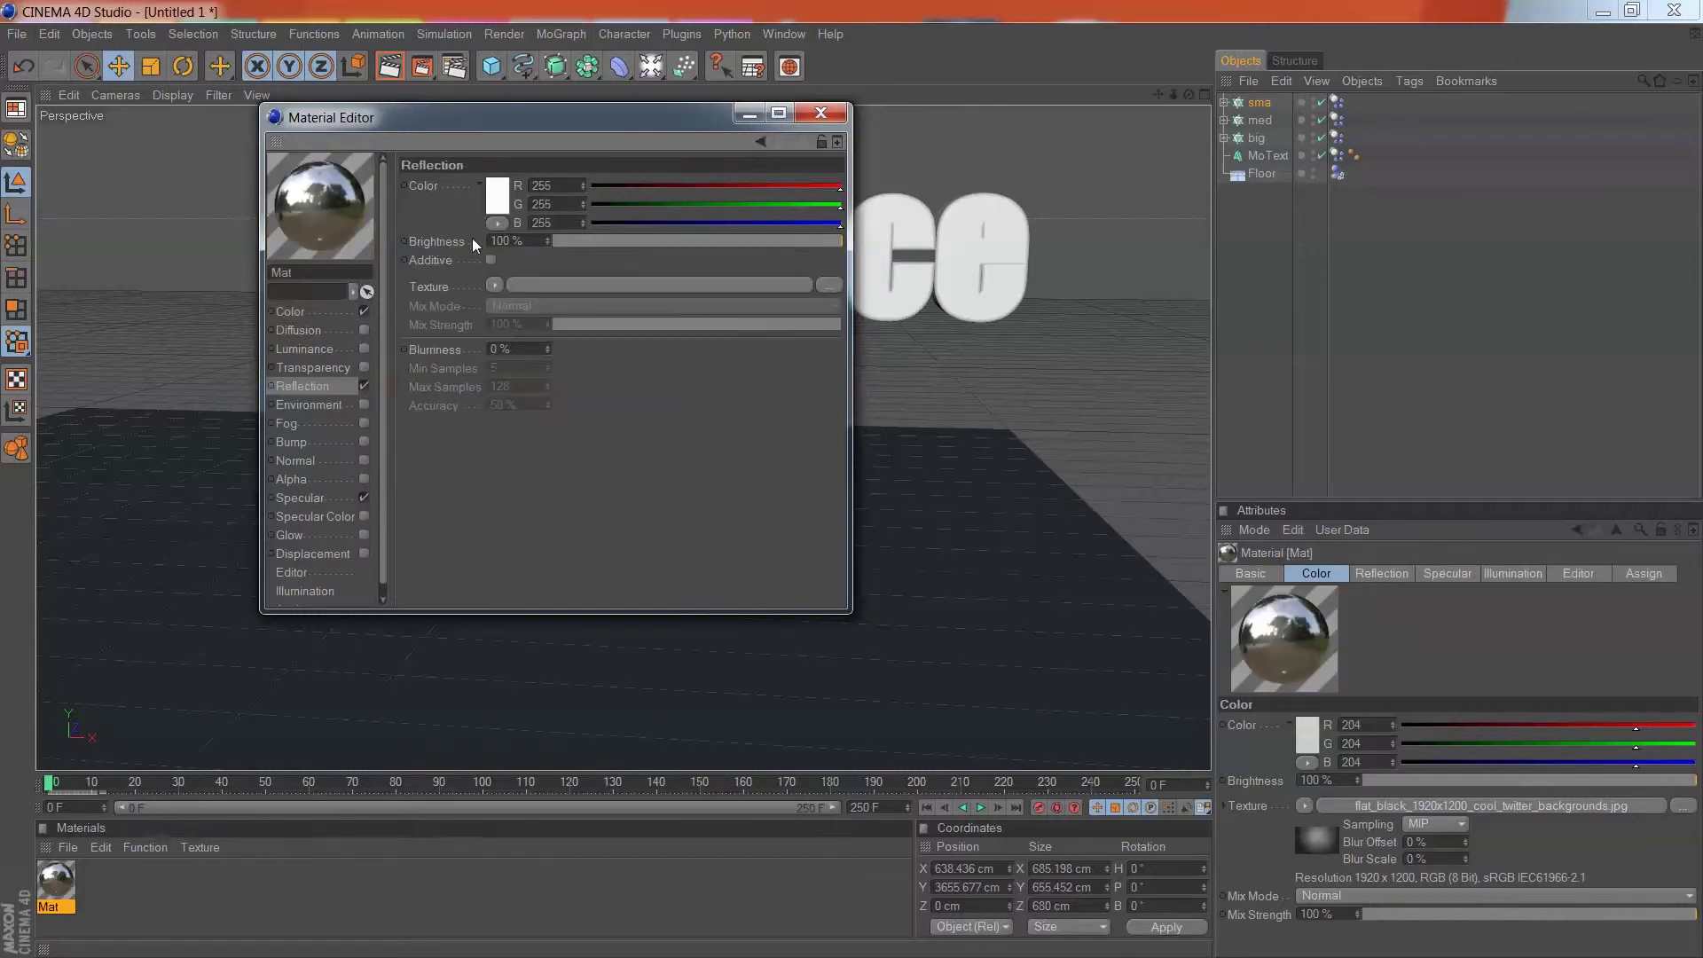
double_click(514, 241)
key("BackSpace")
type("20")
key("Return")
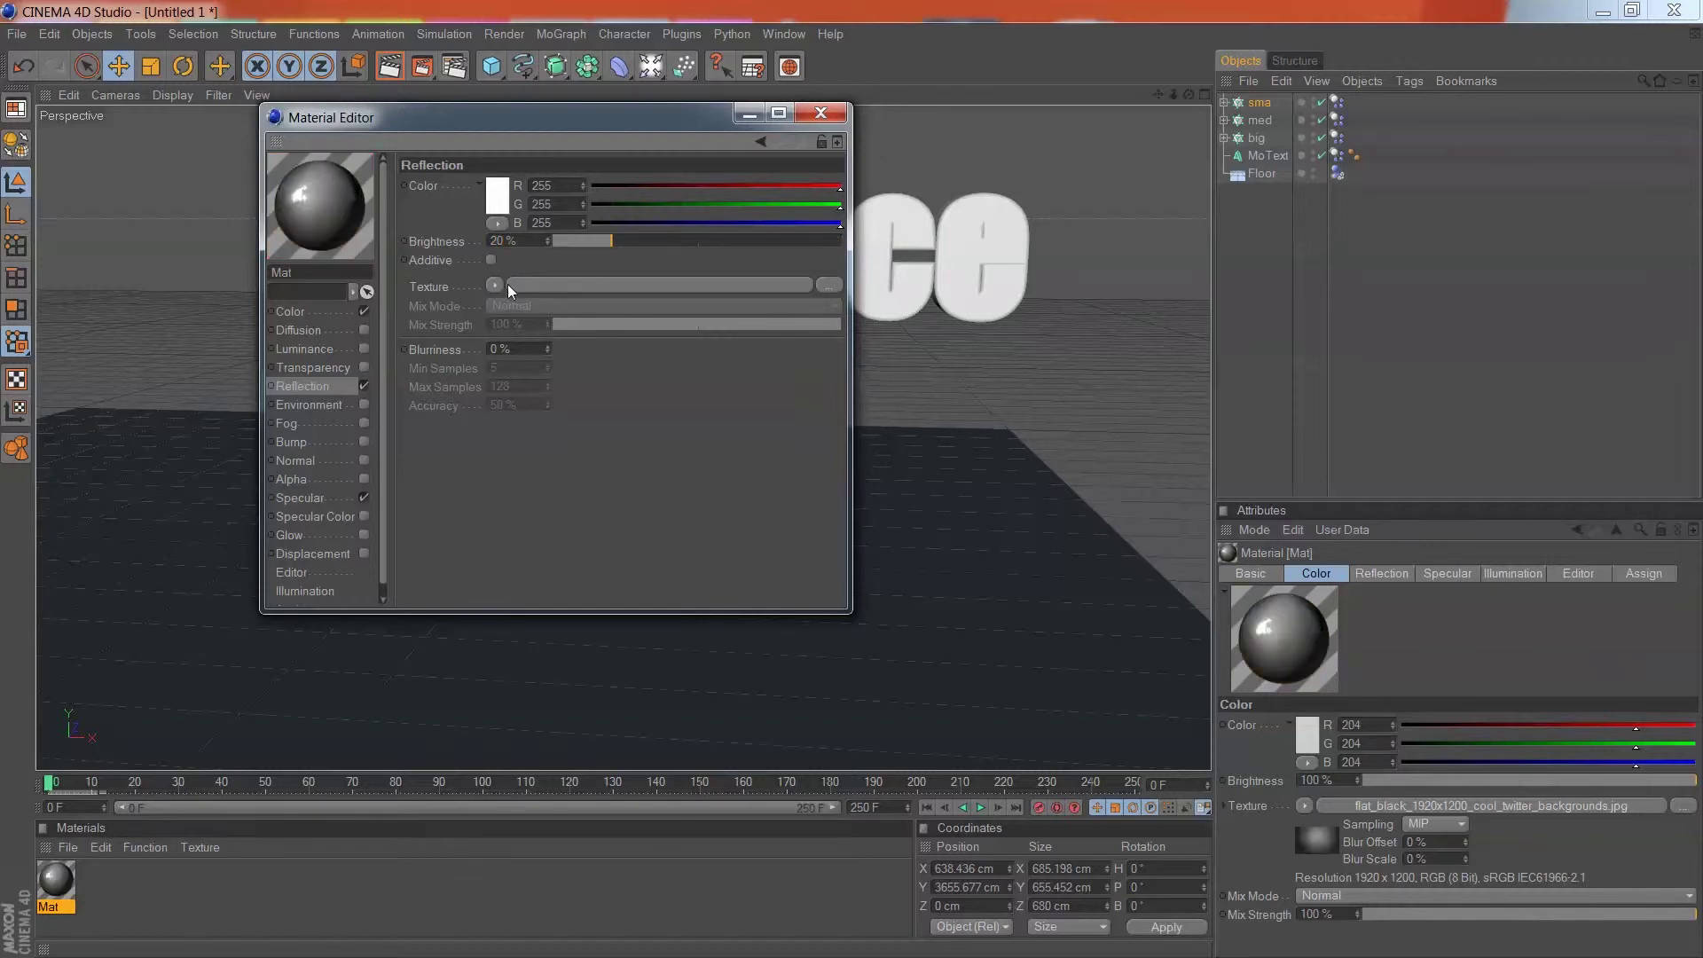
left_click(494, 285)
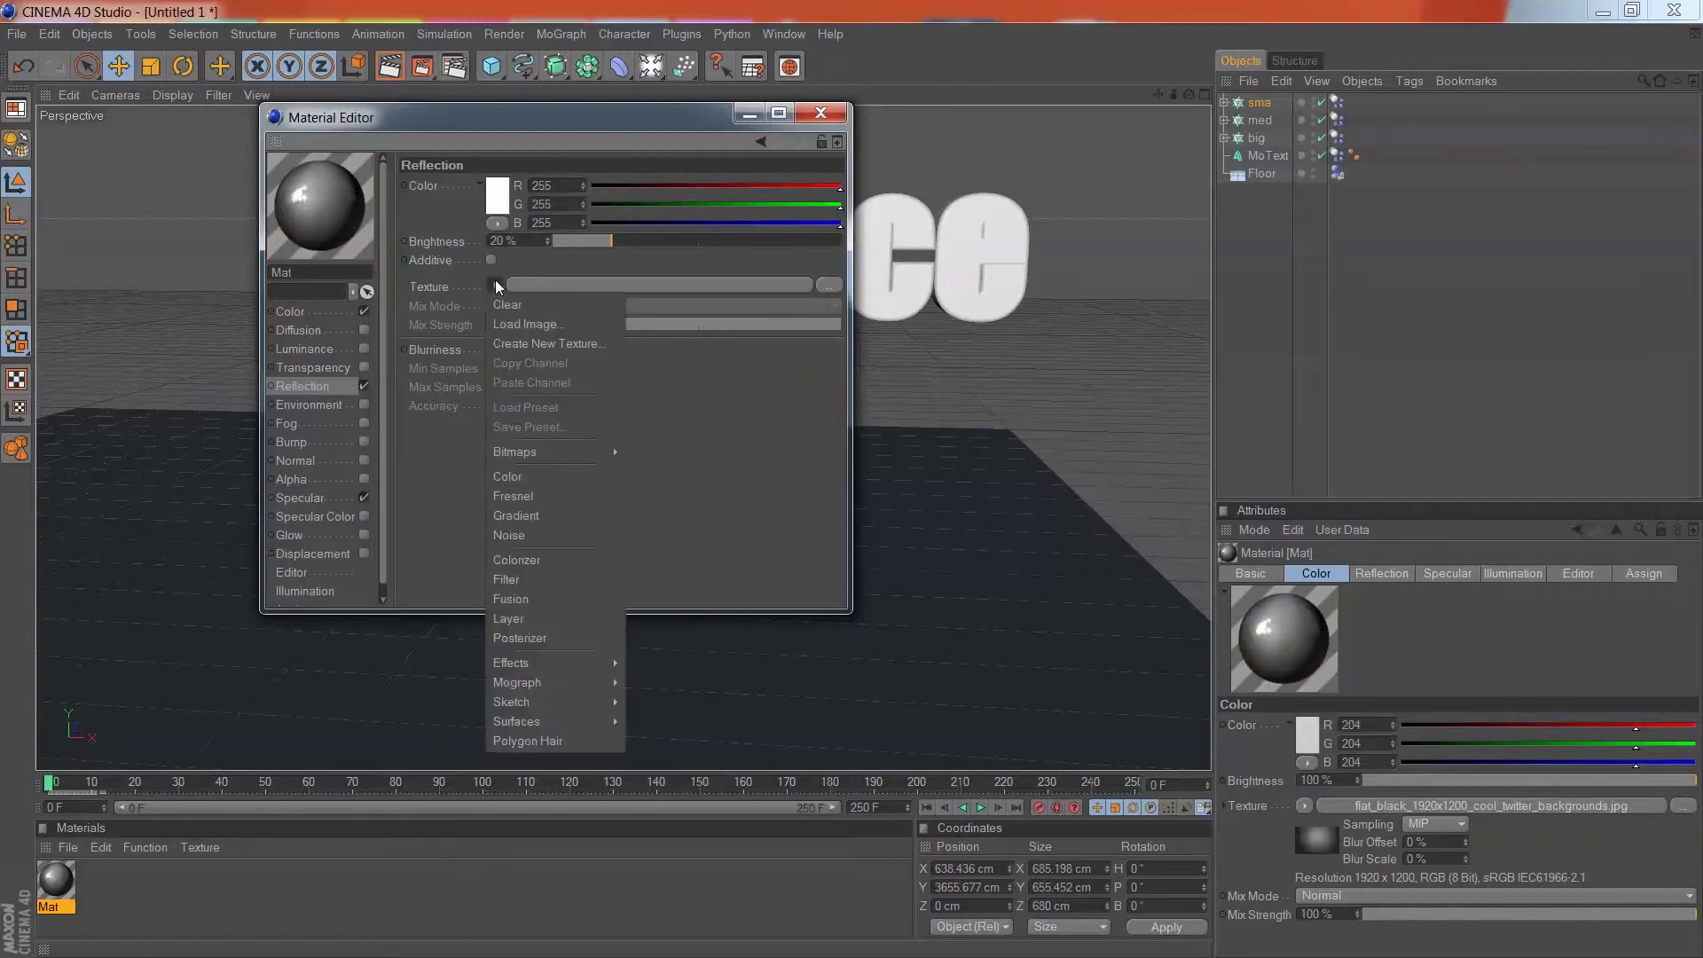
left_click(557, 501)
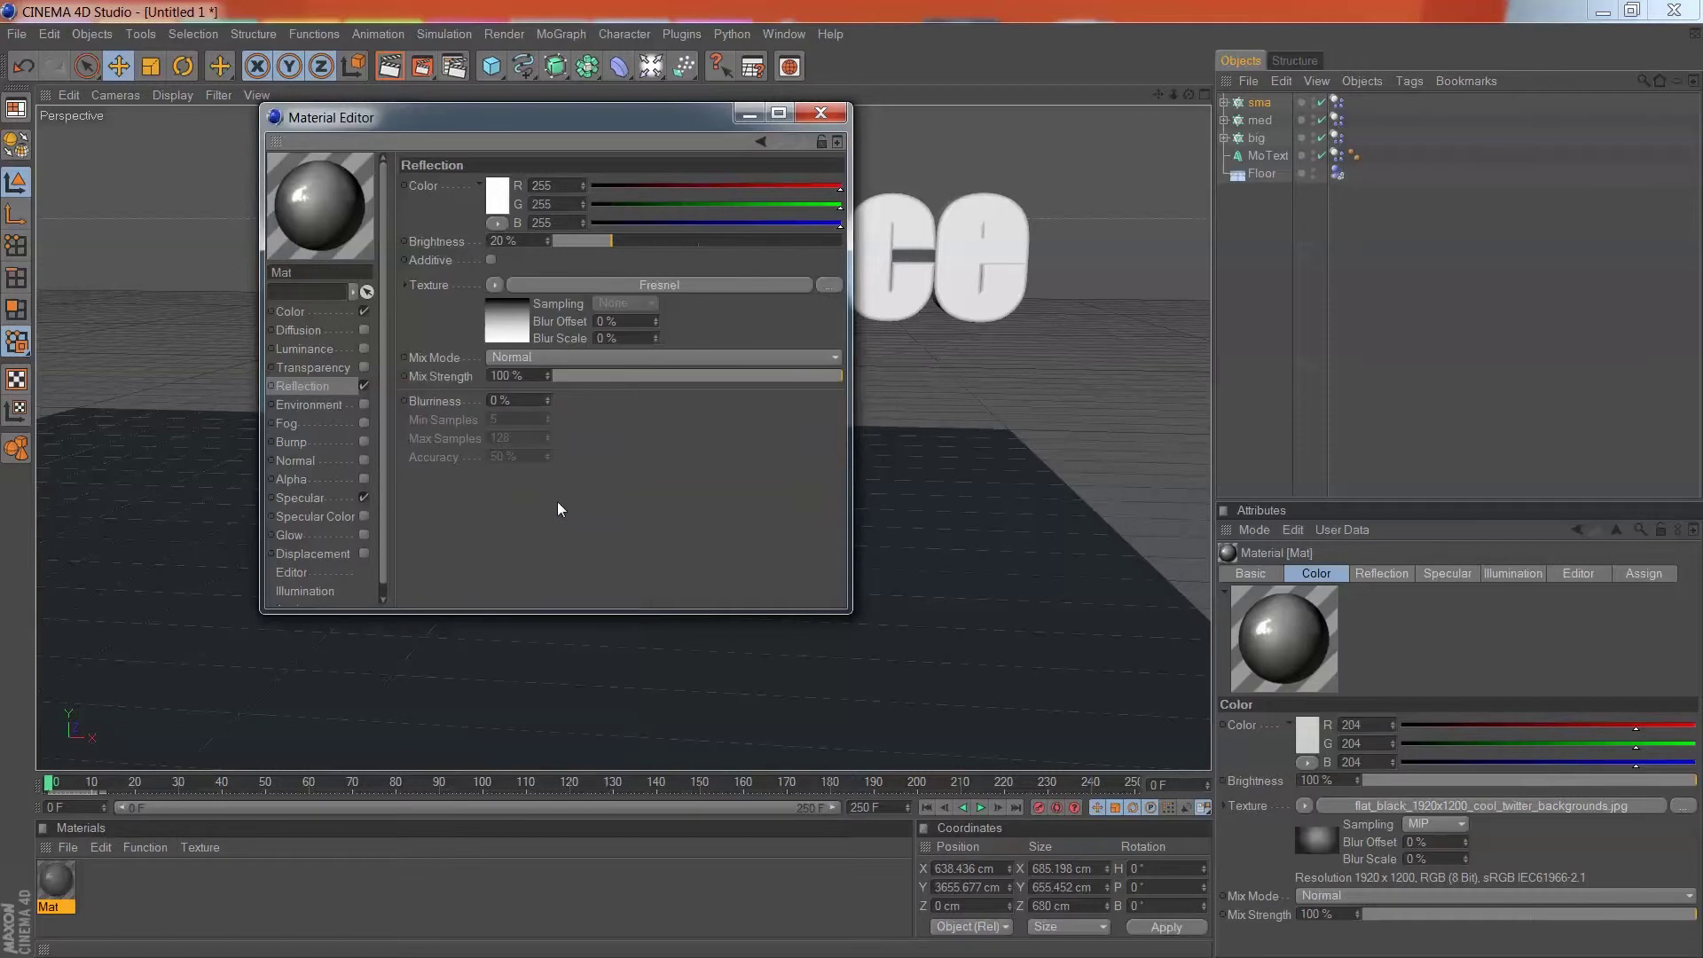
- Set the Mix Strength of the Fresnel reflection texture to 20 % and close the material's settings
double_click(519, 376)
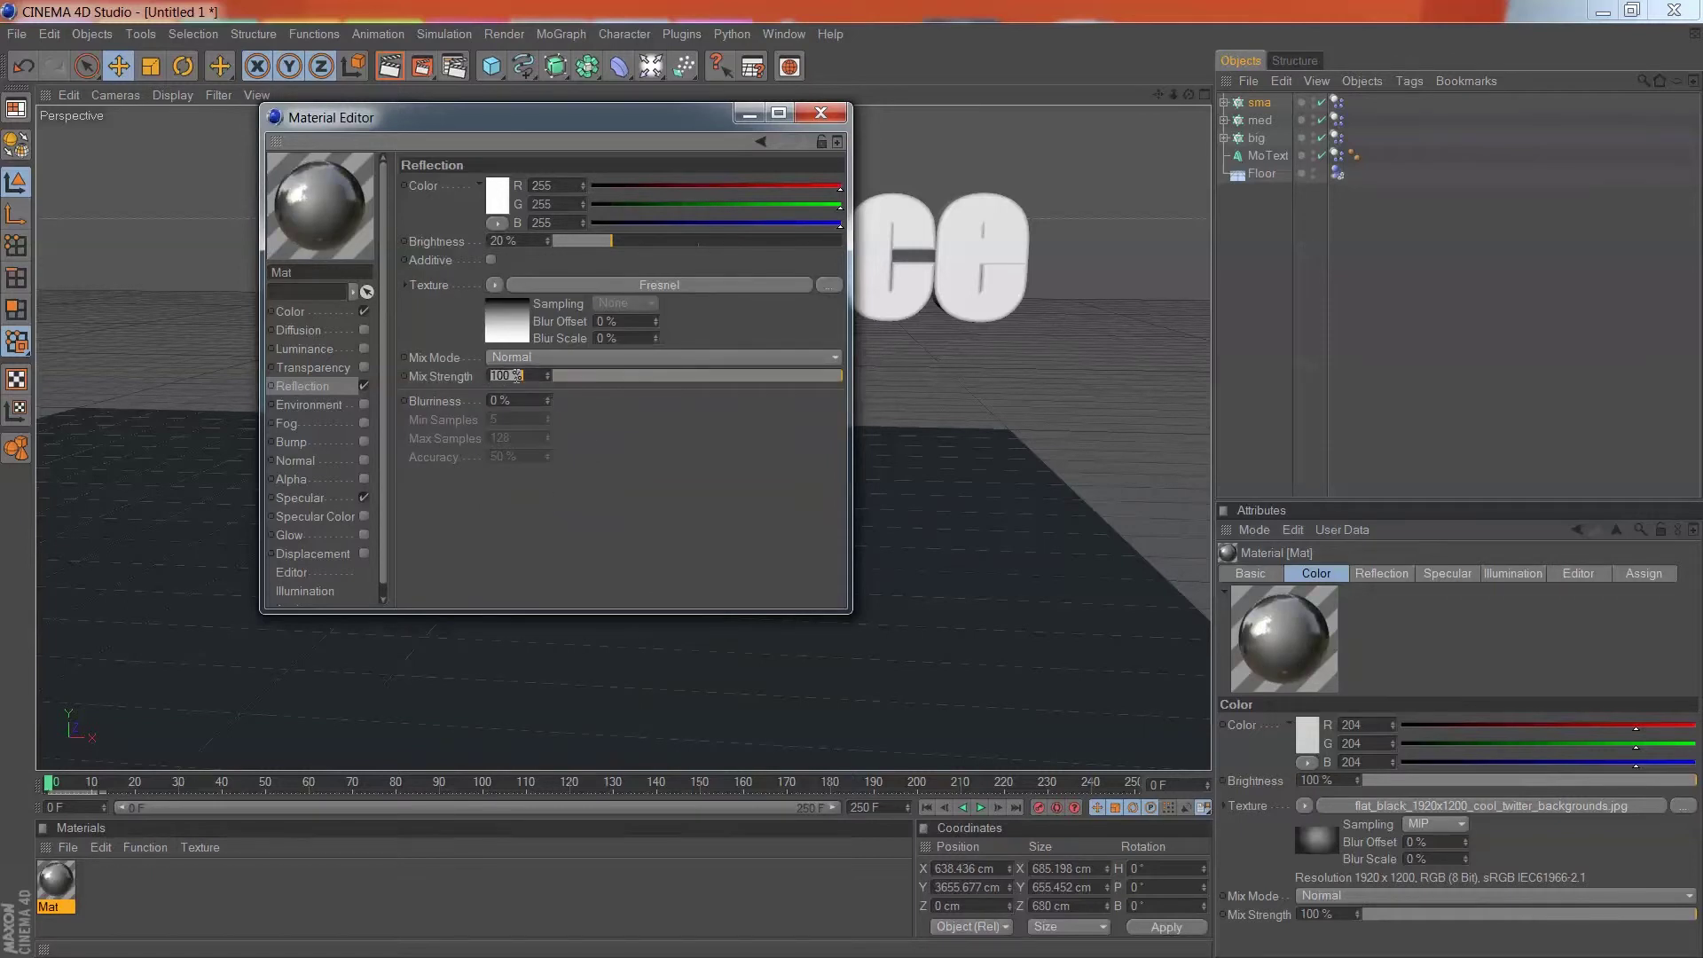
key("BackSpace")
type("20")
key("Return")
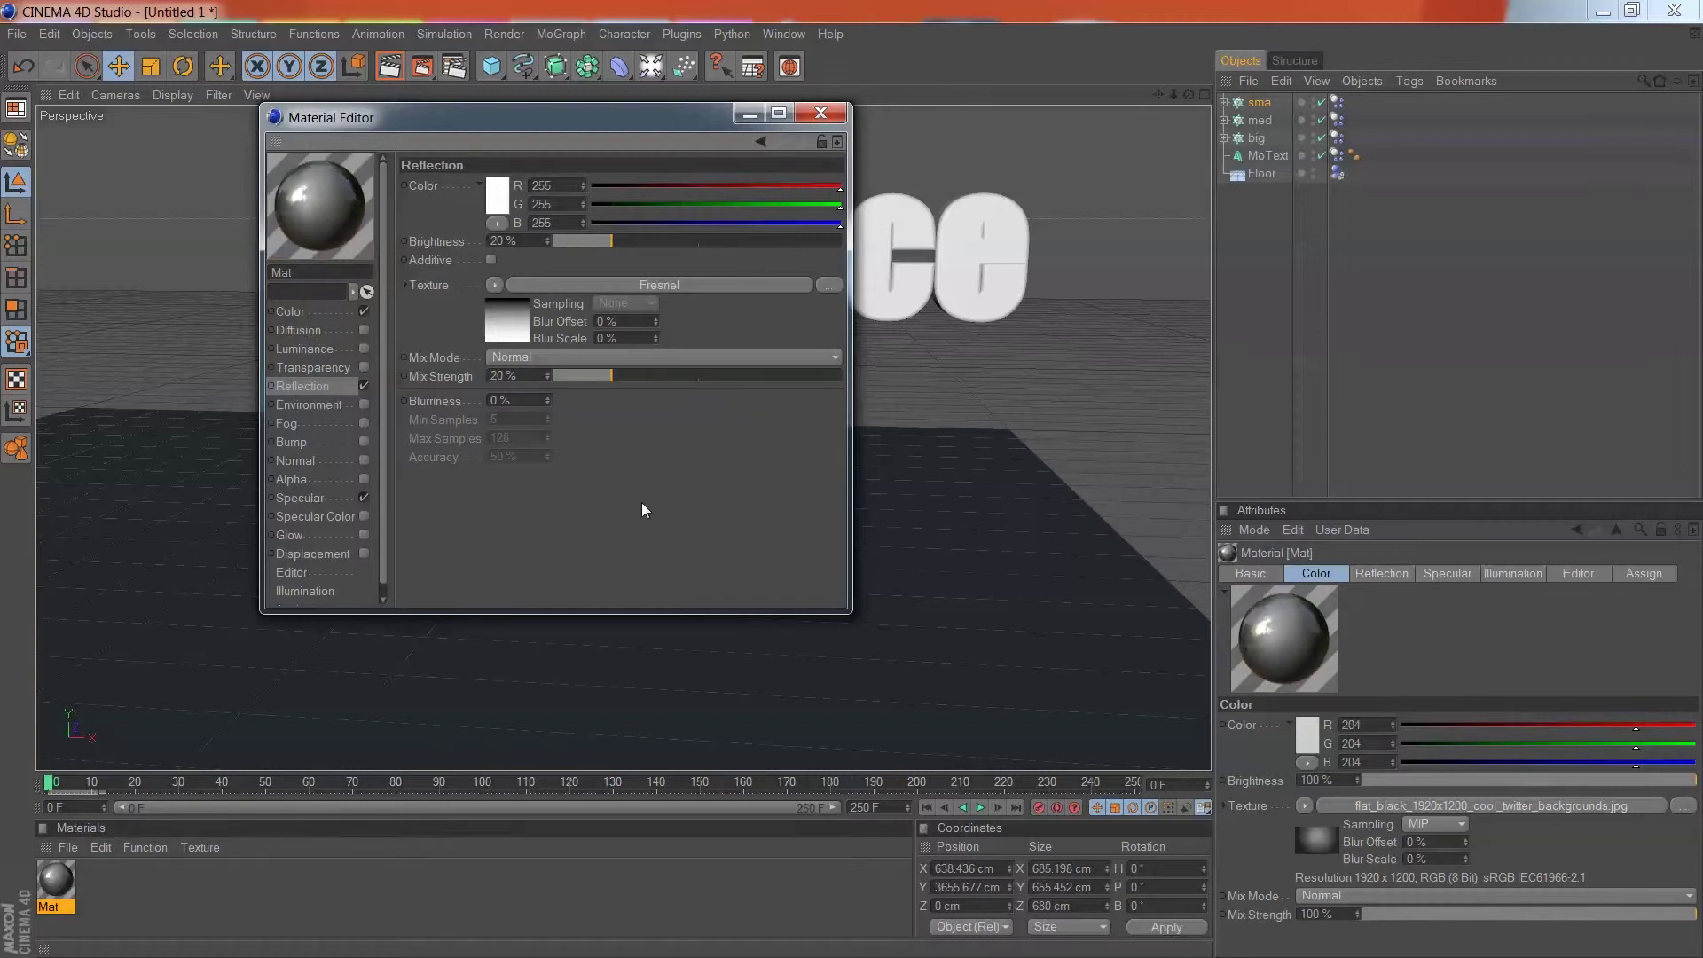
left_click(829, 112)
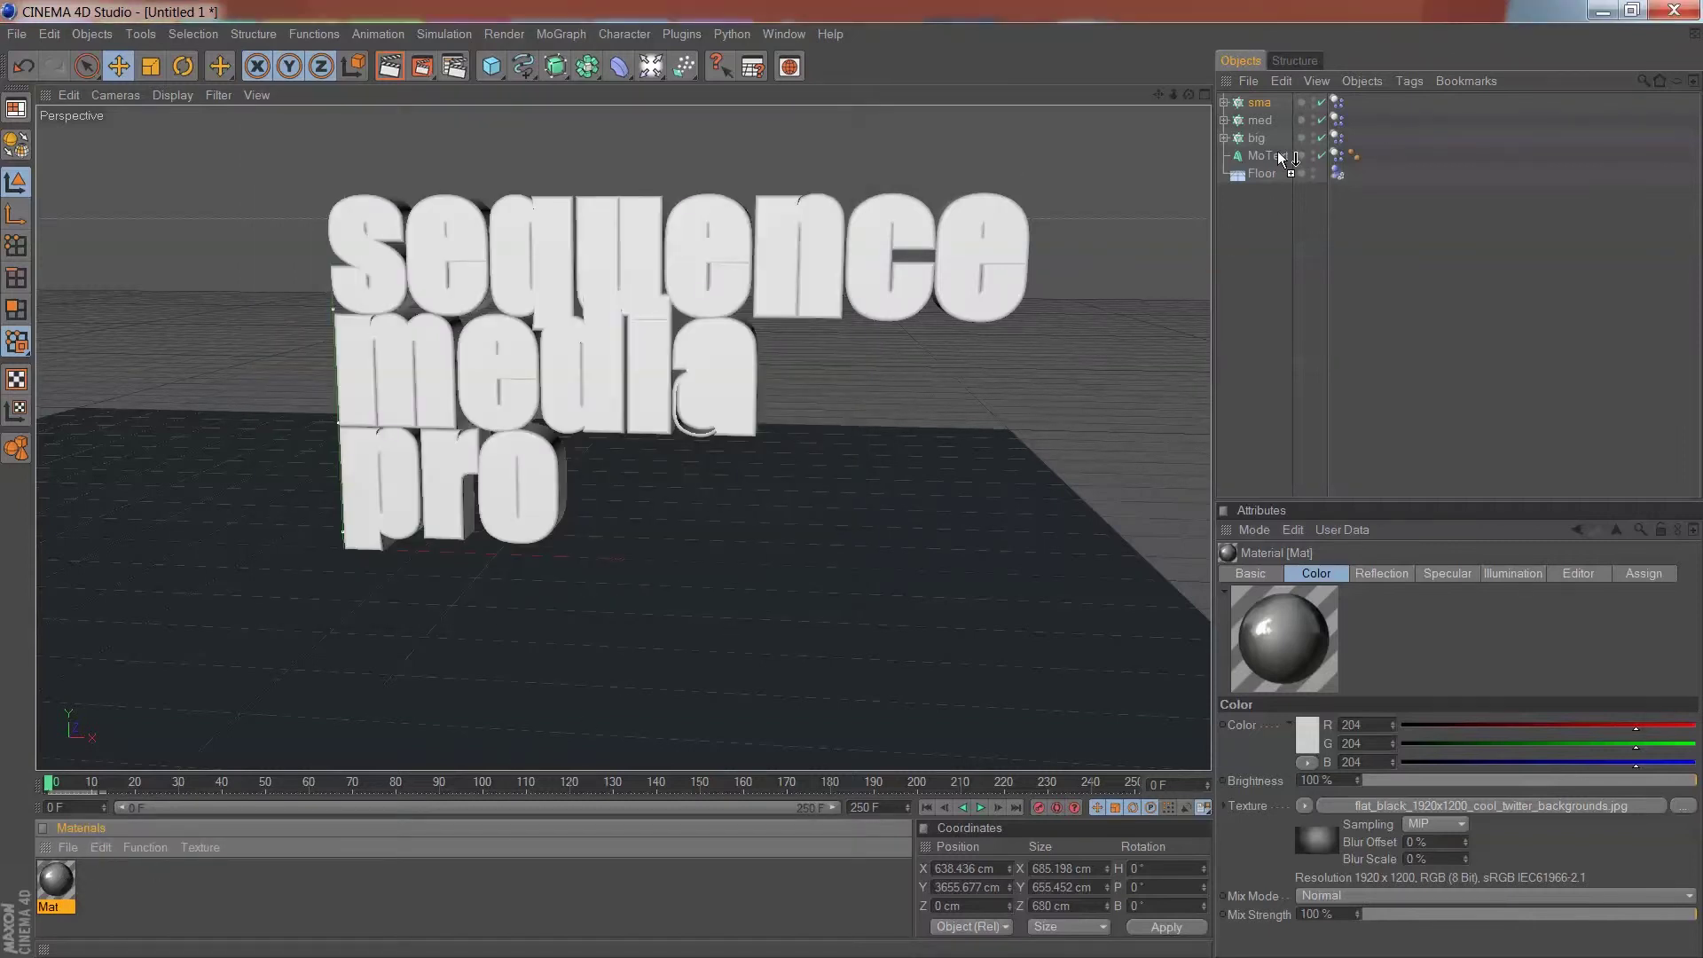
- Apply the Mat material to the MoText object and preview the render in the viewport
left_click_drag(1282, 158, 1280, 157)
scroll(765, 390, "up", 2)
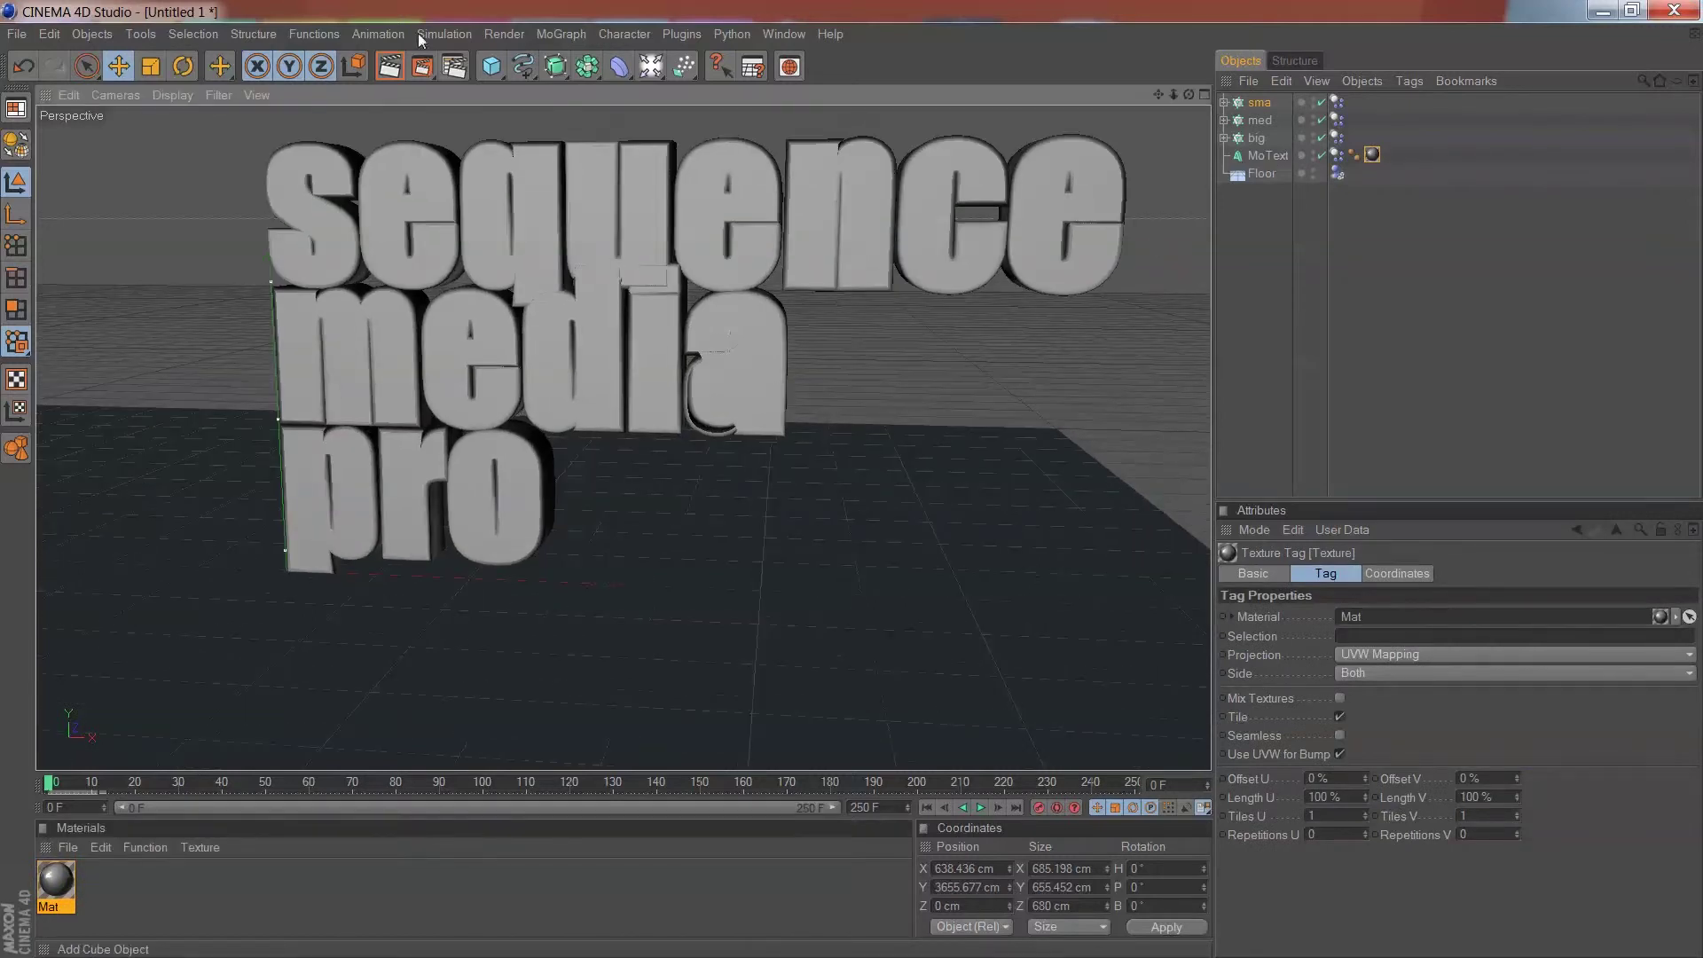
left_click(390, 66)
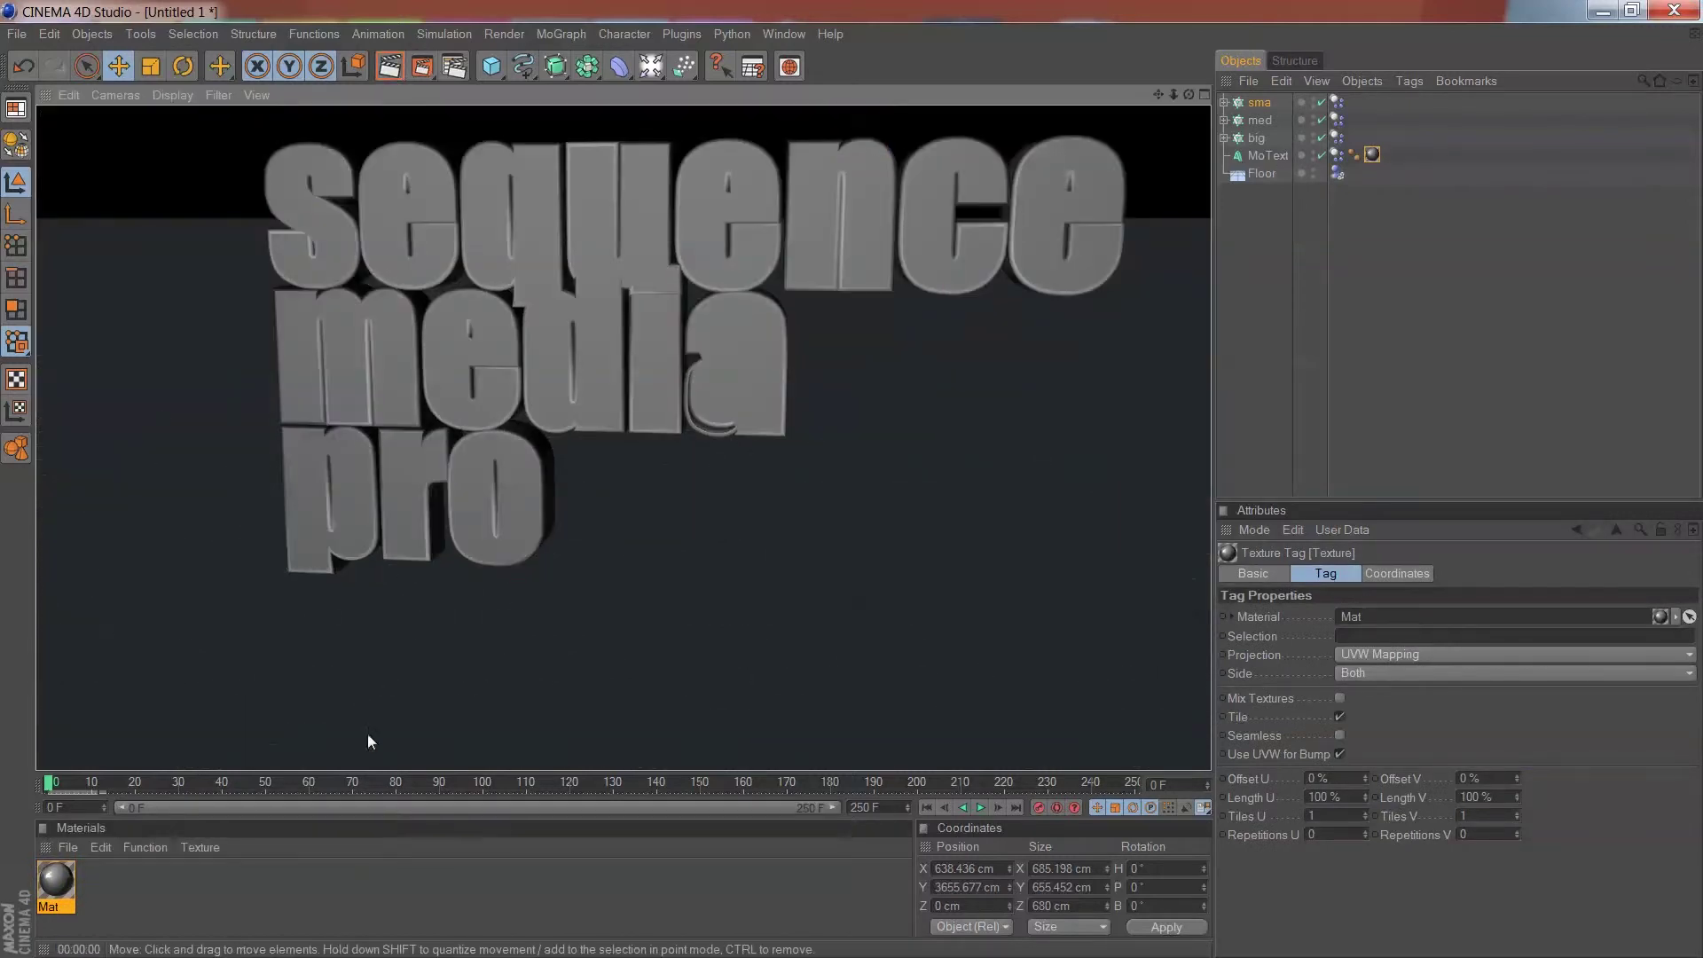
left_click(381, 871)
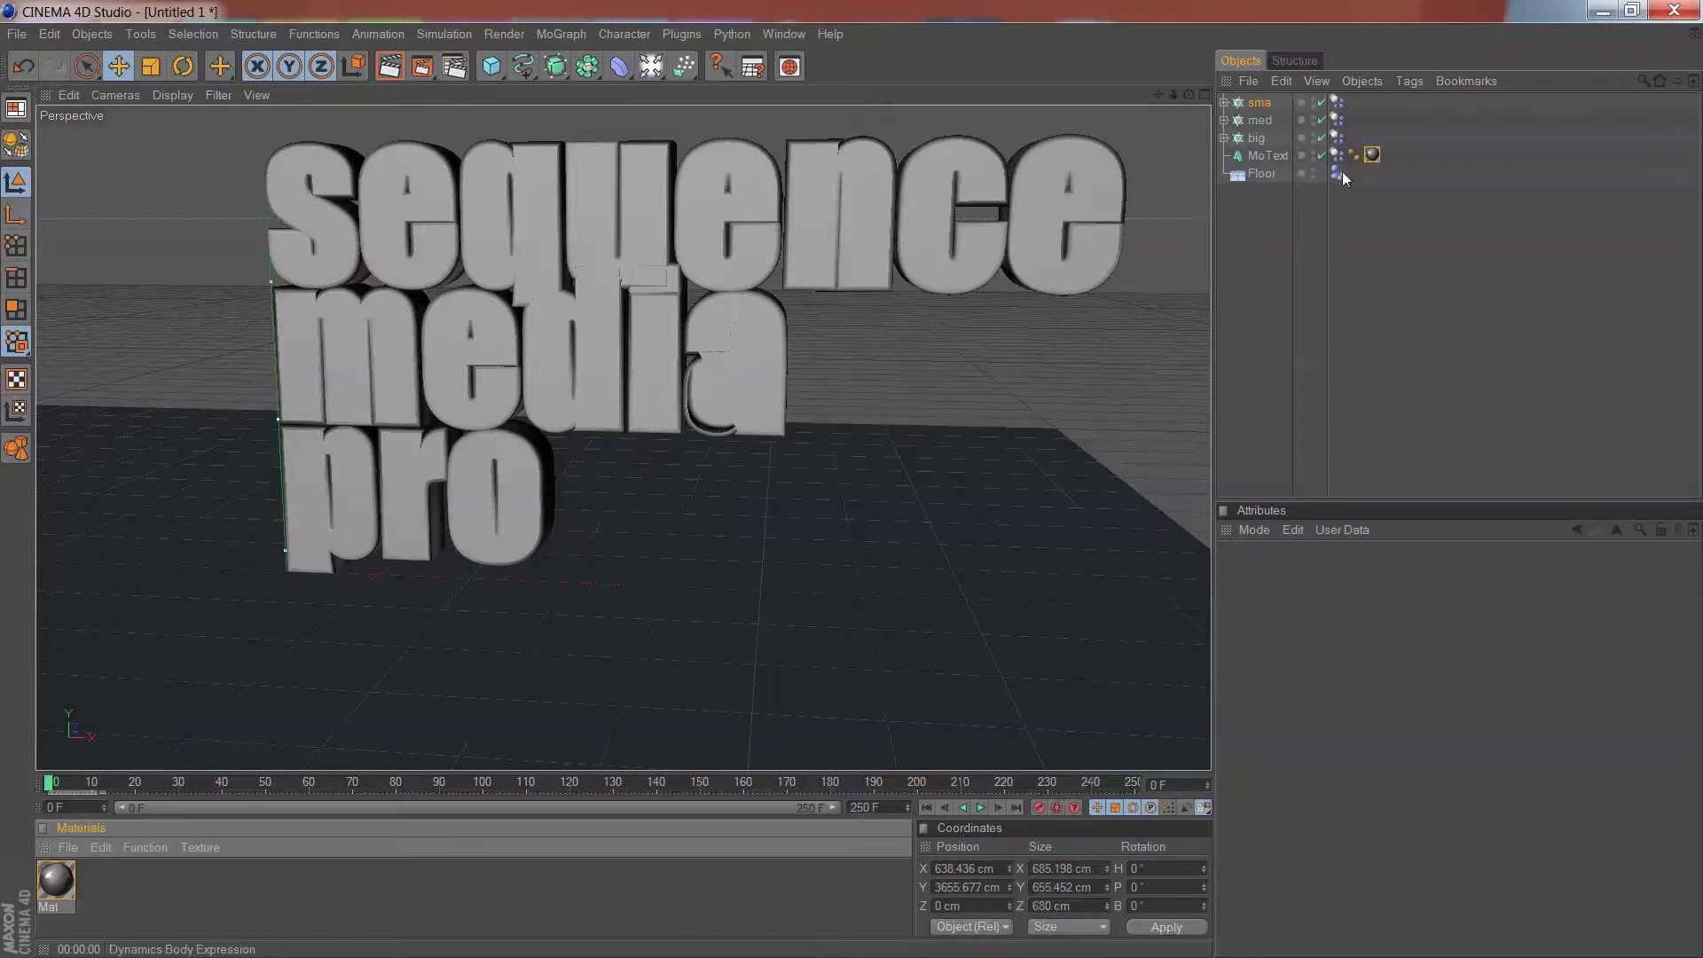
- Set the projection of the MoText's texture tag to Flat and show the tag's basic properties
left_click(1372, 155)
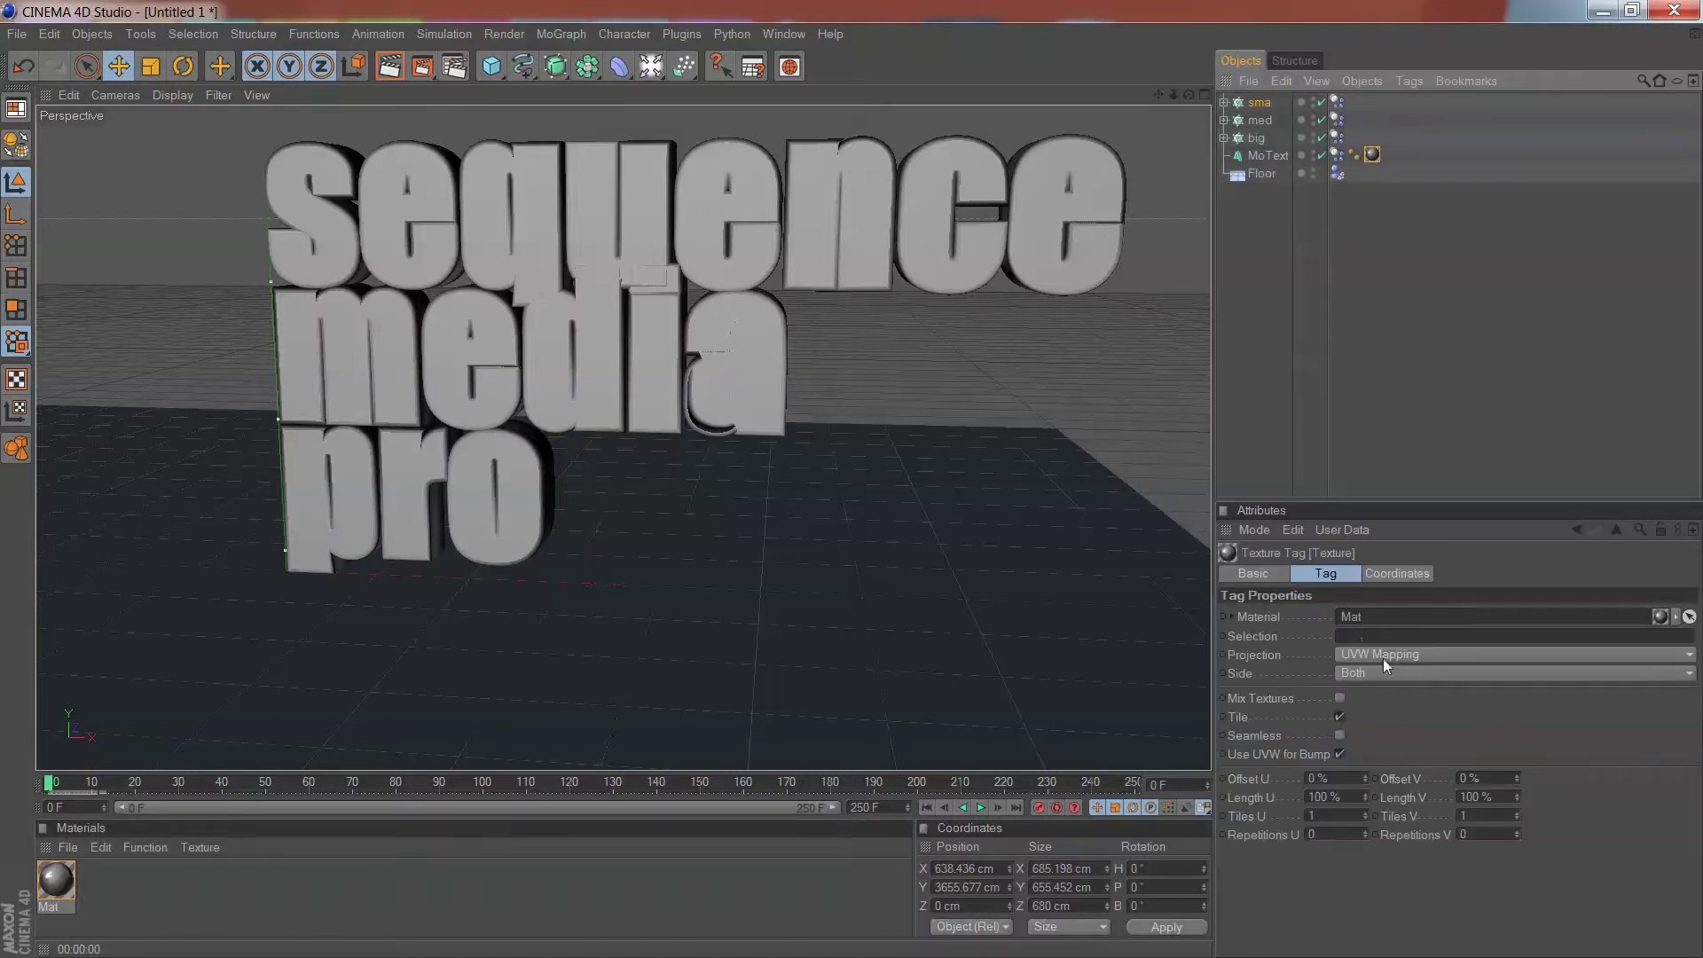
left_click(1389, 656)
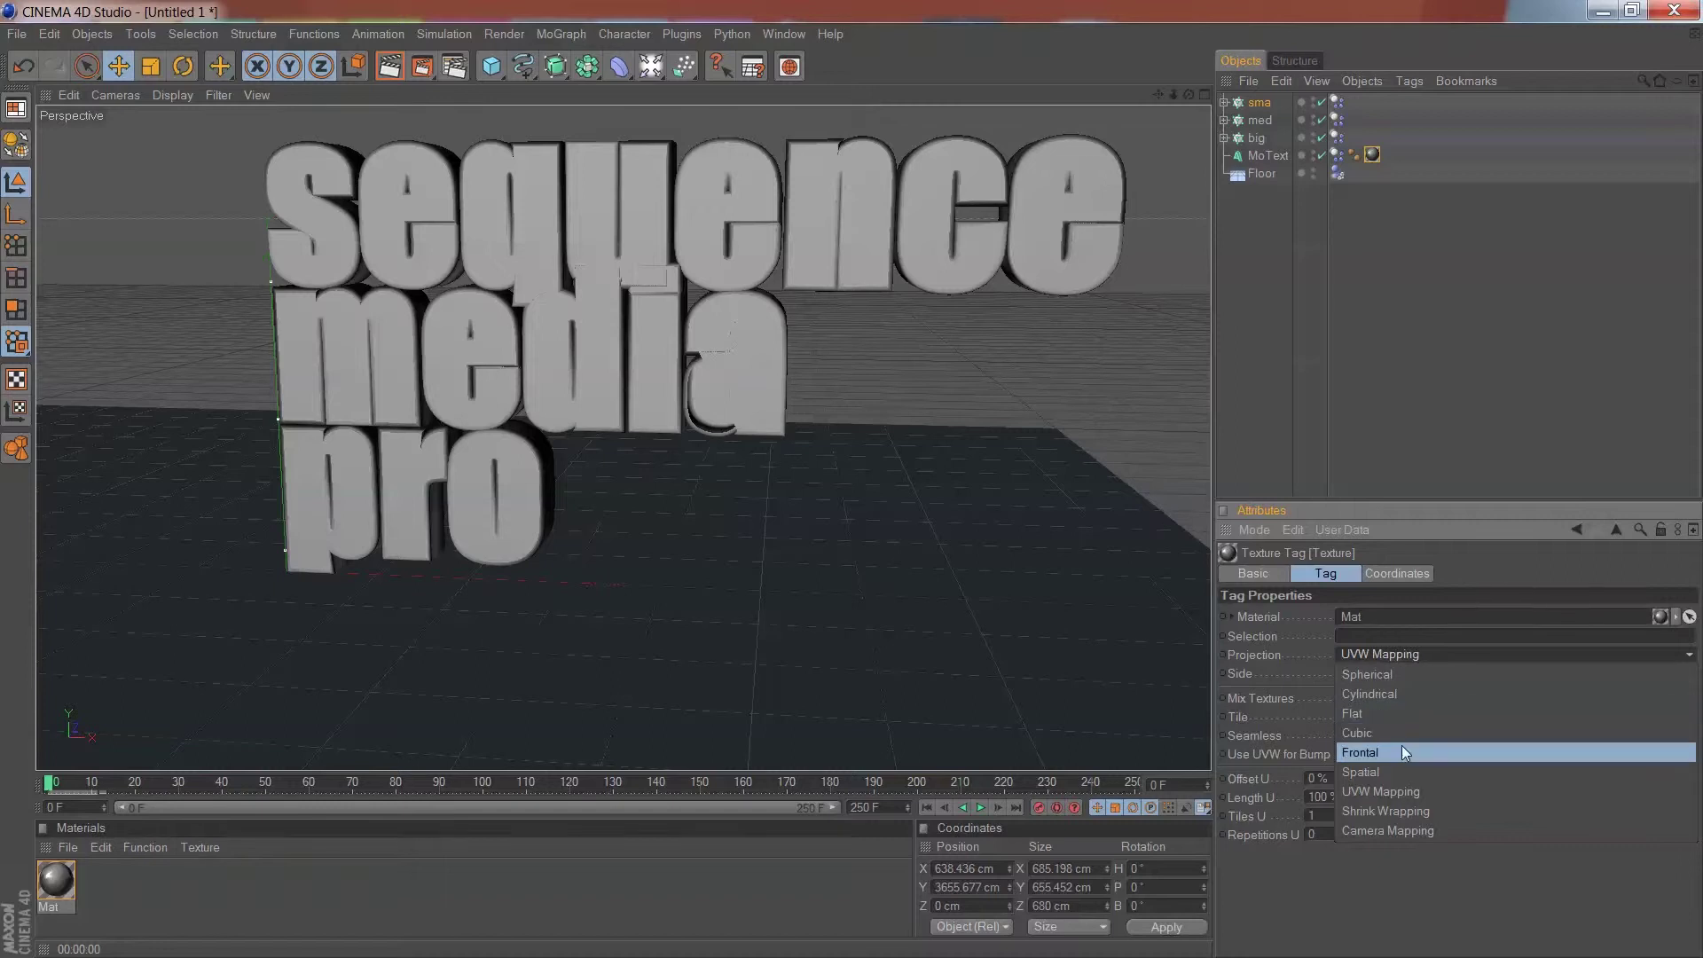
left_click(1403, 715)
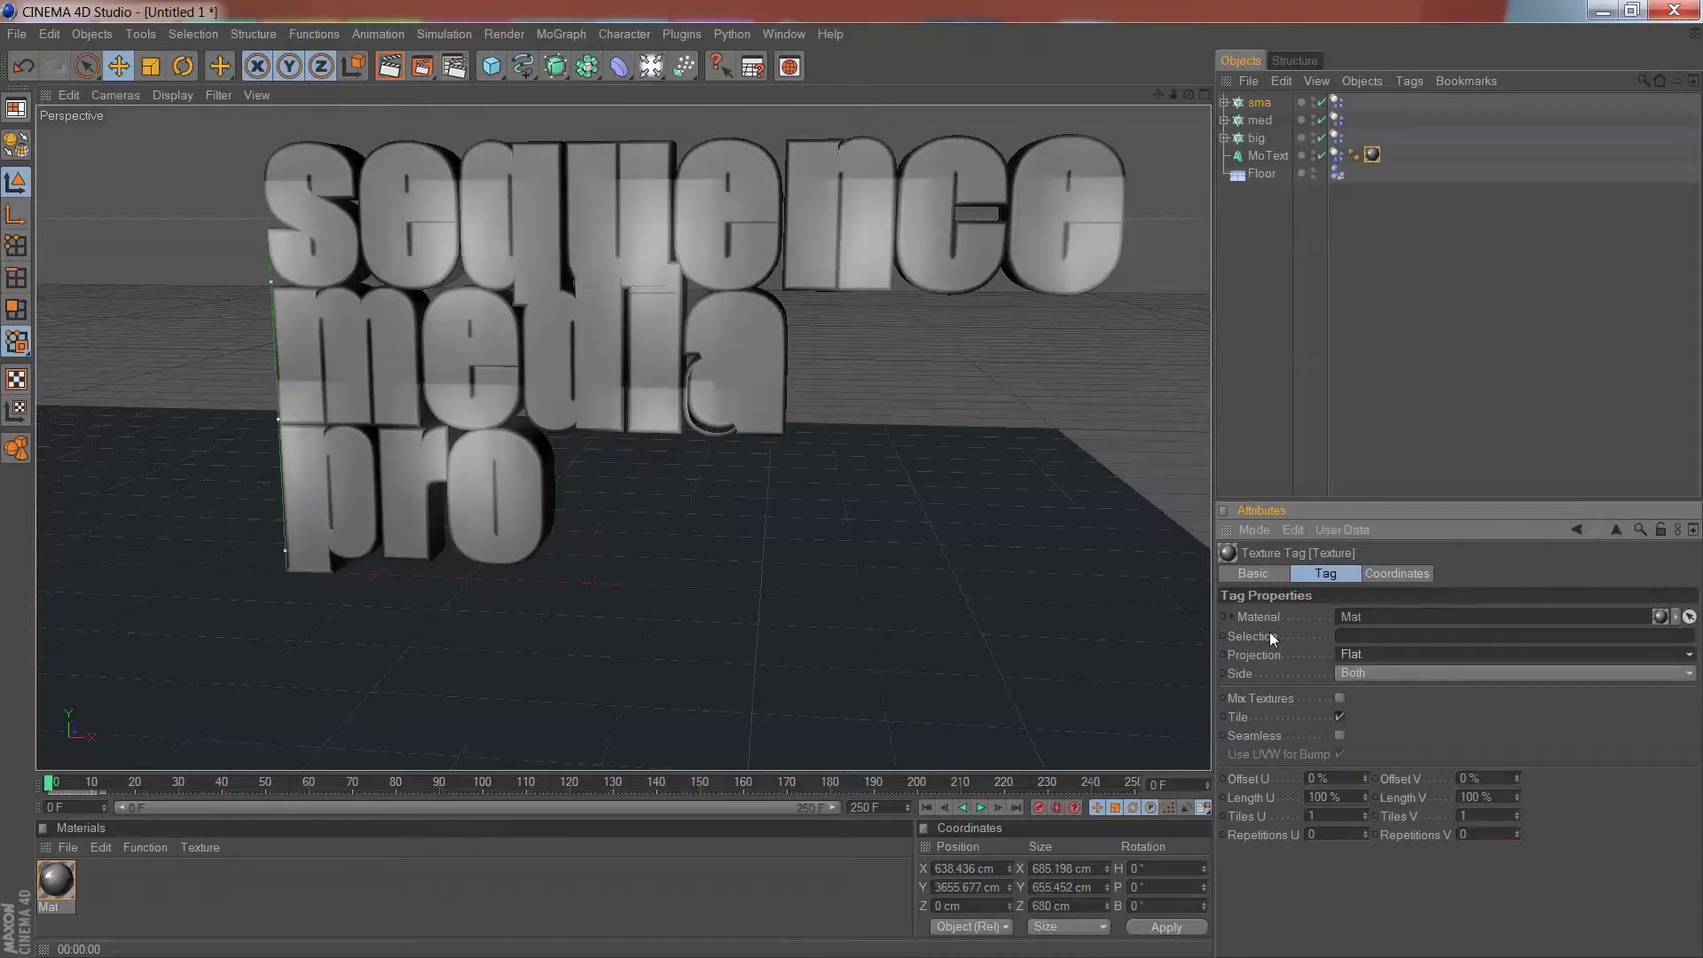
left_click(1258, 575)
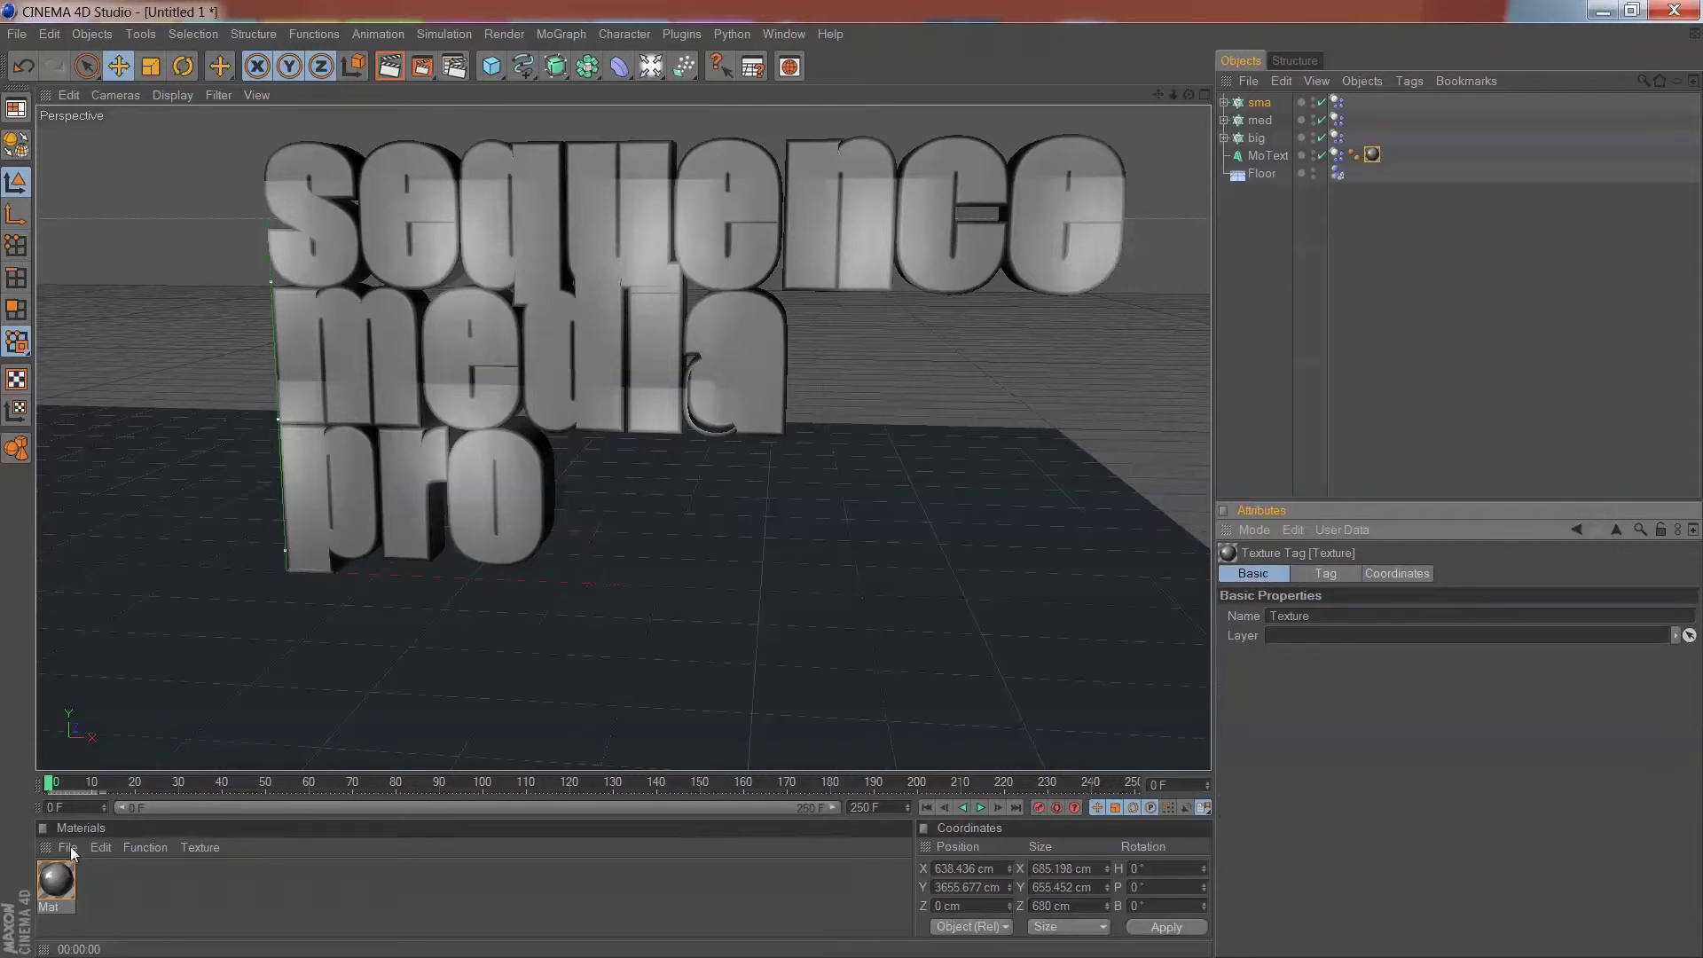
- Set the Blurriness of the Mat material's reflection to 10 % and preview the render in the viewport
double_click(60, 883)
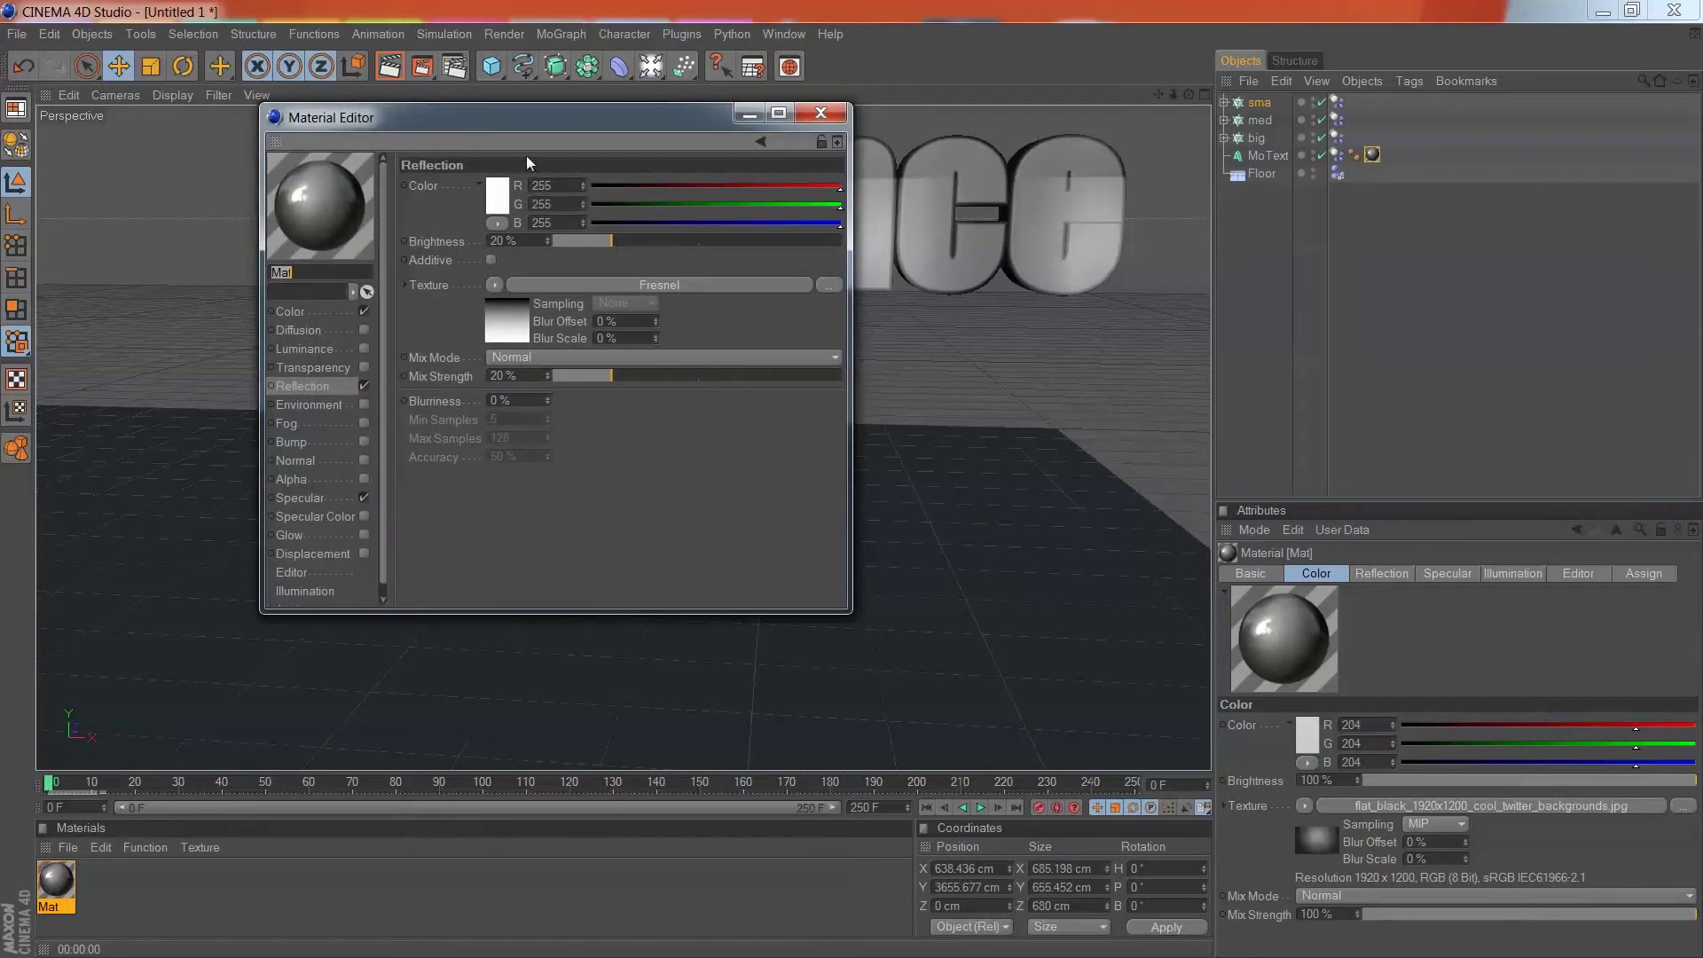
left_click_drag(492, 117, 1103, 129)
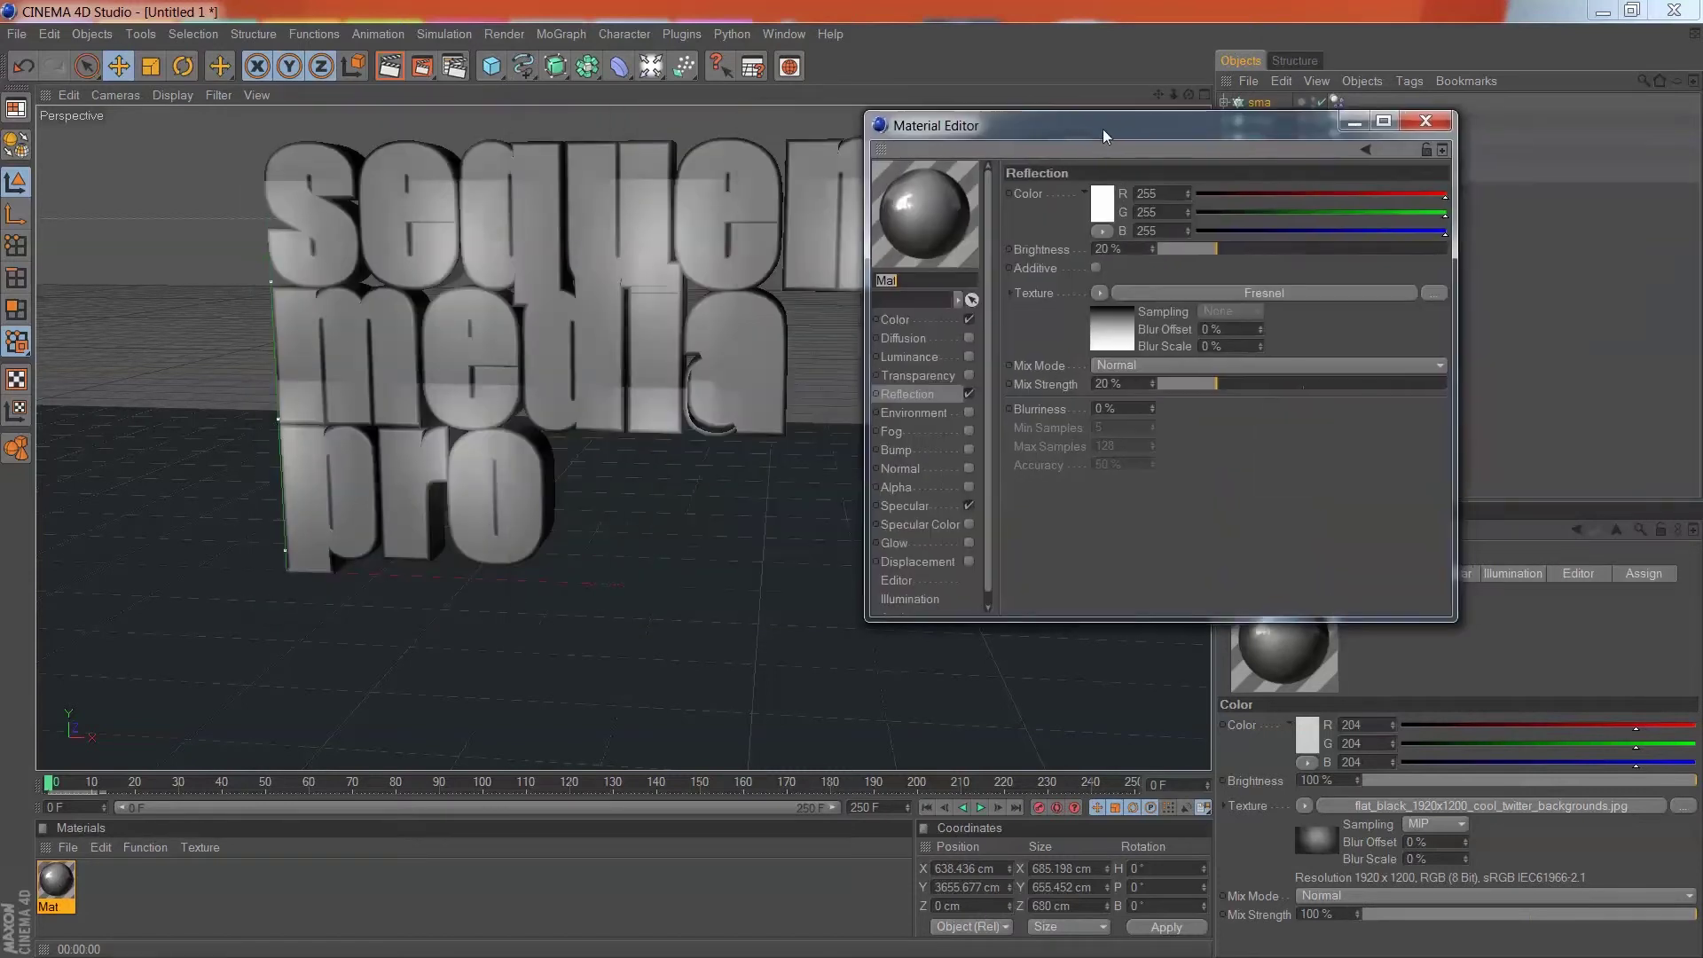
left_click_drag(1162, 413, 1164, 404)
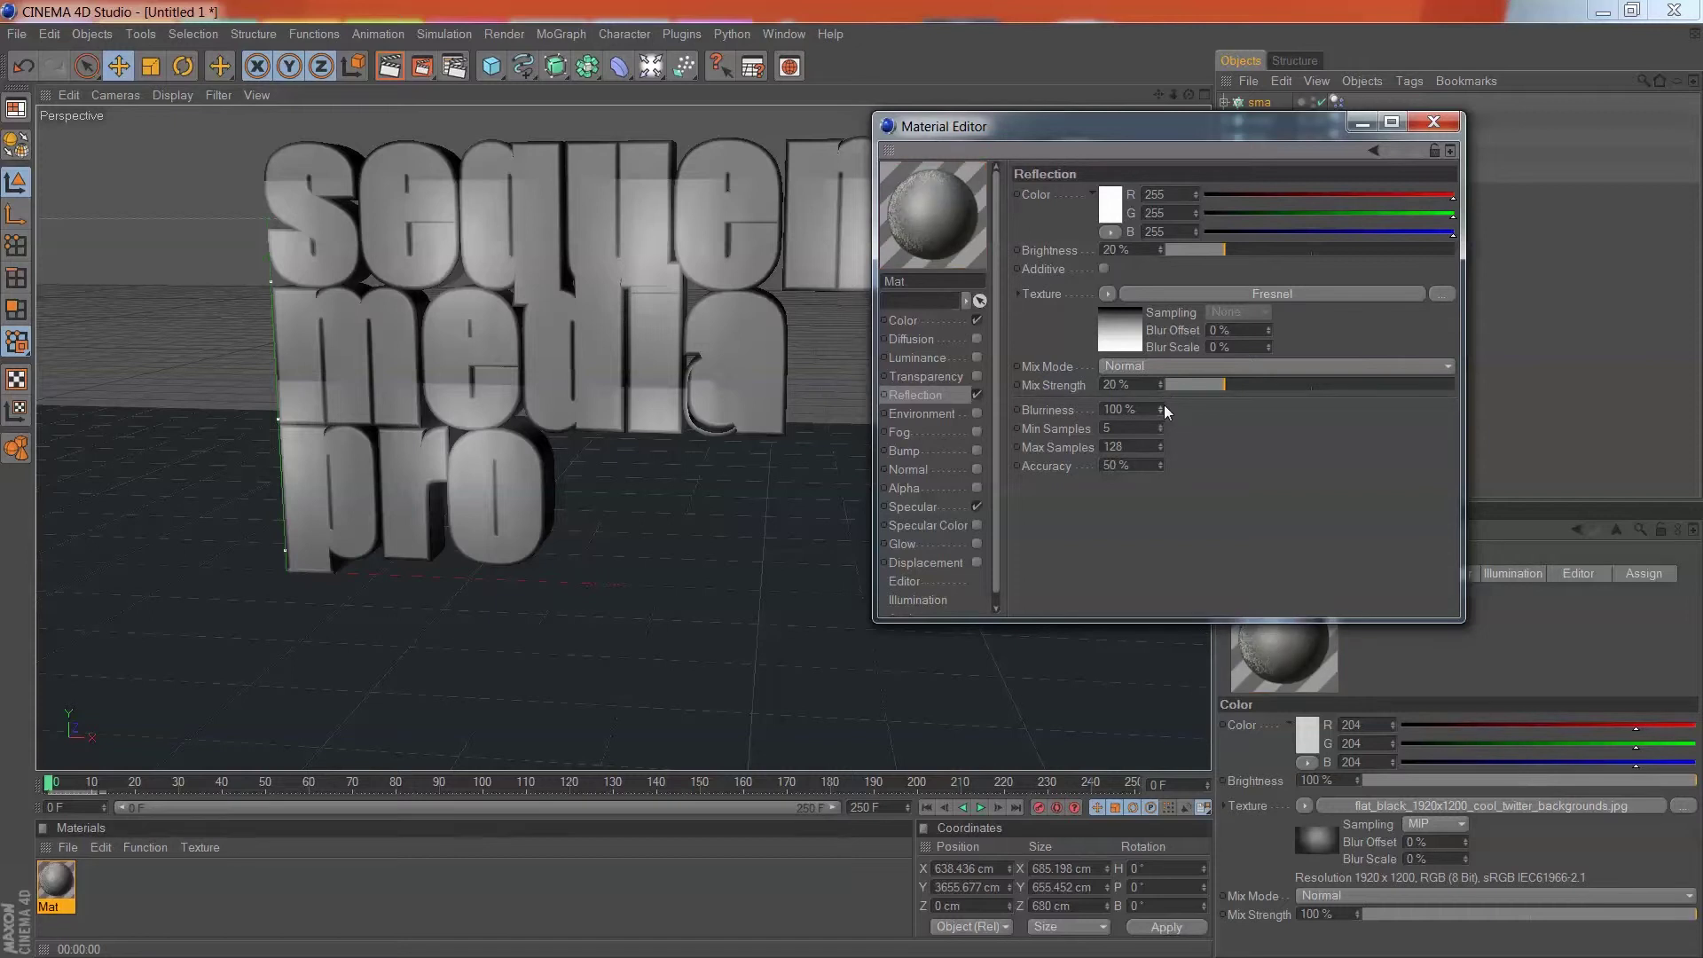
left_click_drag(1163, 405, 1164, 417)
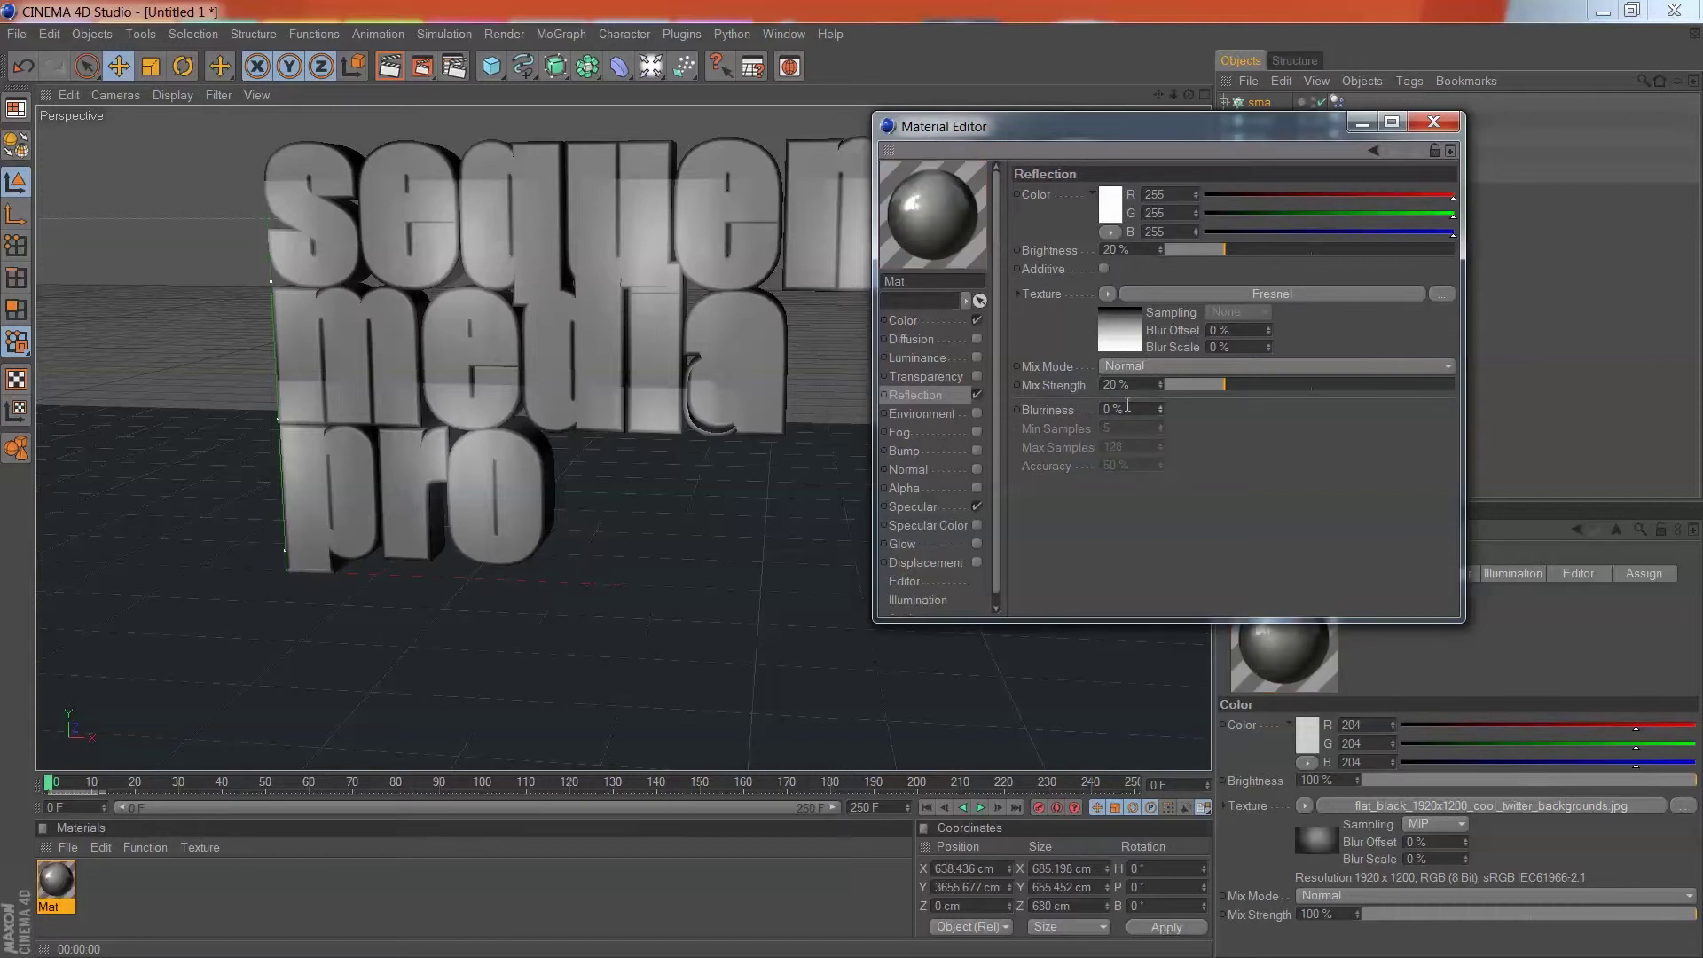
key("BackSpace")
type("10")
key("Return")
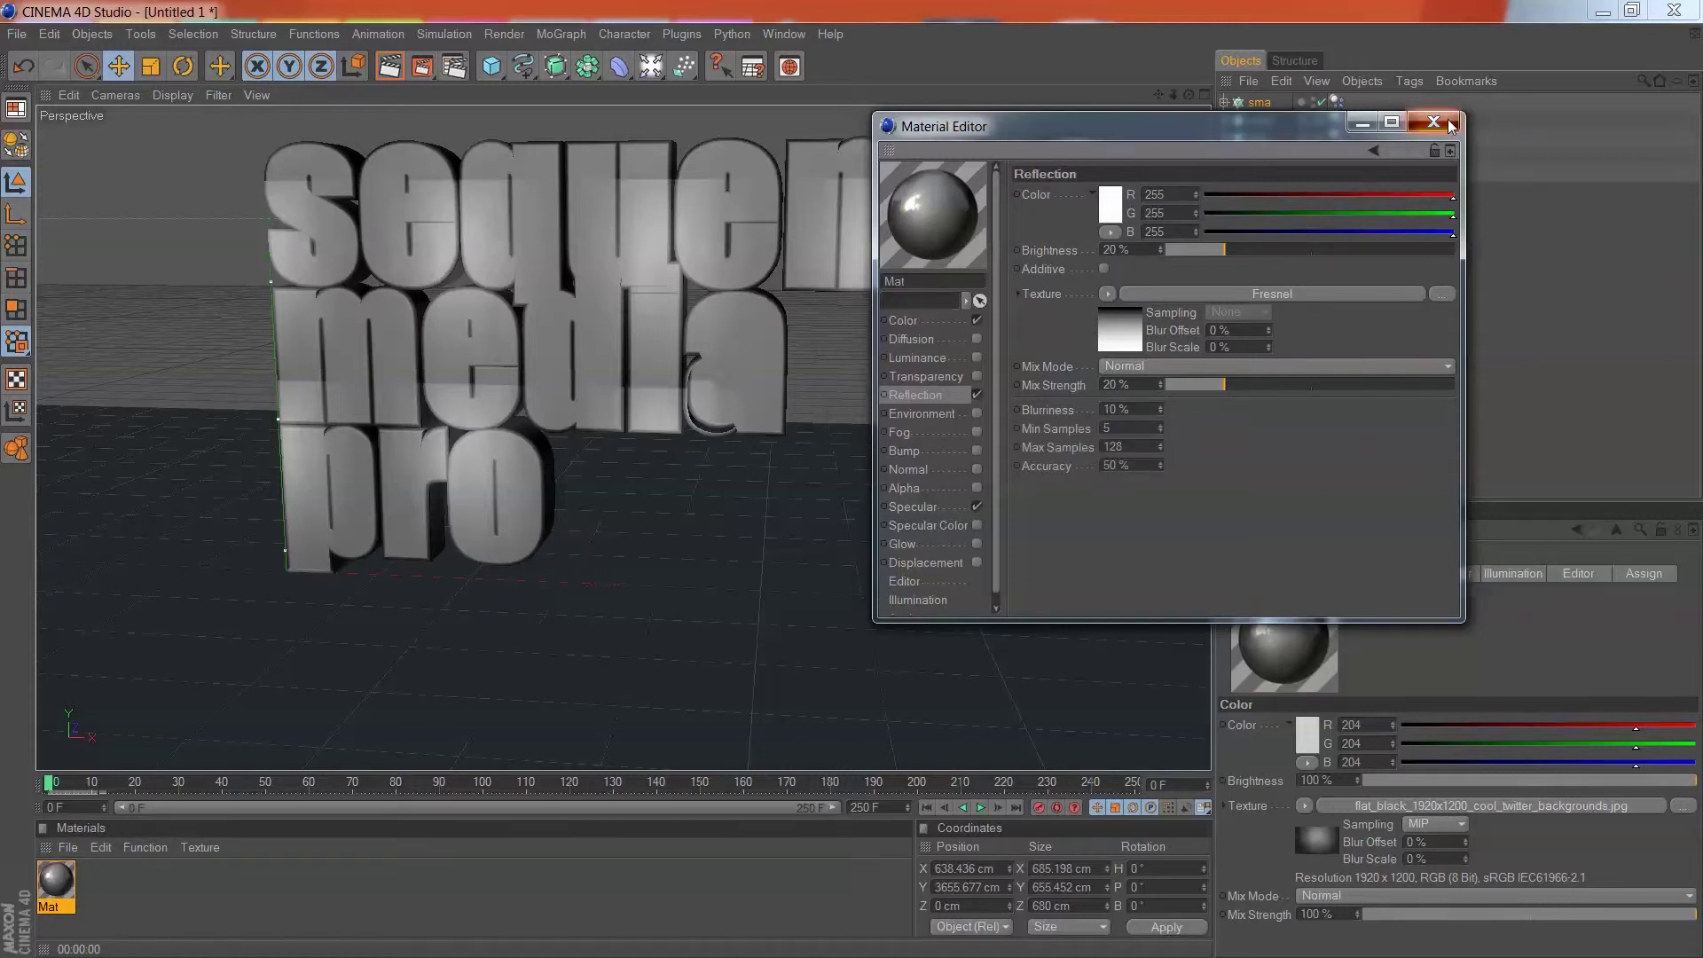
left_click(1433, 122)
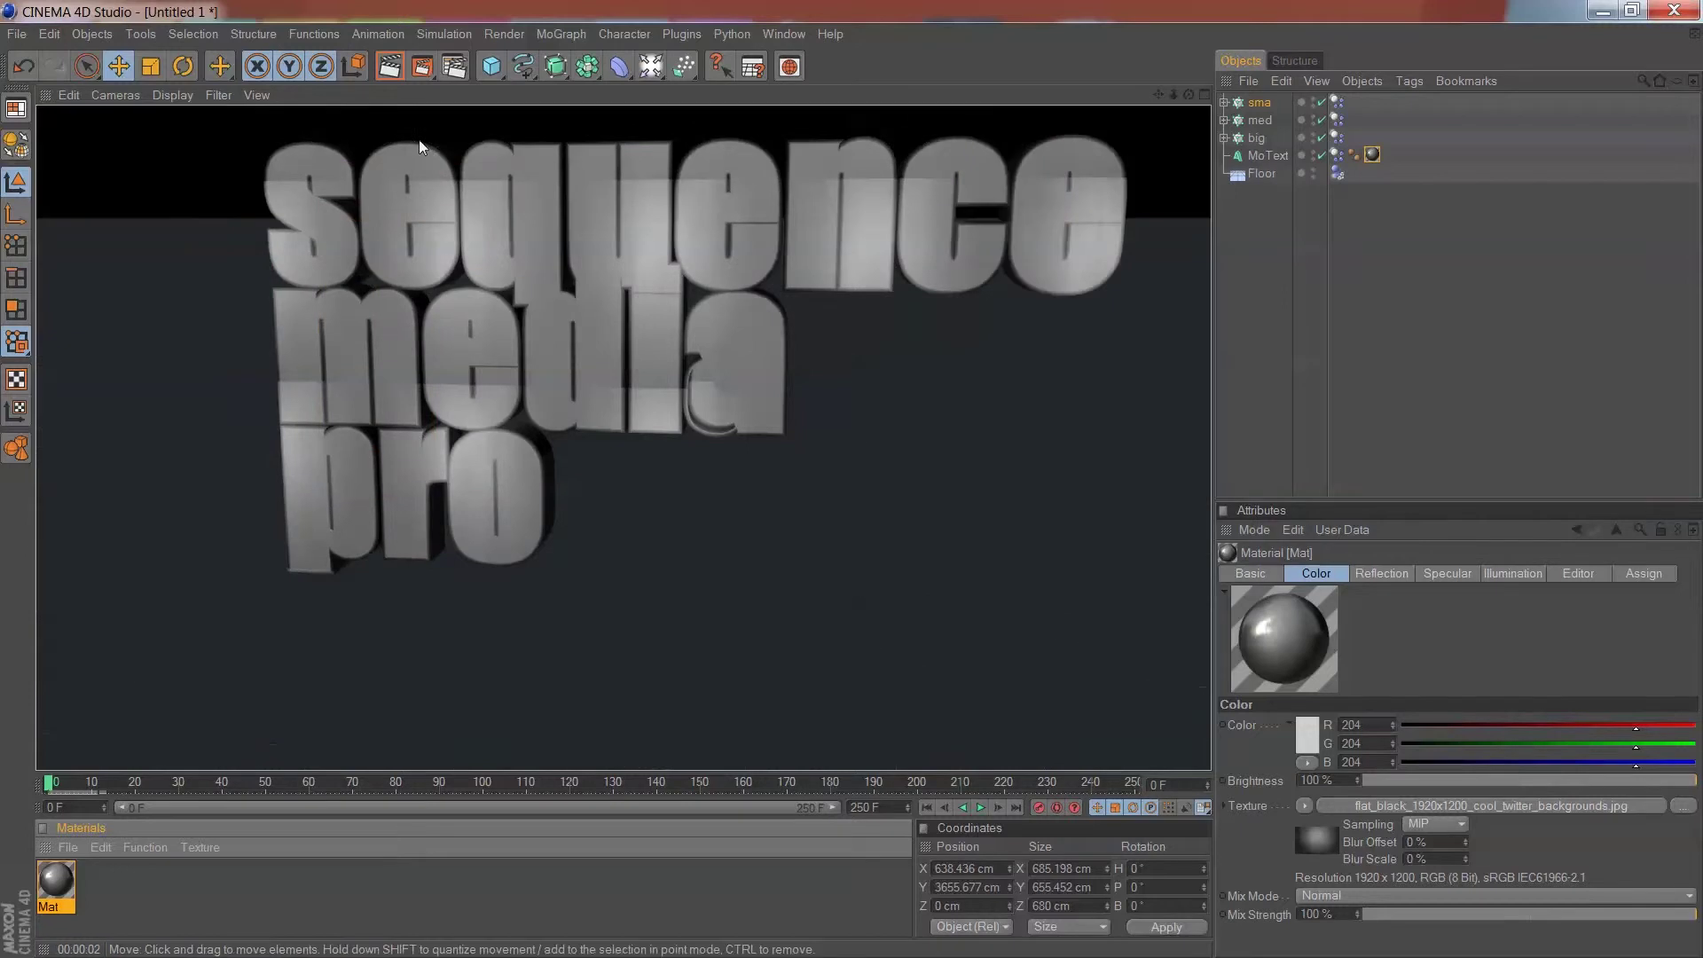
left_click(340, 870)
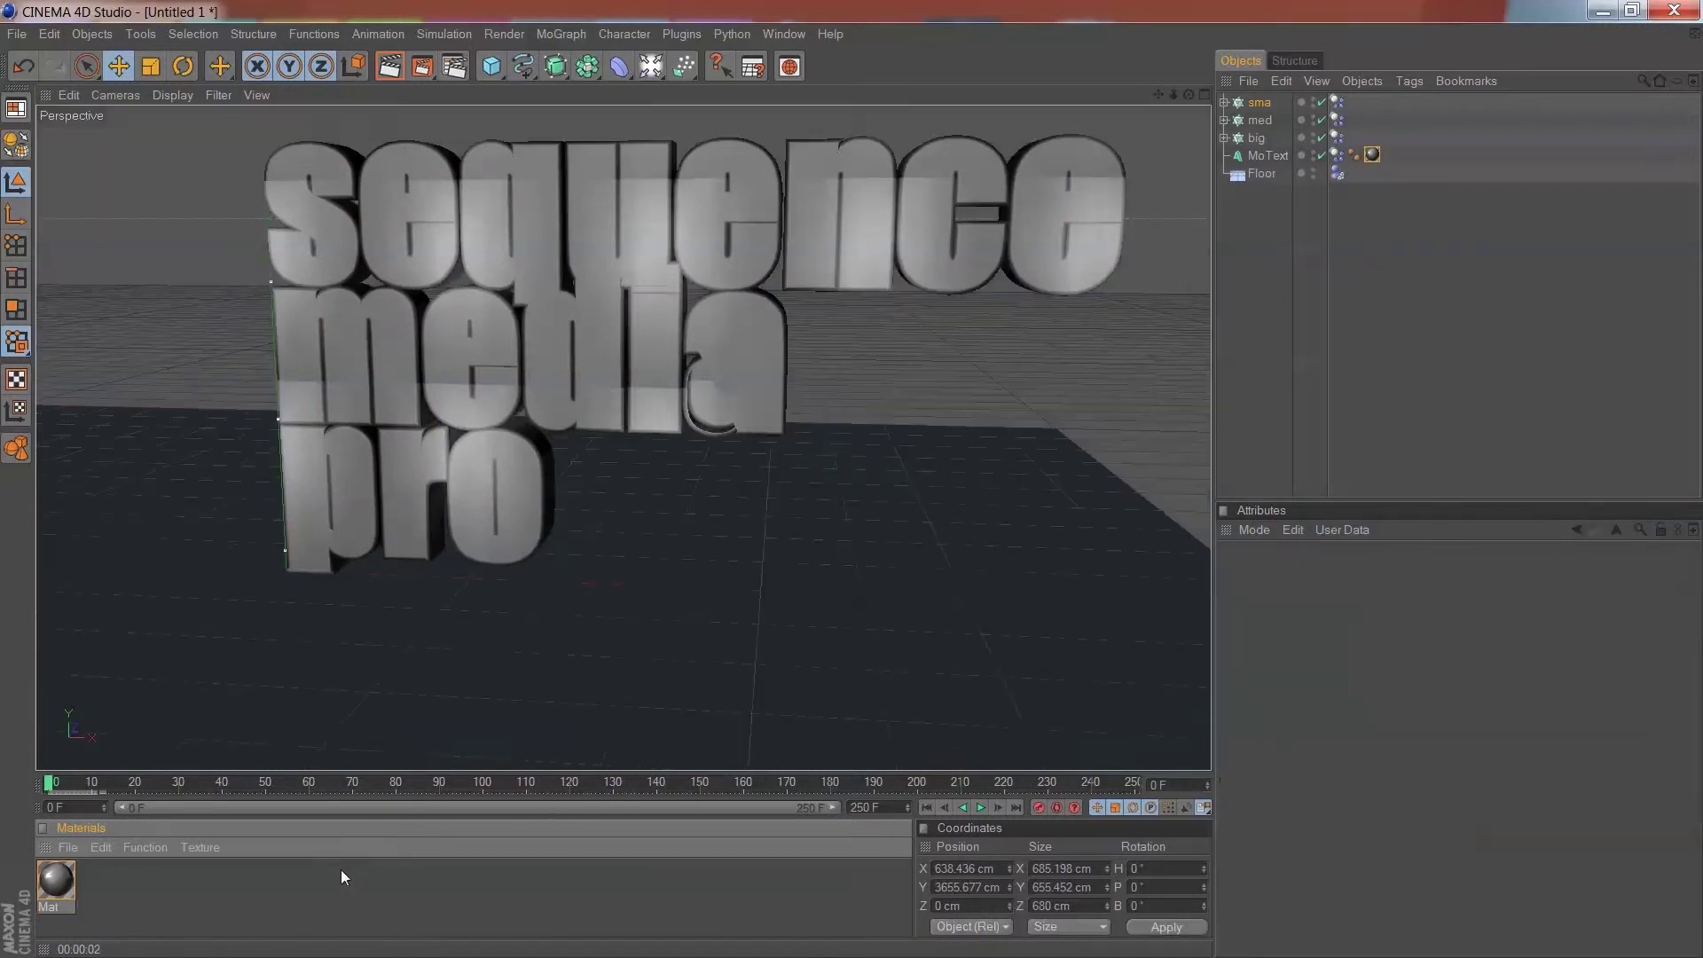
- Set the Blur Offset of the Mat material's Color texture to 75 % and preview the render in the viewport
left_click(50, 882)
double_click(55, 882)
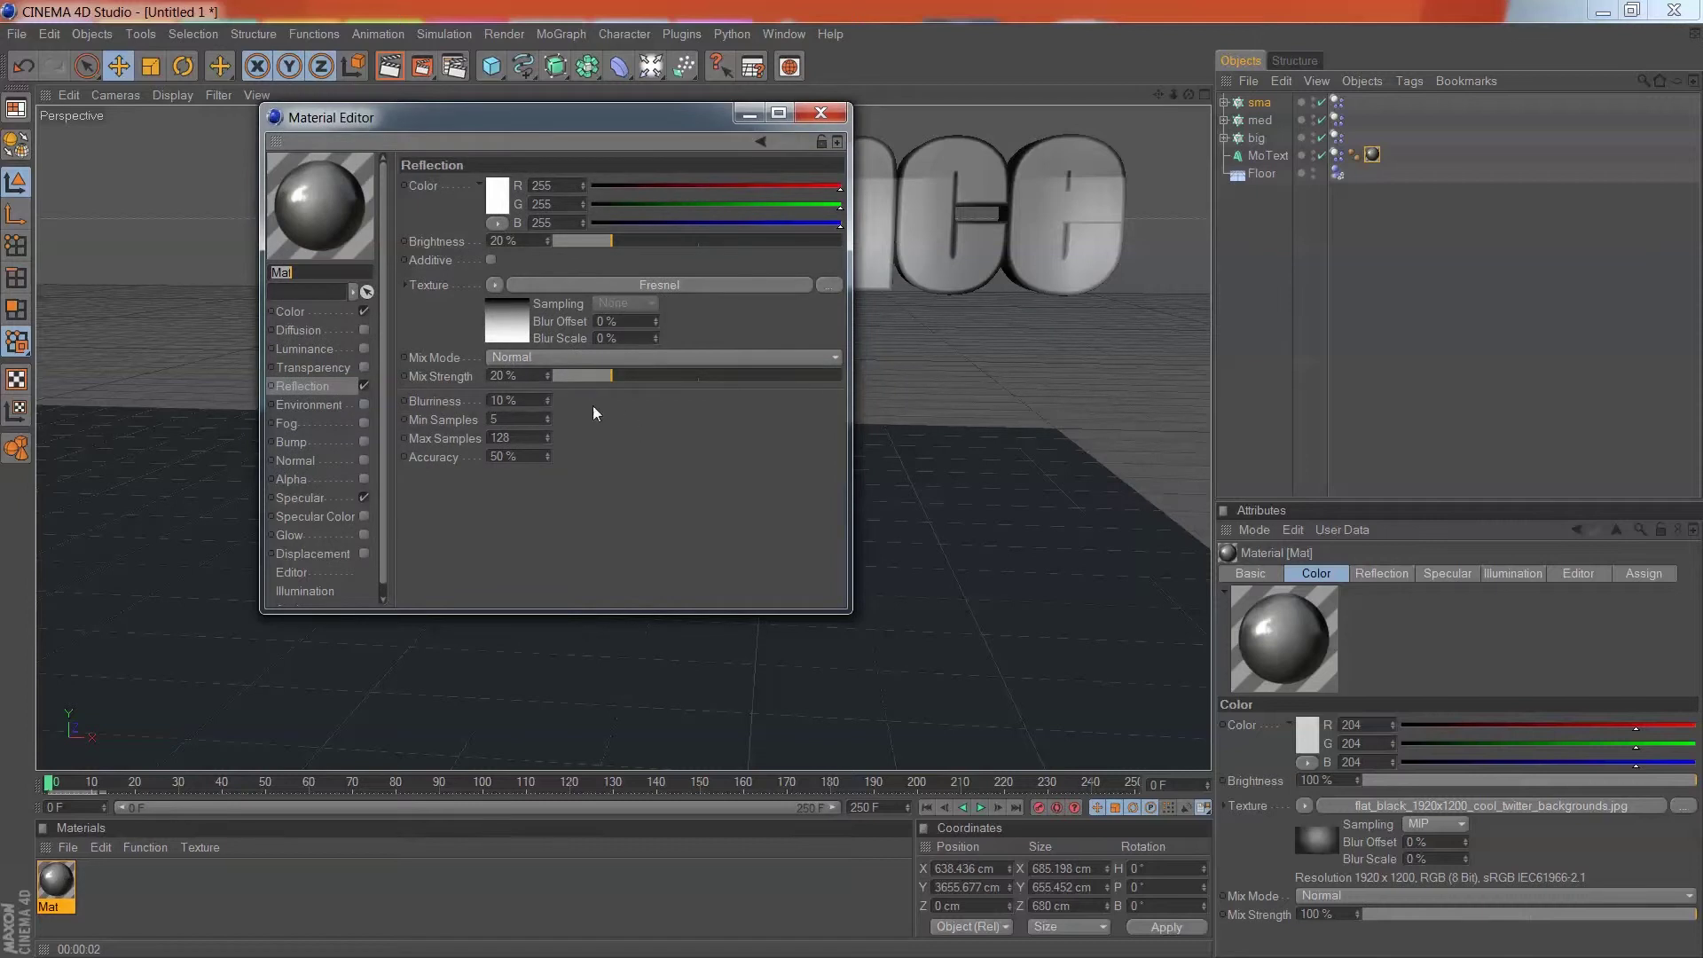
left_click(290, 311)
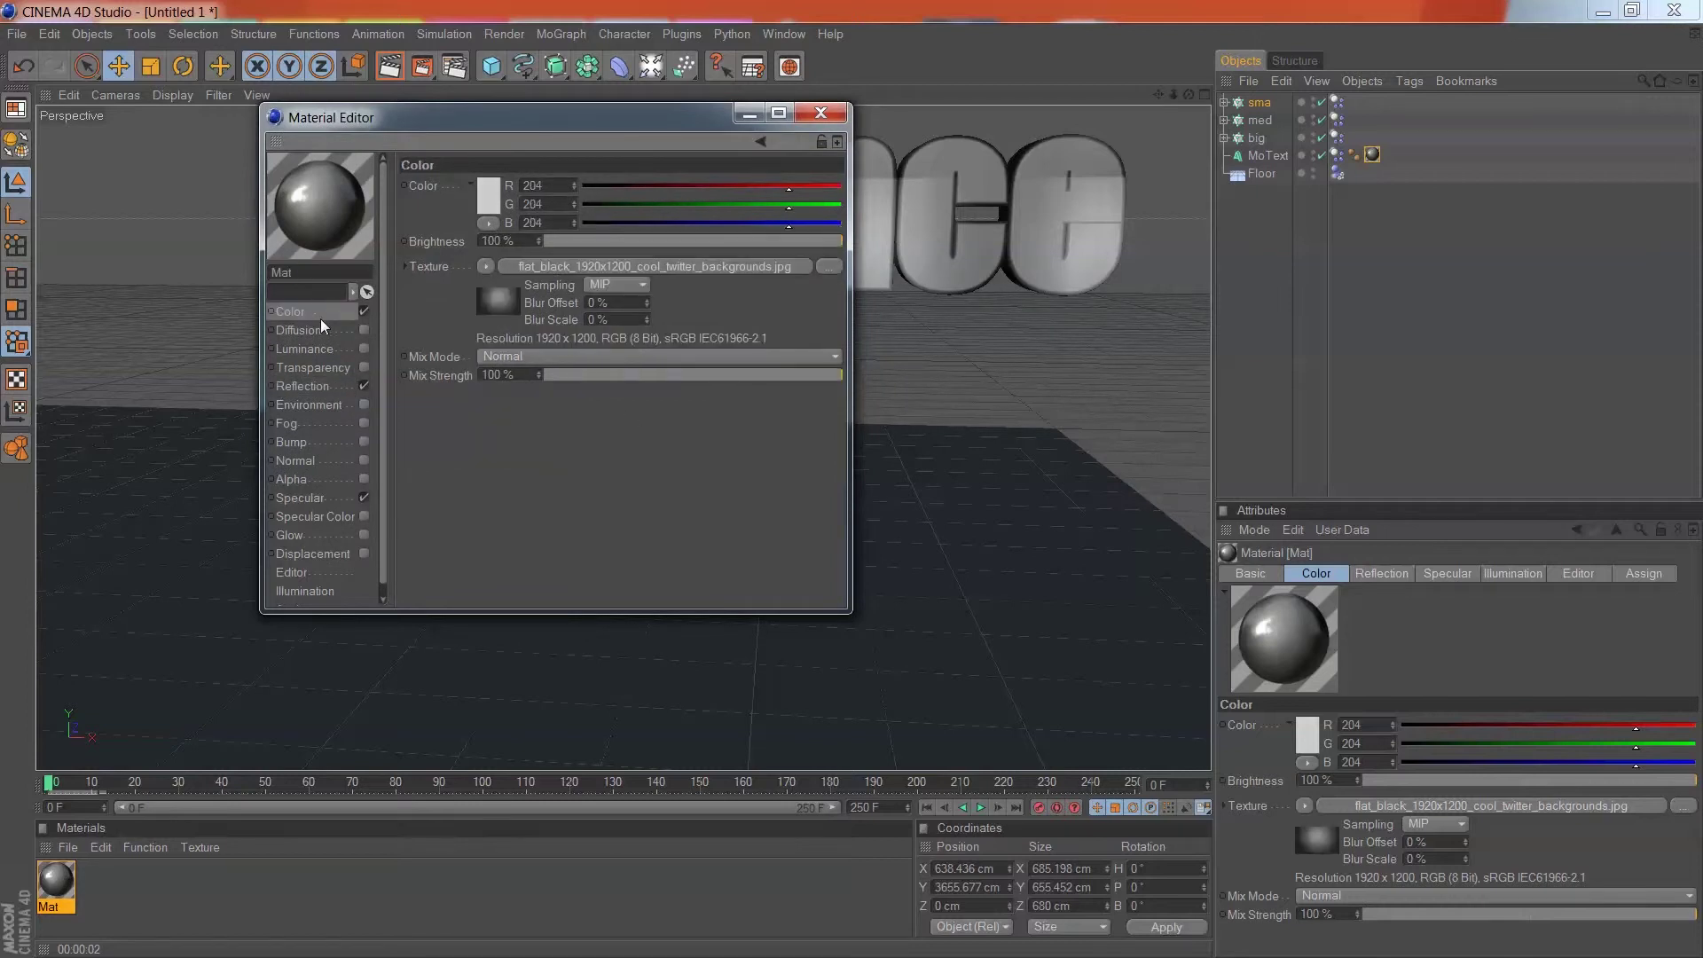
mouse_move(835, 236)
left_mouse_down()
mouse_move(815, 237)
mouse_move(860, 238)
left_mouse_up()
left_click_drag(646, 301, 815, 146)
left_click(826, 113)
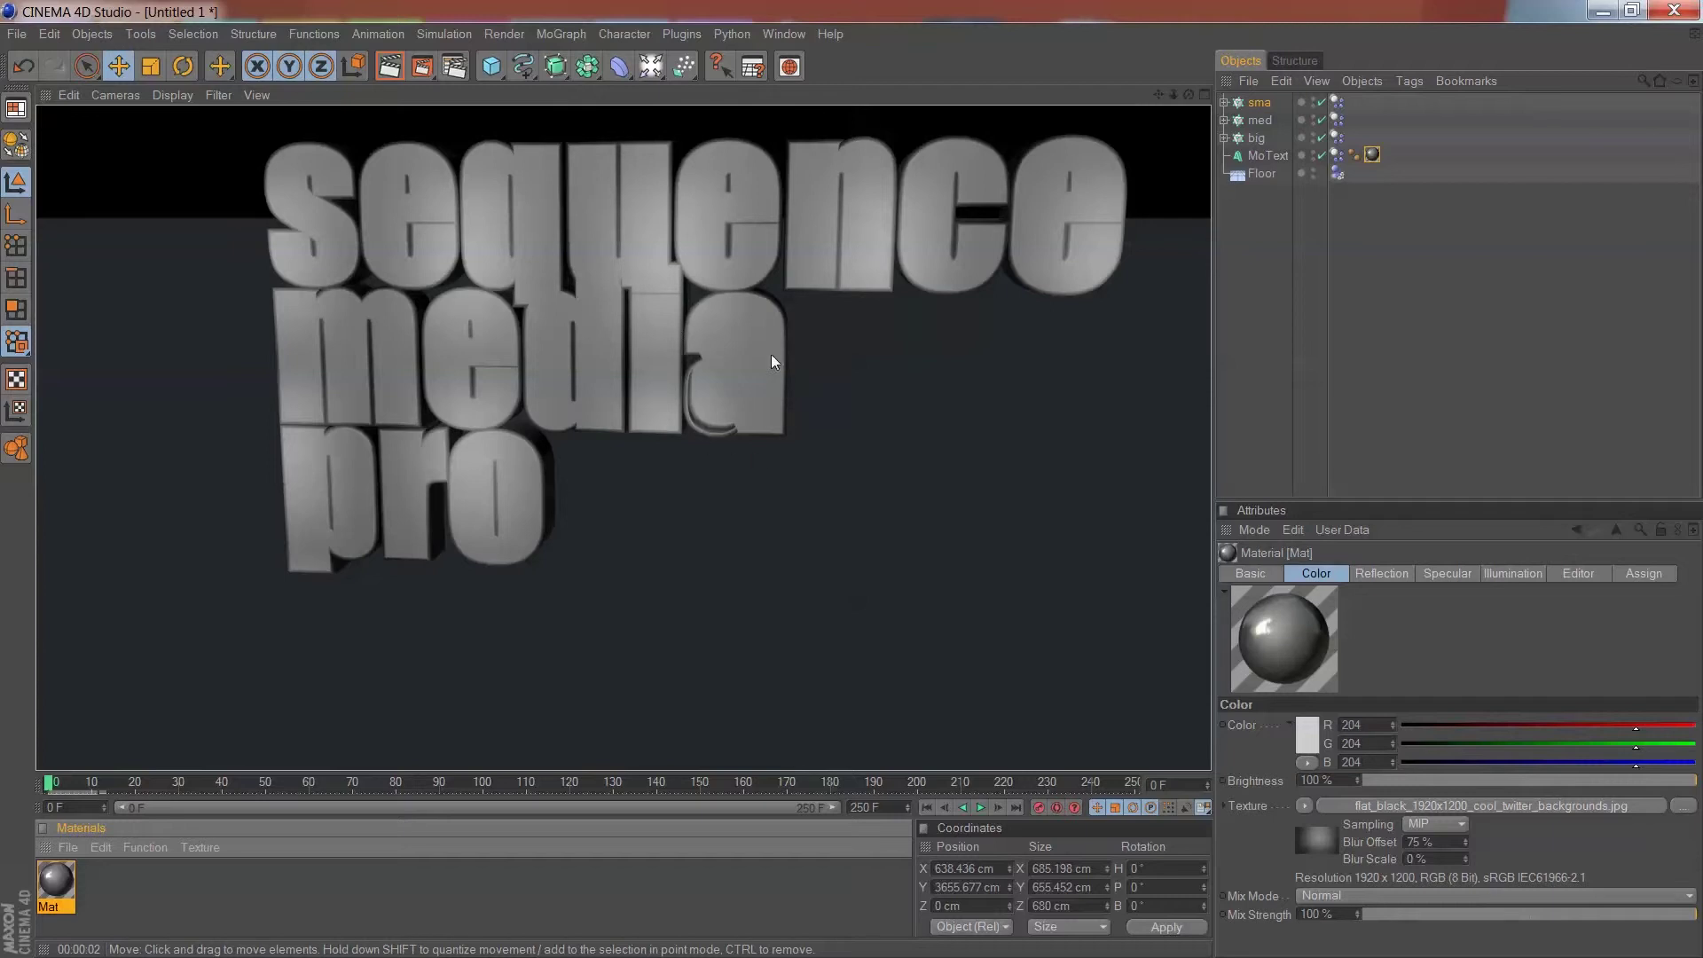
left_click(881, 530)
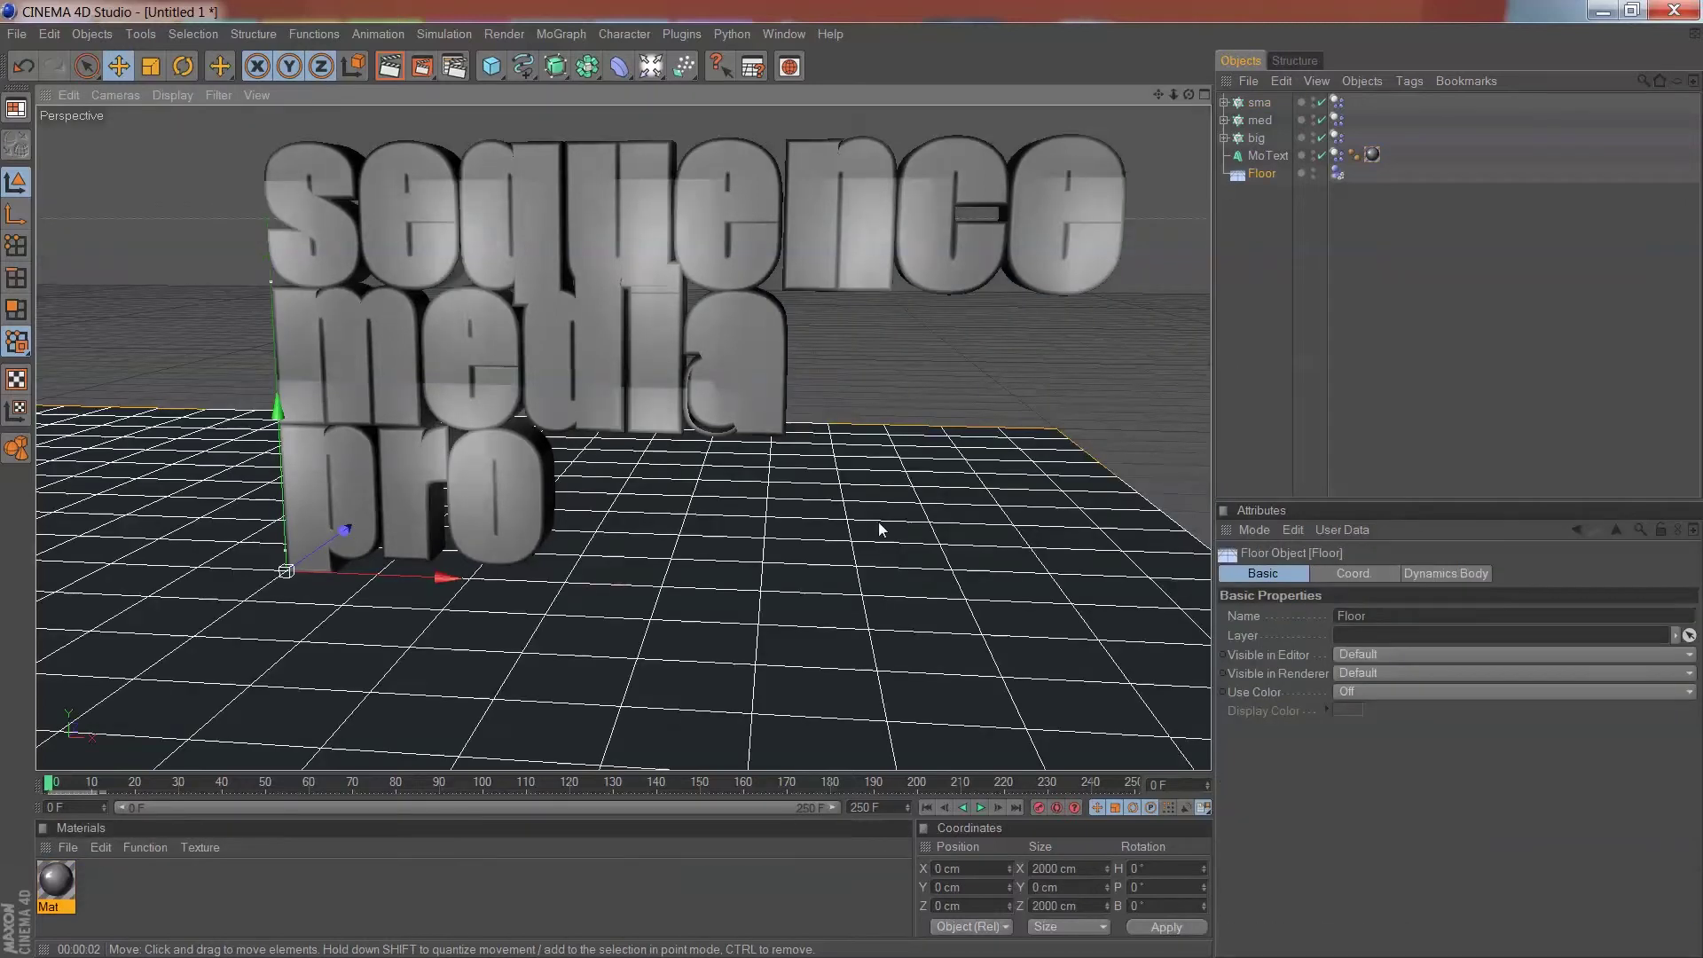
- Shift the floor slightly on the ground plane to about X 31.6 cm and Z 4.3 cm
scroll(860, 530, "down", 5)
scroll(829, 532, "down", 1)
scroll(821, 526, "up", 6)
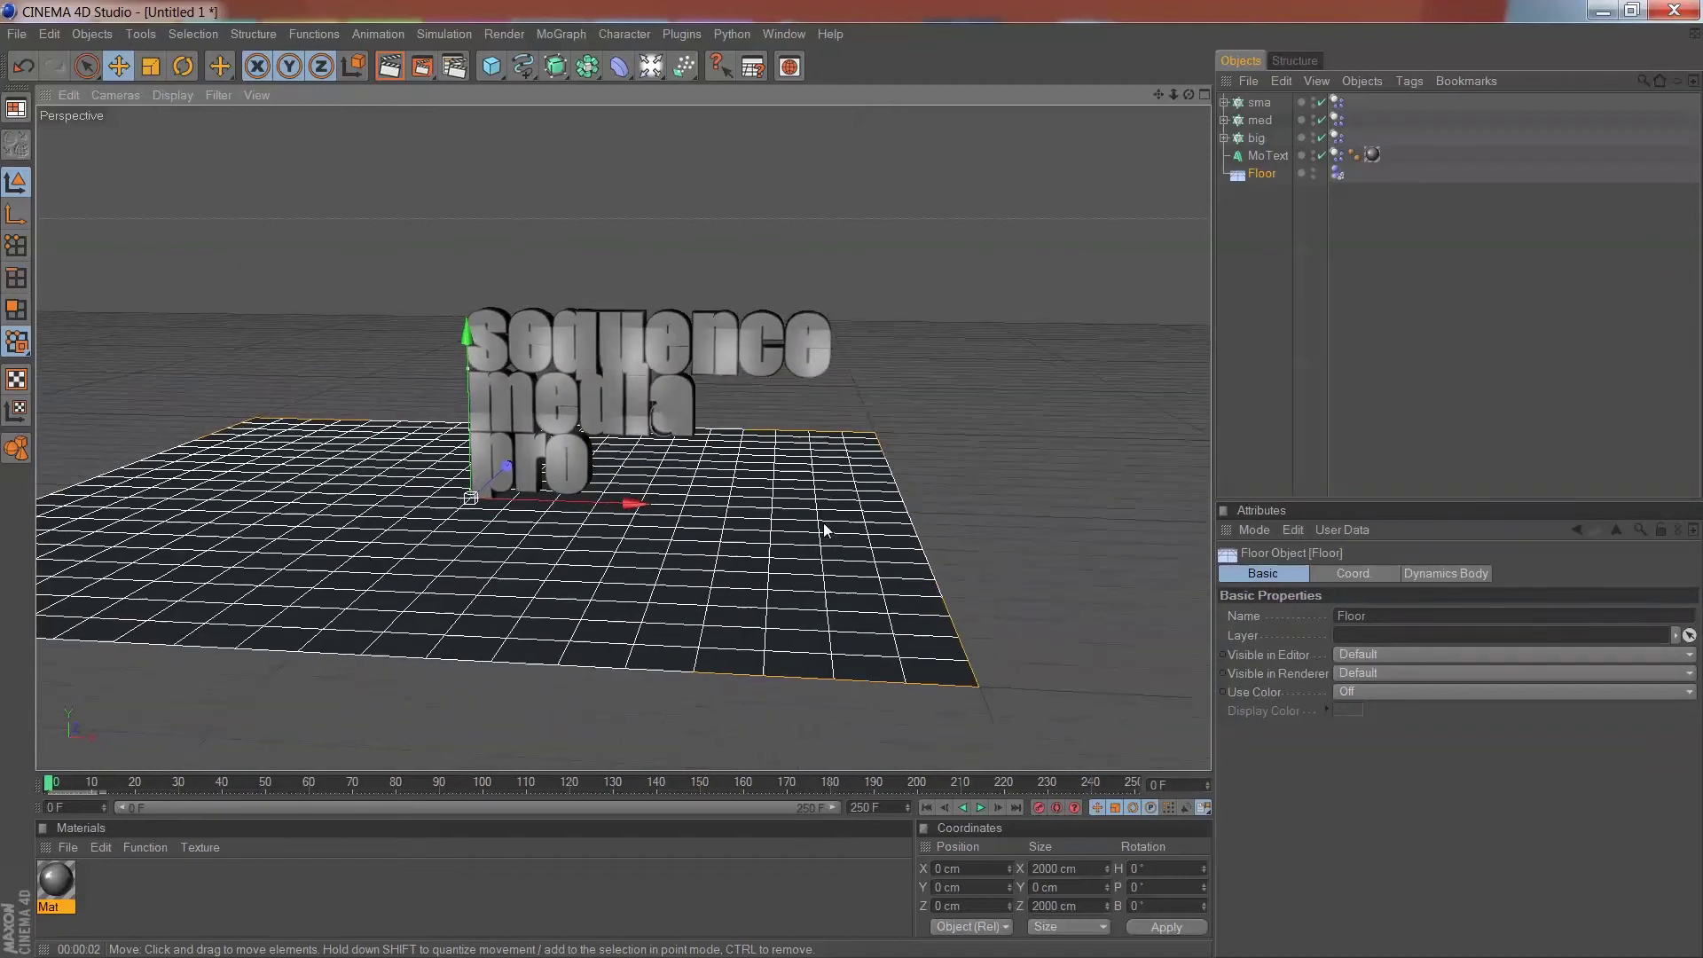
scroll(793, 537, "up", 3)
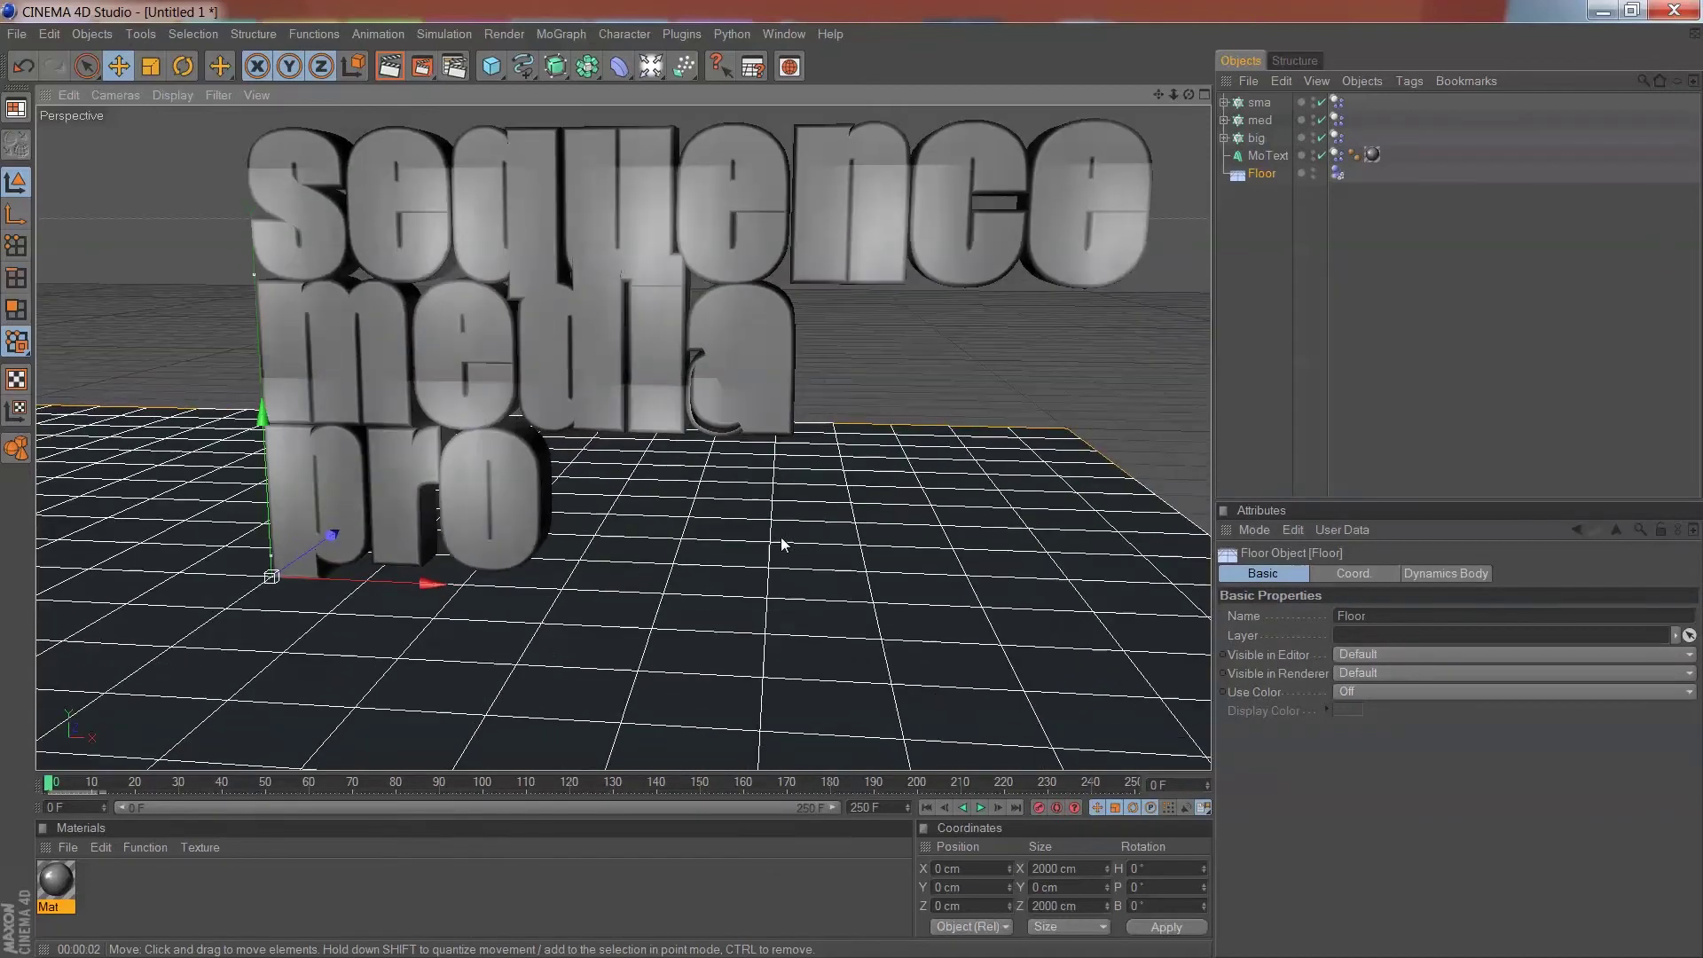
scroll(776, 541, "down", 4)
scroll(770, 547, "down", 2)
left_click_drag(723, 634, 695, 575)
scroll(676, 534, "up", 3)
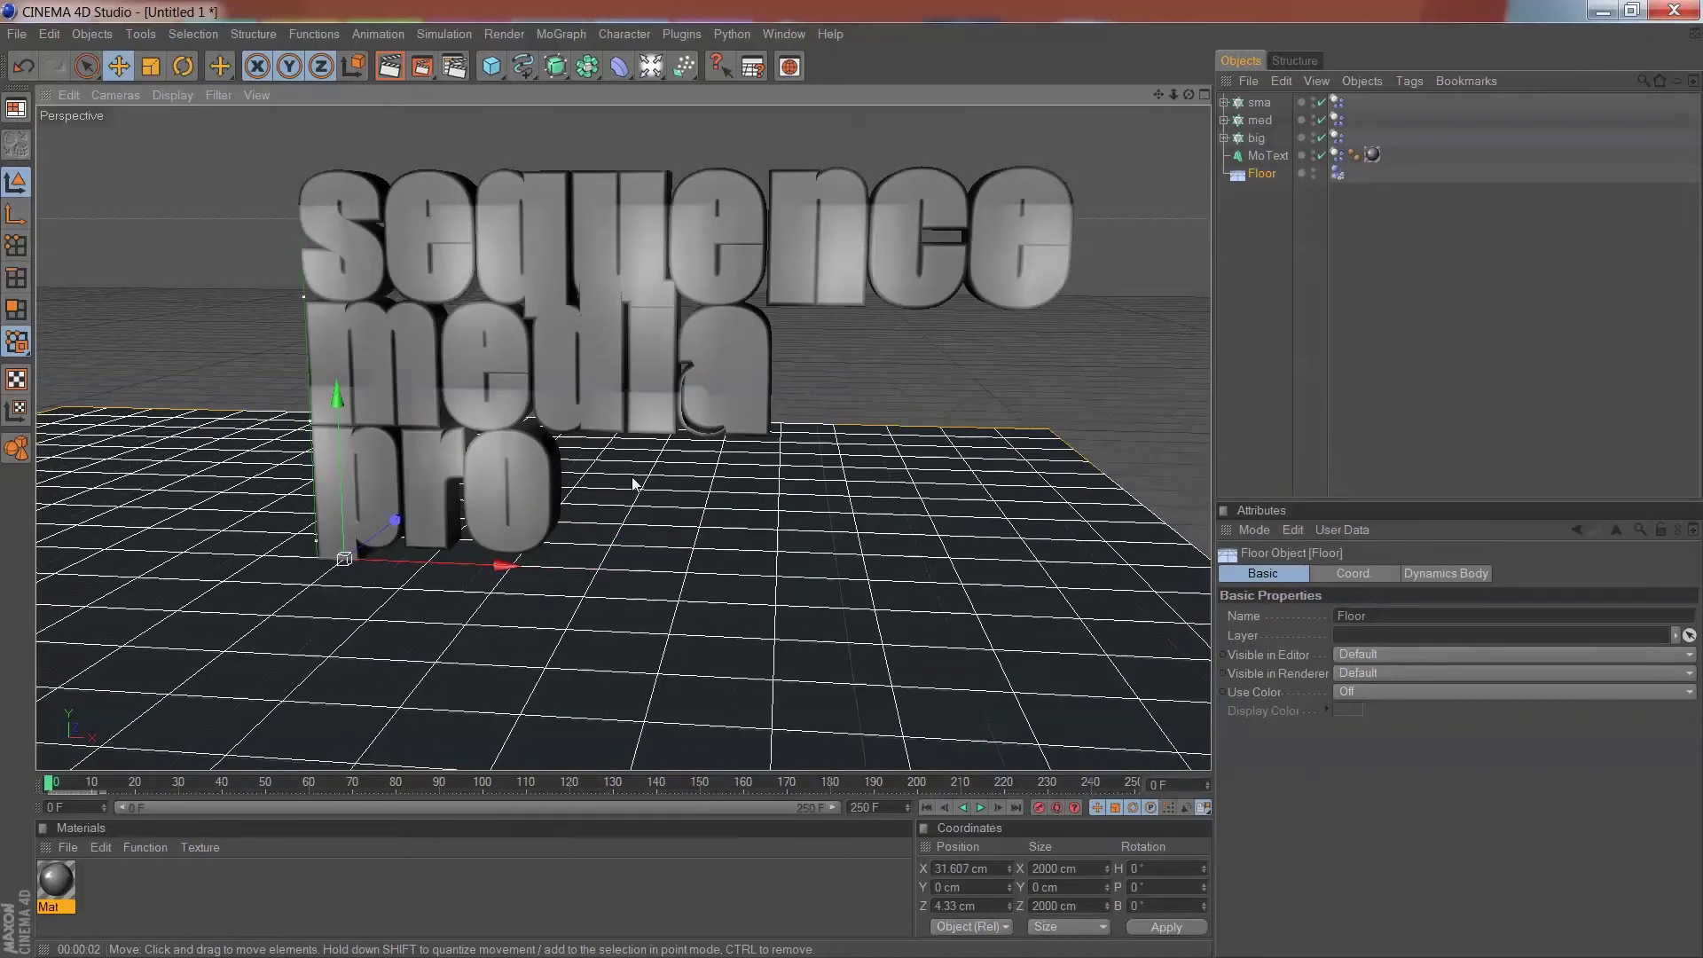
- Add an omni light and raise it above the text to about Y 758 cm
scroll(585, 479, "down", 4)
left_click(651, 66)
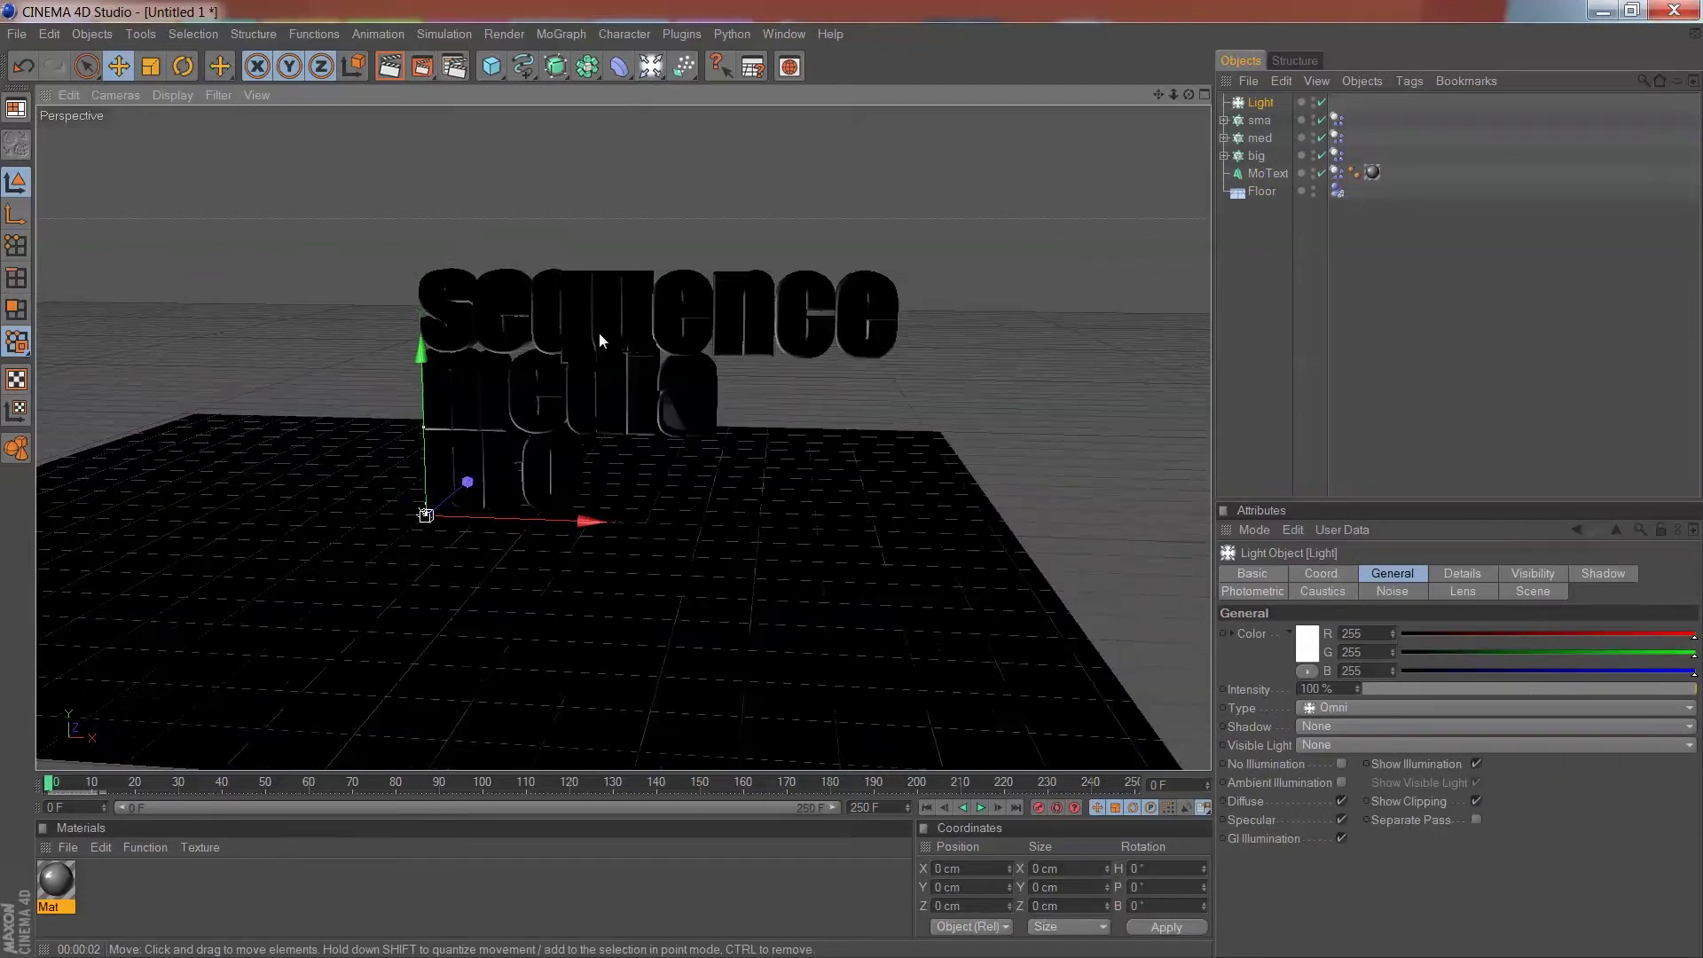
left_click_drag(432, 352, 431, 113)
- Duplicate the light and move the copy along the X axis to about 529 cm
key("ctrl+c")
key("ctrl+v")
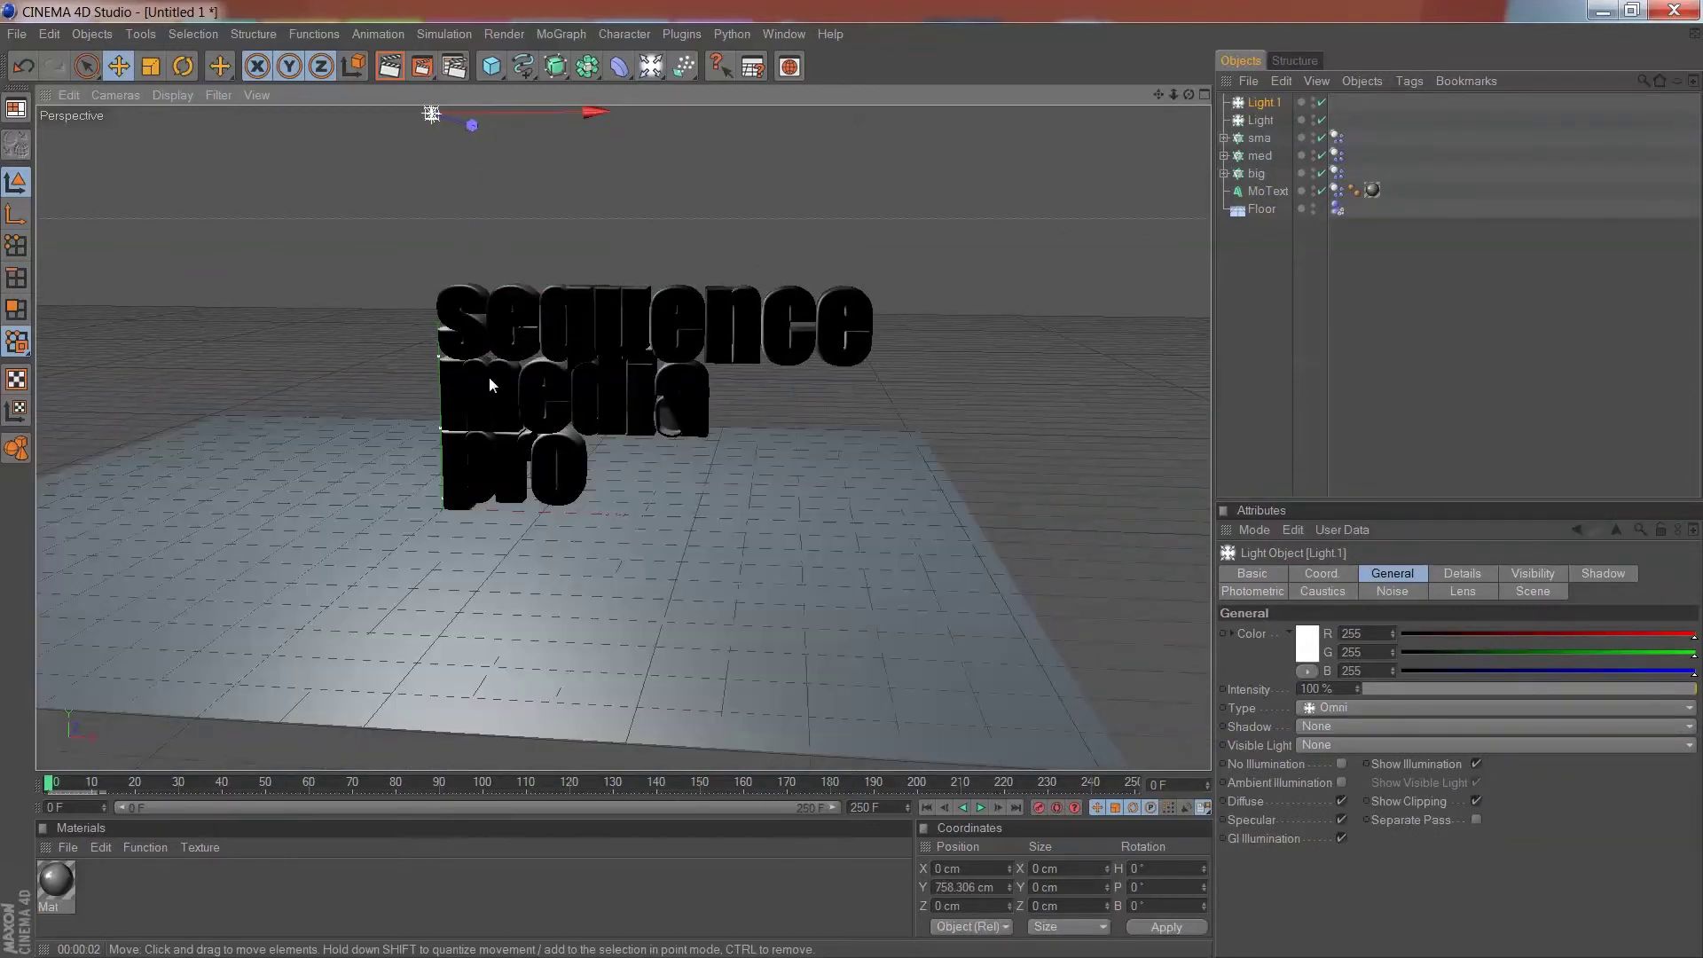
left_click_drag(581, 114, 867, 113)
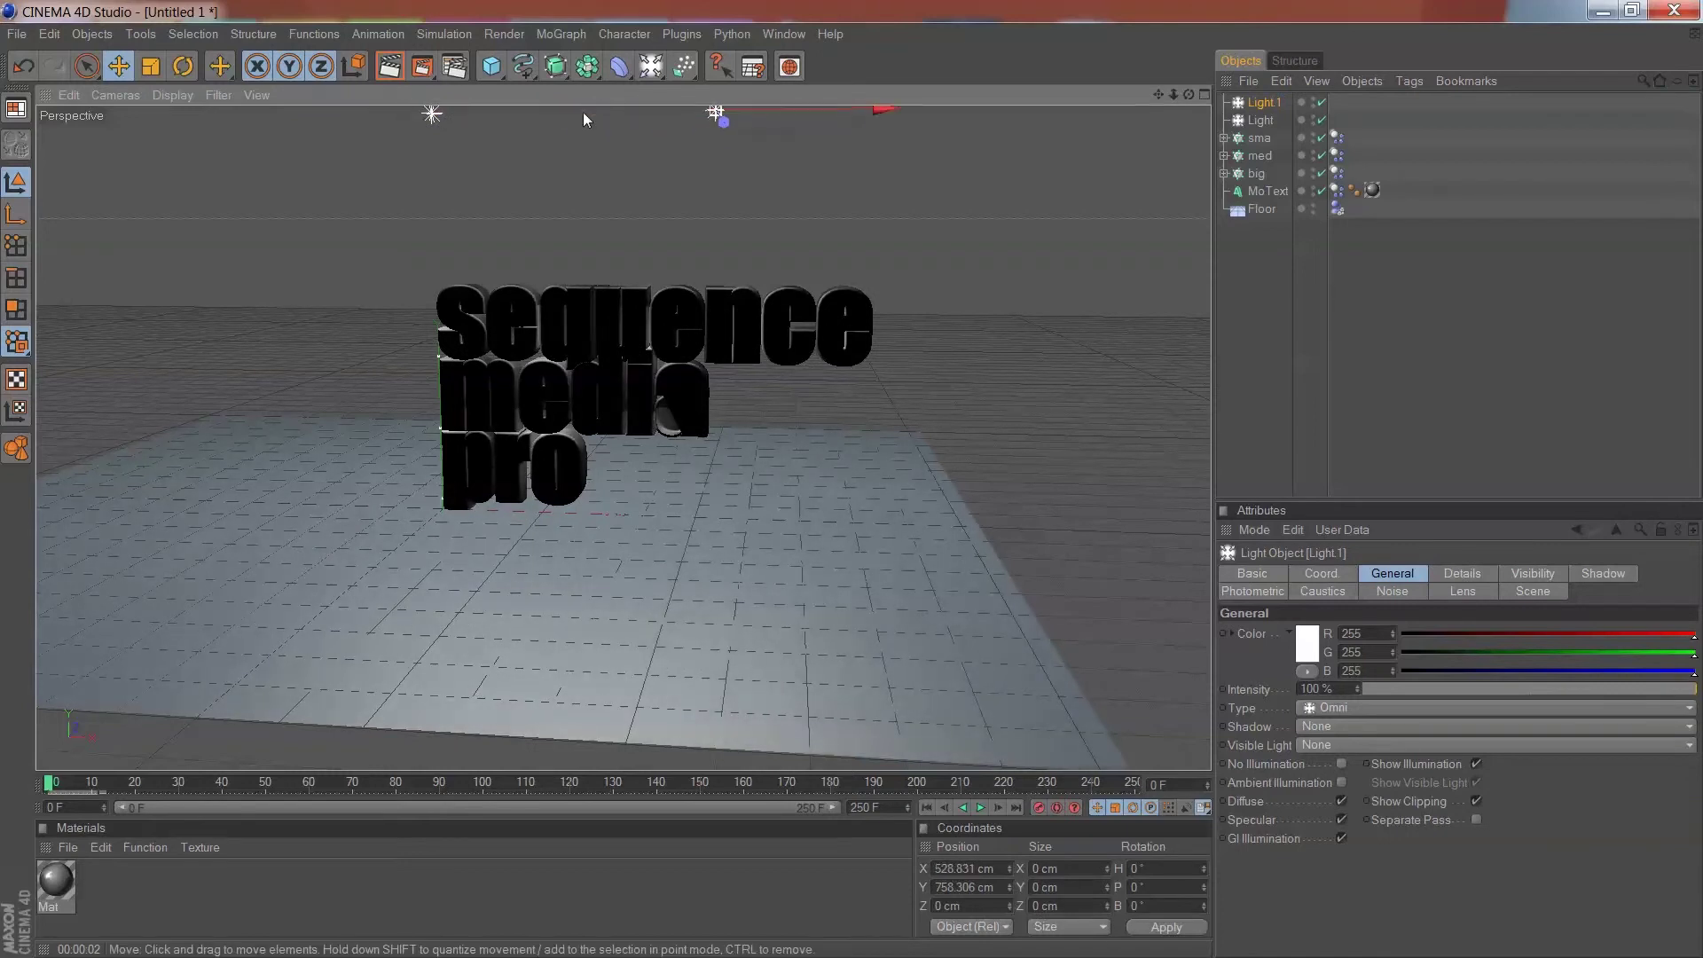
- Duplicate Light.1 and place the copy in front of the text at about X 427 cm, Y 756 cm, Z -331 cm
key("ctrl+c")
key("ctrl+v")
scroll(588, 326, "down", 5)
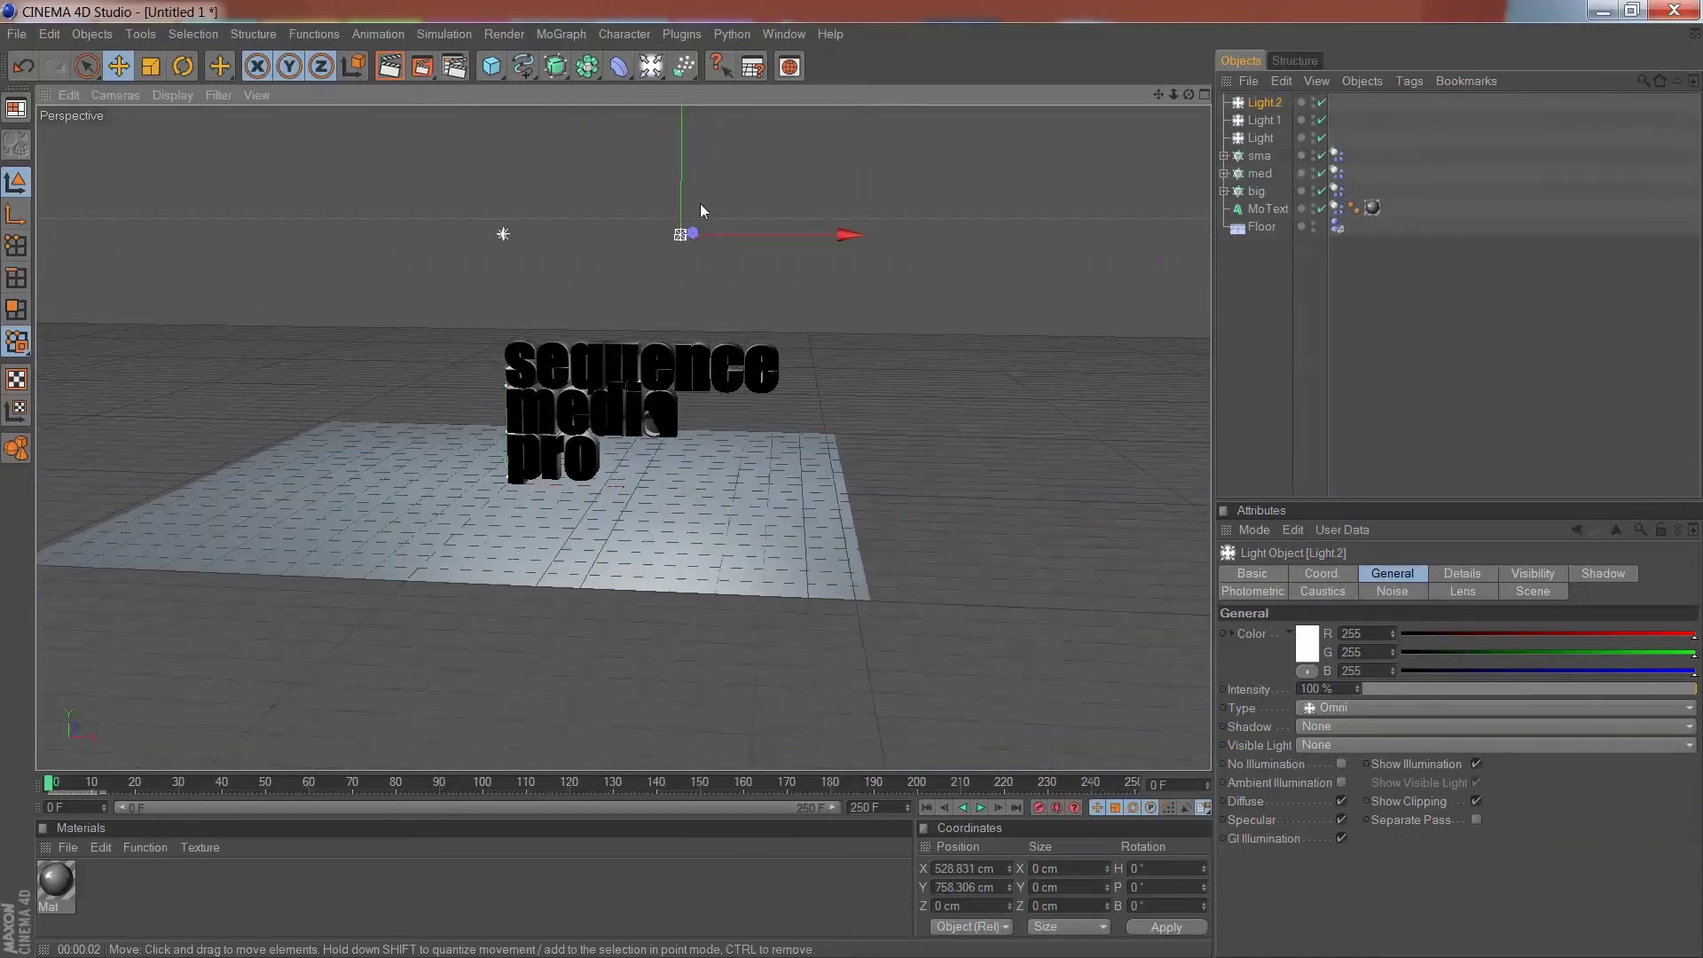
mouse_move(703, 241)
left_mouse_down()
mouse_move(681, 235)
mouse_move(698, 251)
left_mouse_up()
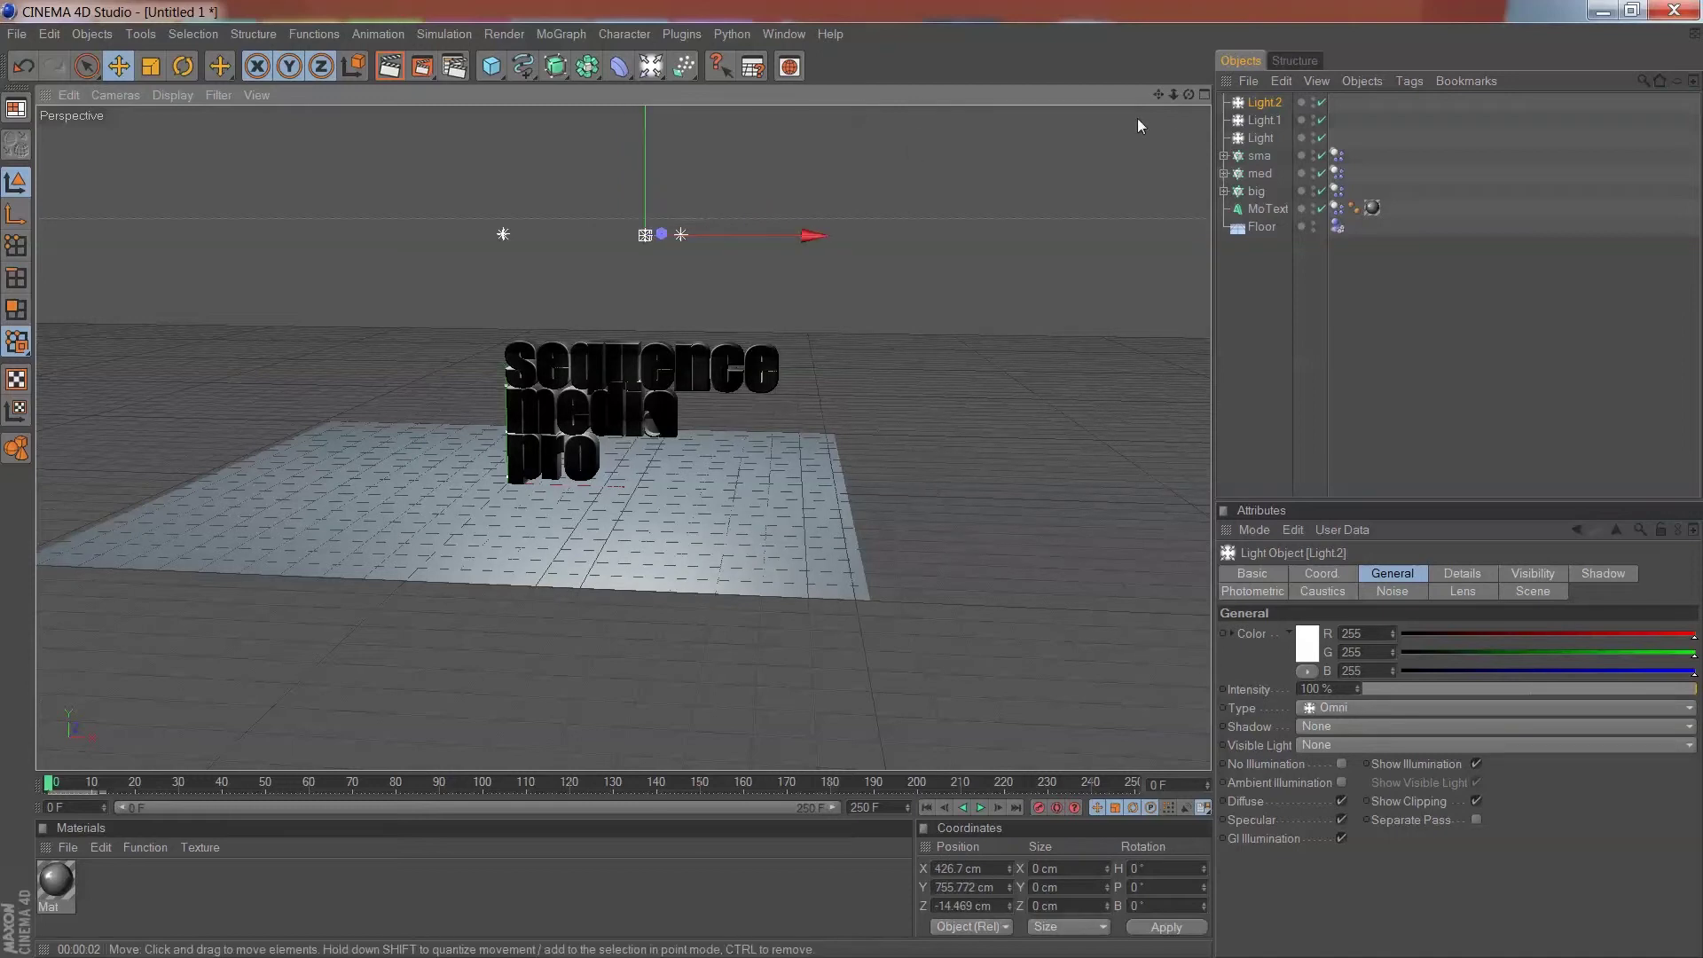
left_click_drag(1189, 95, 1120, 96)
left_click_drag(648, 236, 751, 238)
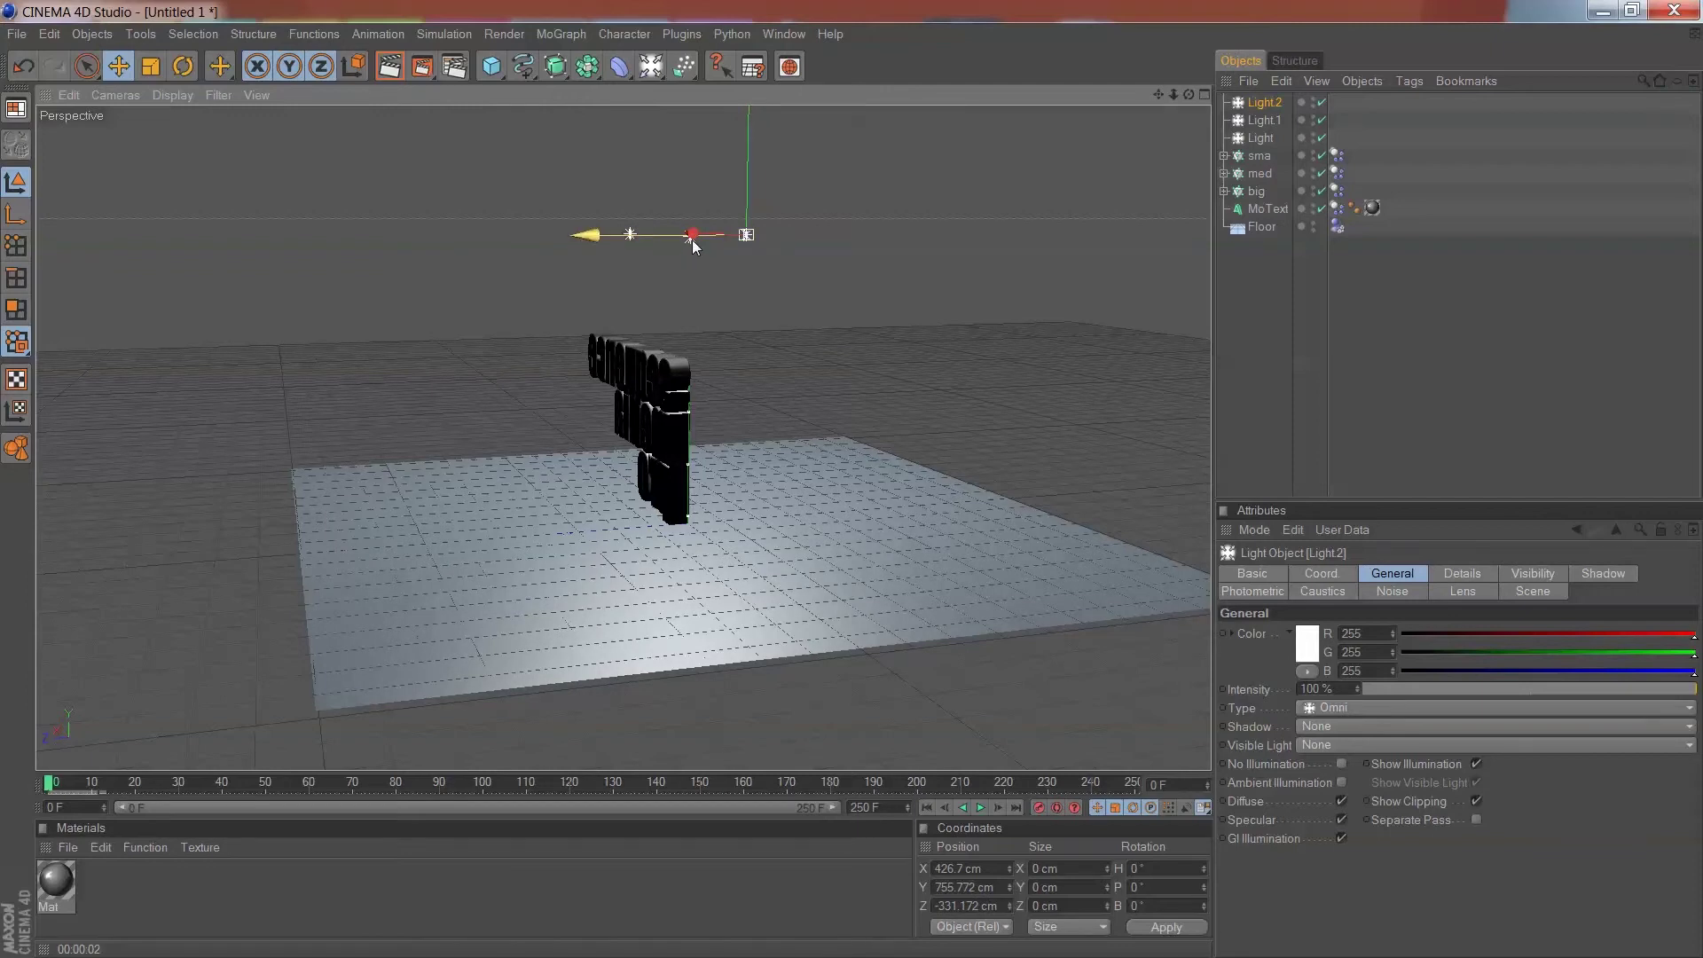
- Duplicate Light.2 and move the copy along the X axis to about 54 cm
key("ctrl+c")
key("ctrl+v")
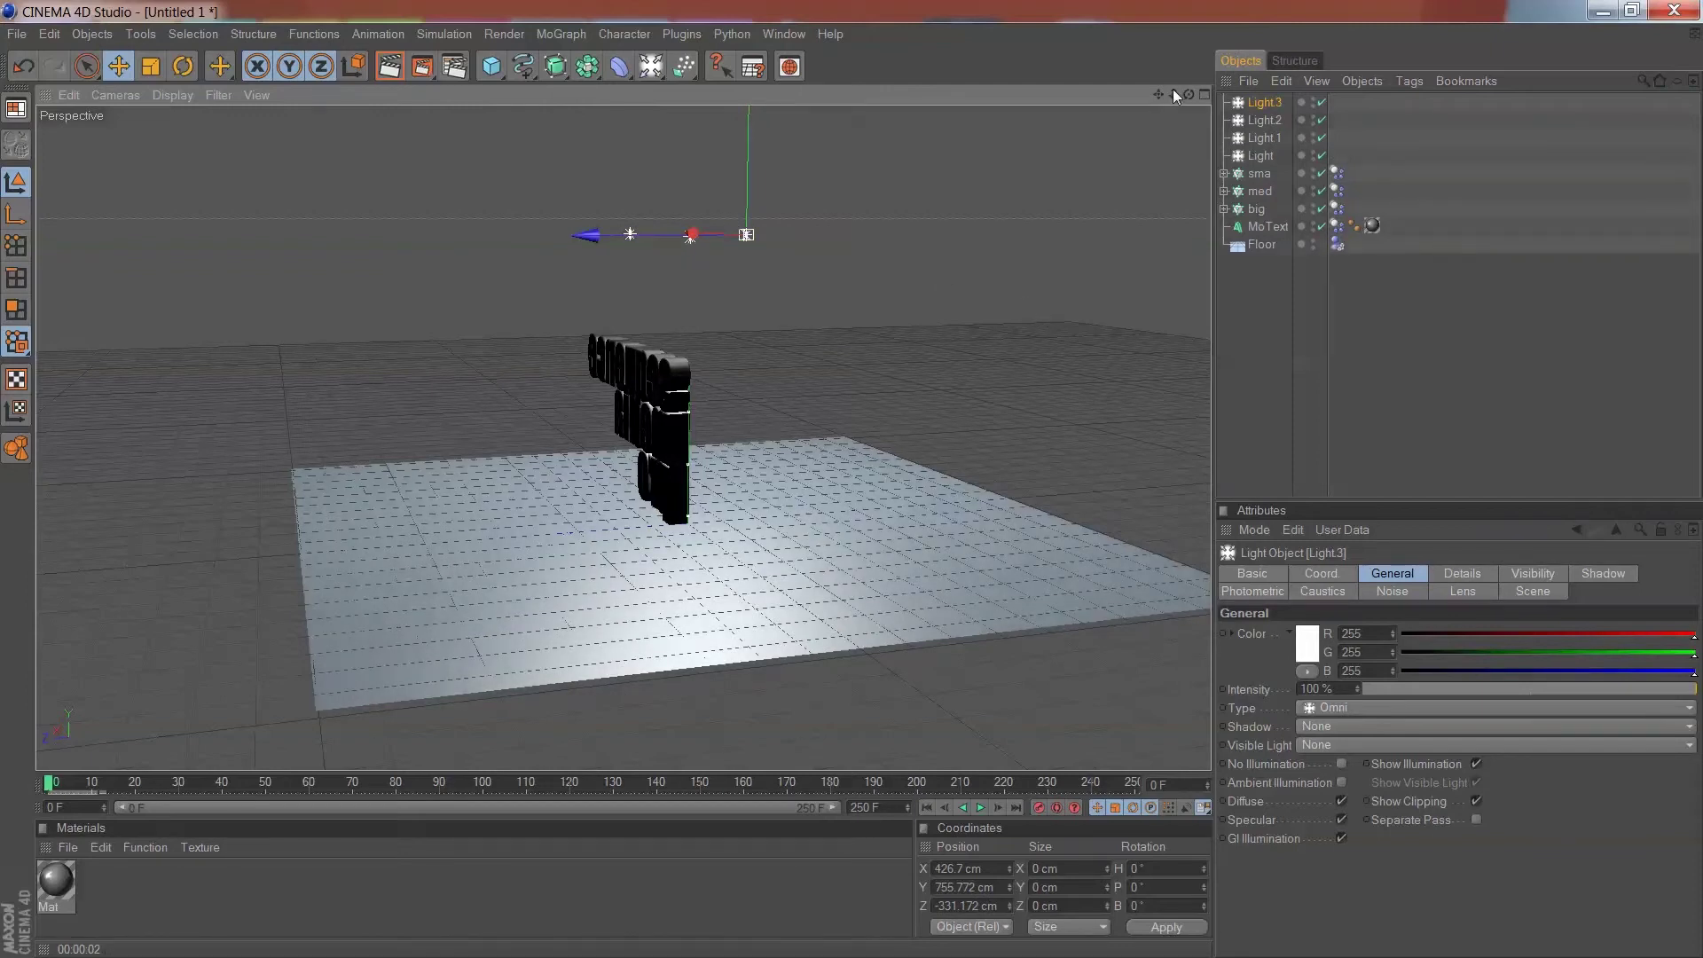
left_click_drag(1190, 95, 1178, 97)
left_click_drag(896, 235, 765, 236)
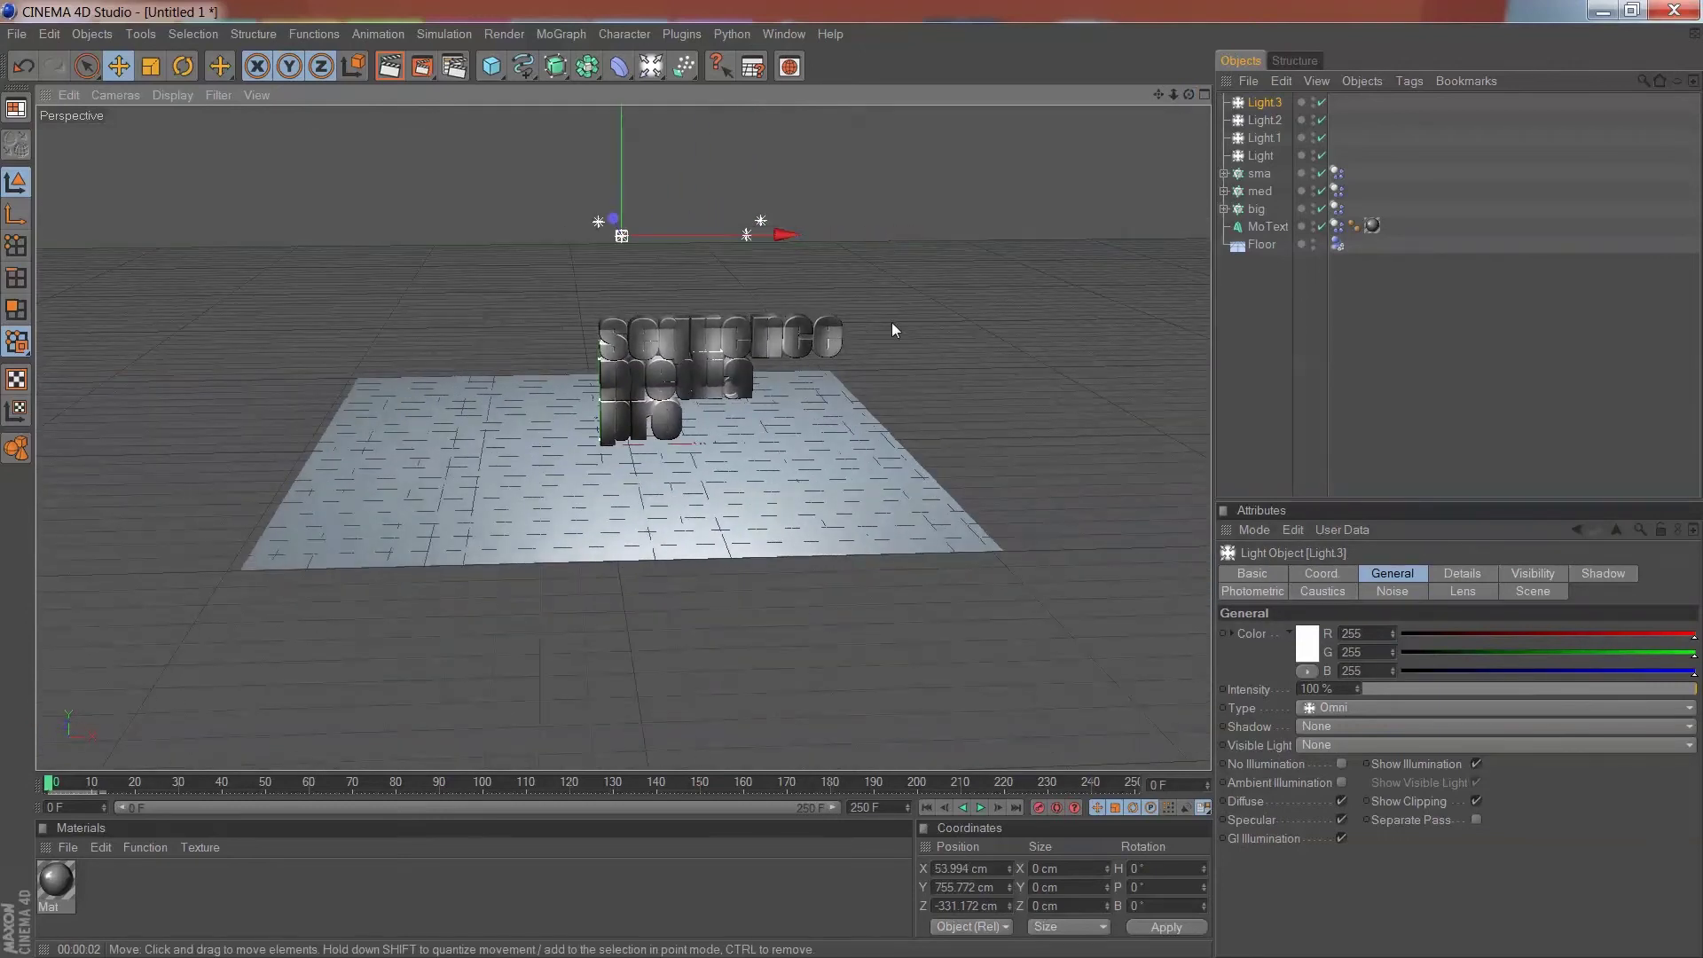
- Frame the text closely and preview the render of the lit scene in the viewport
scroll(733, 450, "up", 2)
scroll(733, 451, "up", 4)
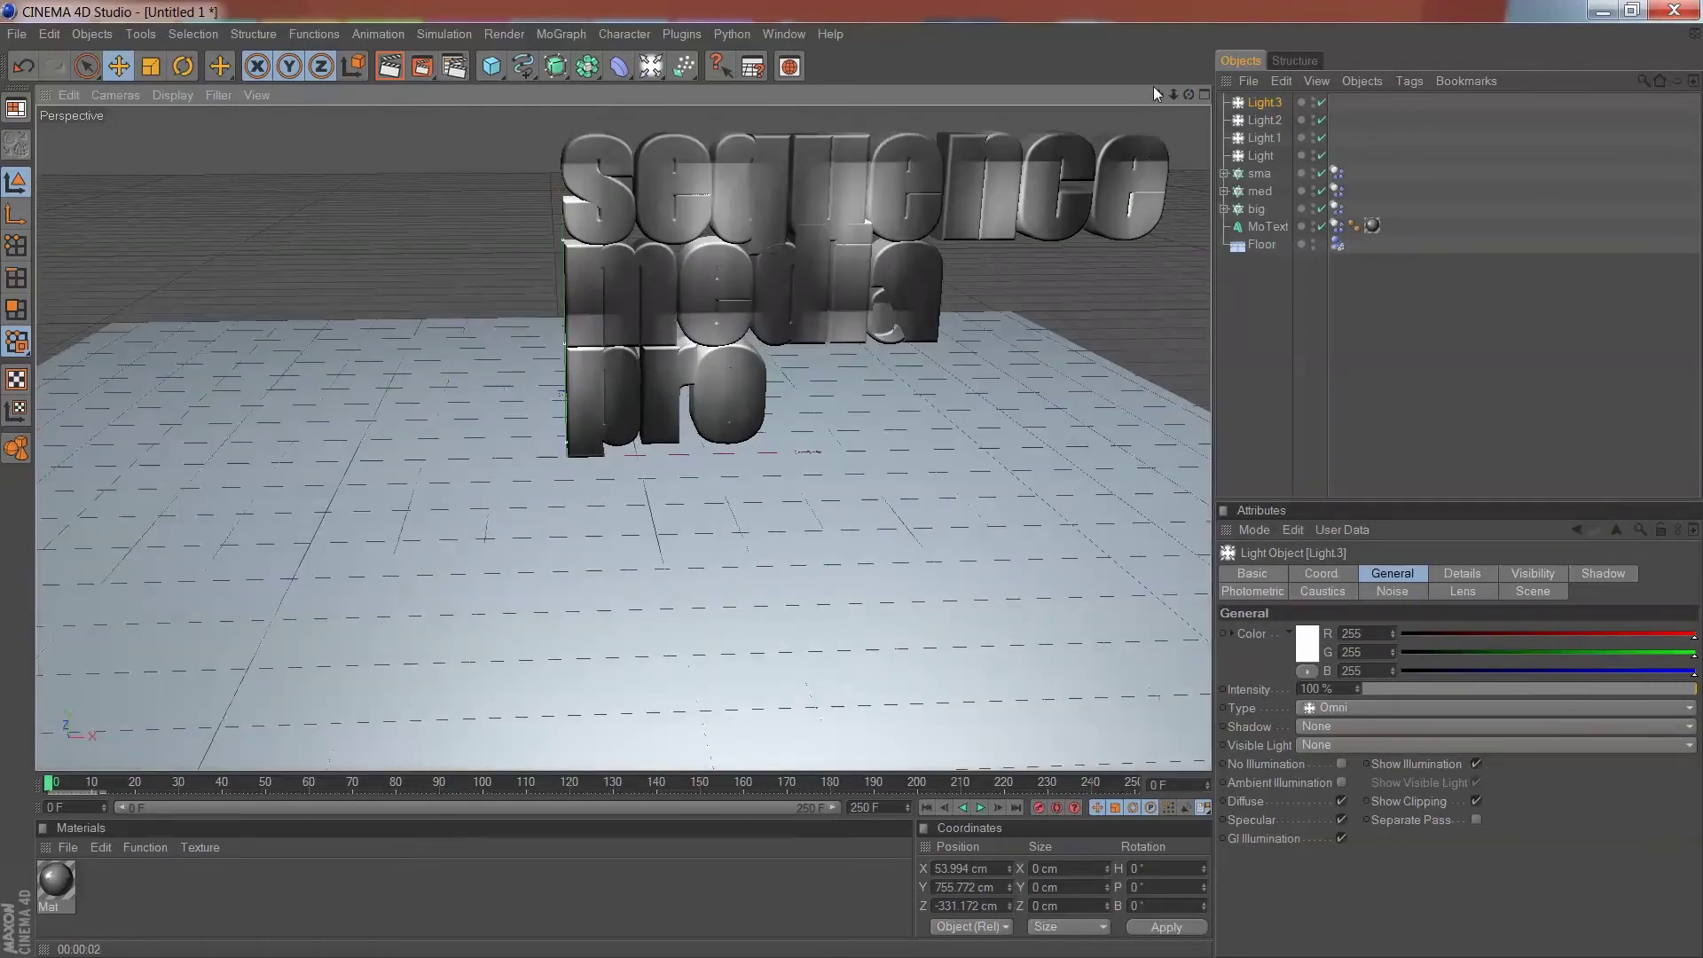
left_click_drag(1157, 95, 1093, 128)
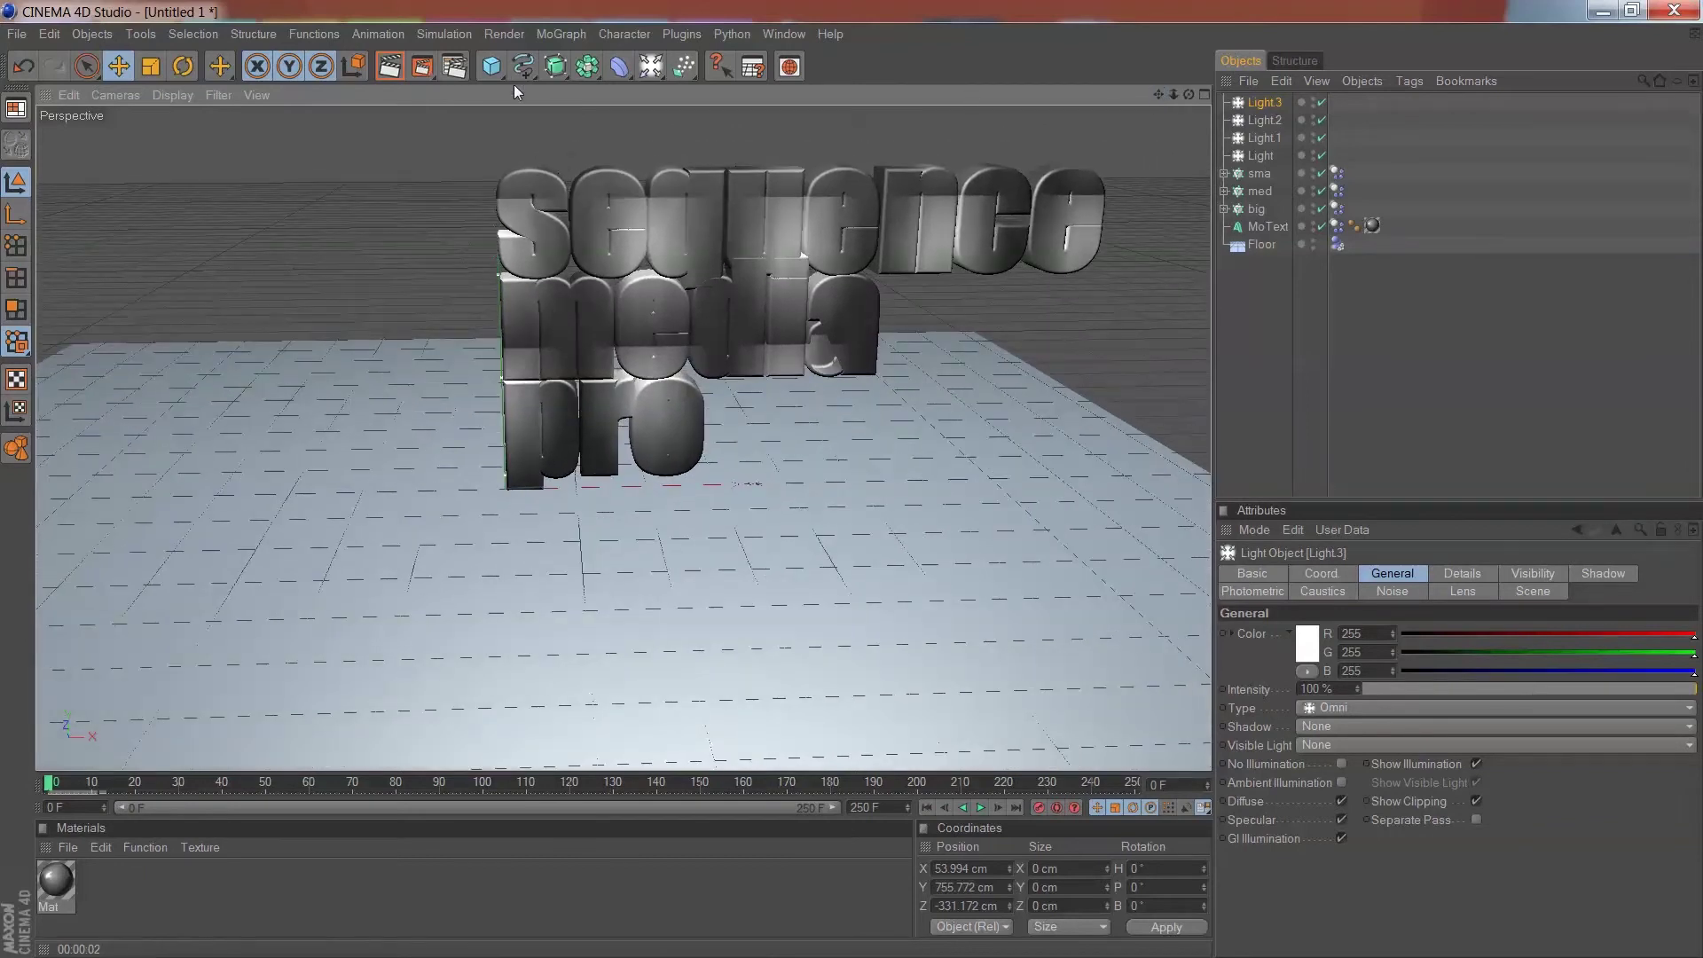
left_click(391, 67)
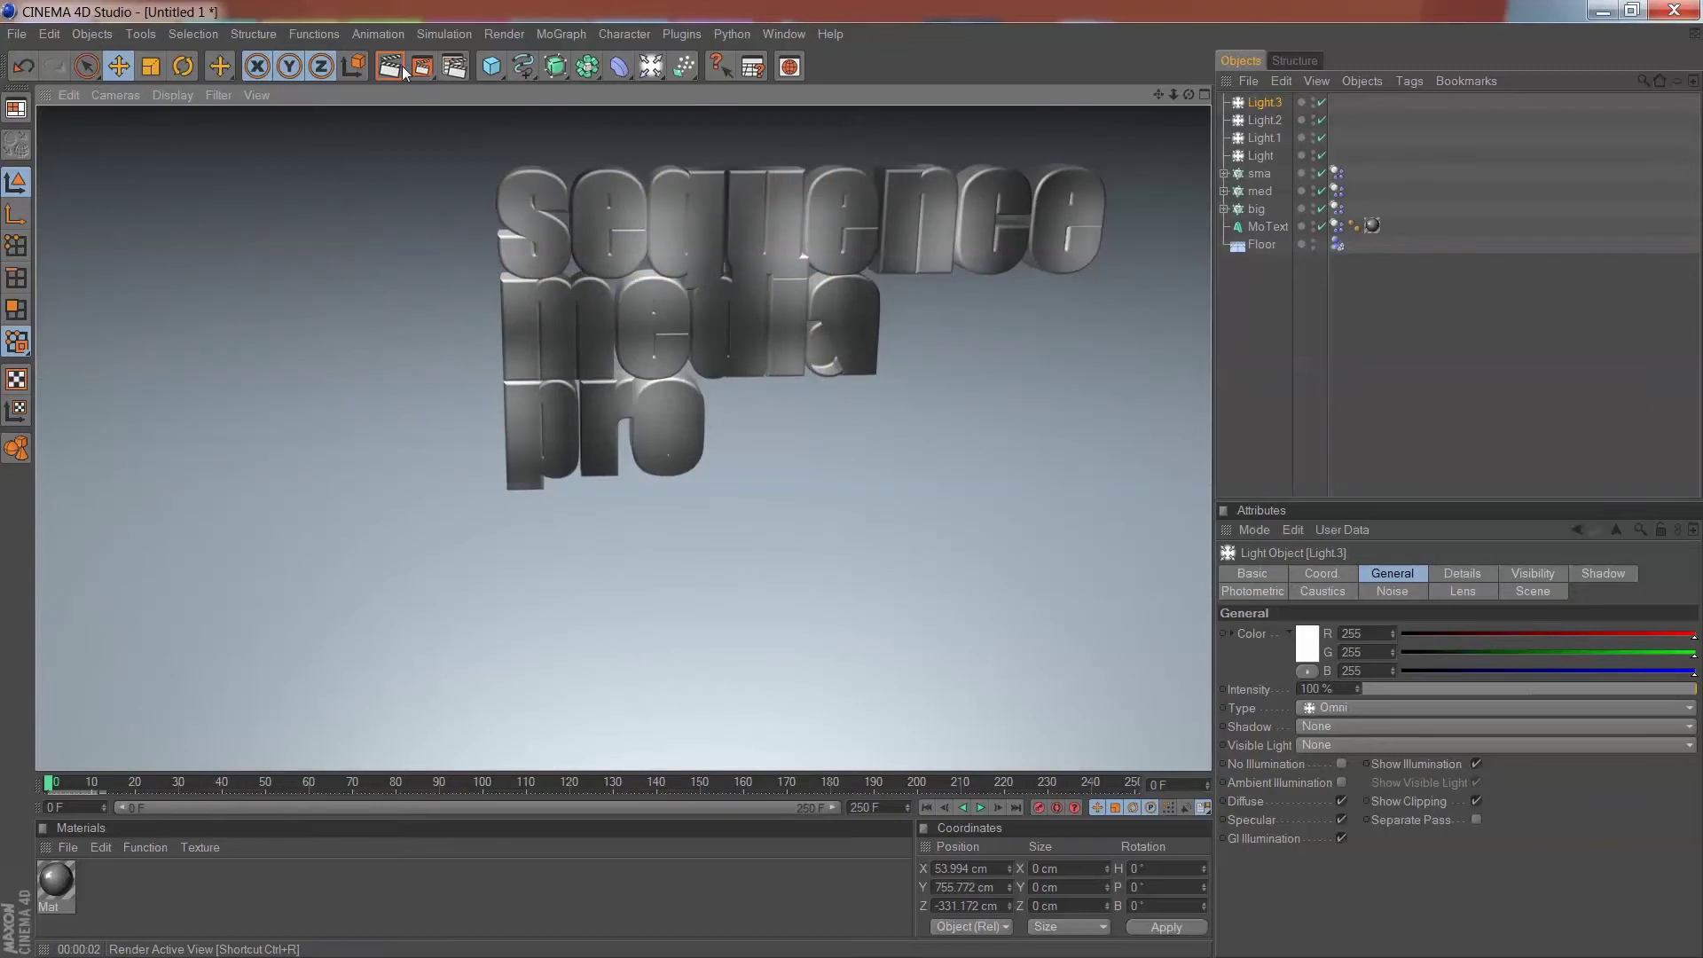
- Apply the Mat material to the Floor object
left_click(479, 532)
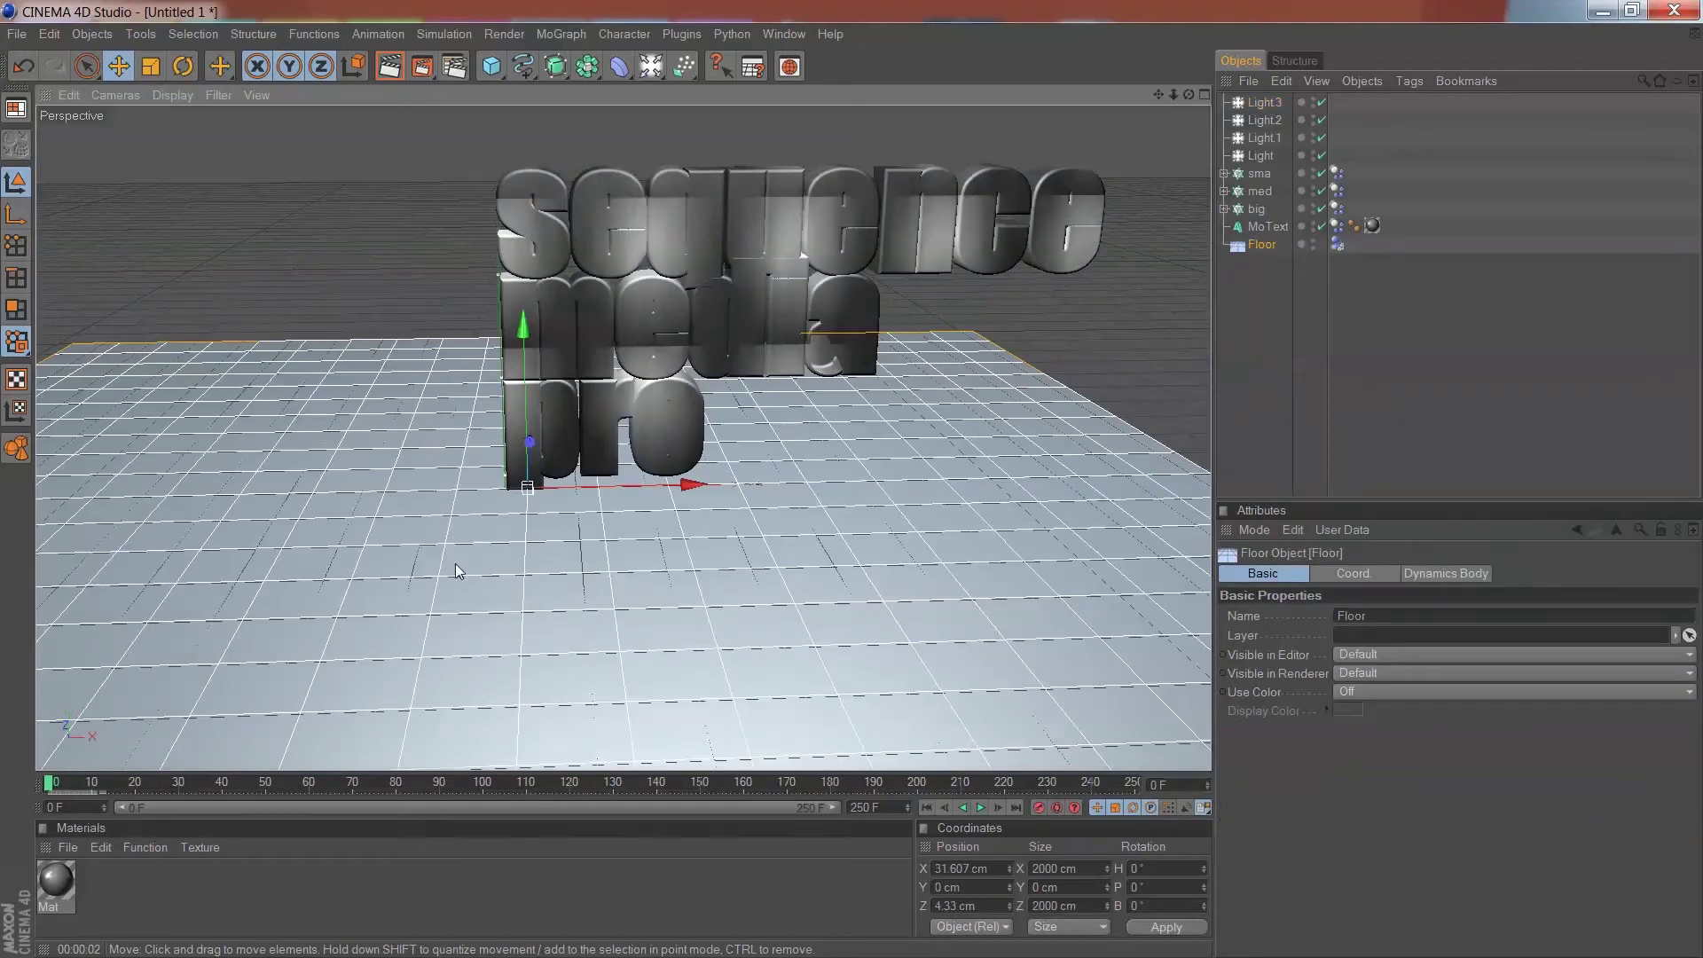
left_click_drag(57, 882, 1356, 244)
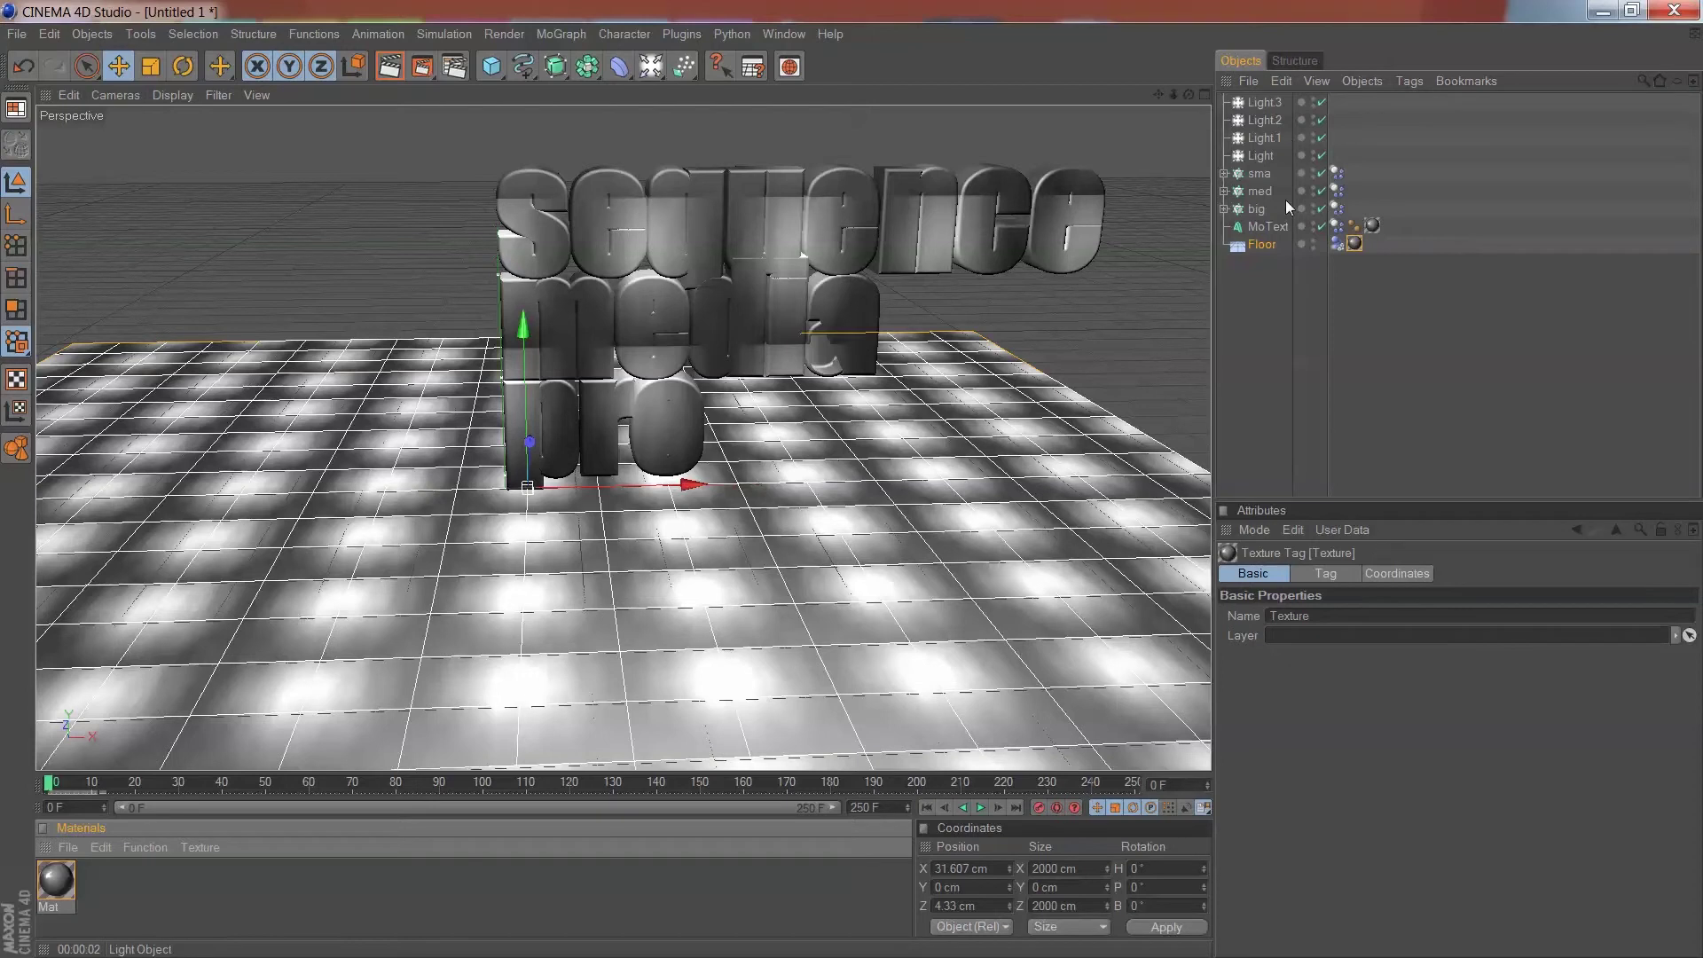
- Set the Floor object's scale to 200 on the X, Y and Z axes
left_click(1264, 246)
left_click(1355, 574)
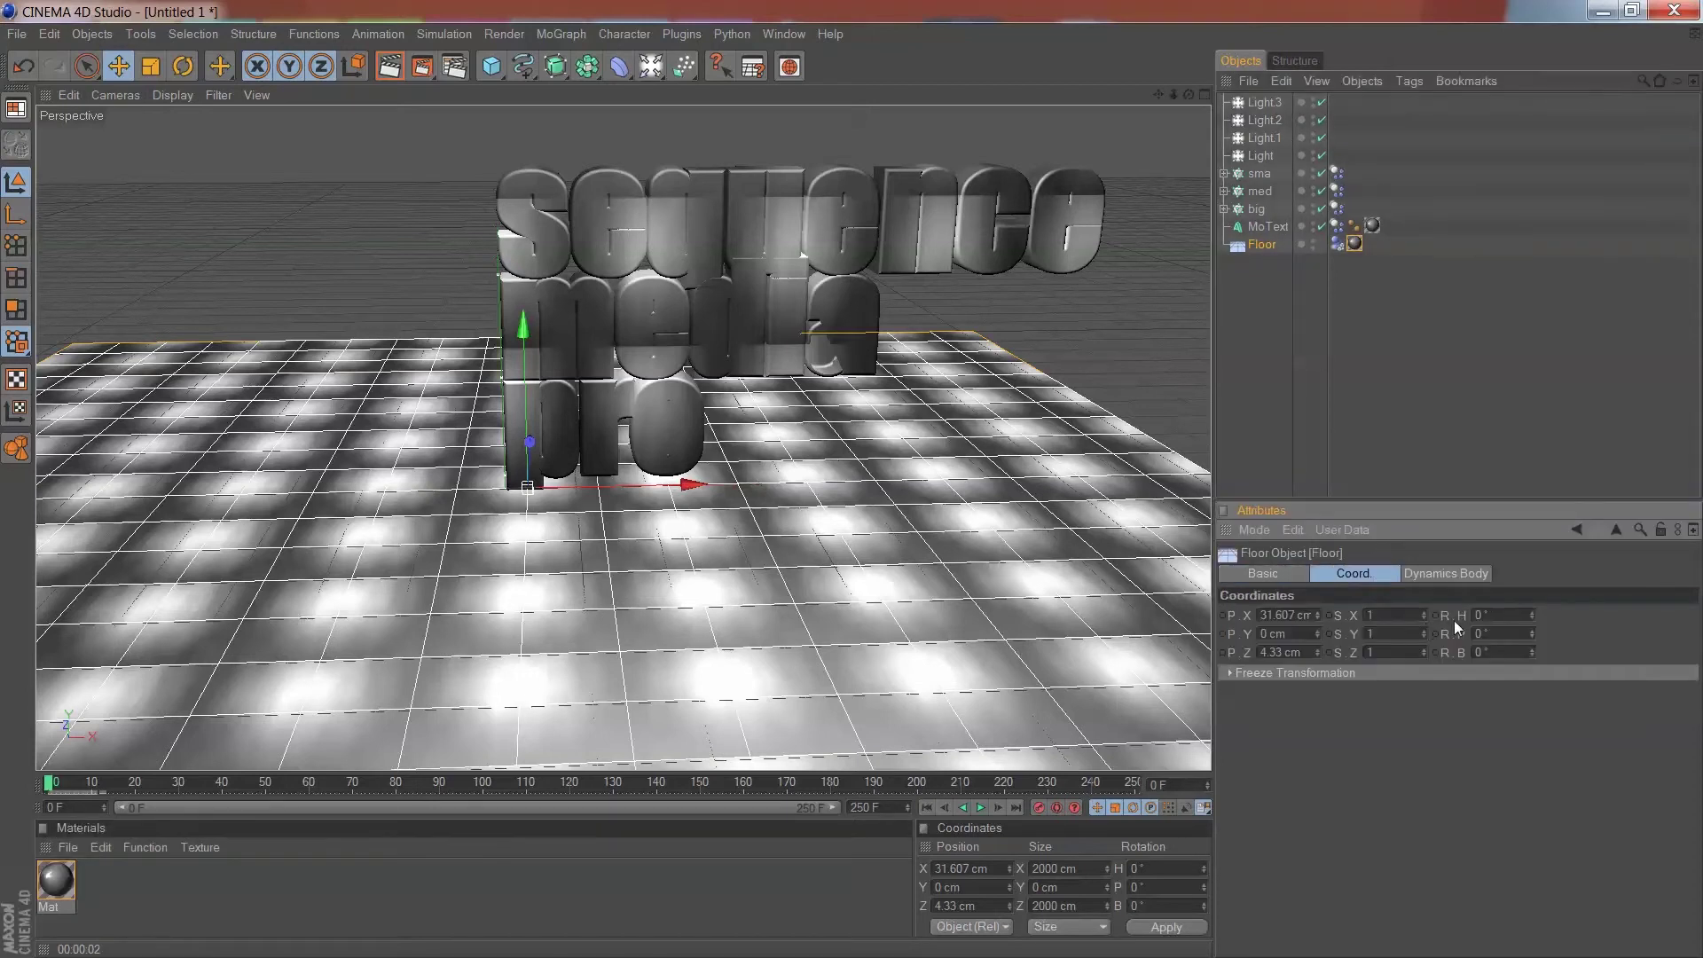
left_click(1403, 618)
key("Tab")
type("200")
key("Tab")
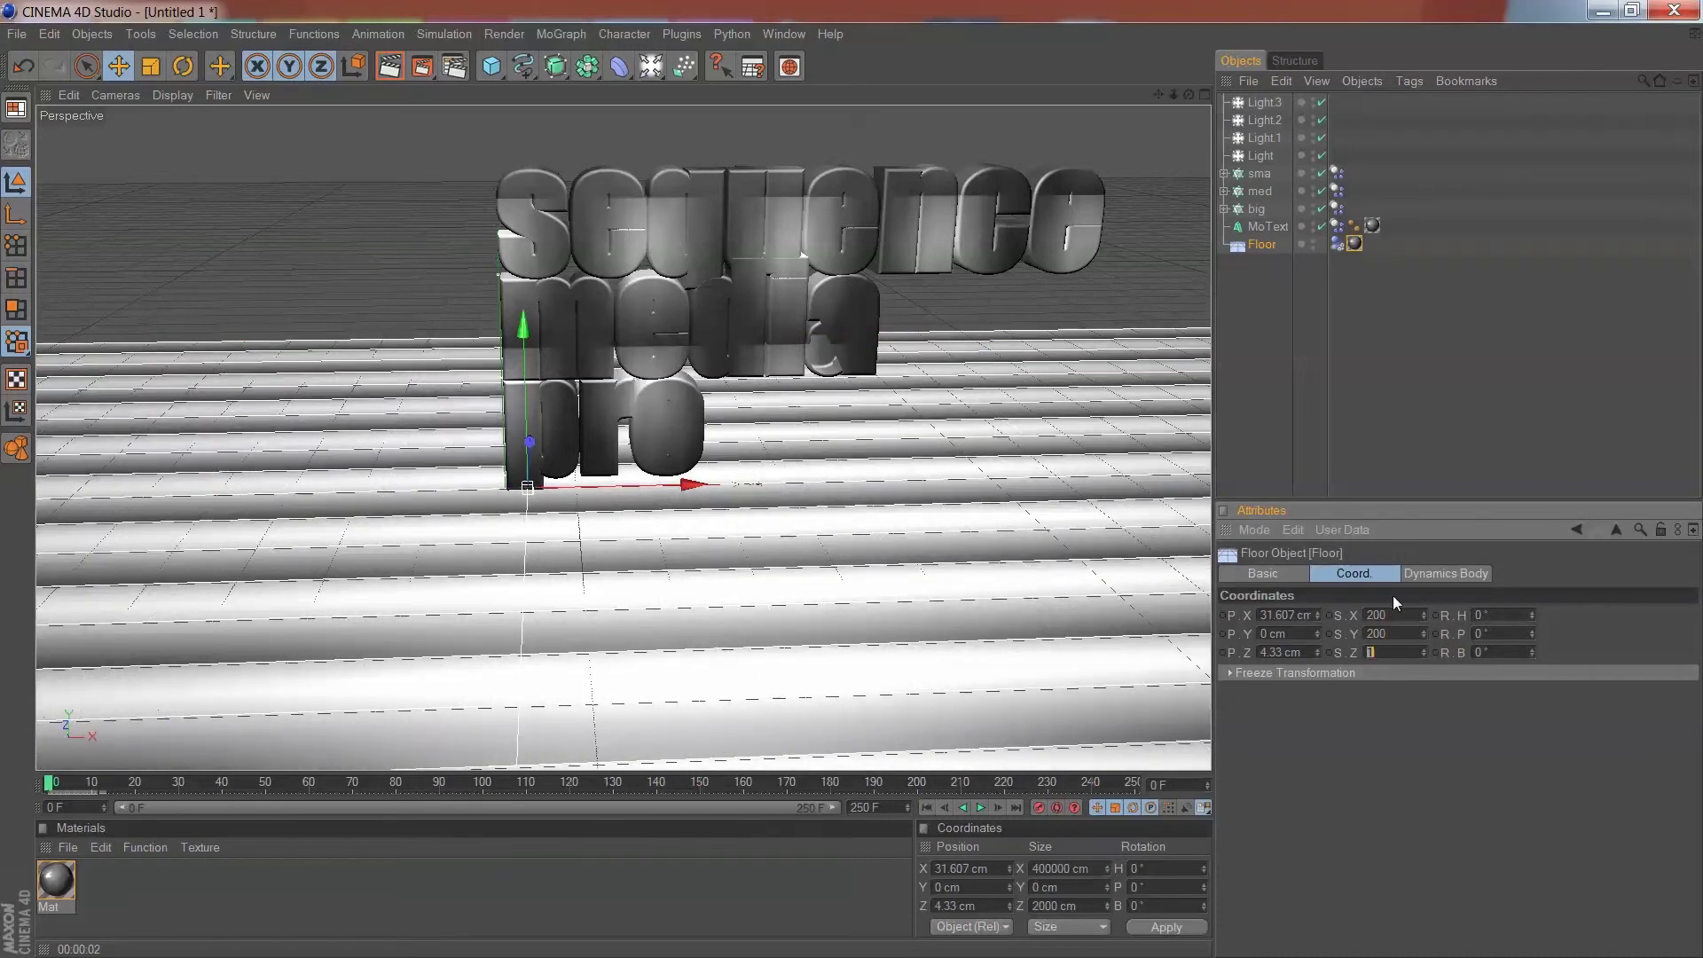
type("200")
key("Return")
- Copy the Floor's Mat texture tag onto the big, med and sma cloners
scroll(855, 295, "up", 4)
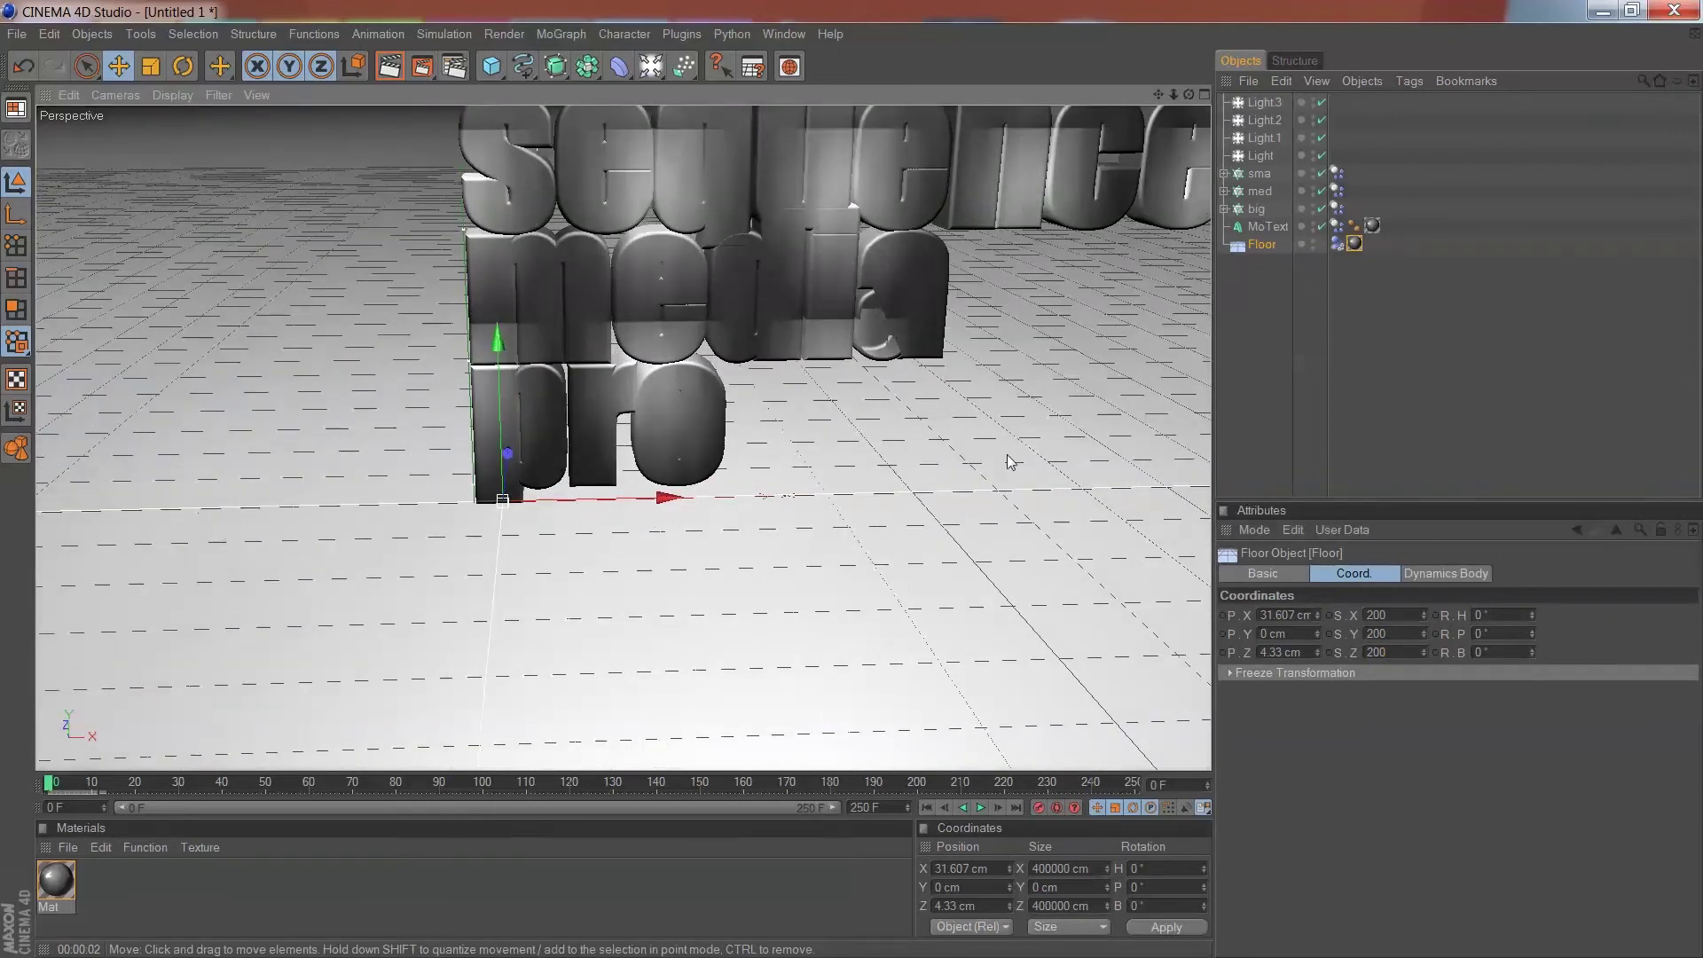
scroll(1079, 403, "down", 2)
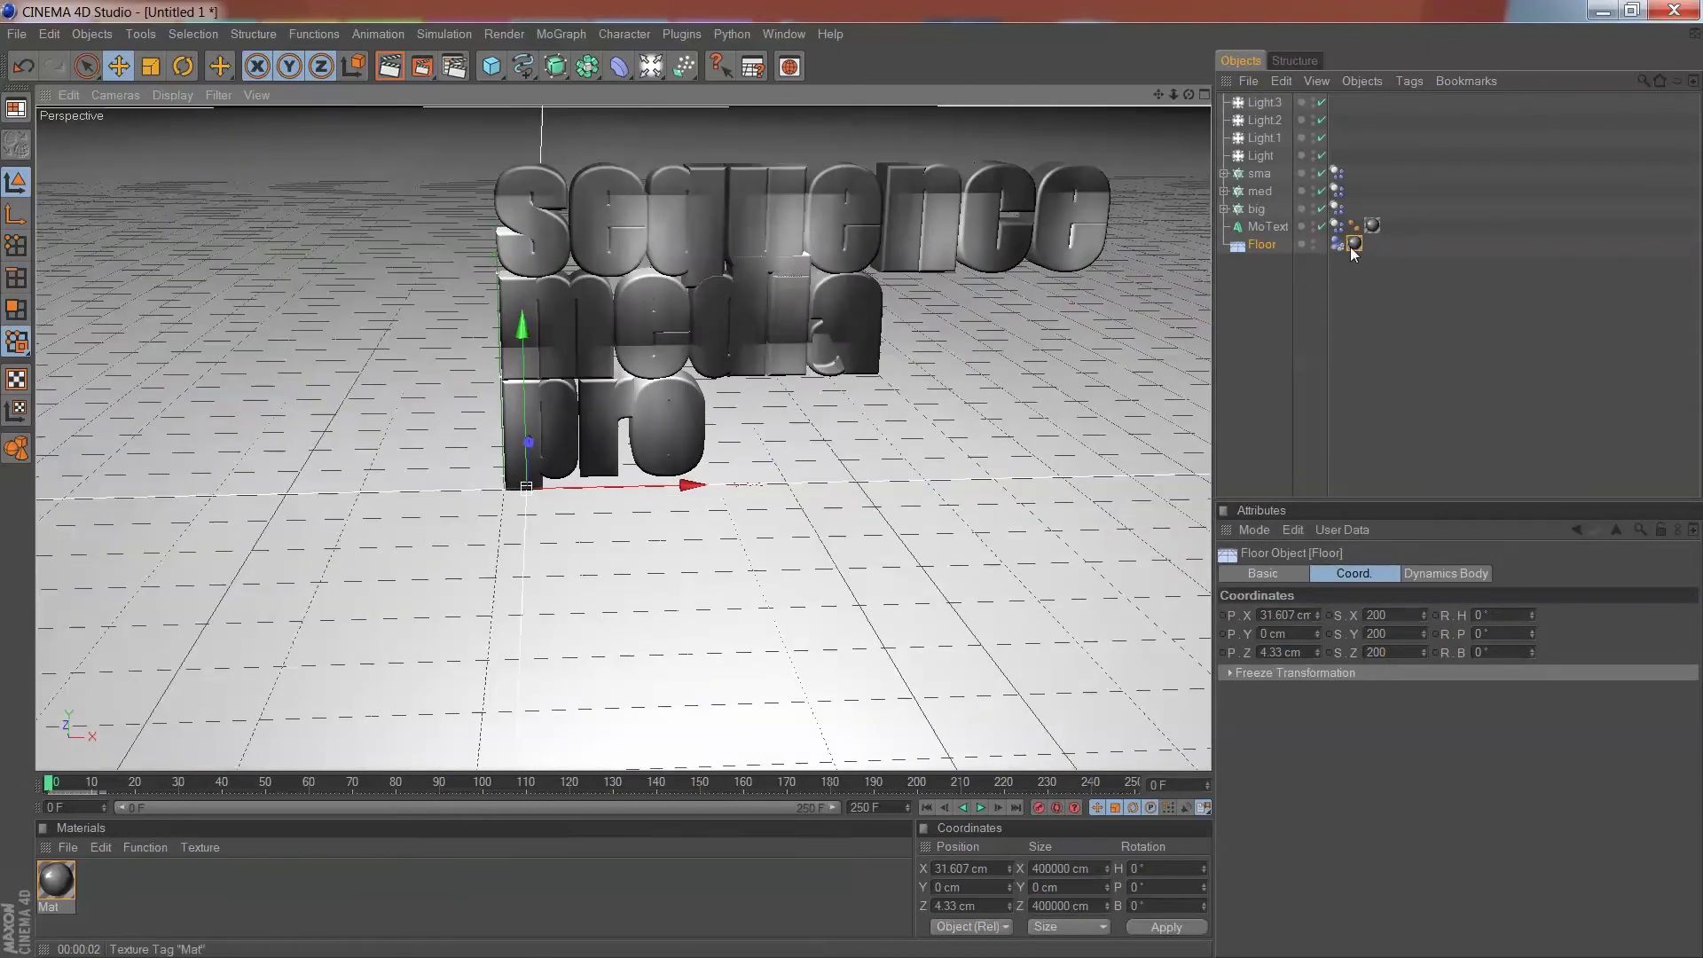
left_click_drag(1352, 245, 1348, 175, "ctrl")
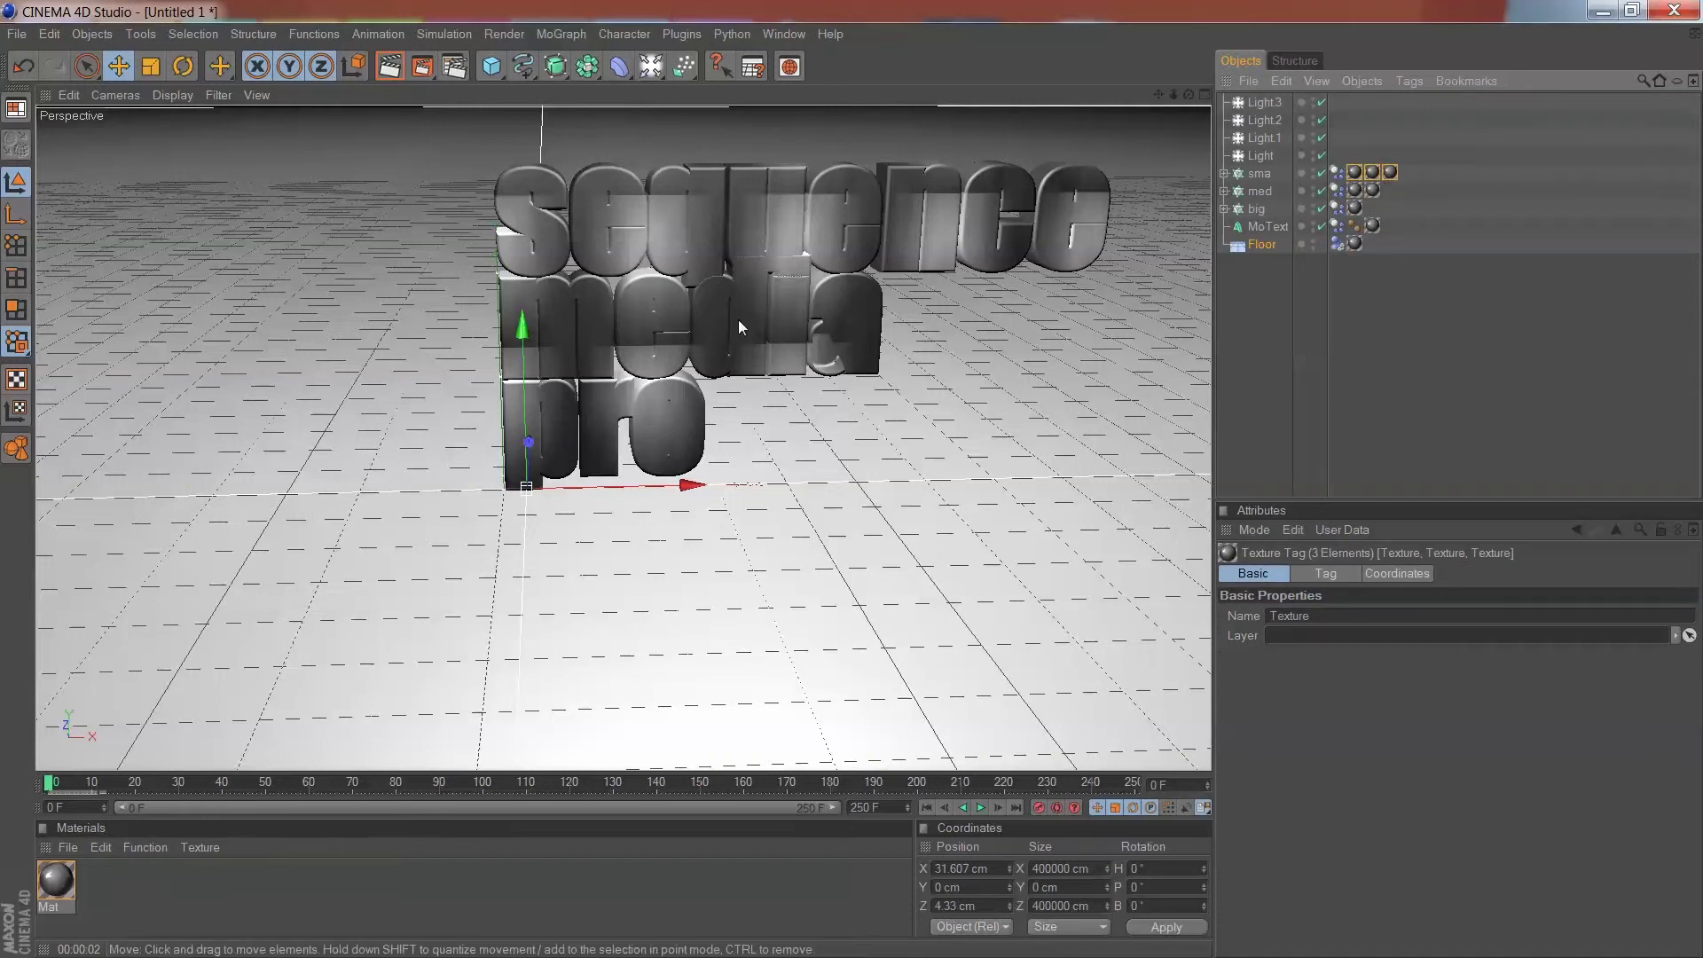
- Play the dynamics simulation from frame 0, stop it at frame 109 and render that frame in the viewport
left_click(66, 784)
mouse_move(65, 786)
left_mouse_down()
mouse_move(760, 741)
mouse_move(760, 789)
mouse_move(46, 784)
left_mouse_up()
left_click(981, 807)
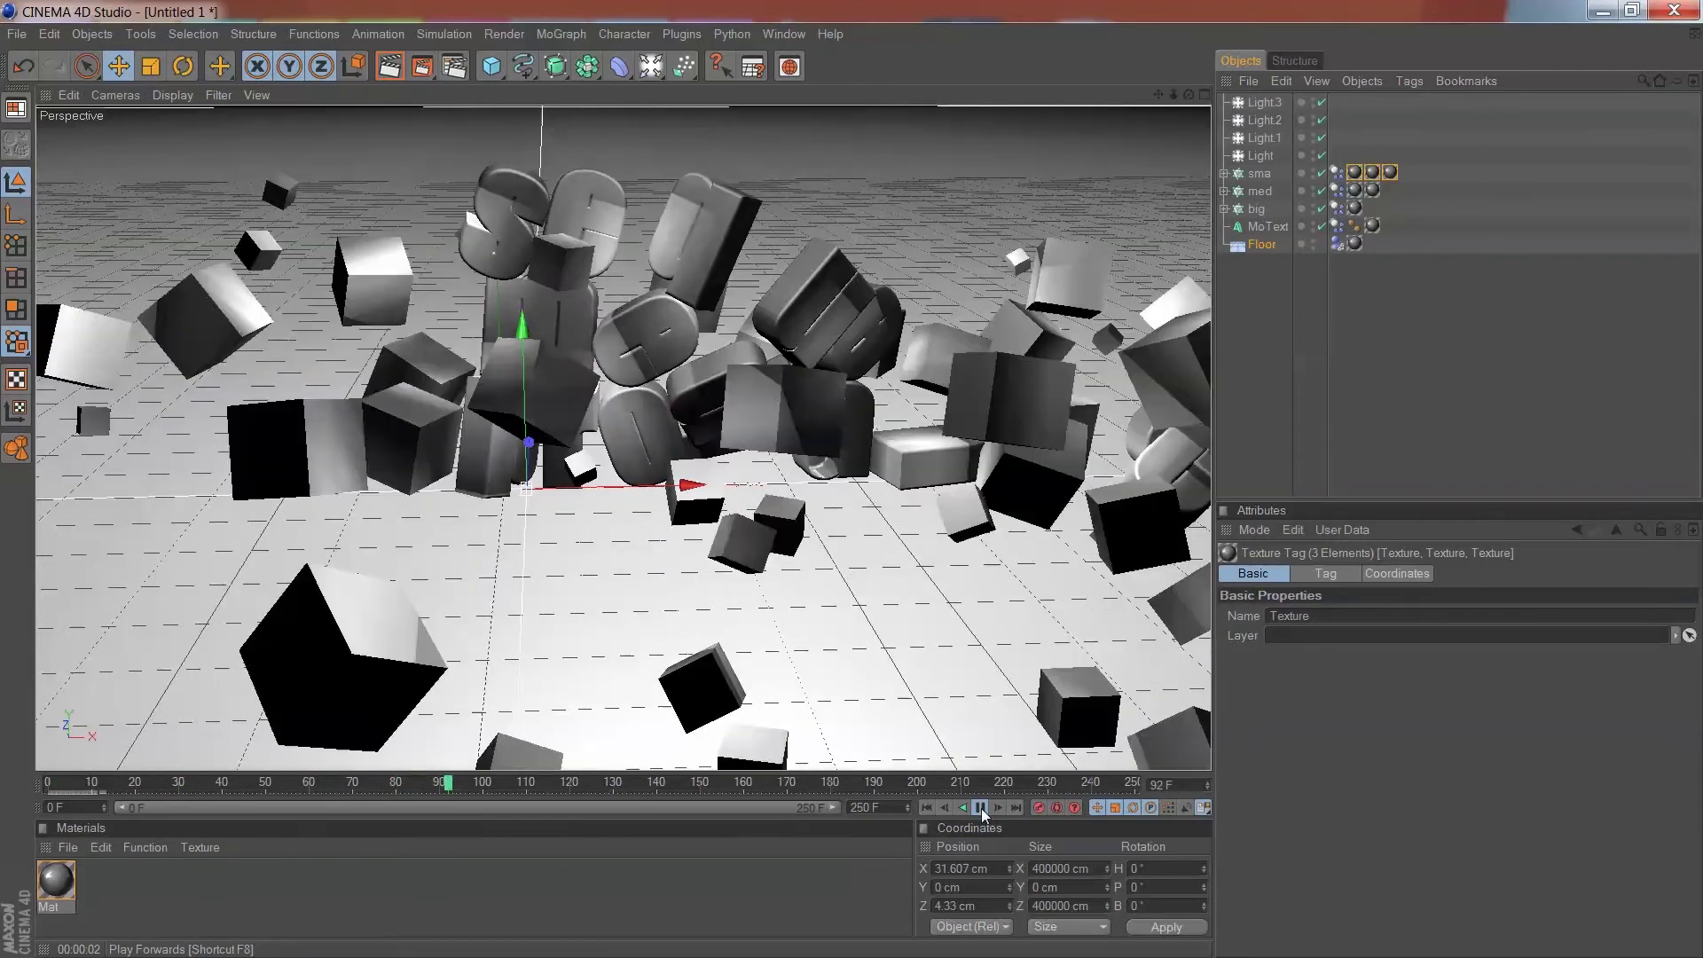
left_click(981, 808)
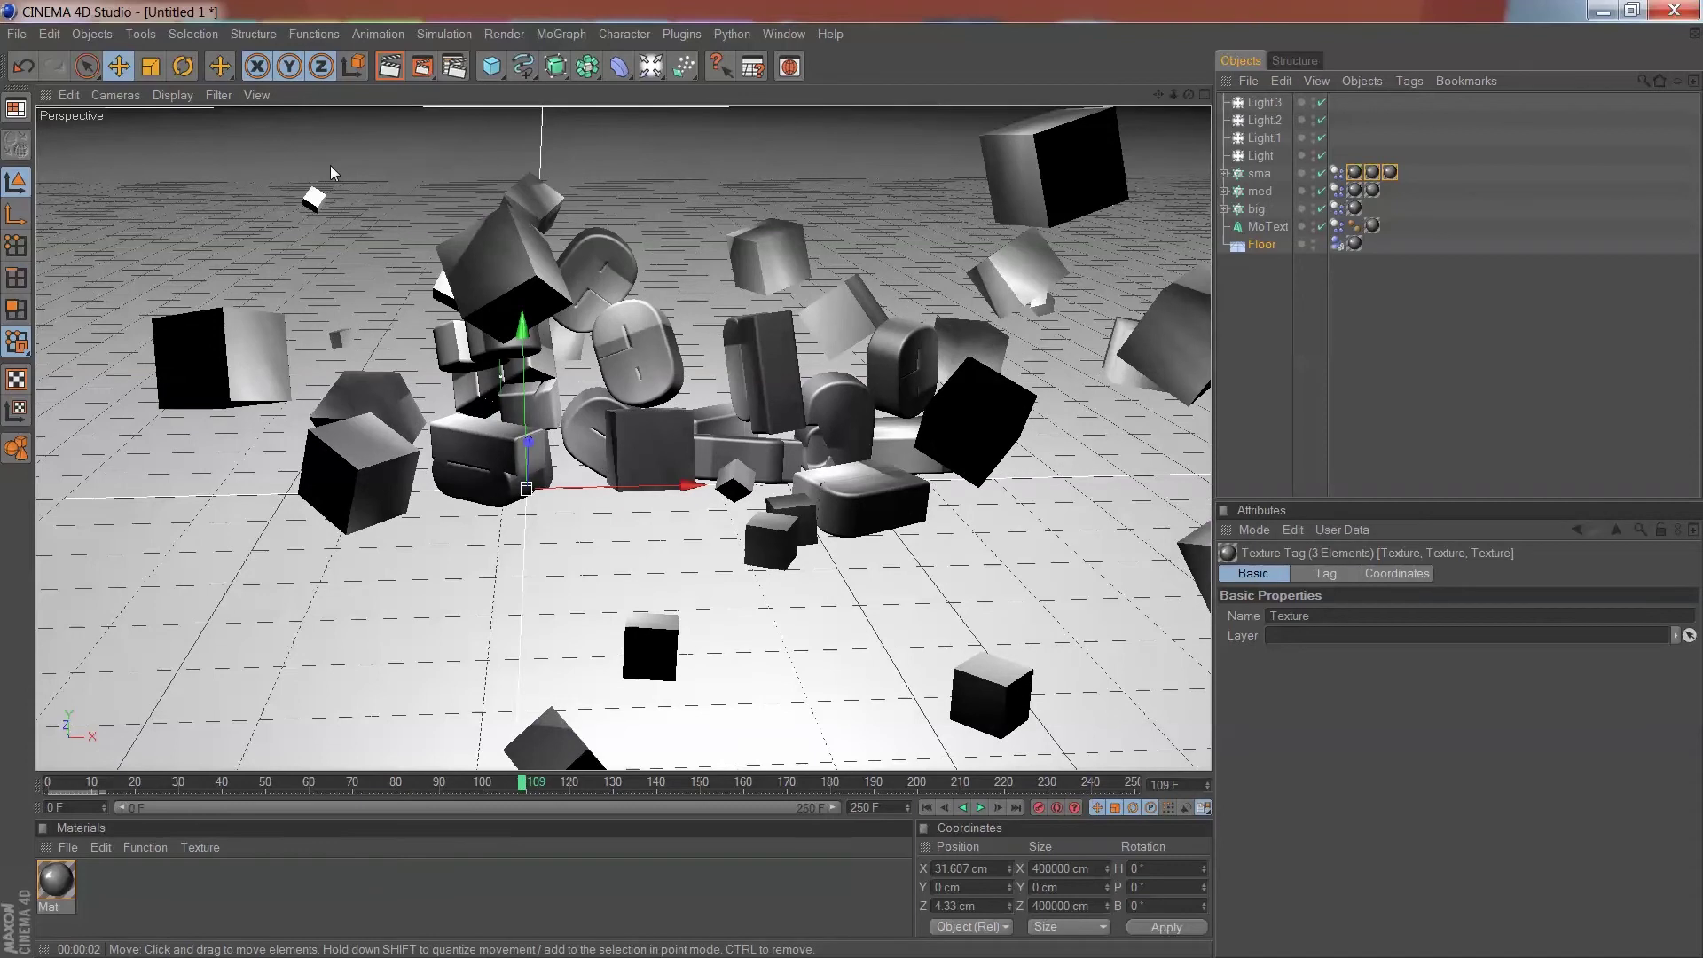
left_click(389, 68)
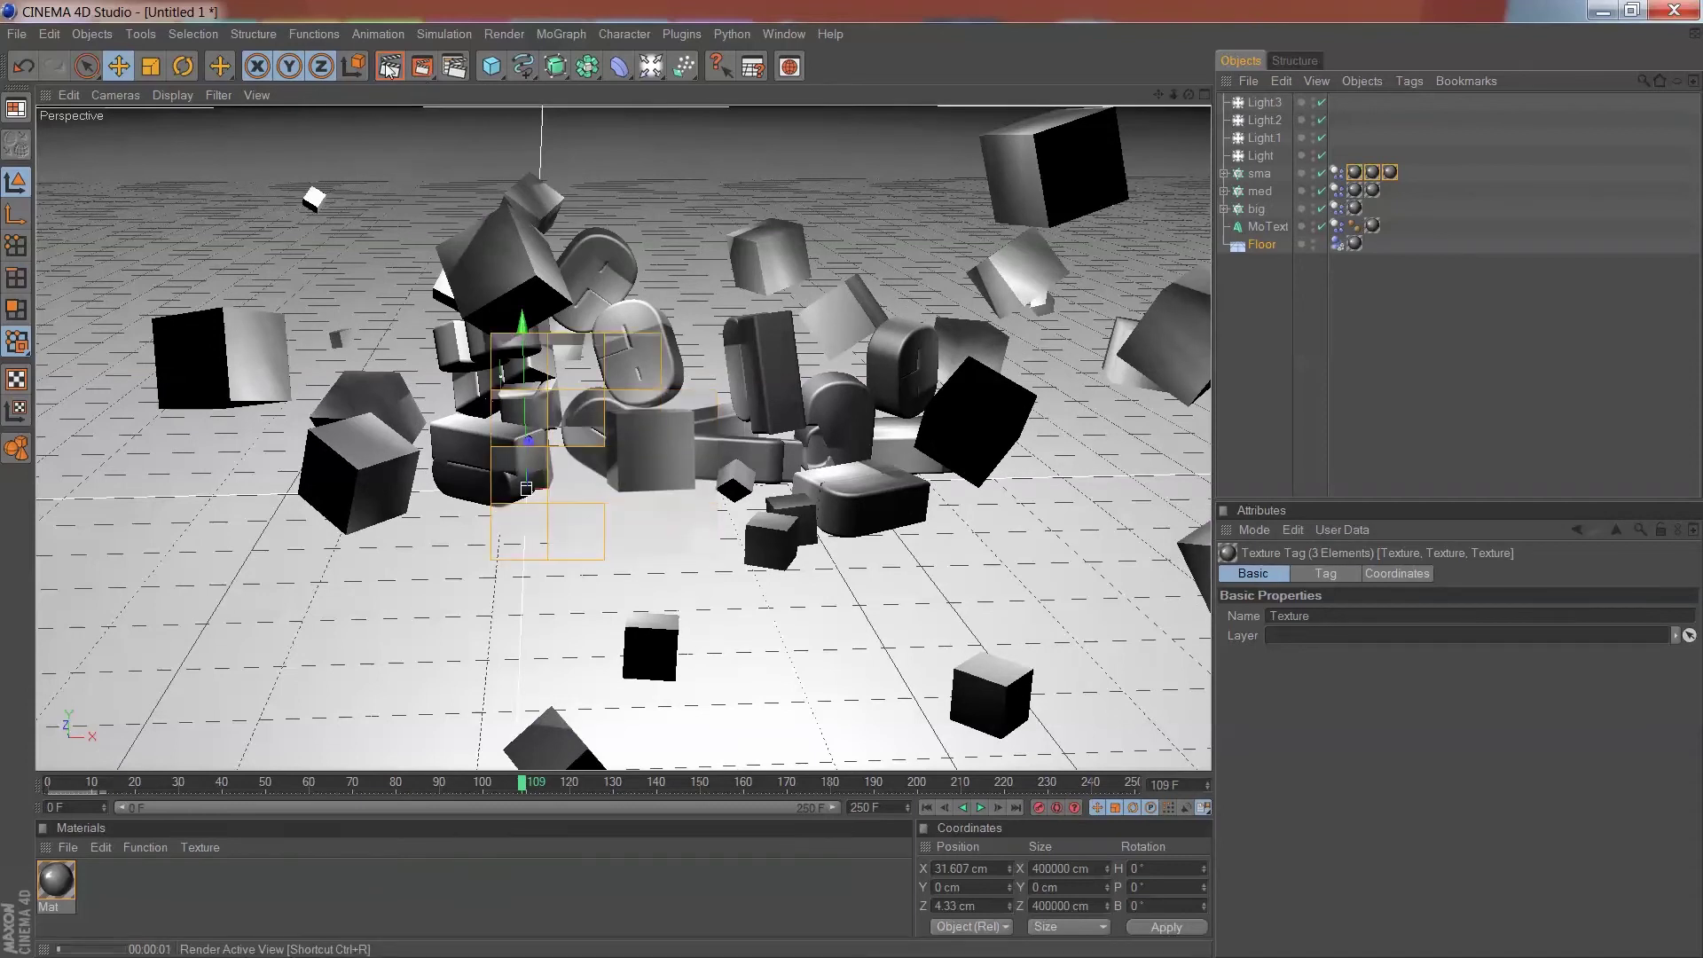